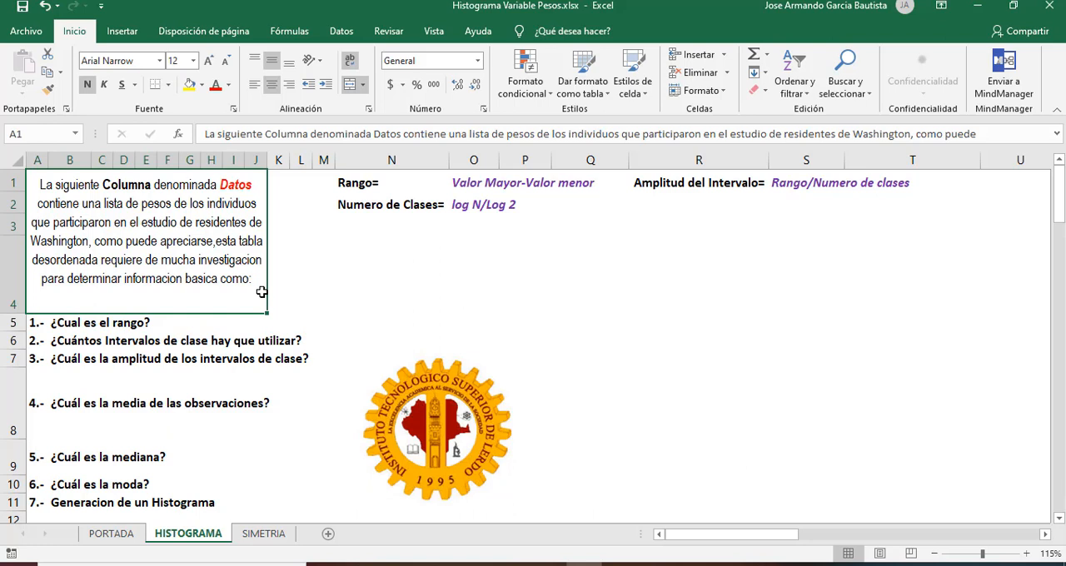
Step: Review the seven numbered questions about range, class intervals, mean, median, mode and histogram in column B
click(77, 404)
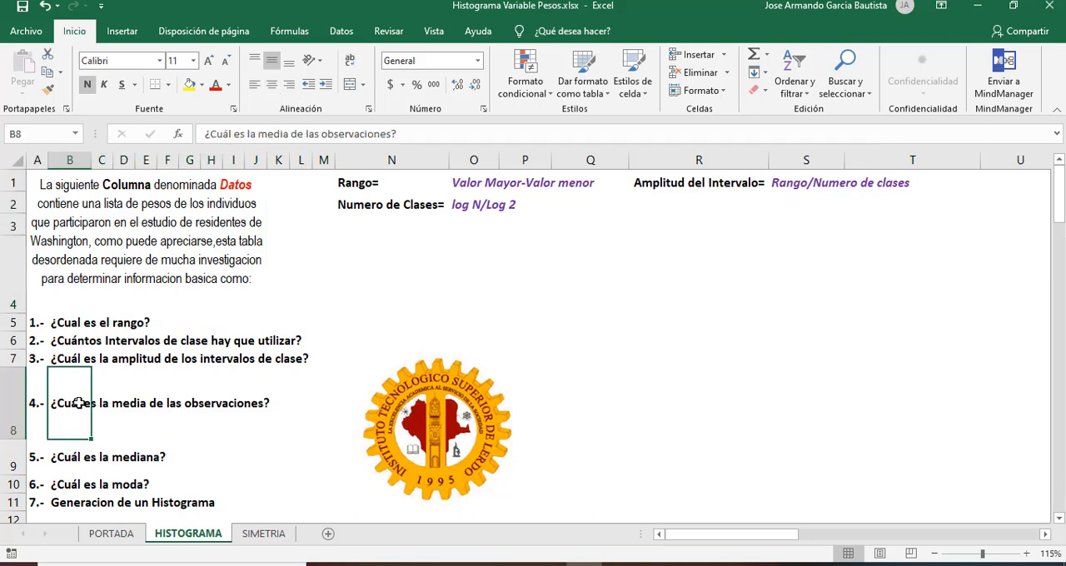
key(Down)
key(Down)
key(Down)
key(Down)
key(Down)
key(Up)
key(Up)
key(Up)
key(Up)
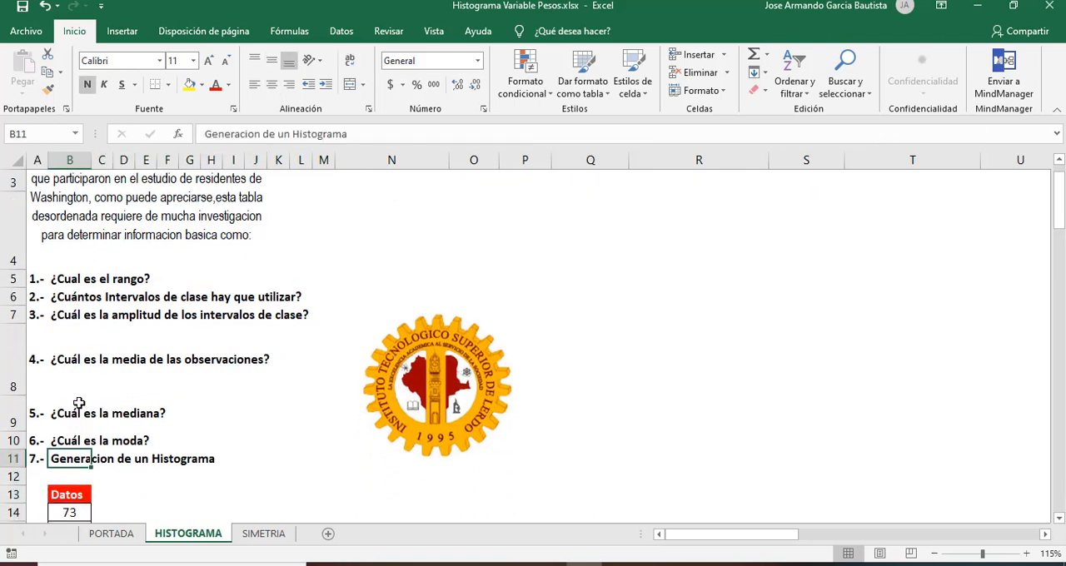
key(Down)
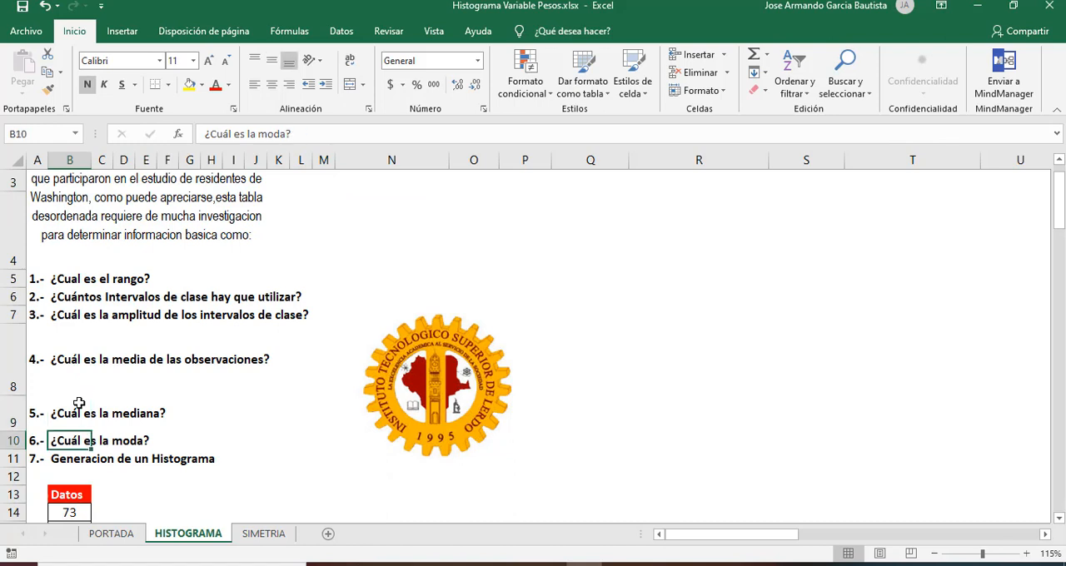
key(Down)
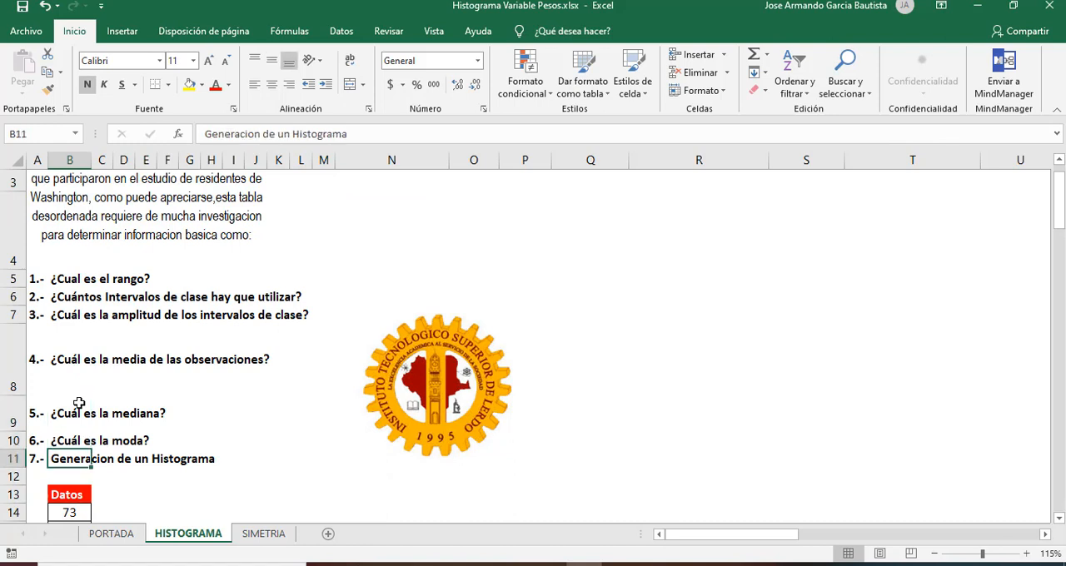
key(Up)
key(ctrl+Home)
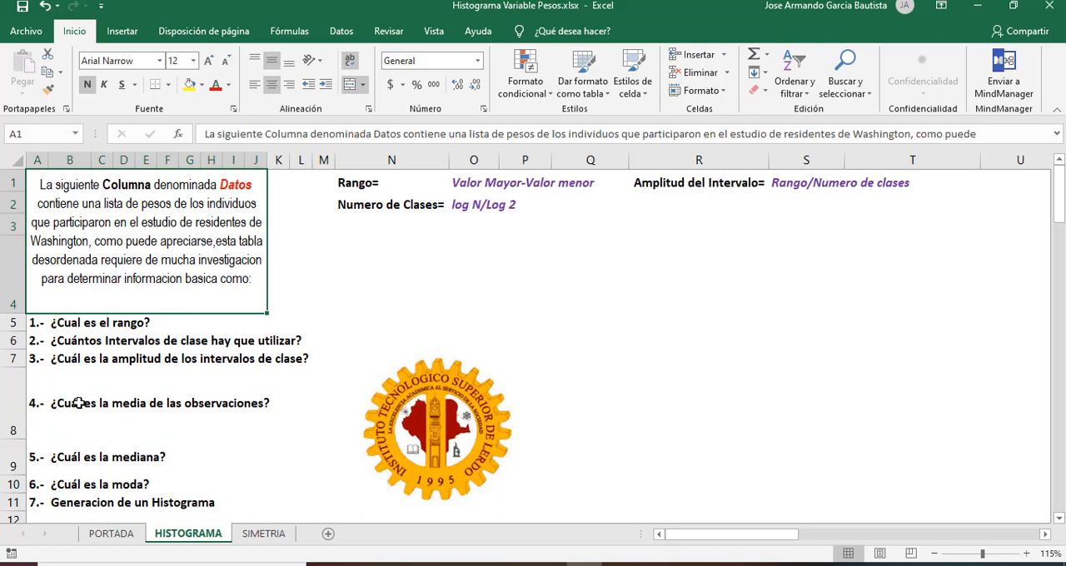
Step: Enter the label "Numero de datos" in cell N4 and align it vertically to the middle
key(Right)
key(Right)
key(Right)
key(Right)
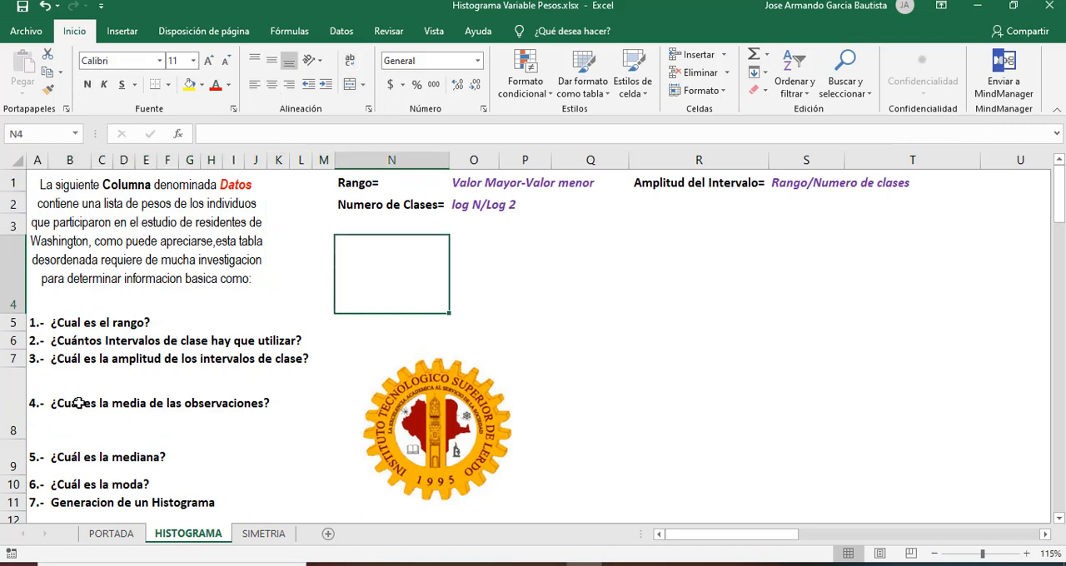
double_click(424, 257)
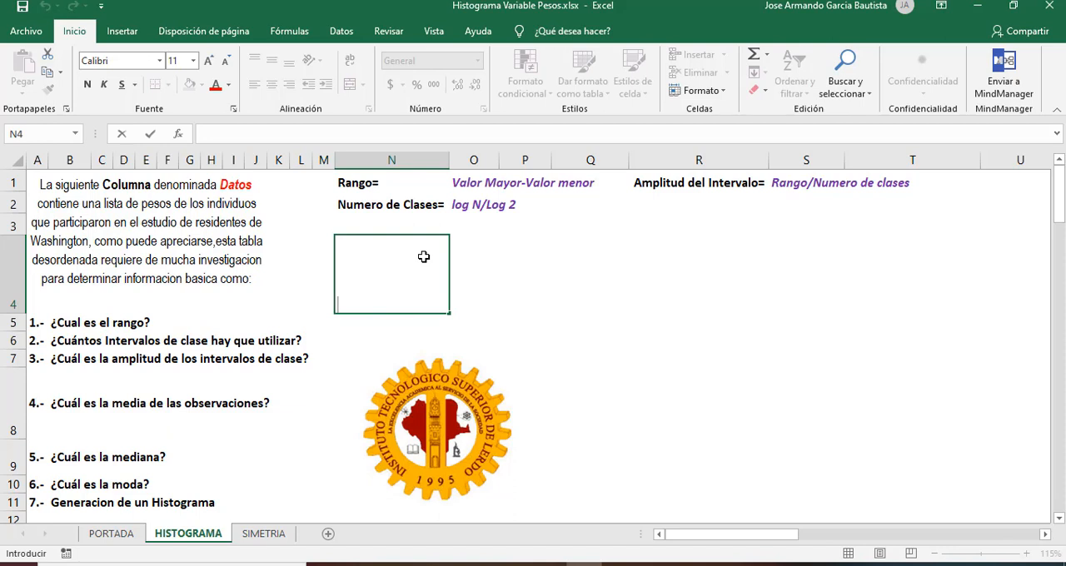
click(426, 259)
text(Numero )
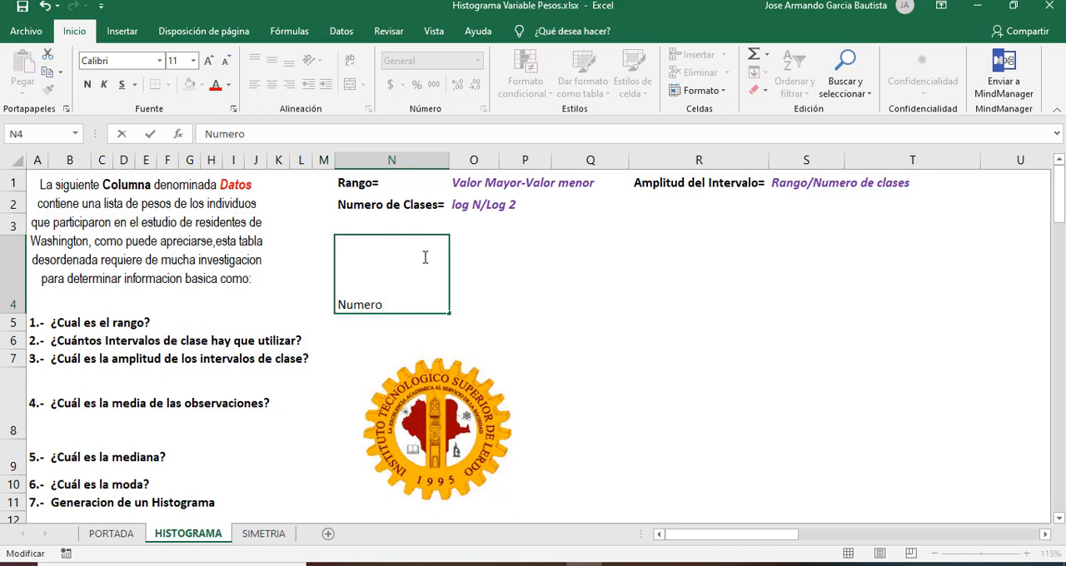
text(de datos)
key(Return)
click(424, 257)
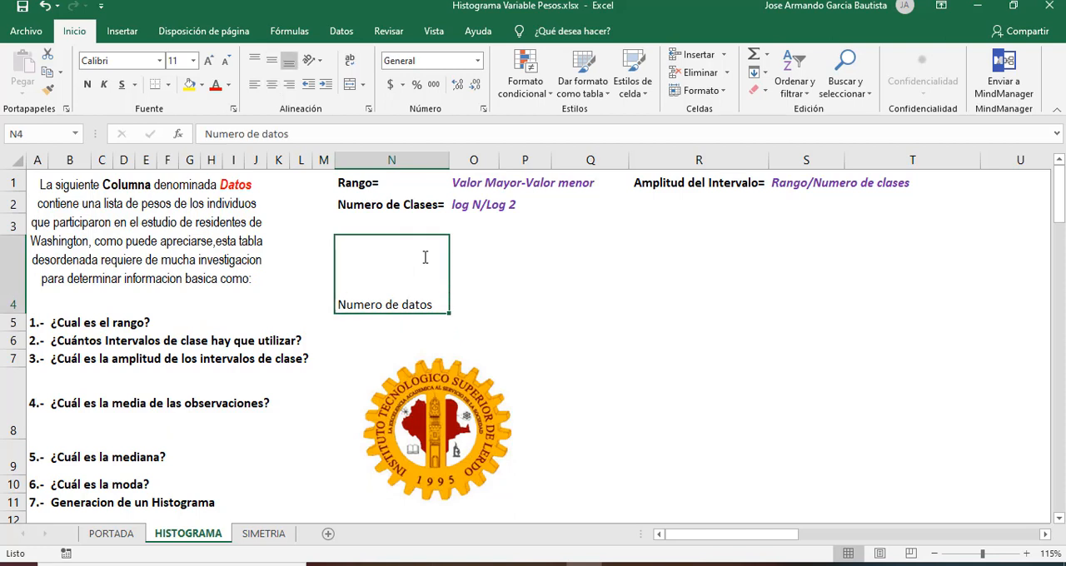
click(272, 61)
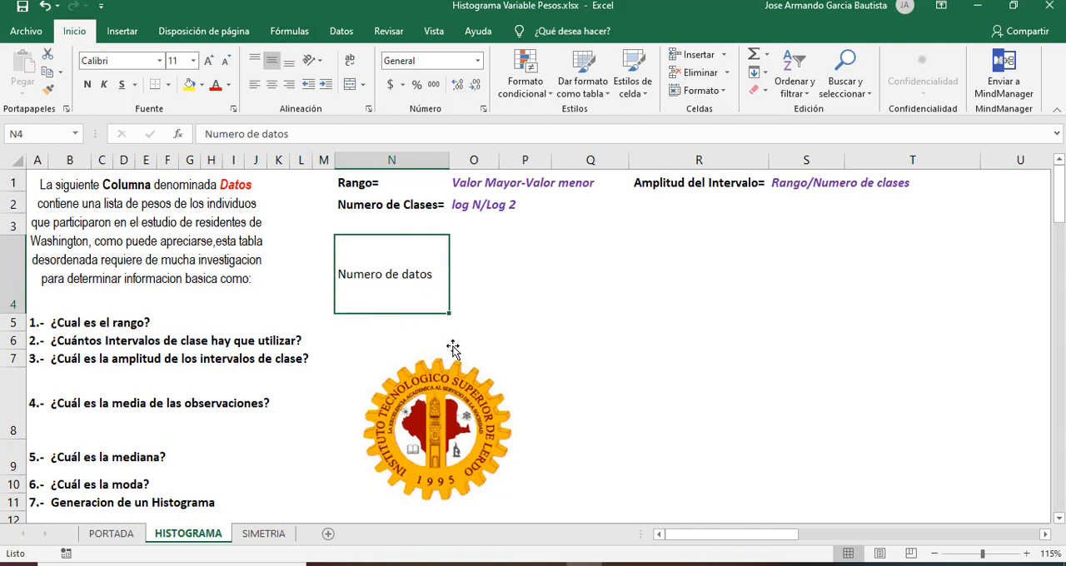
Step: Count the values of the Datos column in cell N5 with =CONTAR(B14:B113)
click(407, 322)
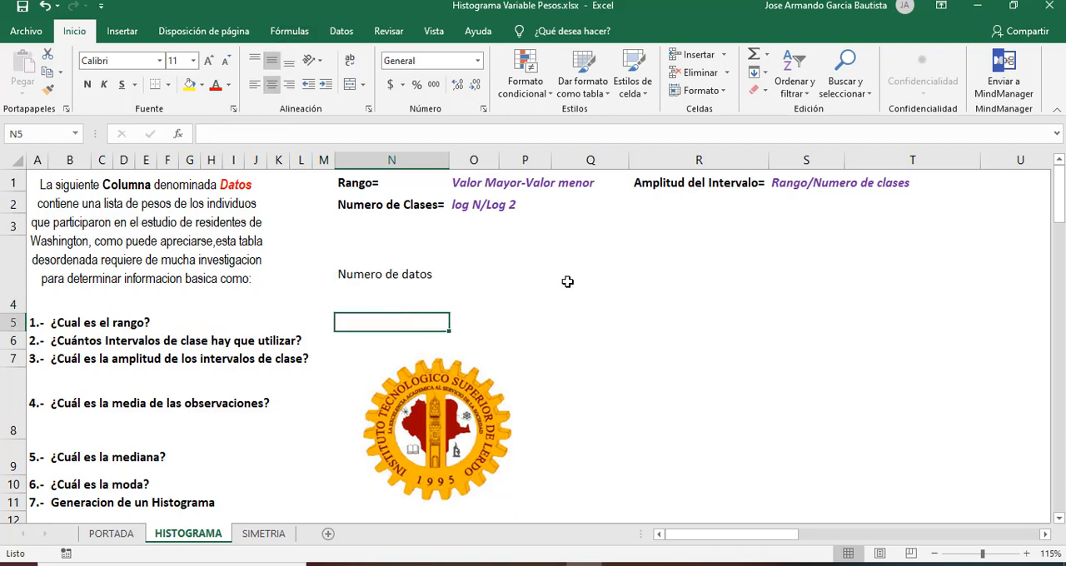
text(=)
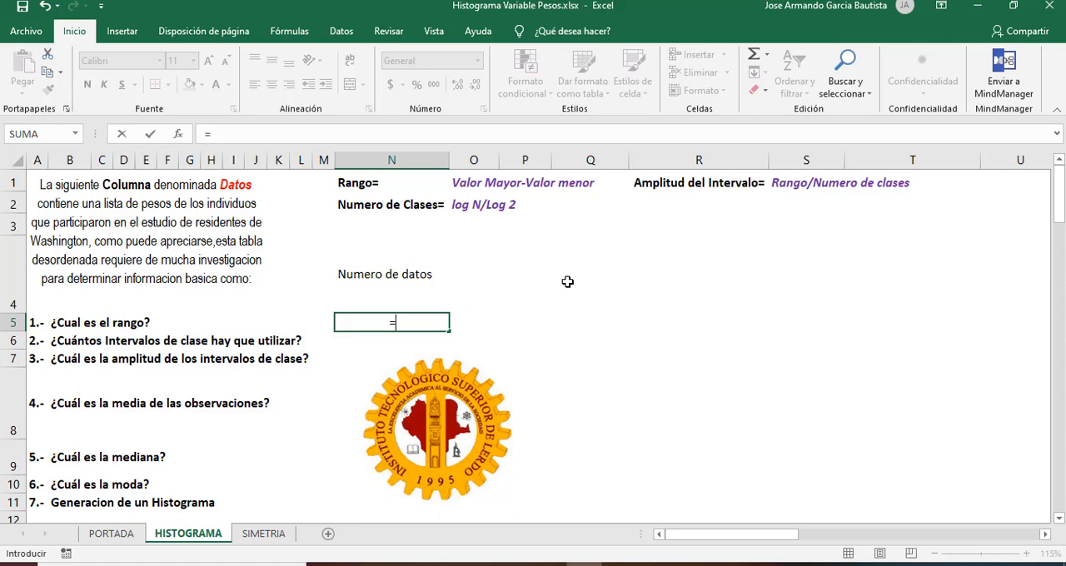
text(contar)
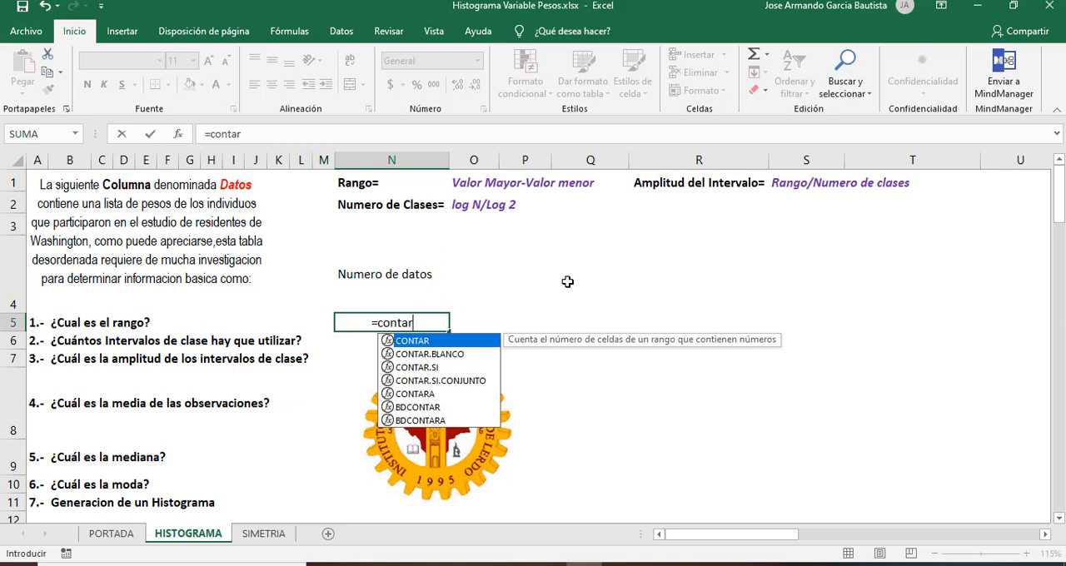
text(()
click(115, 457)
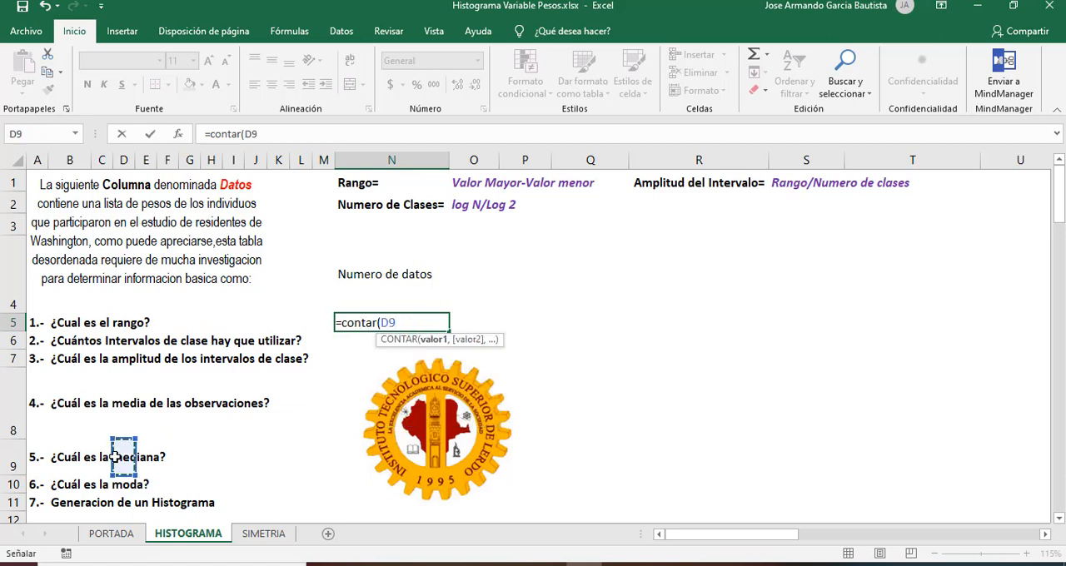
key(Down)
key(Down)
key(Down)
key(Down)
key(Down)
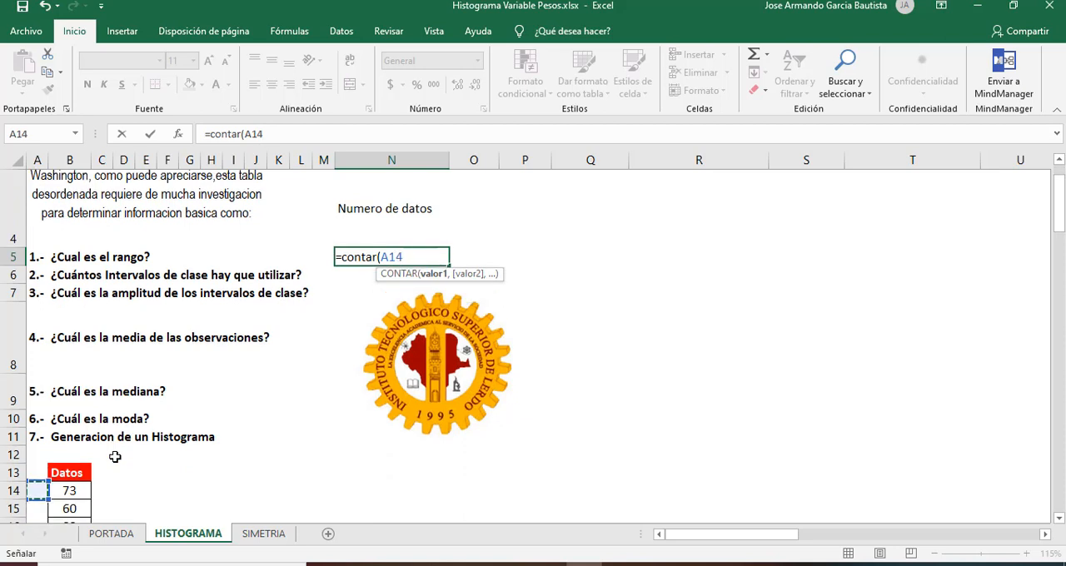
key(Right)
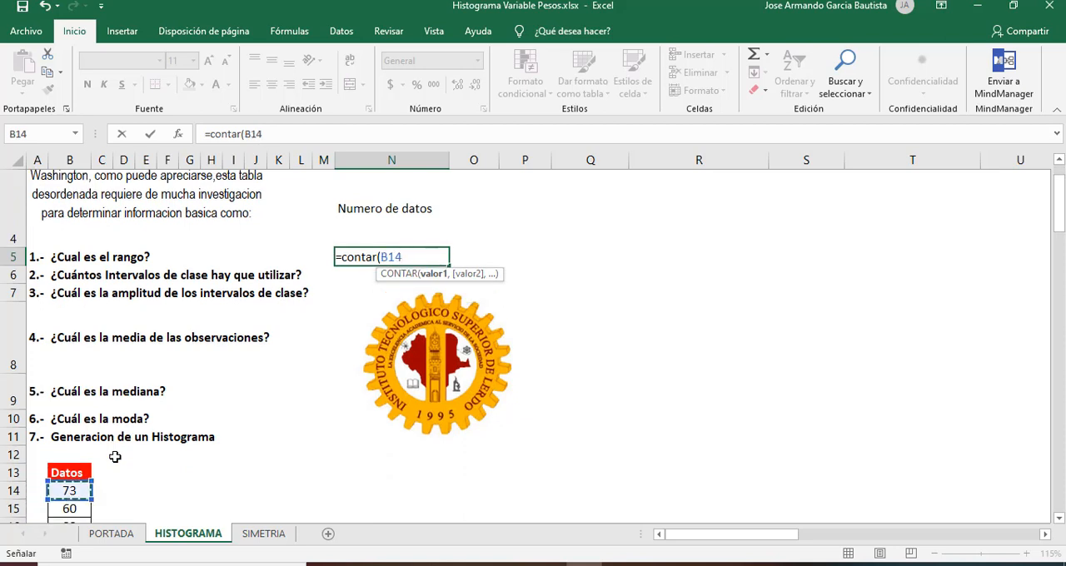
key(ctrl+shift+Down)
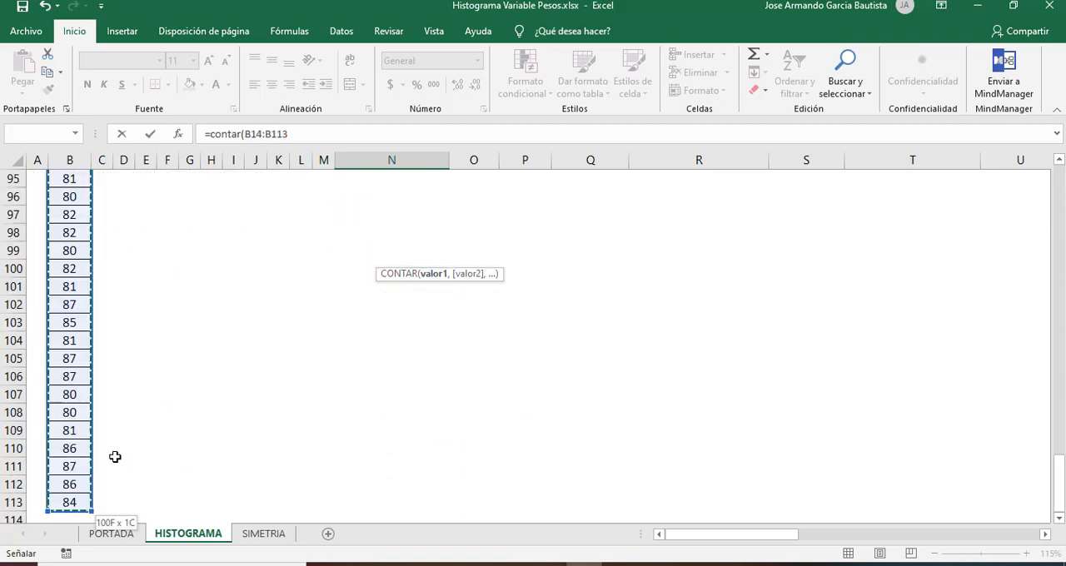
click(301, 134)
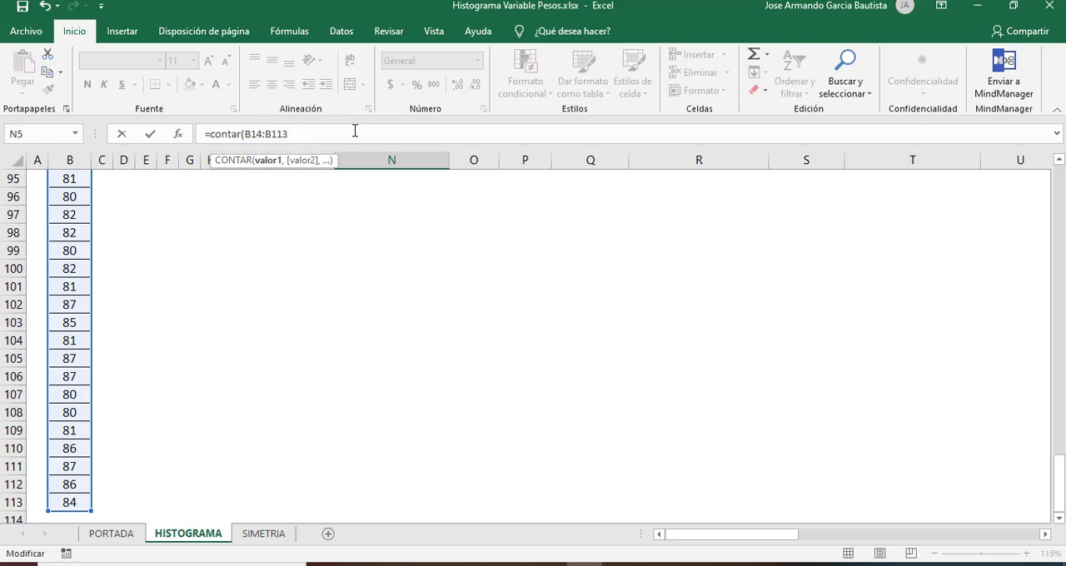
text())
key(Return)
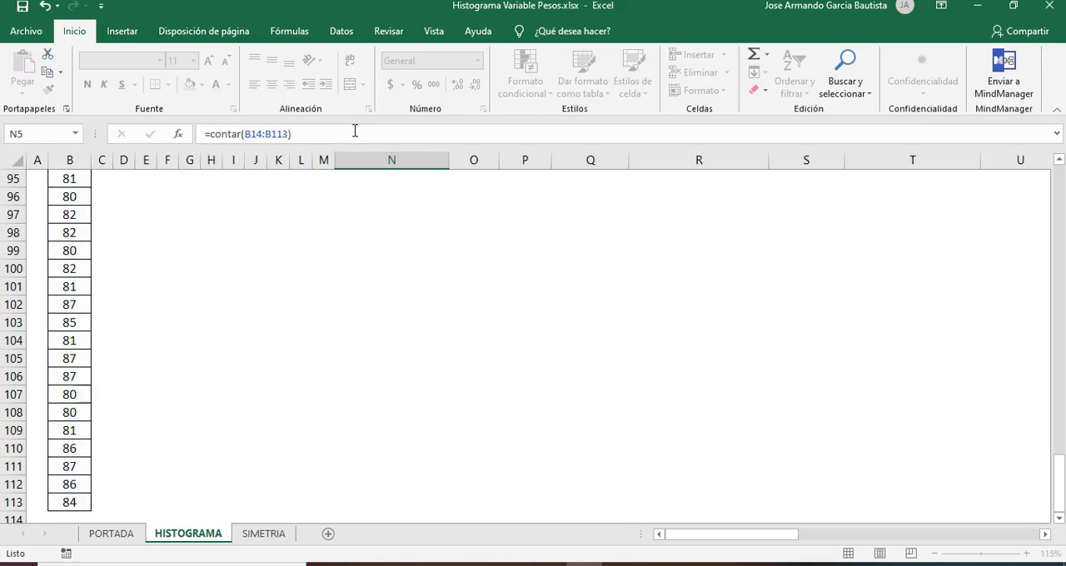
key(Up)
key(Up)
key(Up)
key(Down)
key(Down)
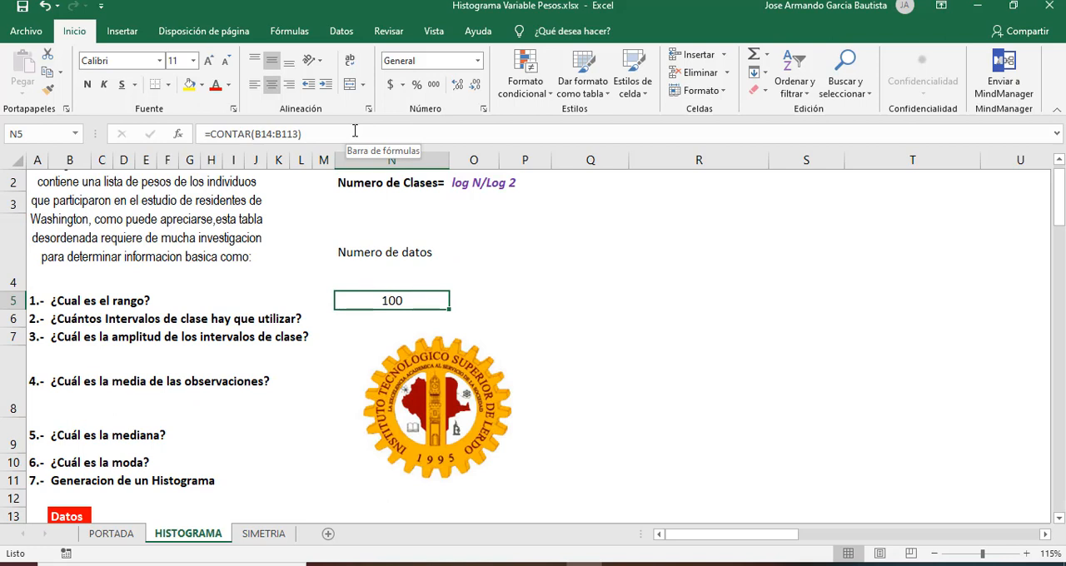
Step: Examine the formulas for Rango, Numero de Clases and Amplitud del Intervalo in rows 1 and 2, and the data count in N5
key(Up)
key(Right)
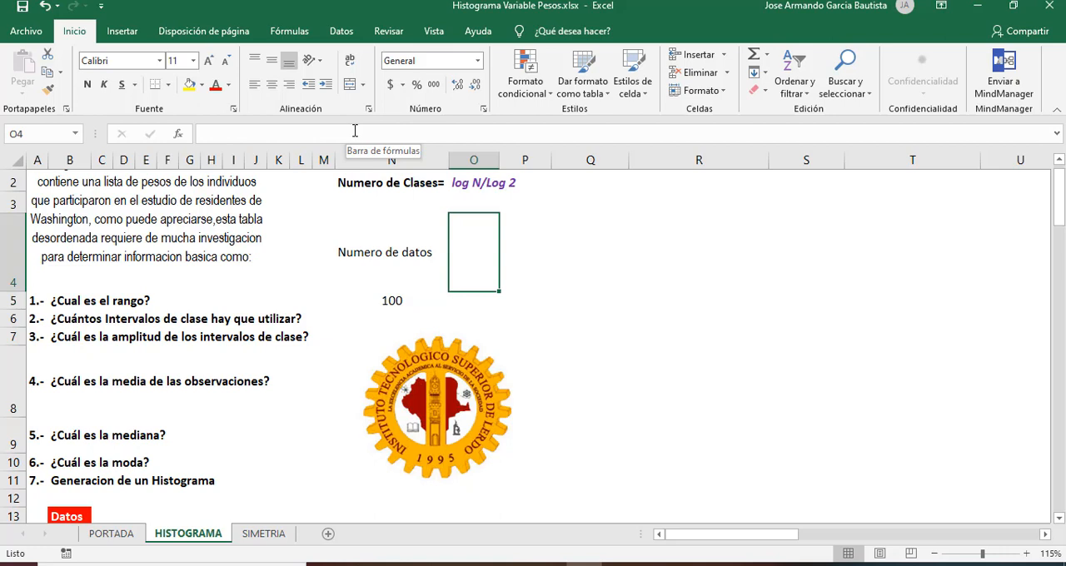
key(Up)
key(Up)
key(Up)
key(Left)
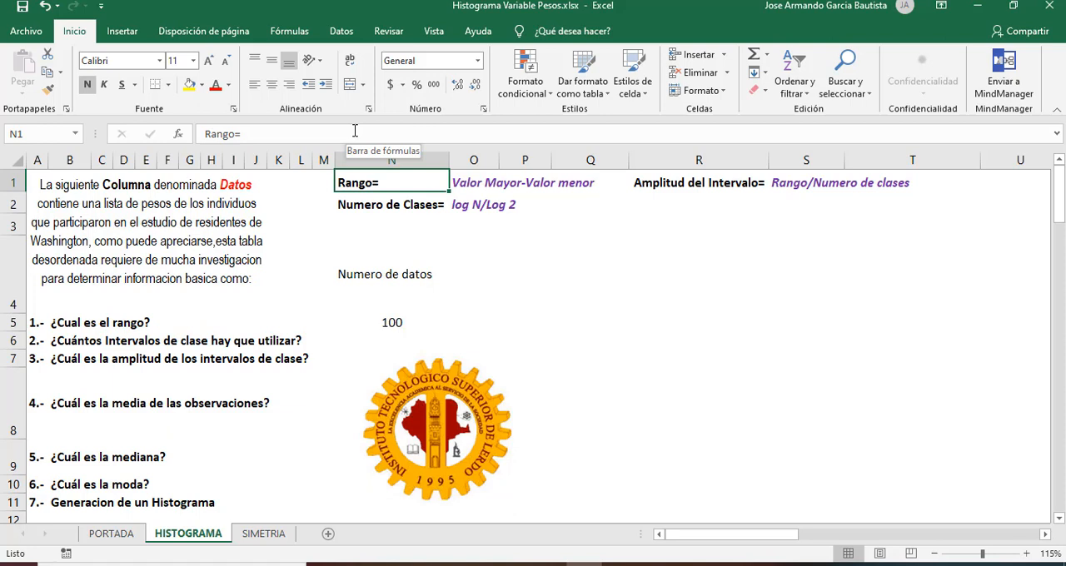
click(365, 202)
click(685, 181)
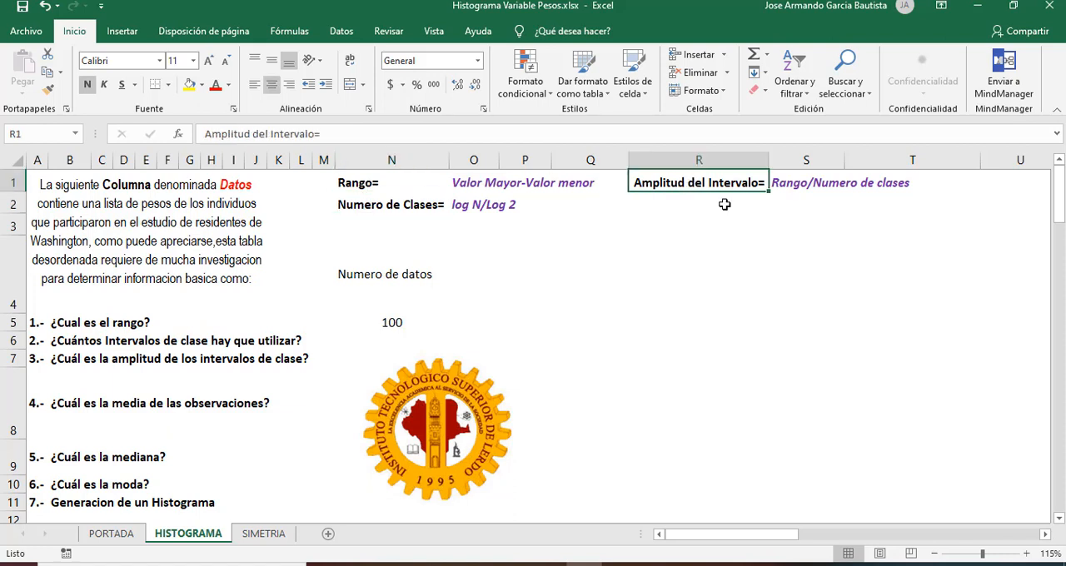
click(364, 183)
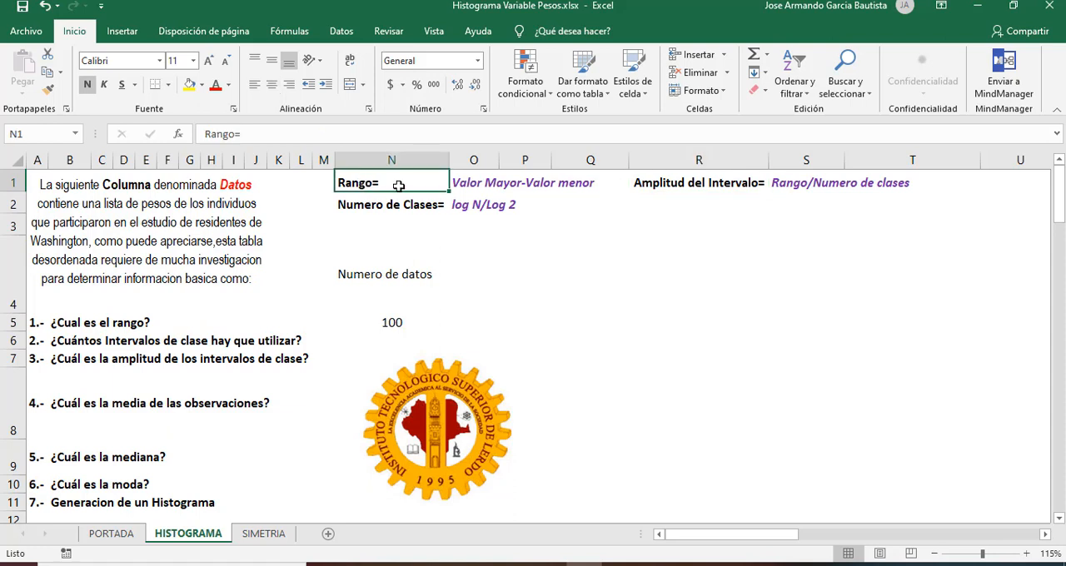
click(475, 186)
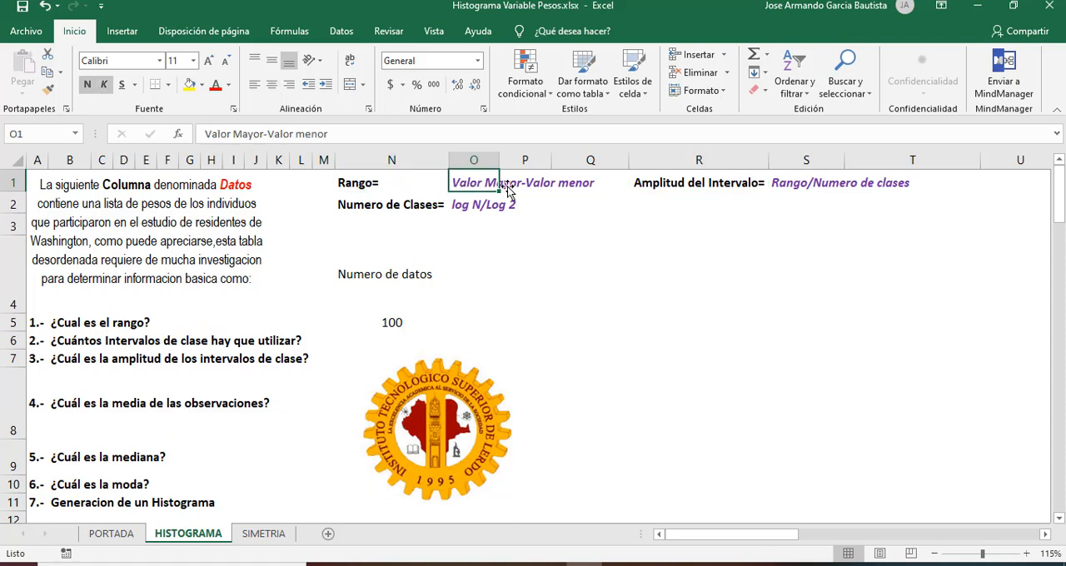
click(558, 186)
click(360, 207)
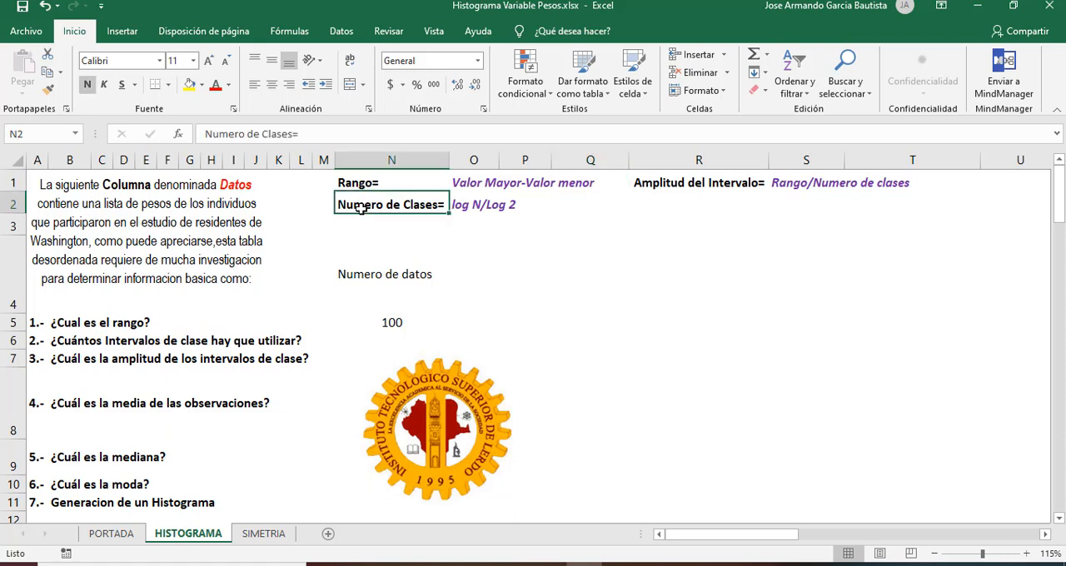
click(459, 205)
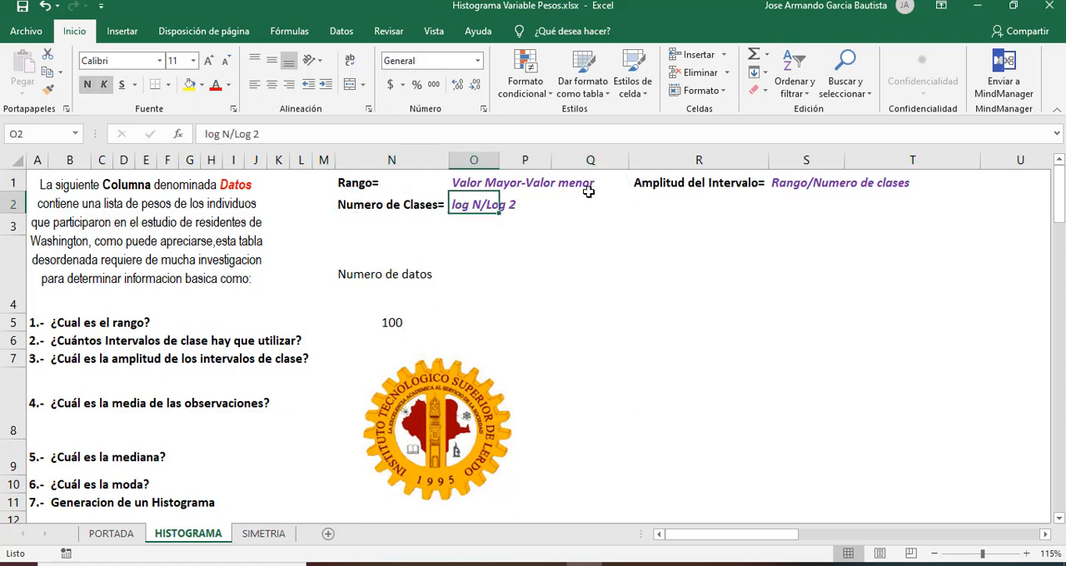
click(681, 181)
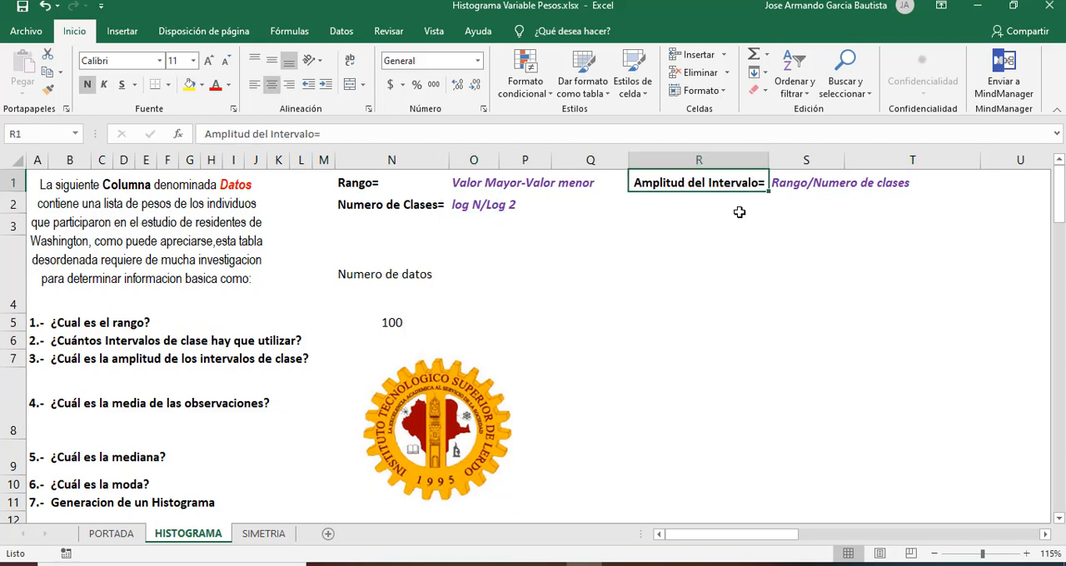
click(363, 179)
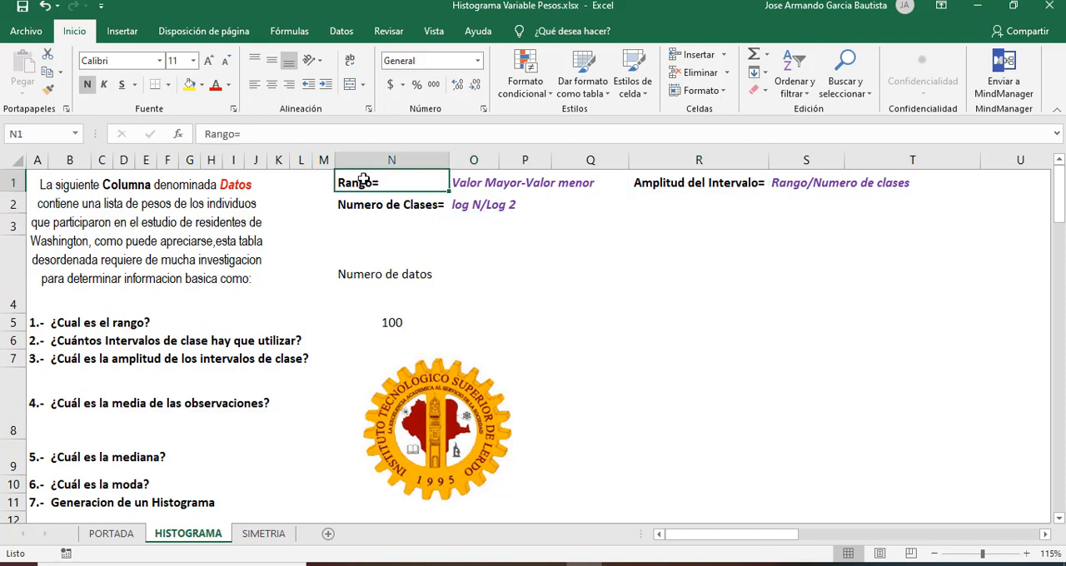
click(797, 181)
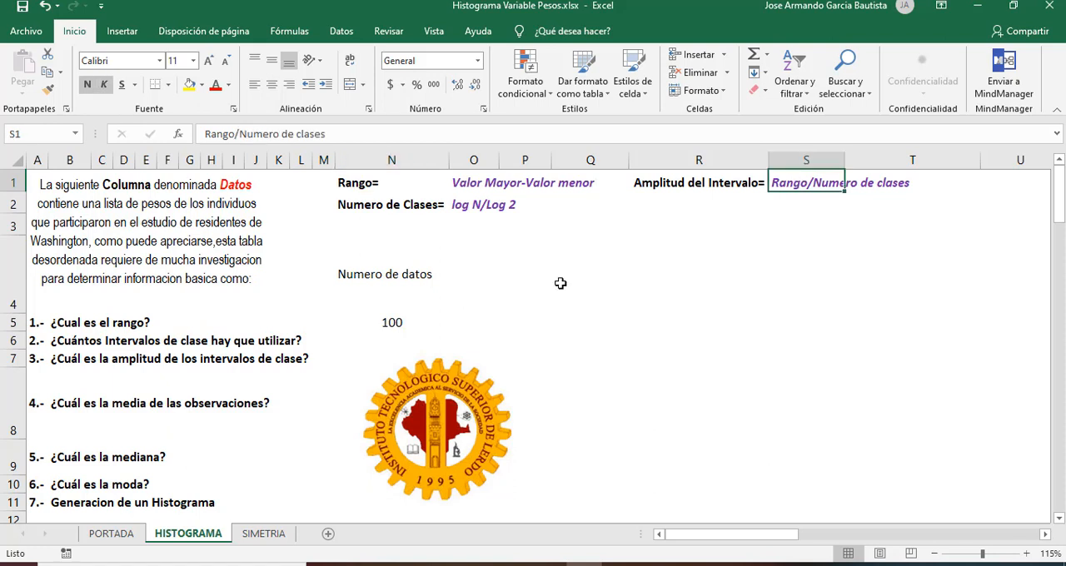
click(402, 319)
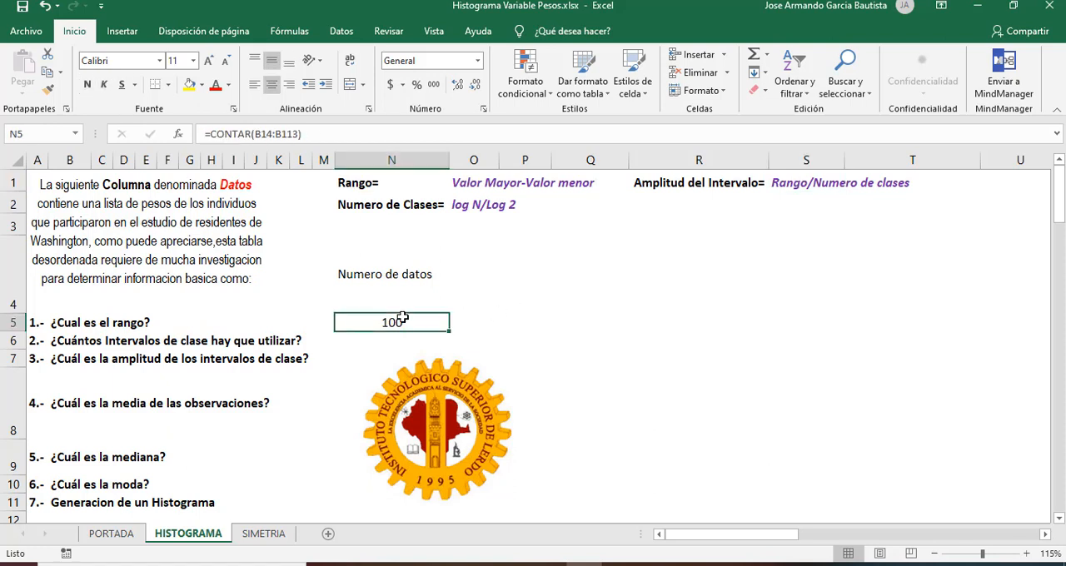
click(400, 275)
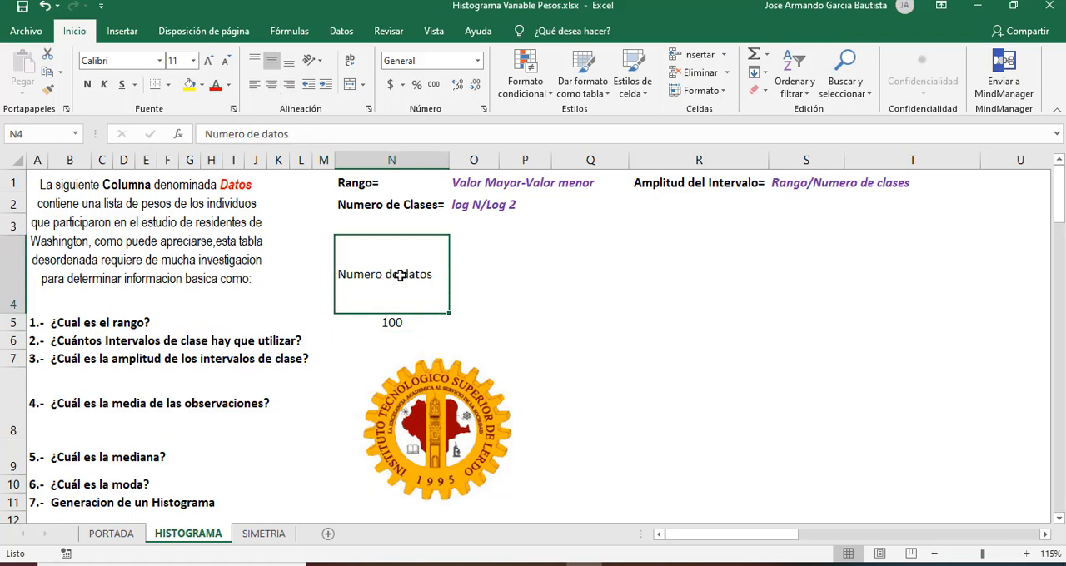
click(393, 322)
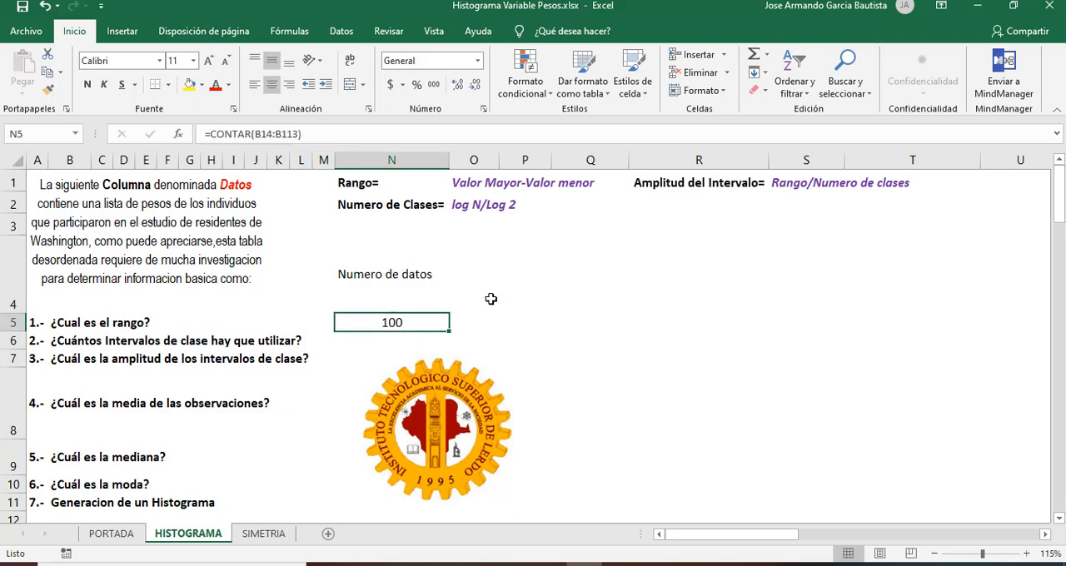
Step: Enter the label "Minimo" in cell O4 and align it vertically to the middle
click(491, 270)
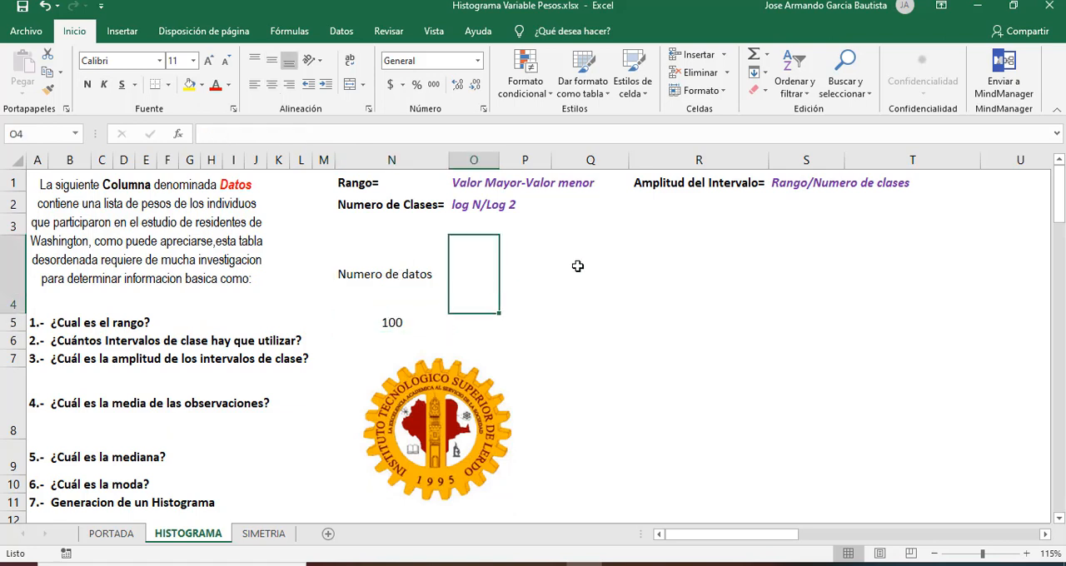
text(Minimo)
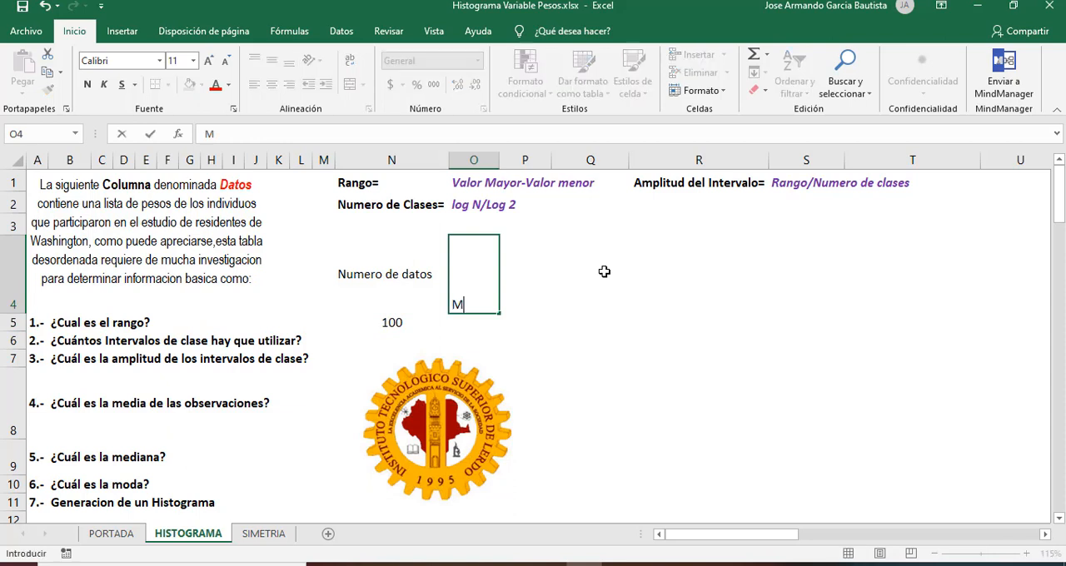
click(488, 322)
click(474, 283)
click(271, 61)
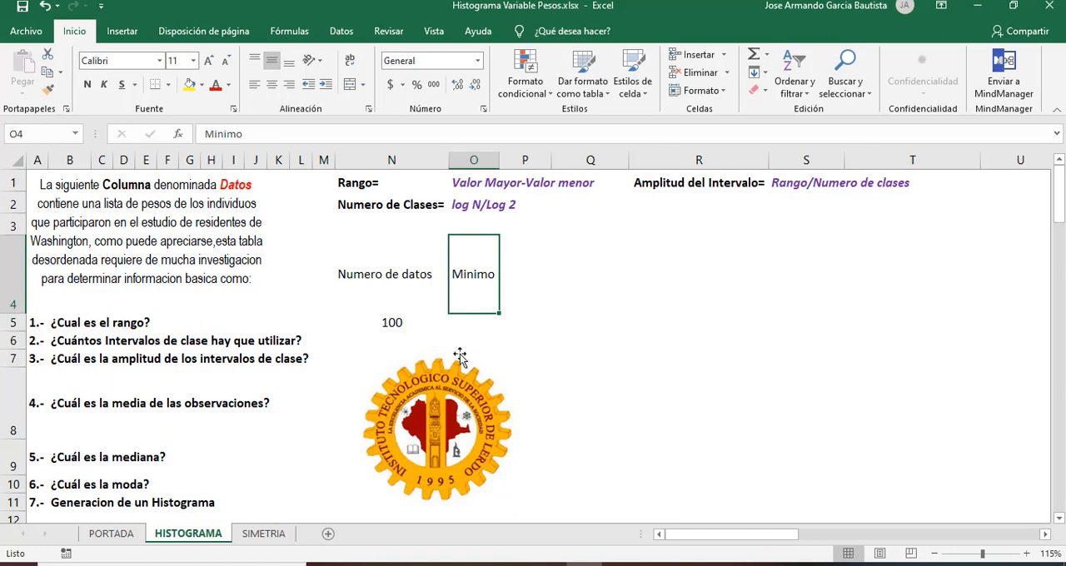
Step: Calculate the smallest value of the Datos column in cell O5 with =MIN(B14:B113)
click(483, 322)
text(=mini)
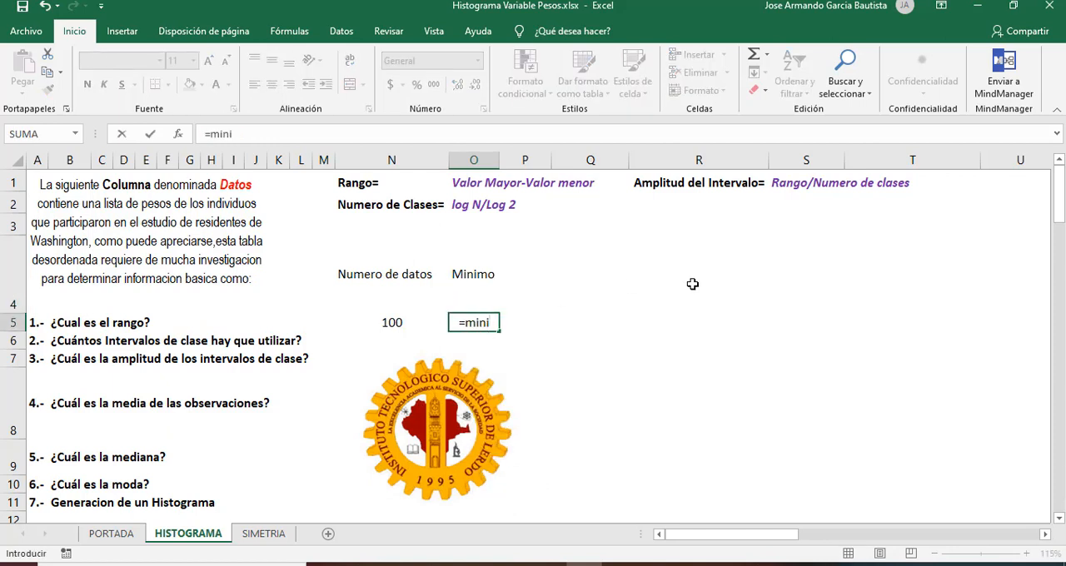
key(BackSpace)
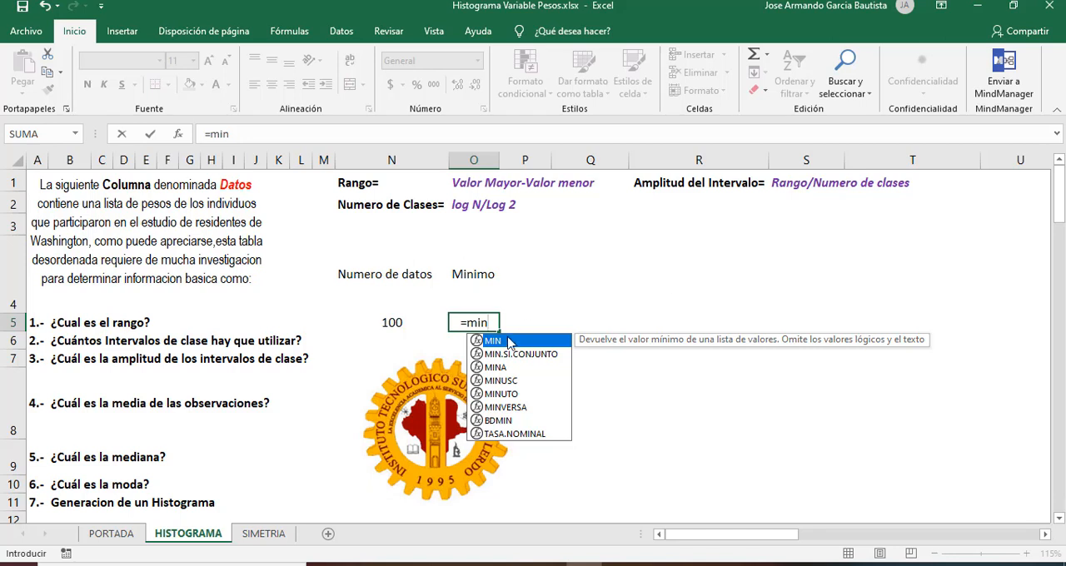
key(Tab)
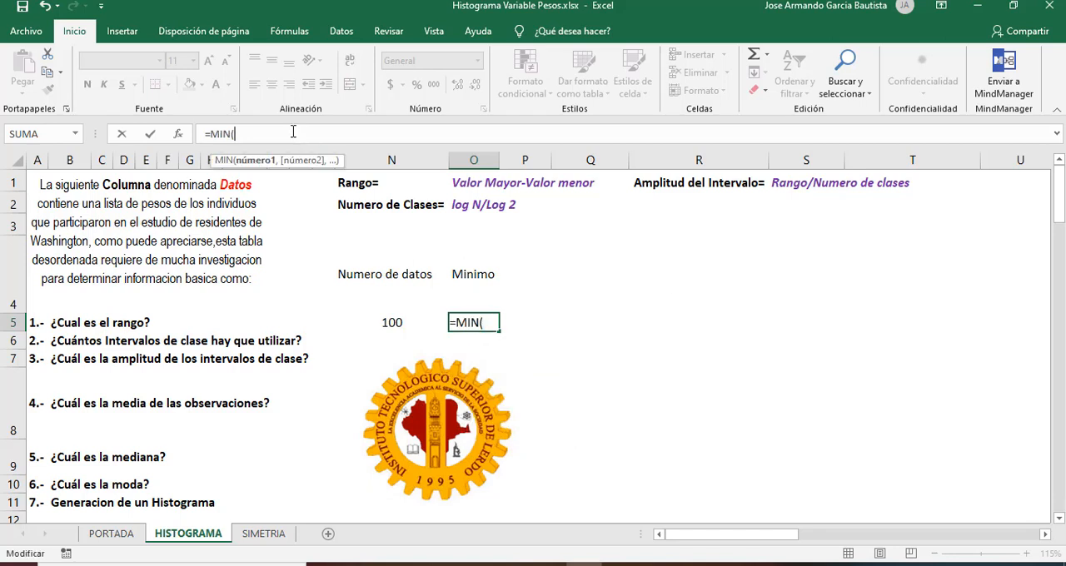
click(46, 483)
key(Down)
key(Down)
key(Down)
key(Down)
key(Down)
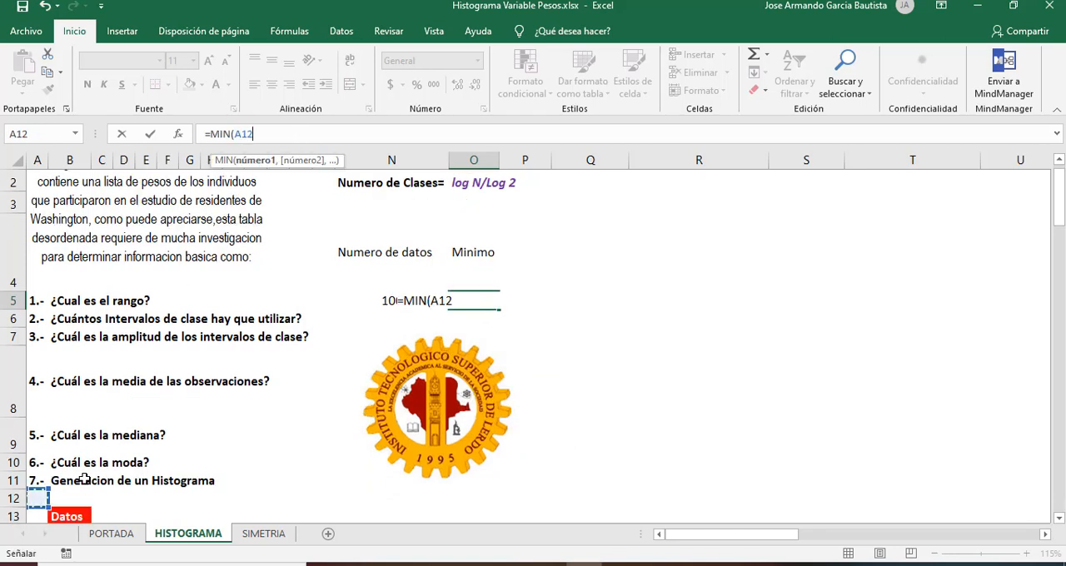
click(85, 484)
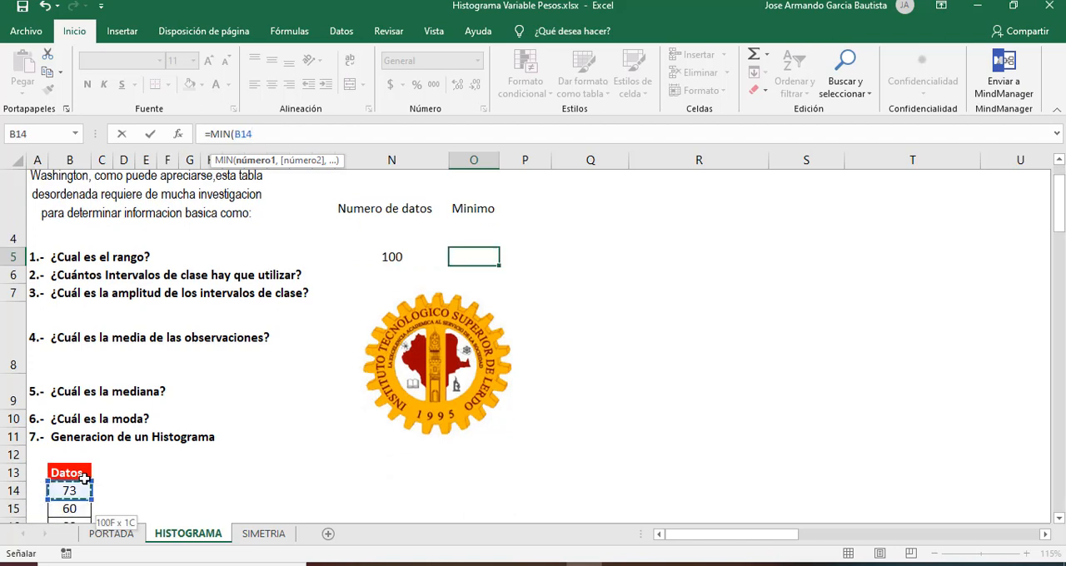
key(ctrl+shift+Down)
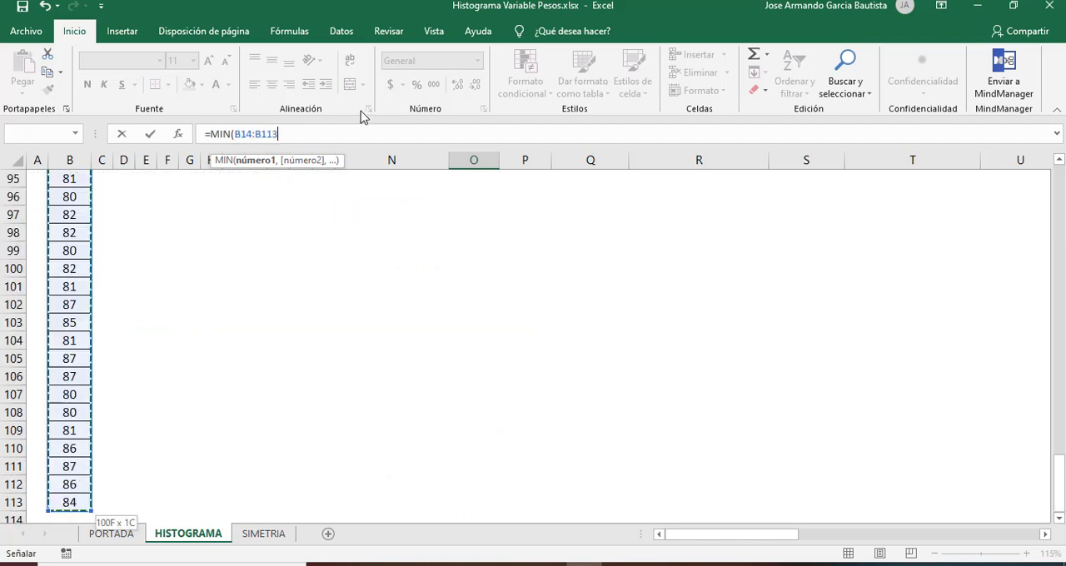
click(328, 135)
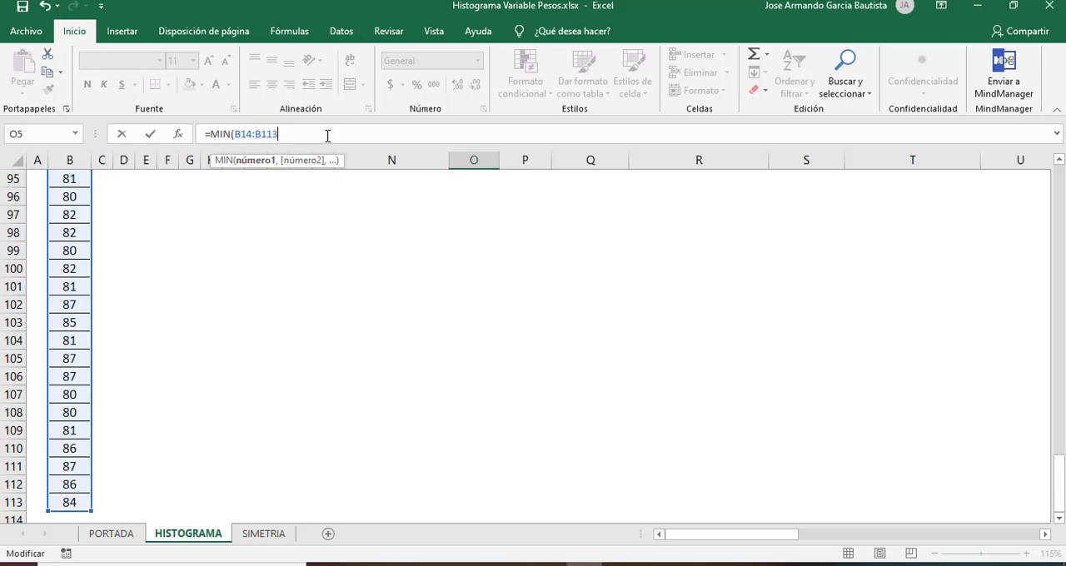
text())
key(Return)
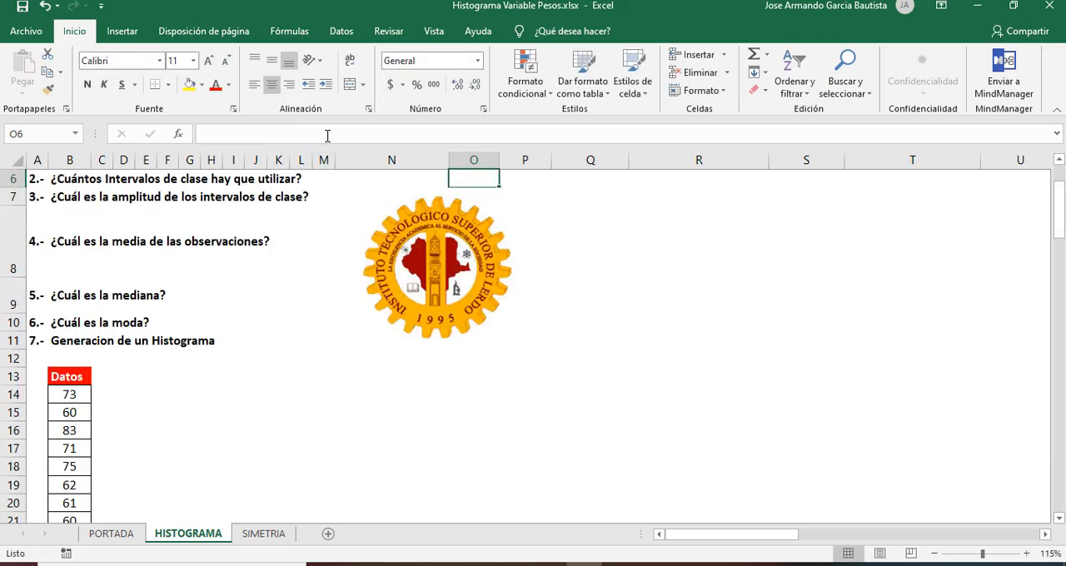
Step: Check the minimum in O5 against the Rango formula in row 1 to see which value is still needed
key(Up)
key(Up)
key(Up)
key(Up)
key(Down)
key(Down)
key(Down)
key(Up)
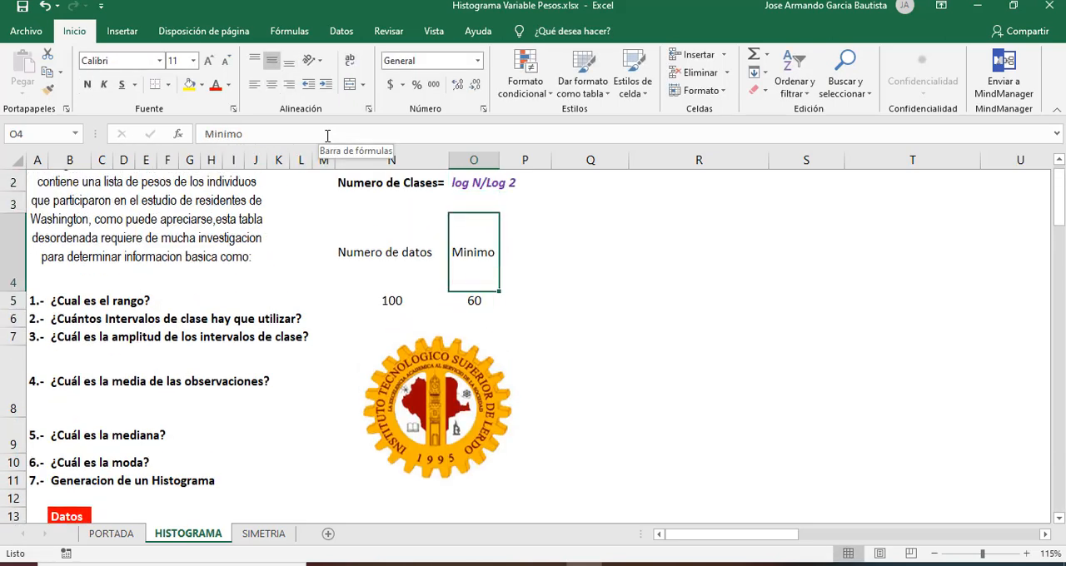
key(Right)
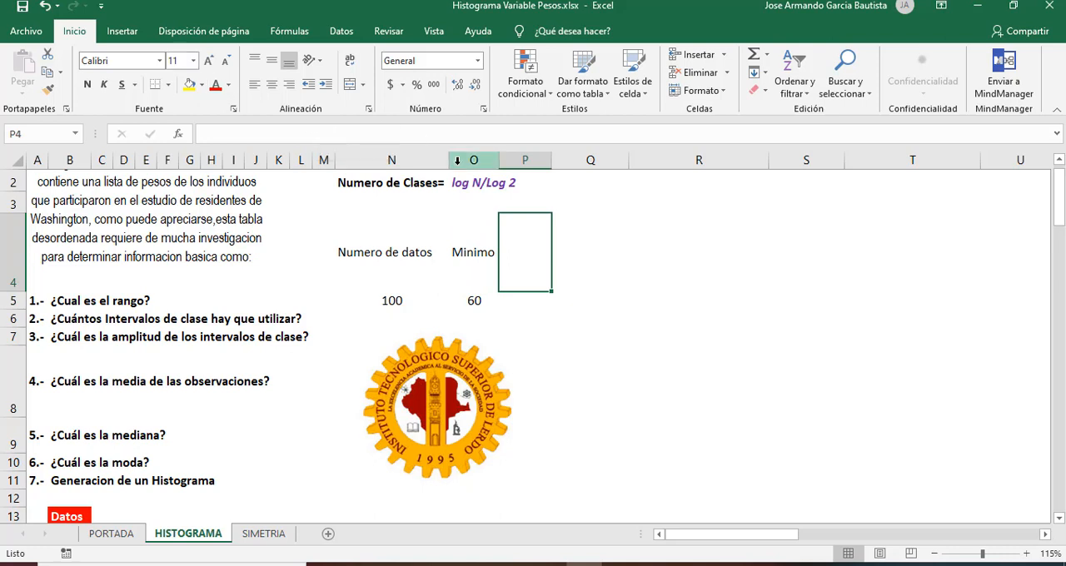
key(Up)
key(Up)
key(Up)
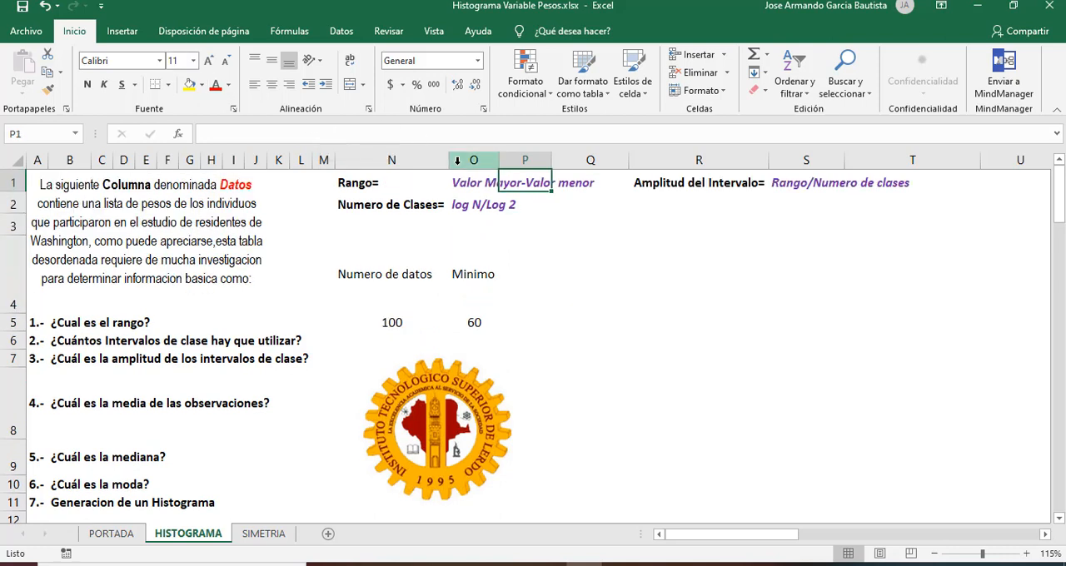
click(568, 182)
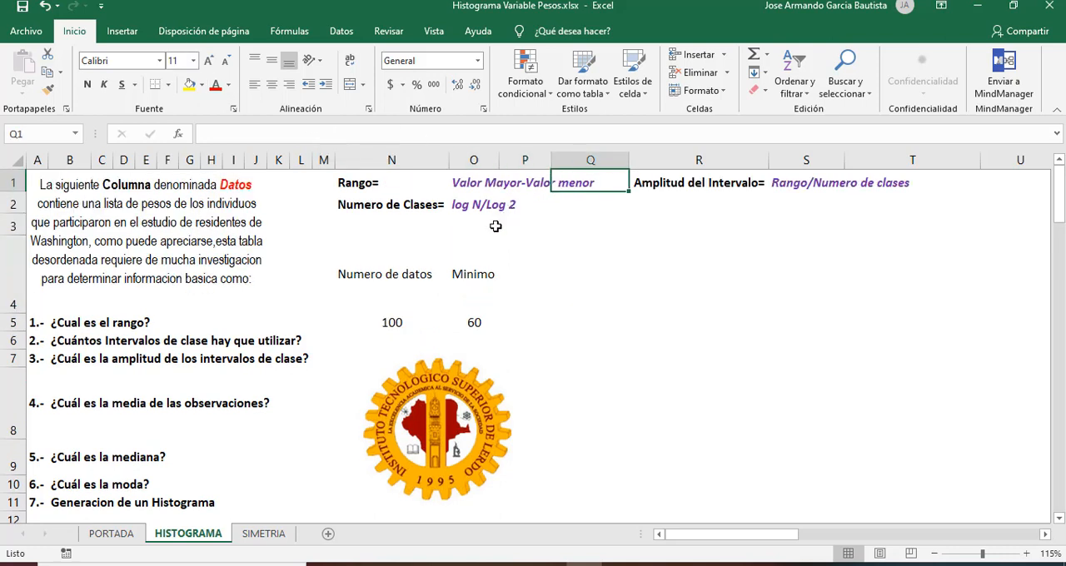
click(476, 335)
click(495, 273)
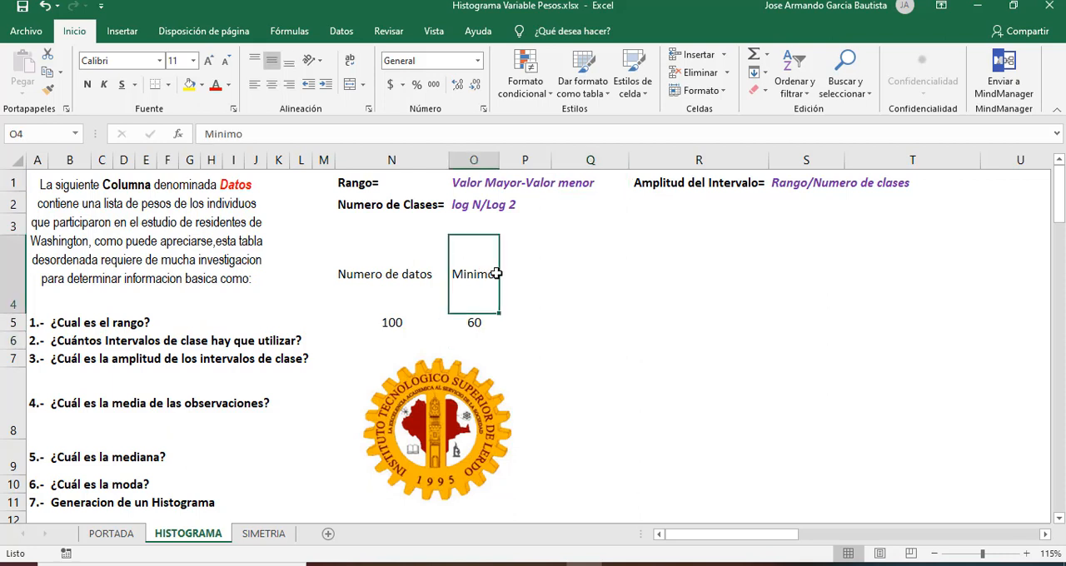
Step: Enter the label "Maximo" in cell P4, beside the Minimo label
click(531, 275)
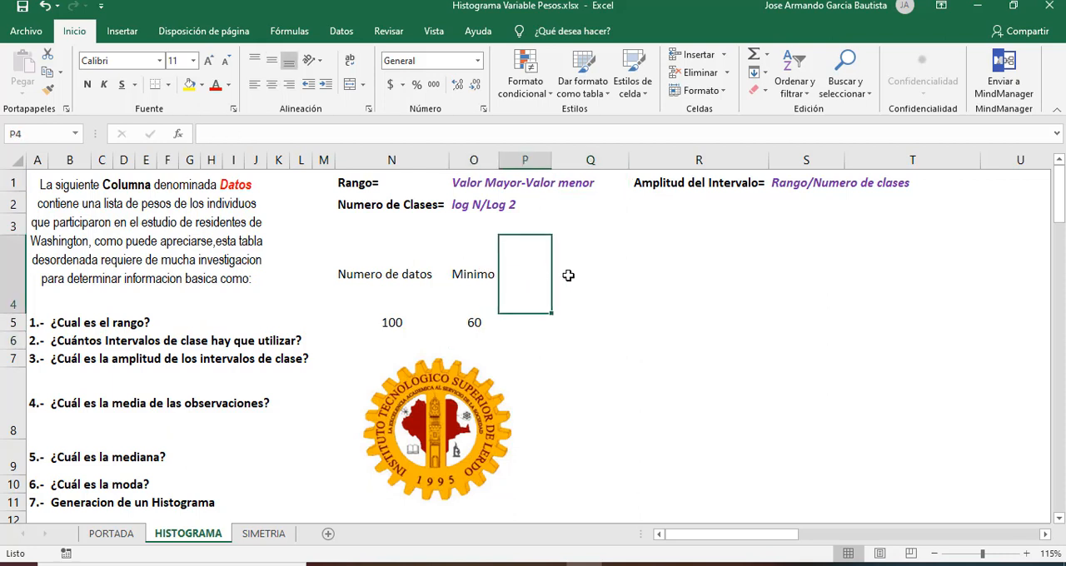
text(M)
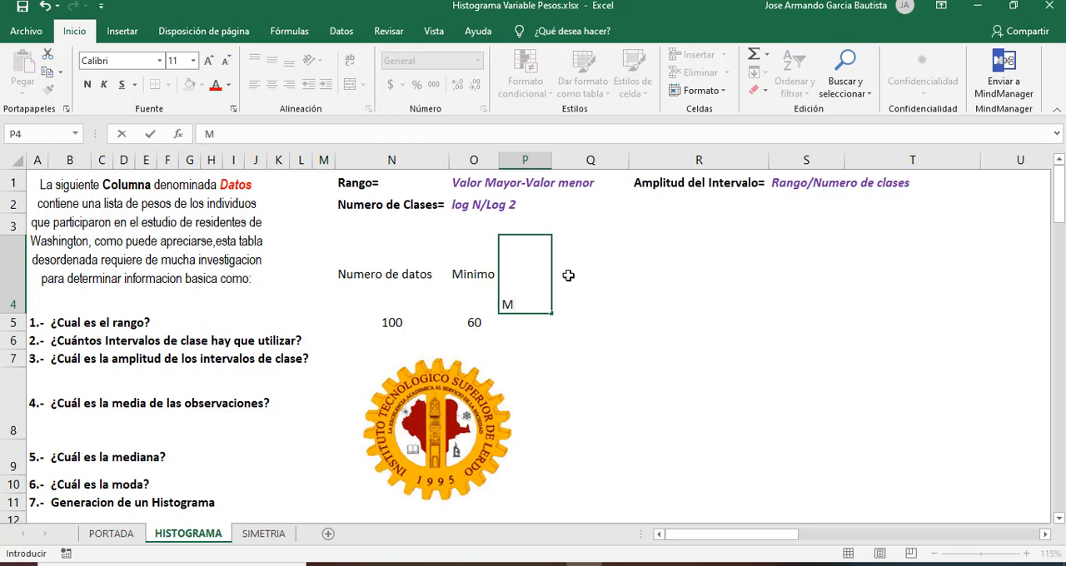
text(aximo)
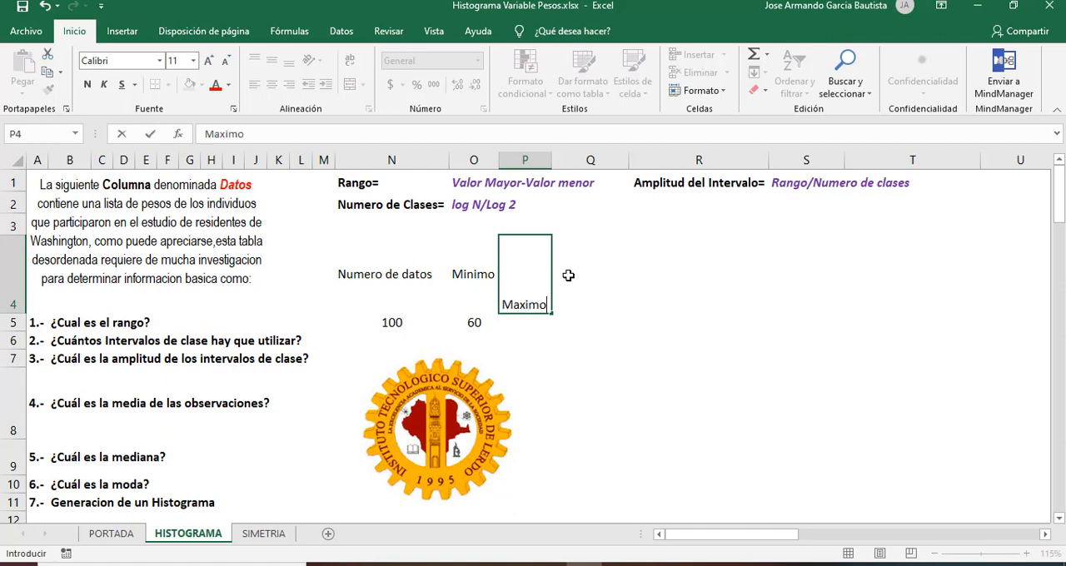
click(579, 321)
click(517, 300)
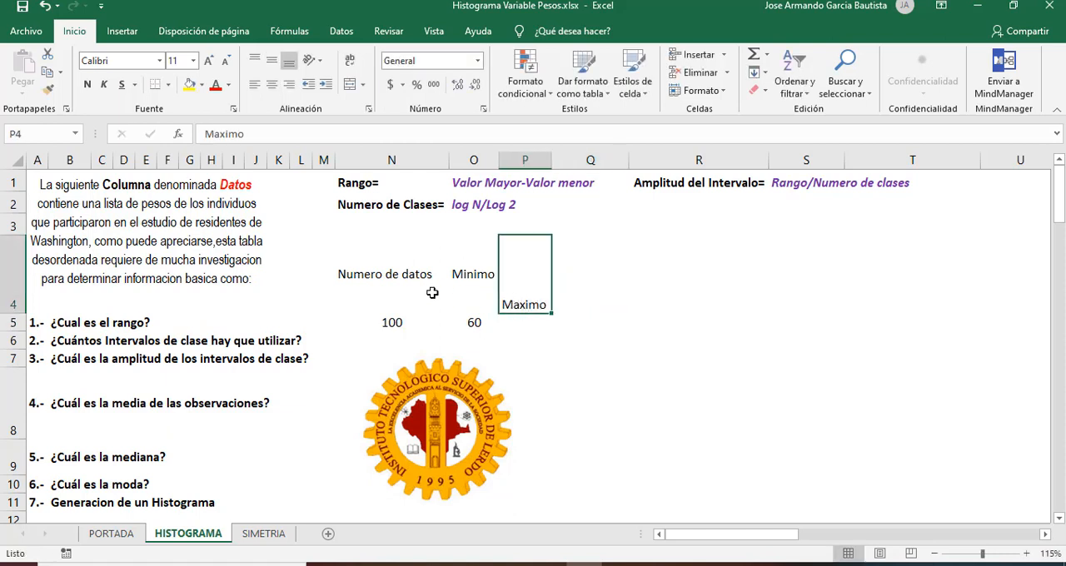
Step: Calculate the largest value of the Datos column in cell P5 with =MAX(B14:B113)
click(530, 327)
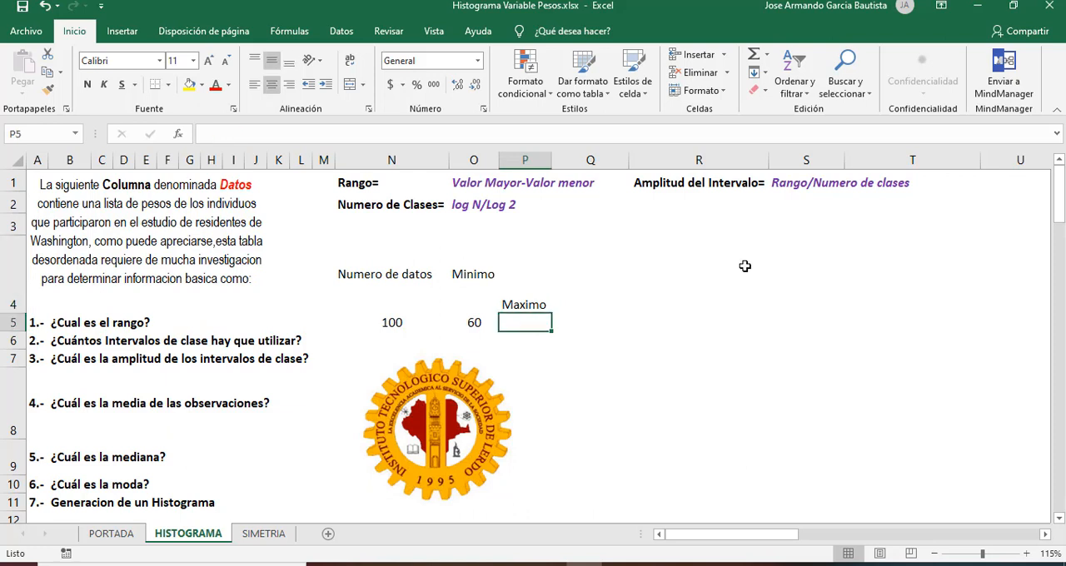
text(=)
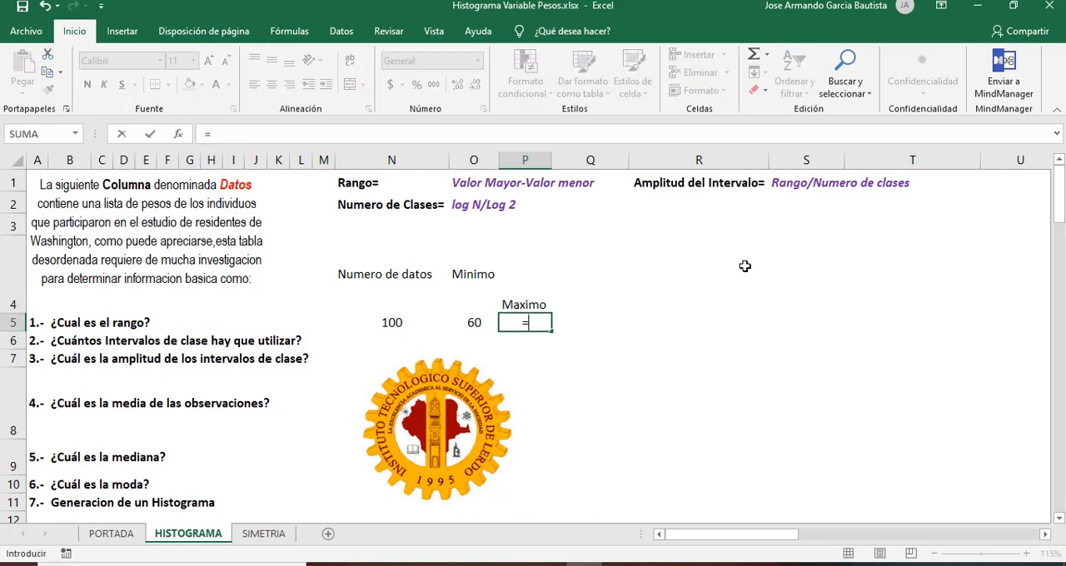
text(MAX)
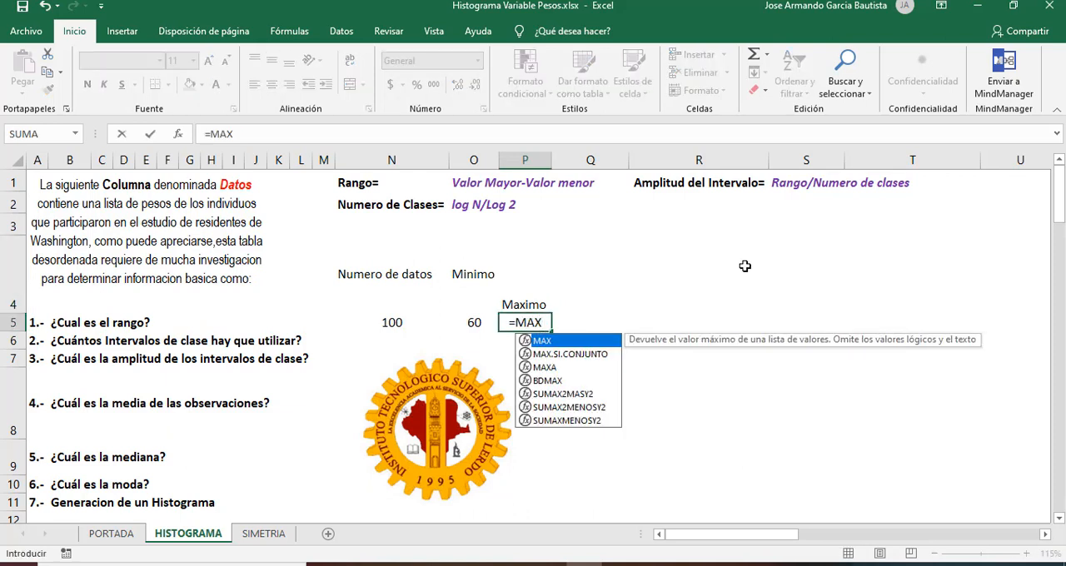
double_click(541, 341)
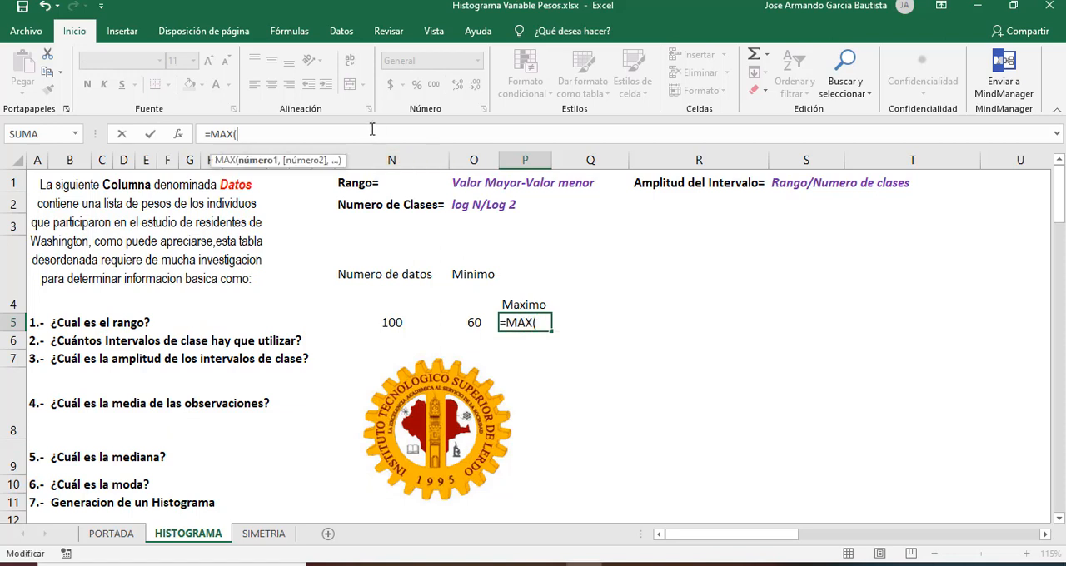
click(120, 456)
key(Left)
key(Left)
key(Left)
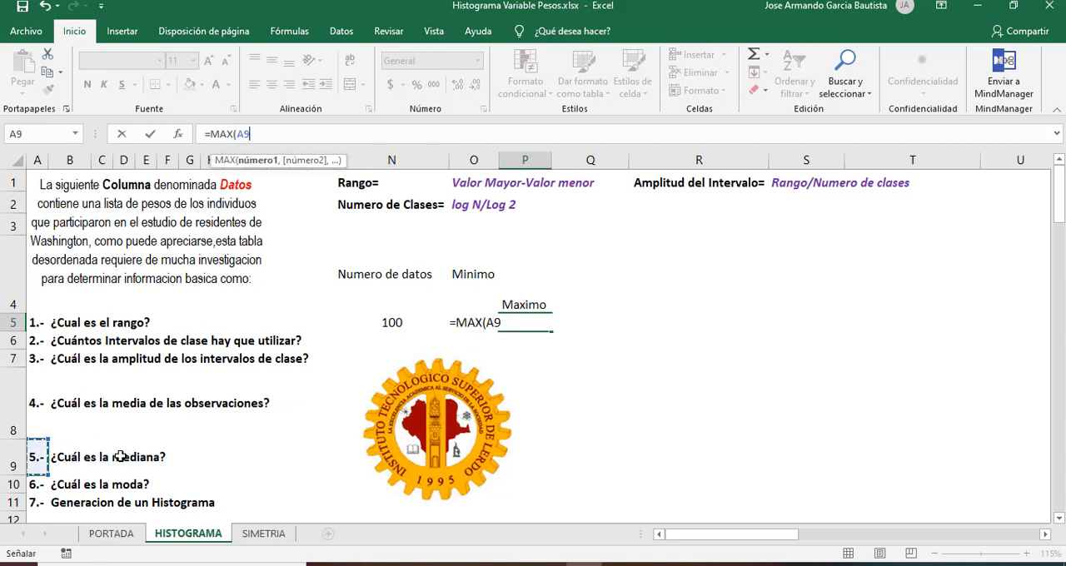
key(Down)
key(Down)
key(Down)
key(Down)
key(Down)
key(Down)
key(Up)
key(Up)
key(Right)
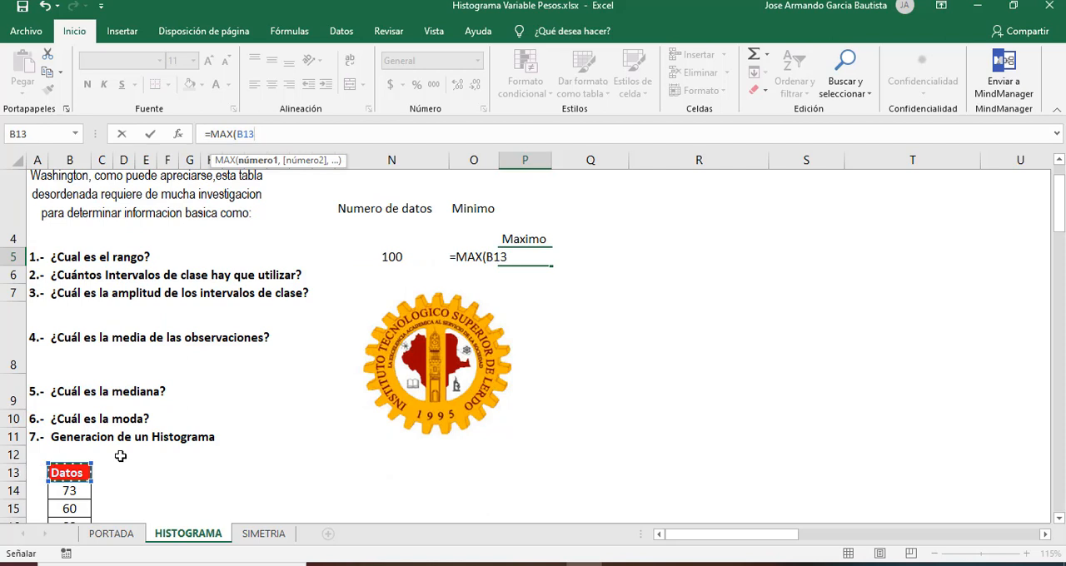
key(Down)
key(ctrl+shift+Down)
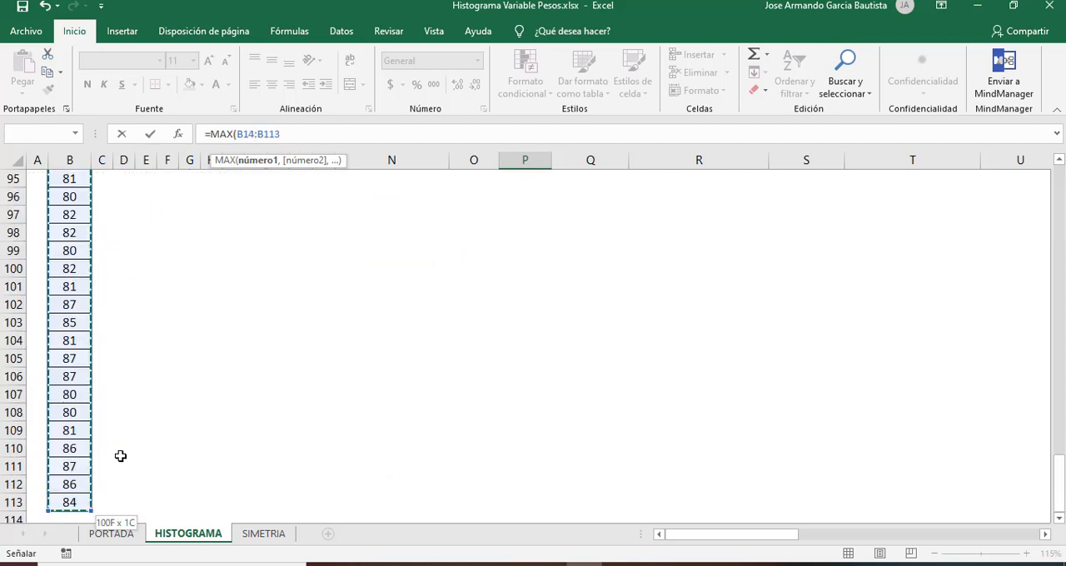
click(287, 138)
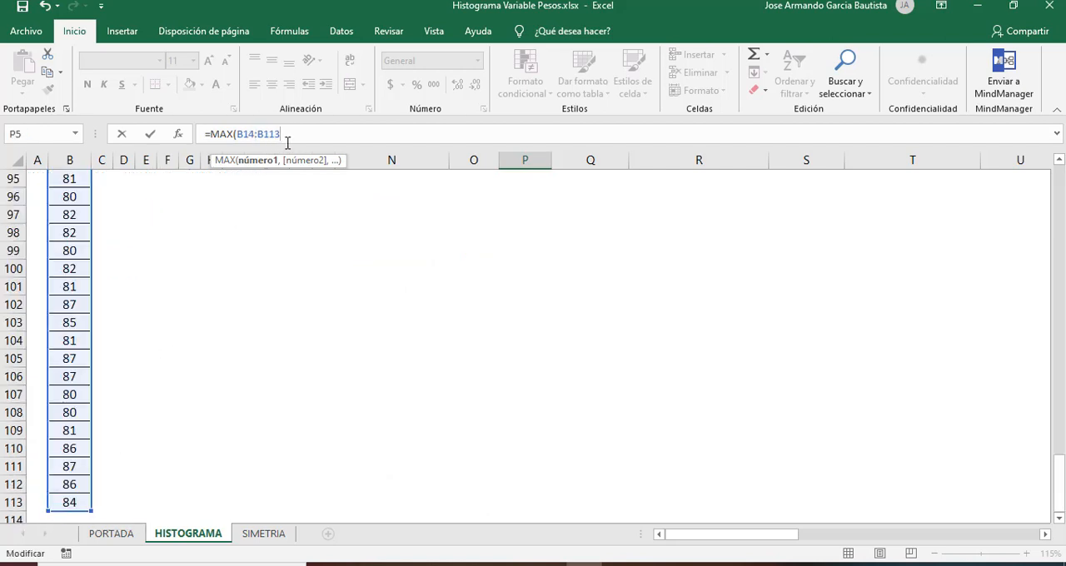
key(Return)
Step: Align the Maximo label in cell P4 vertically to the middle
key(Up)
key(Up)
key(Up)
key(Up)
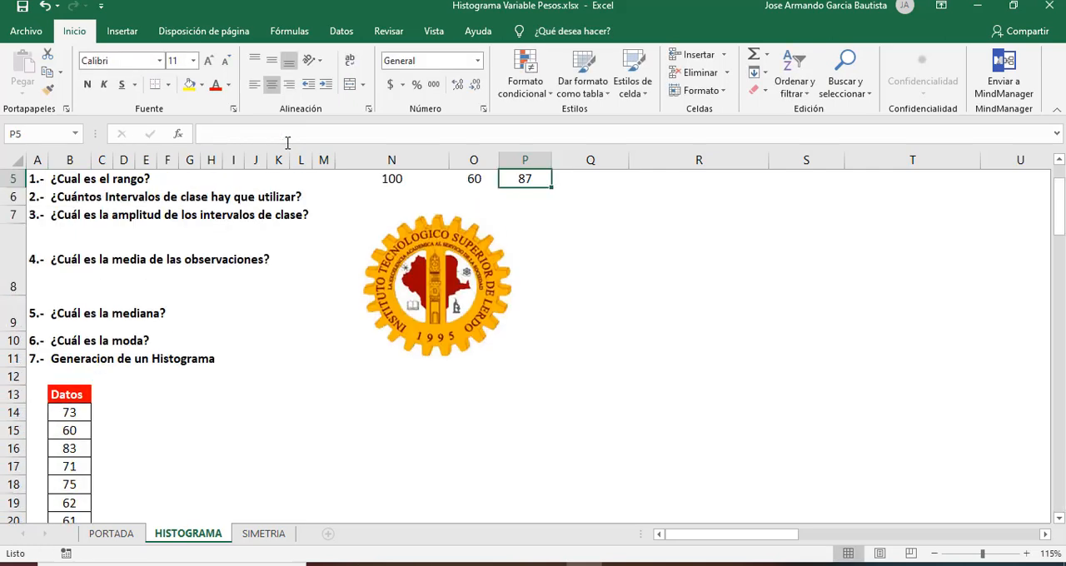
key(Down)
key(Down)
key(Down)
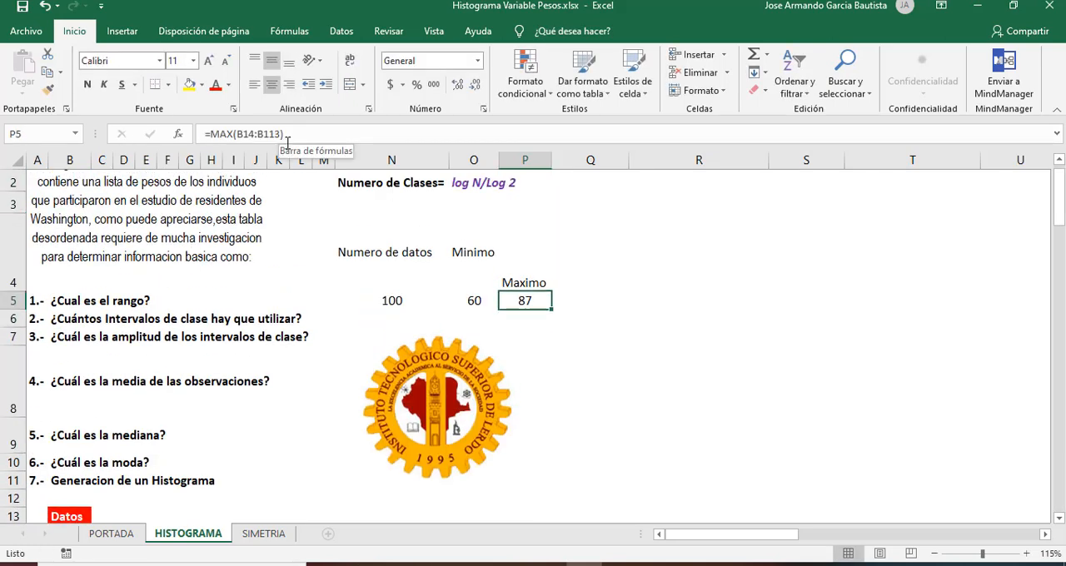
key(Up)
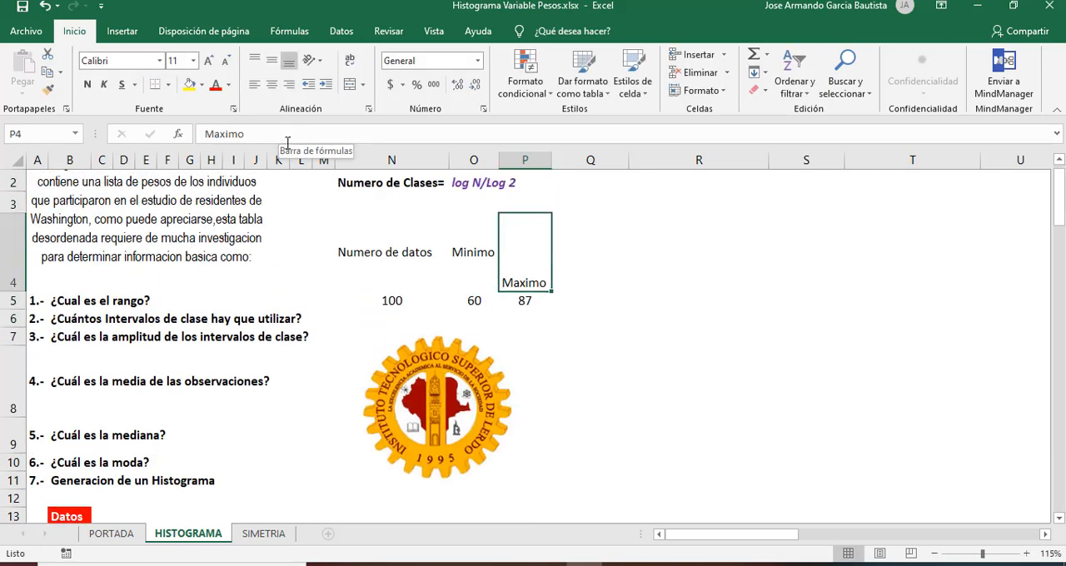
click(271, 60)
Step: Enter the label "Numero de clases" in cell Q4, beside the Maximo label
click(570, 298)
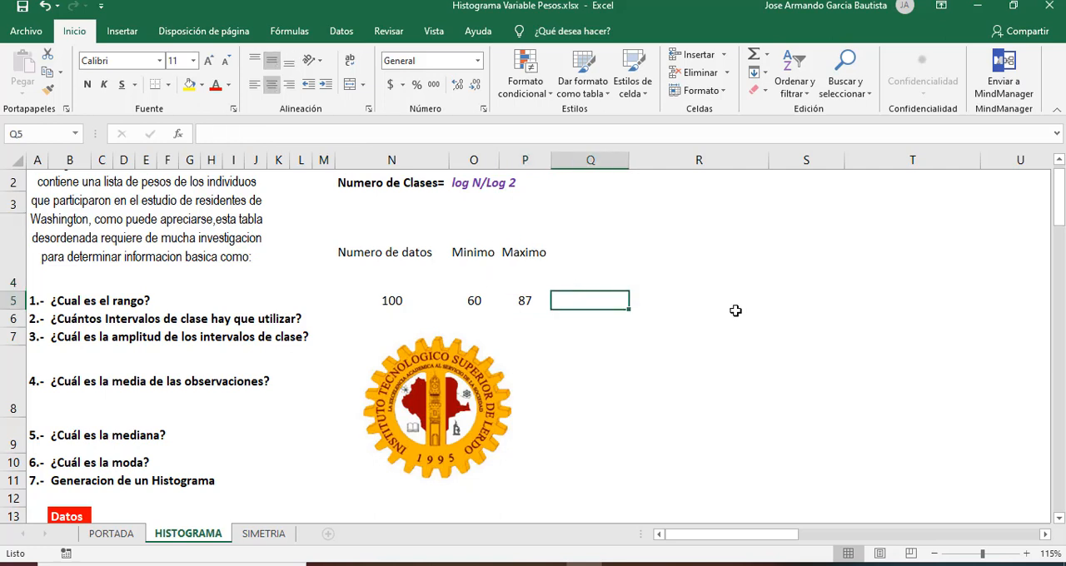
key(Up)
key(Up)
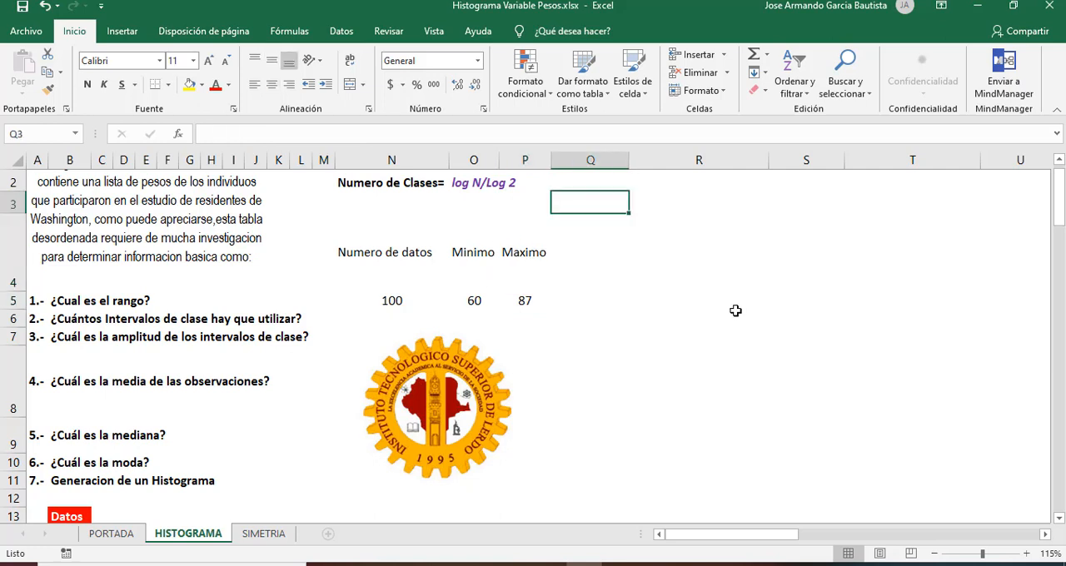
key(Down)
key(Down)
key(Up)
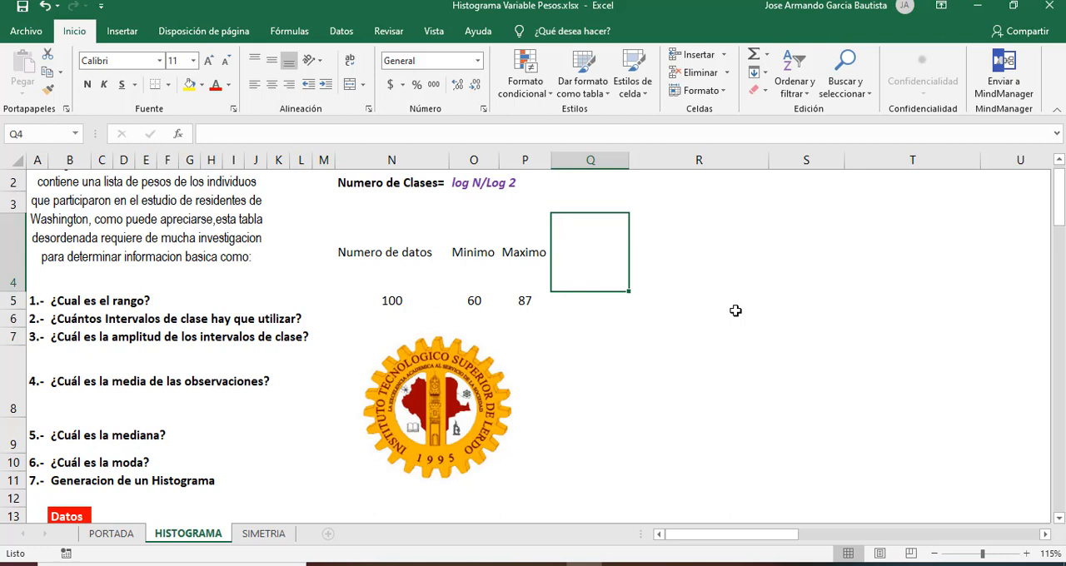
text(Numero de )
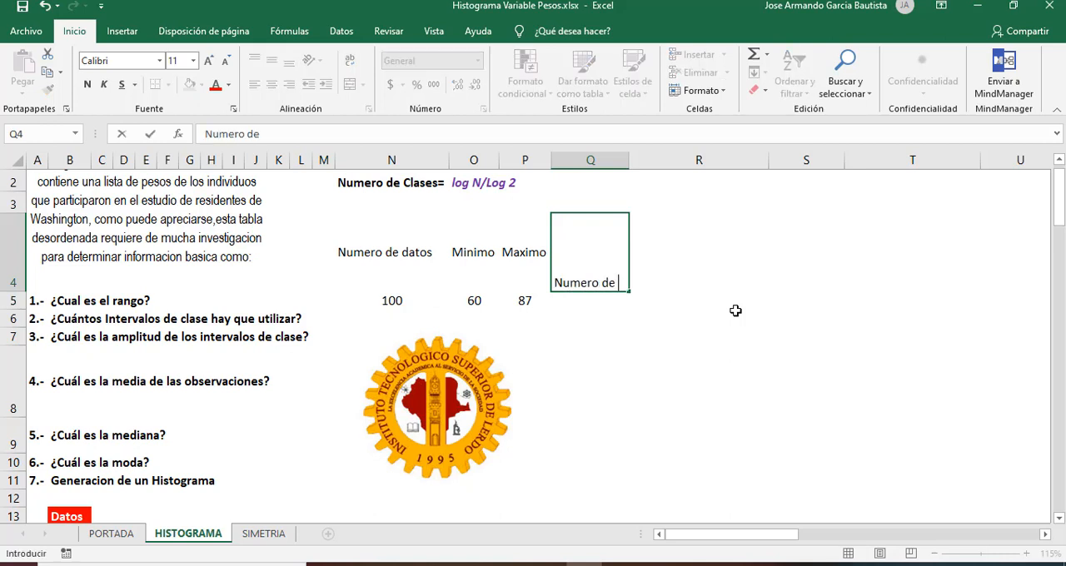
text(clases)
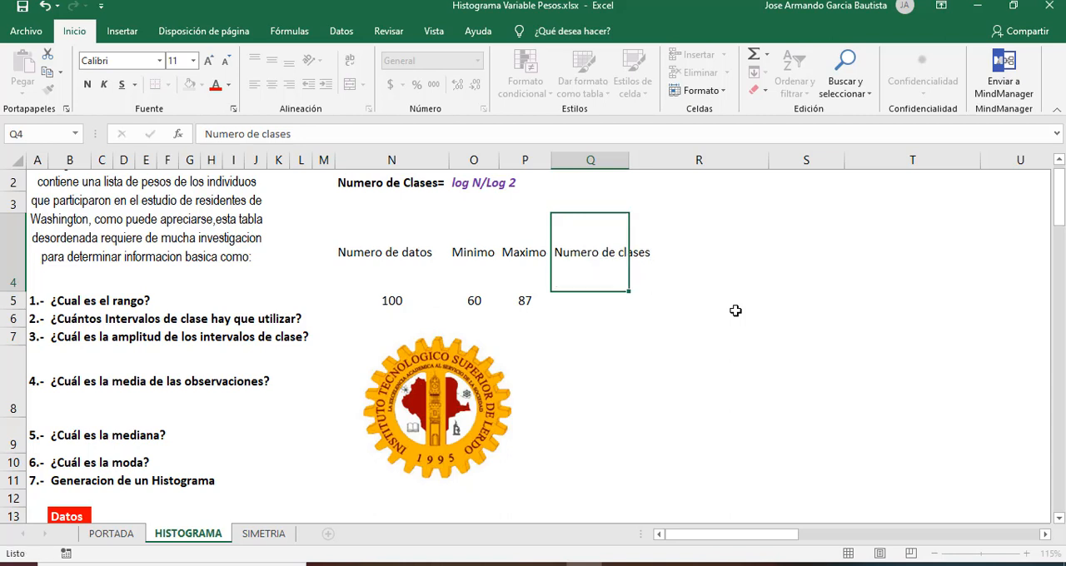
key(Return)
Step: Check the Numero de Clases formula given in cell O2
key(Up)
key(Up)
key(Up)
key(Up)
key(Left)
key(Left)
key(Left)
key(Left)
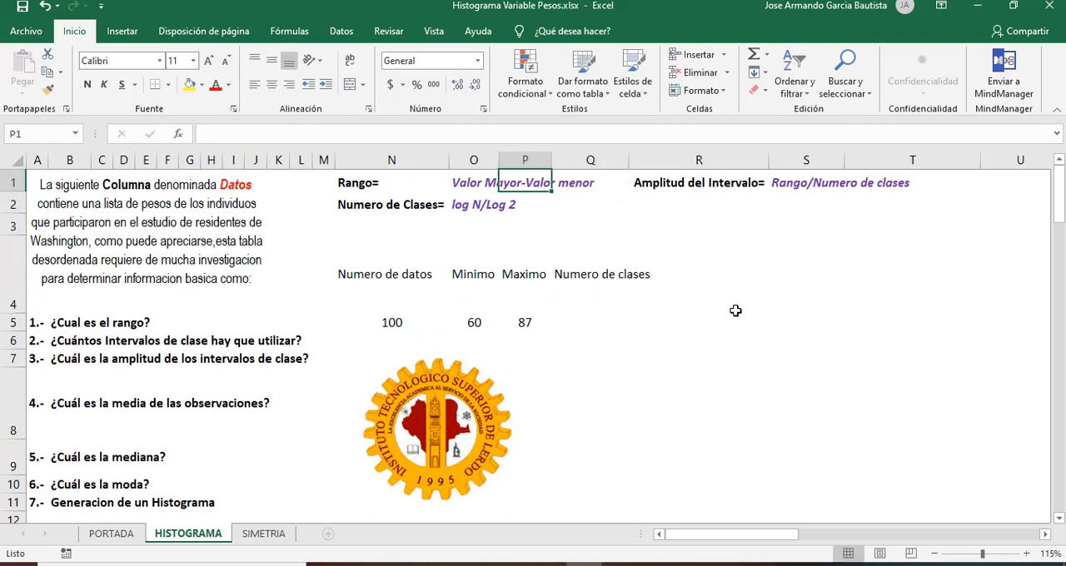
key(Down)
key(Right)
key(Right)
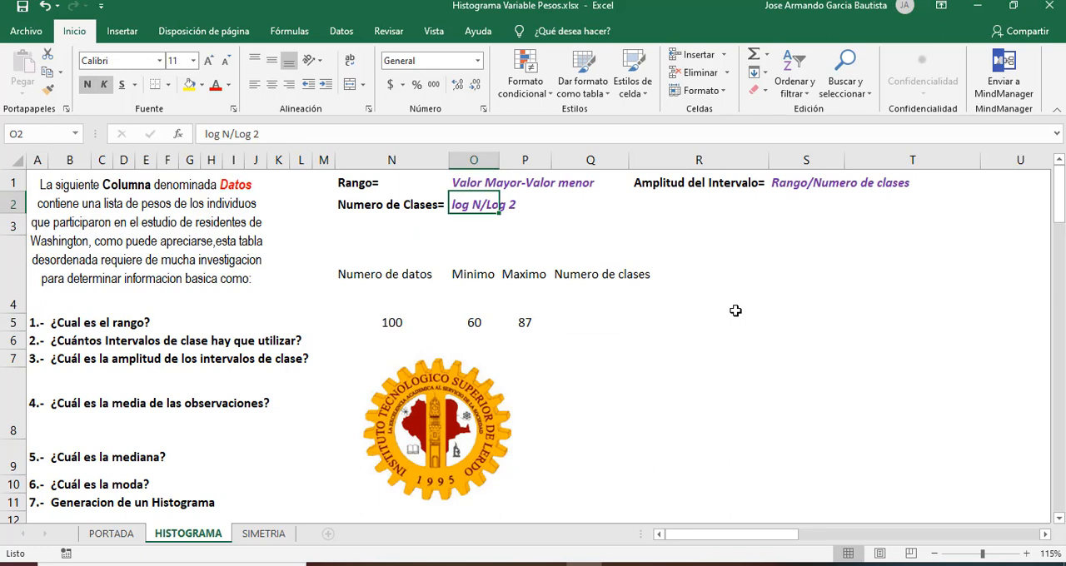
Step: Calculate the number of classes in cell Q5 with =LOG(N5)/LOG(2), accepting the proposed correction of the formula
key(Down)
key(Down)
key(Down)
key(Down)
key(Right)
key(Up)
key(Right)
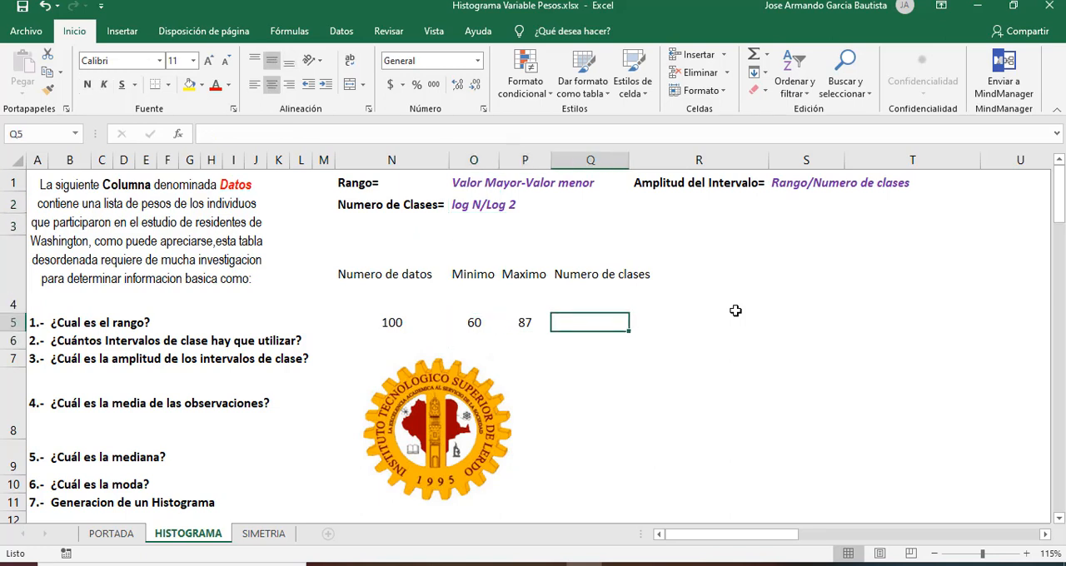
text(=)
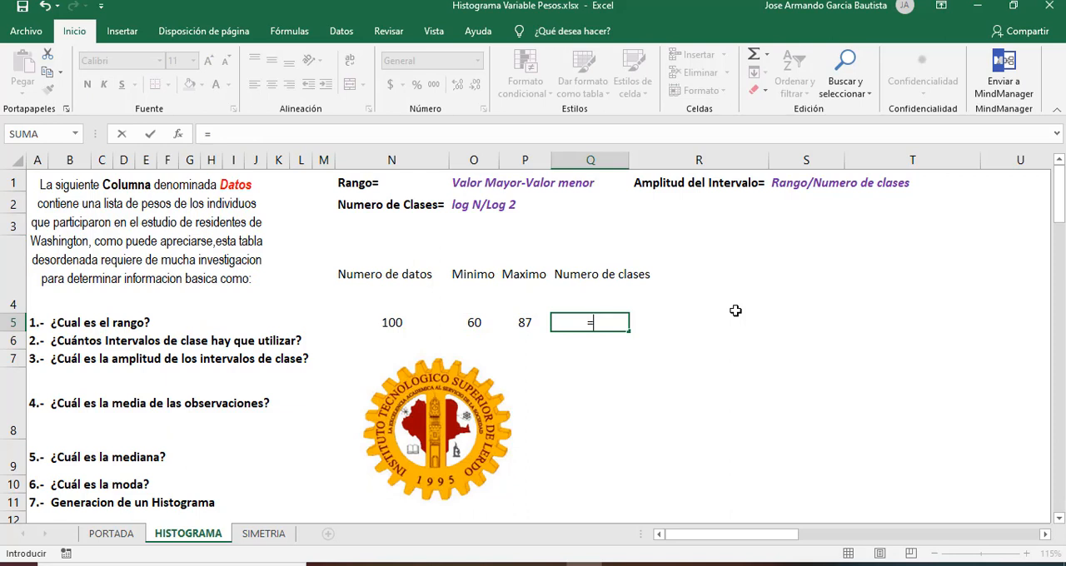
text(log)
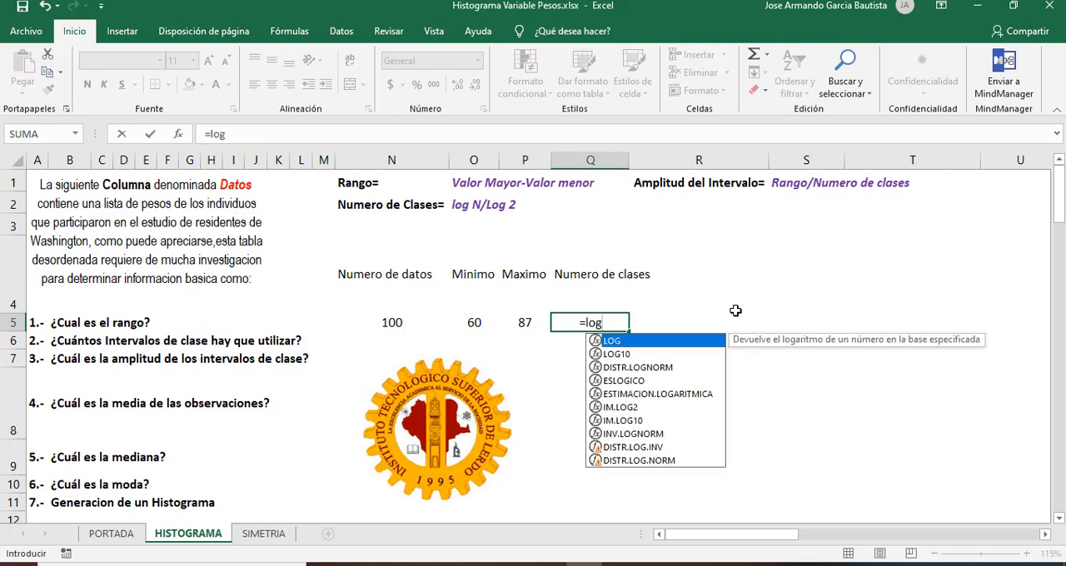
text(()
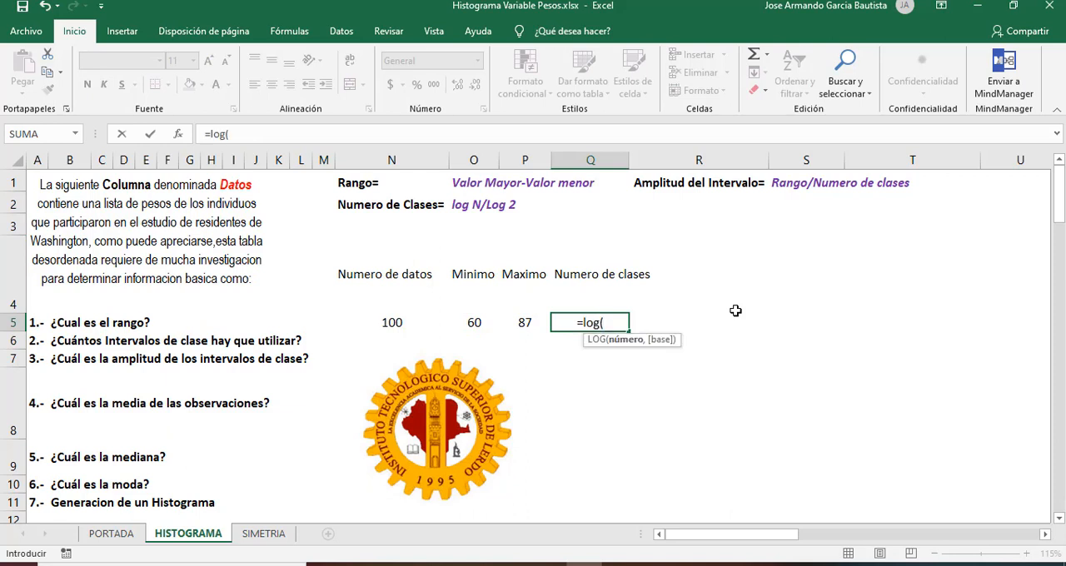
click(391, 322)
click(257, 133)
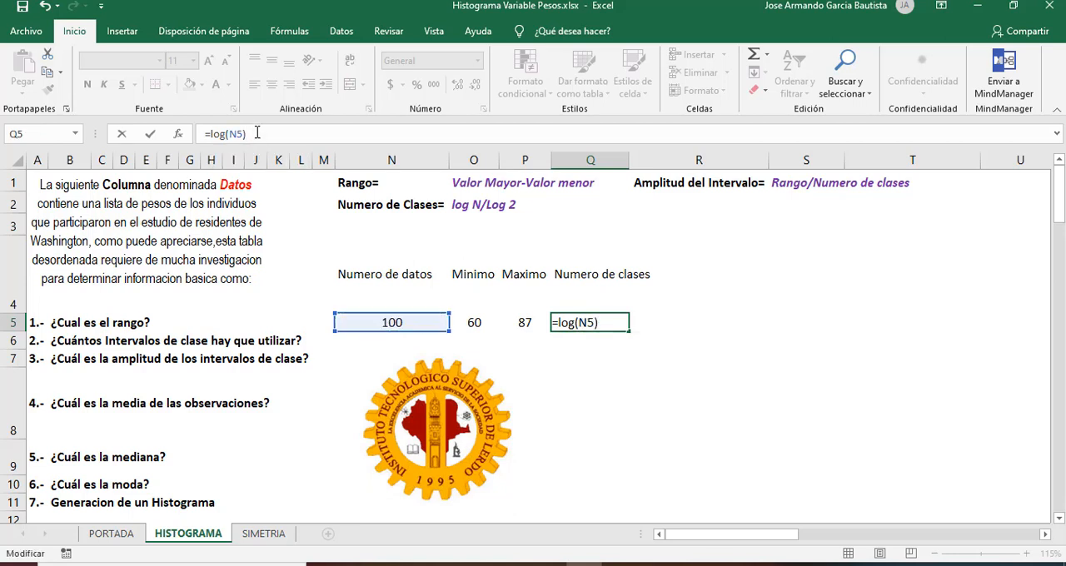
text(/log)
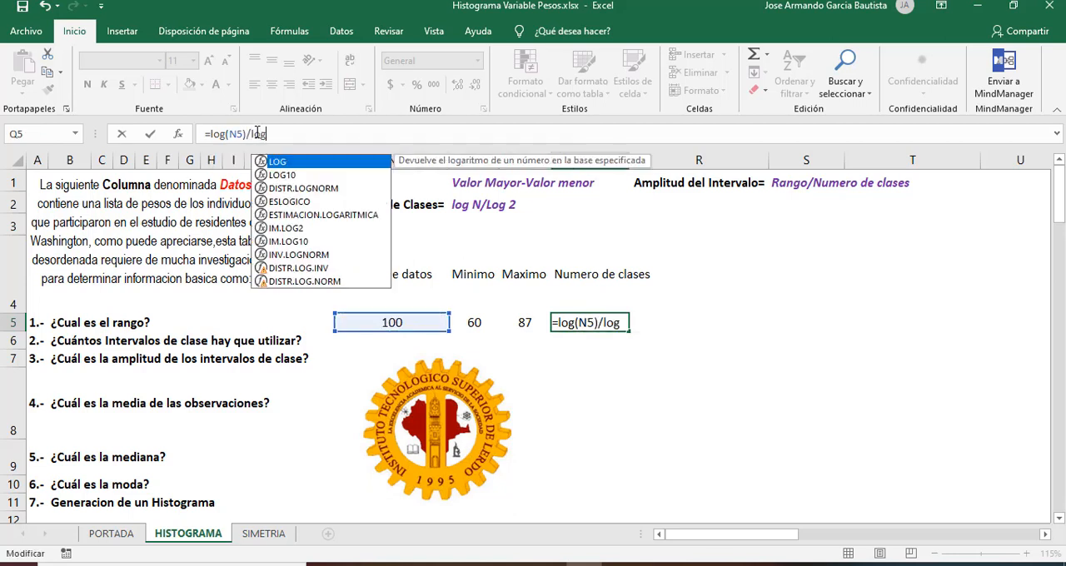
text( 2)
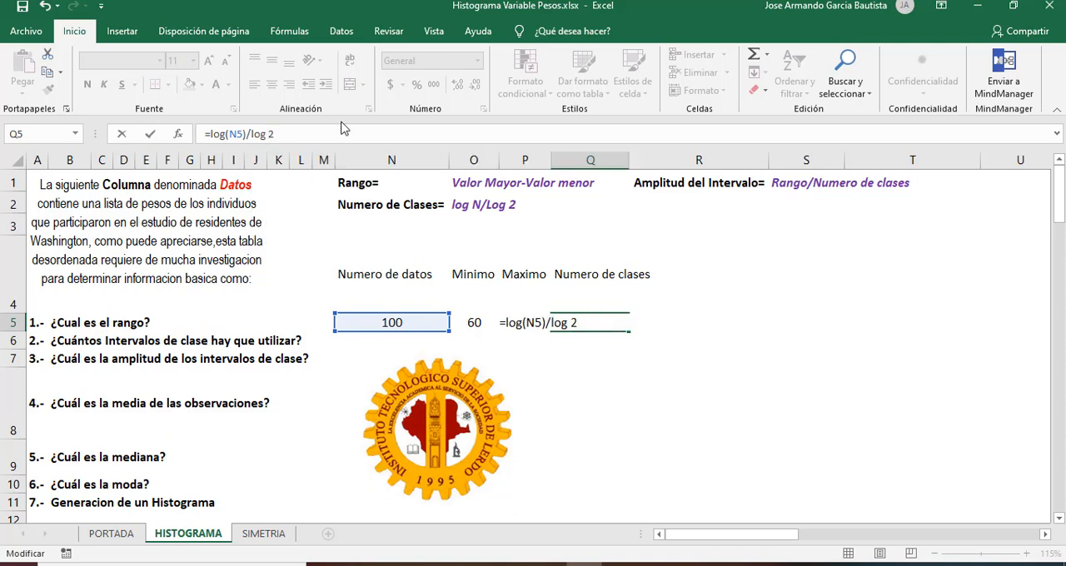
key(Left)
text((2))
key(Return)
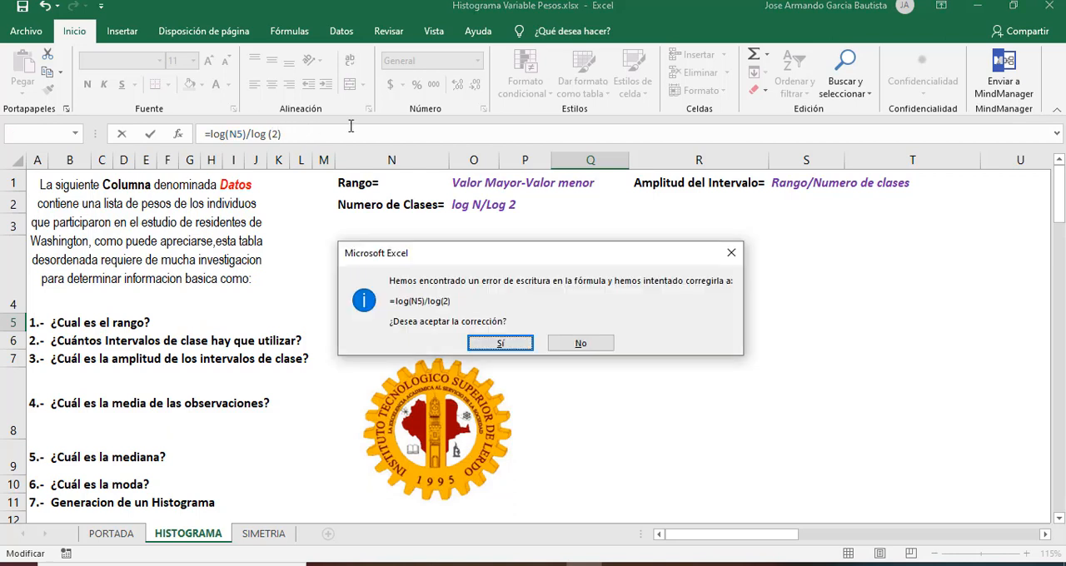
click(513, 344)
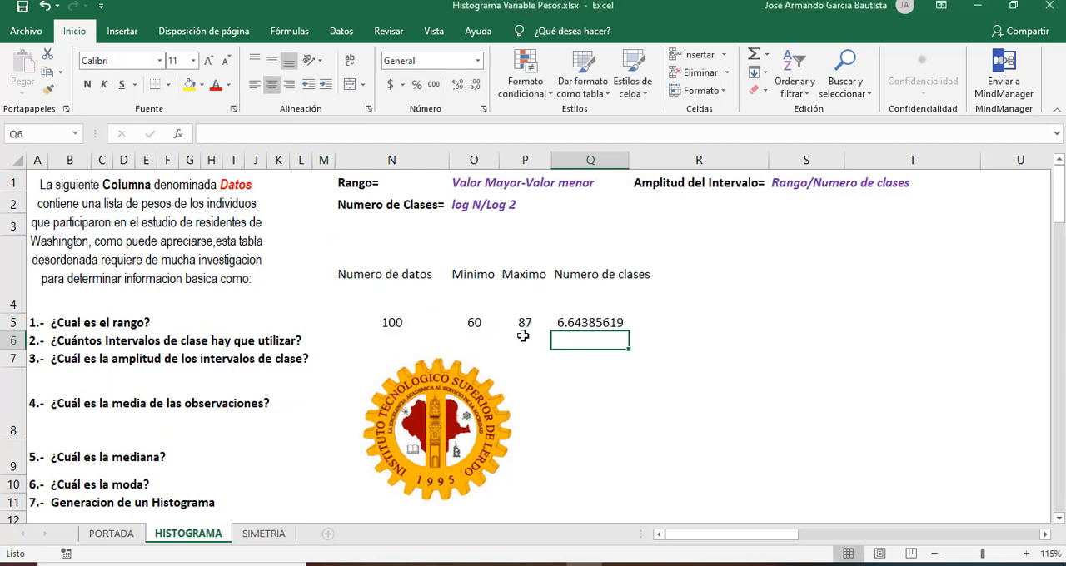
Step: Copy the Q4 label into R4, add "redondeado" on a second line, and enter the rounded class count 7 in R5
click(574, 324)
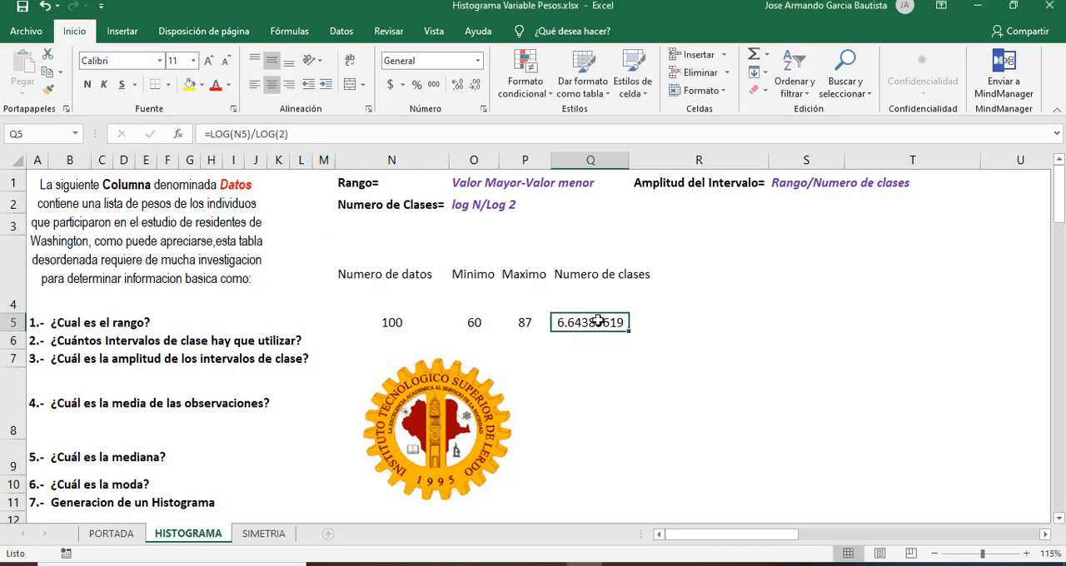
click(625, 280)
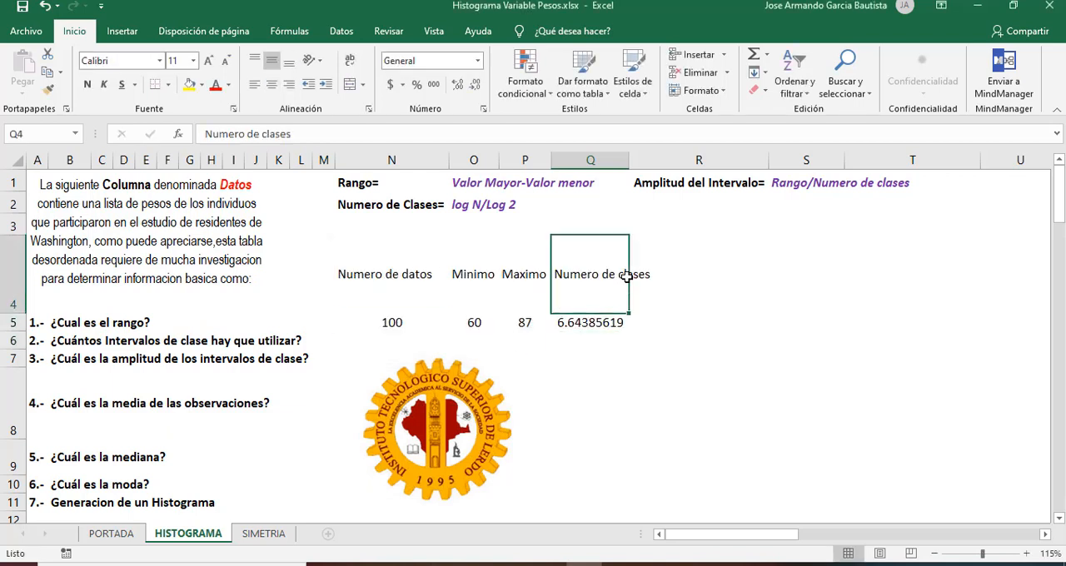
click(693, 271)
click(594, 272)
click(701, 274)
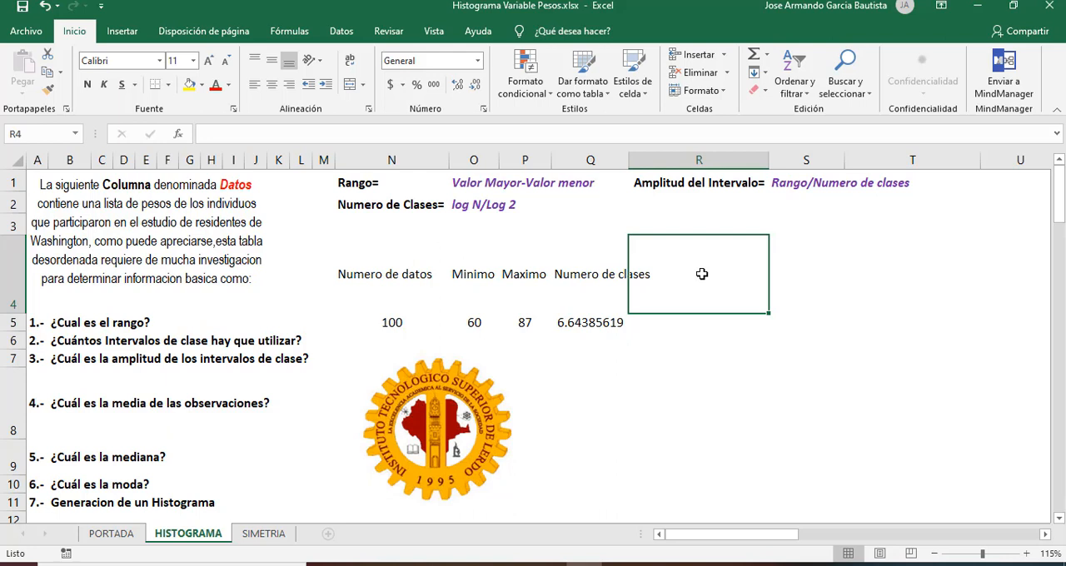
key(ctrl+v)
click(349, 140)
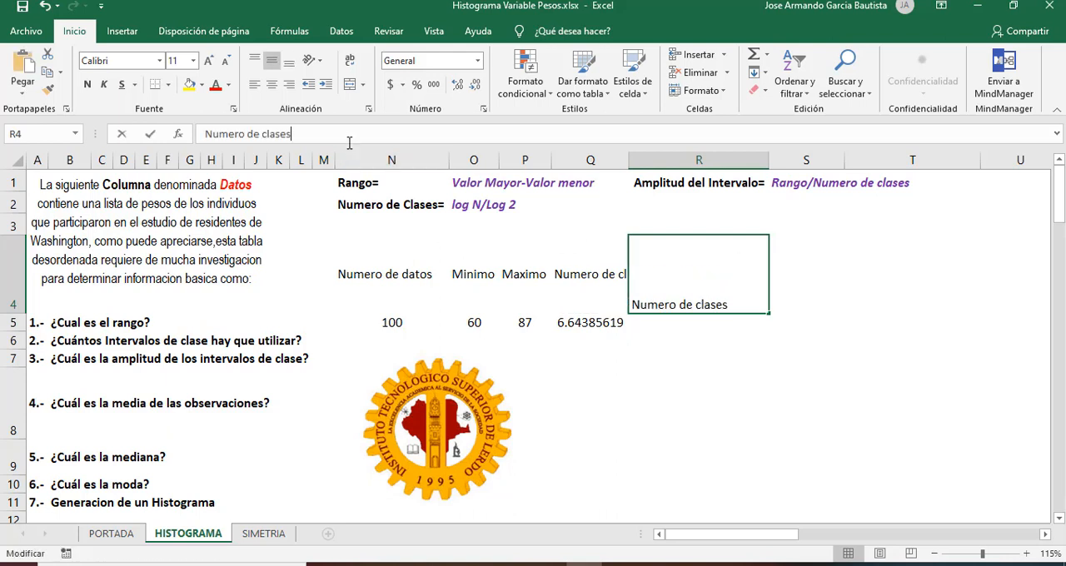
key(alt+Return)
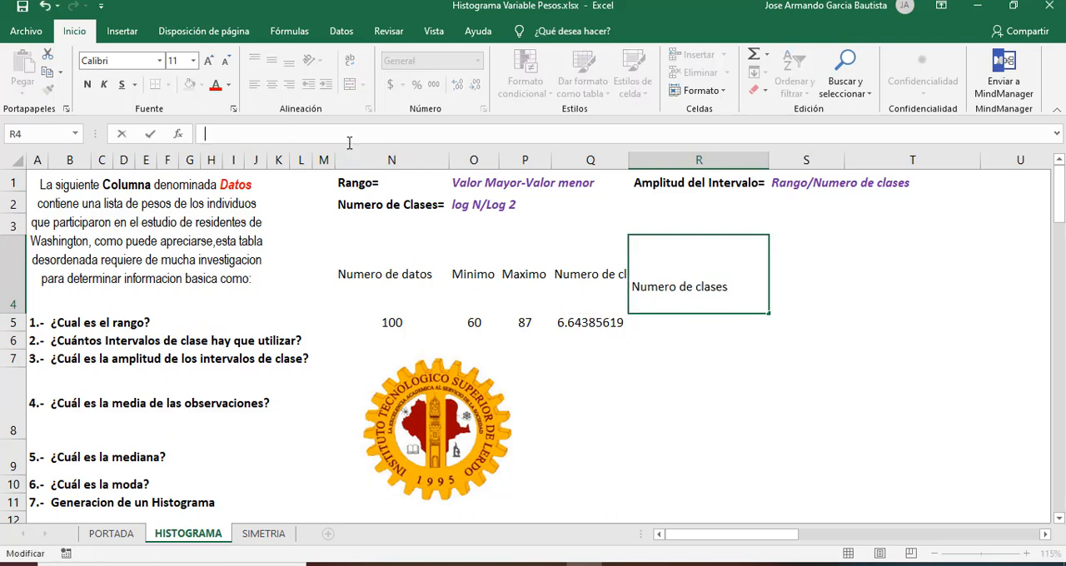
text(redondeado)
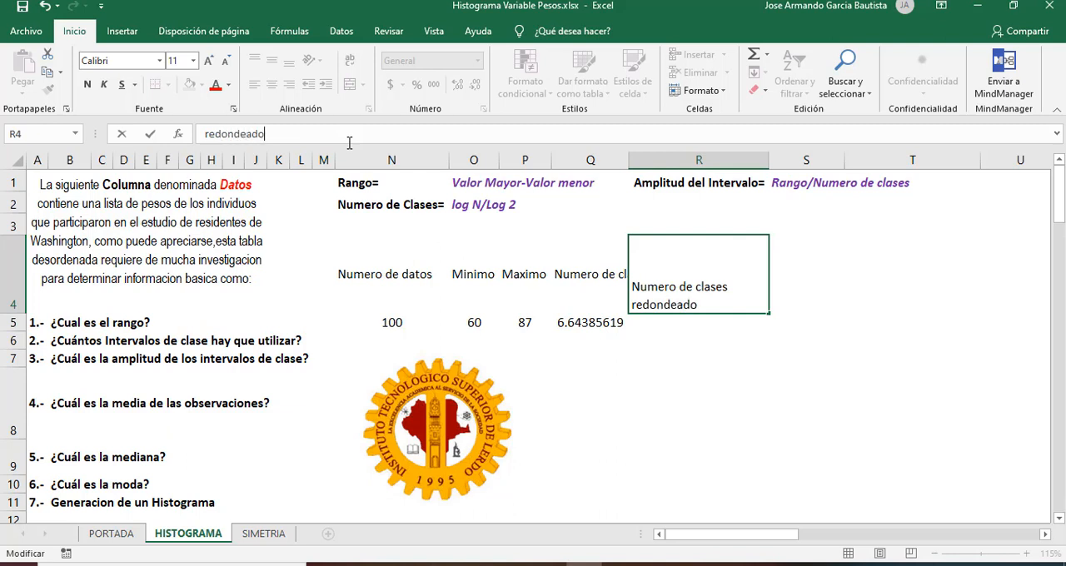
key(Return)
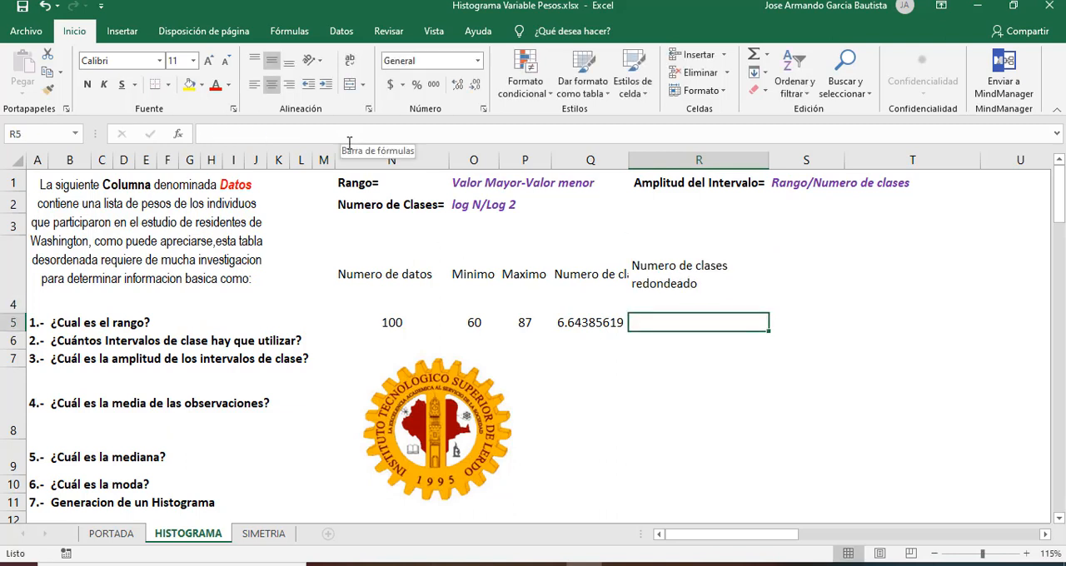
text(7)
key(Return)
Step: Enter the label "Amplitud de intervalo de clase" in cell S4
key(Up)
key(Up)
key(Right)
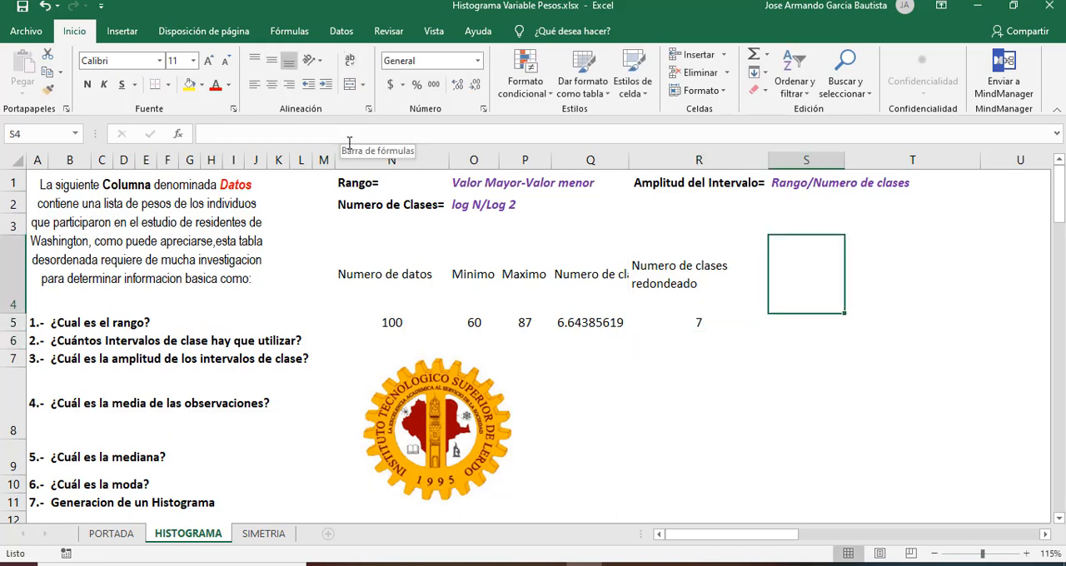
text(Amplitu)
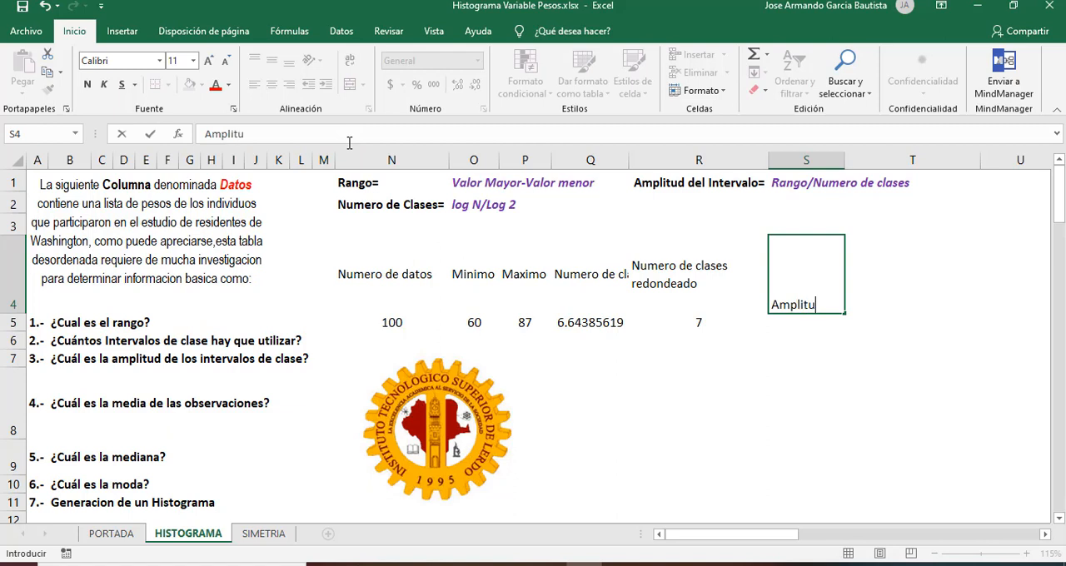
text(d de intervalo )
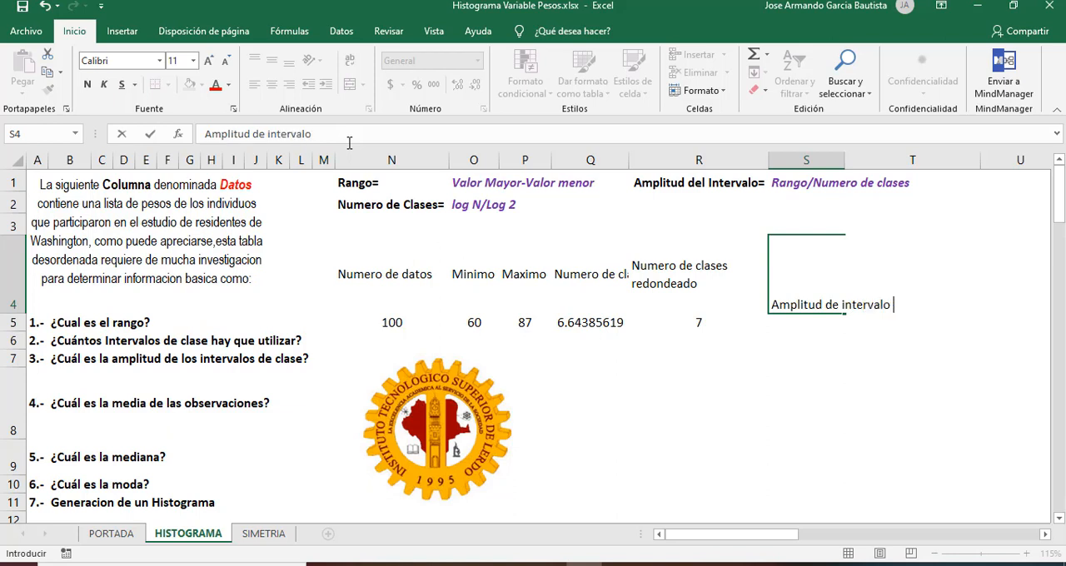
text(de clase)
key(Return)
Step: Check the Amplitud del Intervalo formula in row 1 against the empty result cell S5
key(Up)
key(Up)
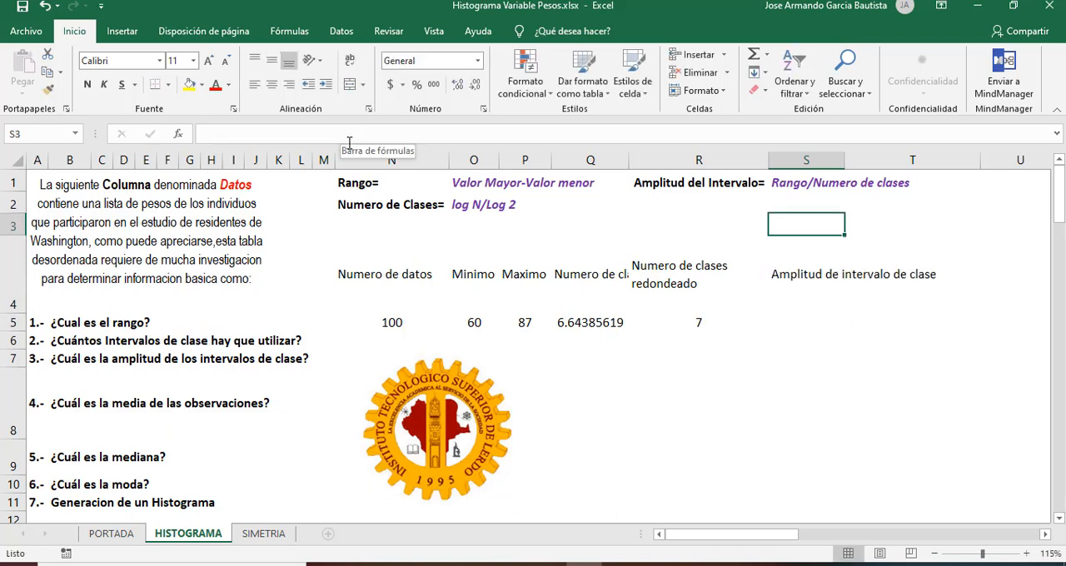
key(Up)
key(Up)
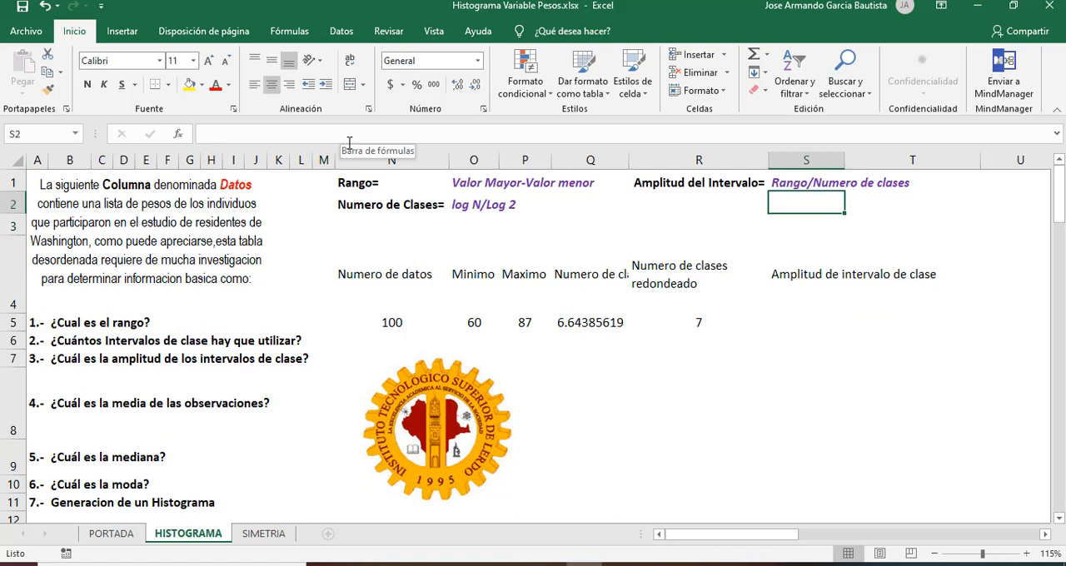
key(Down)
key(Down)
key(Down)
key(Down)
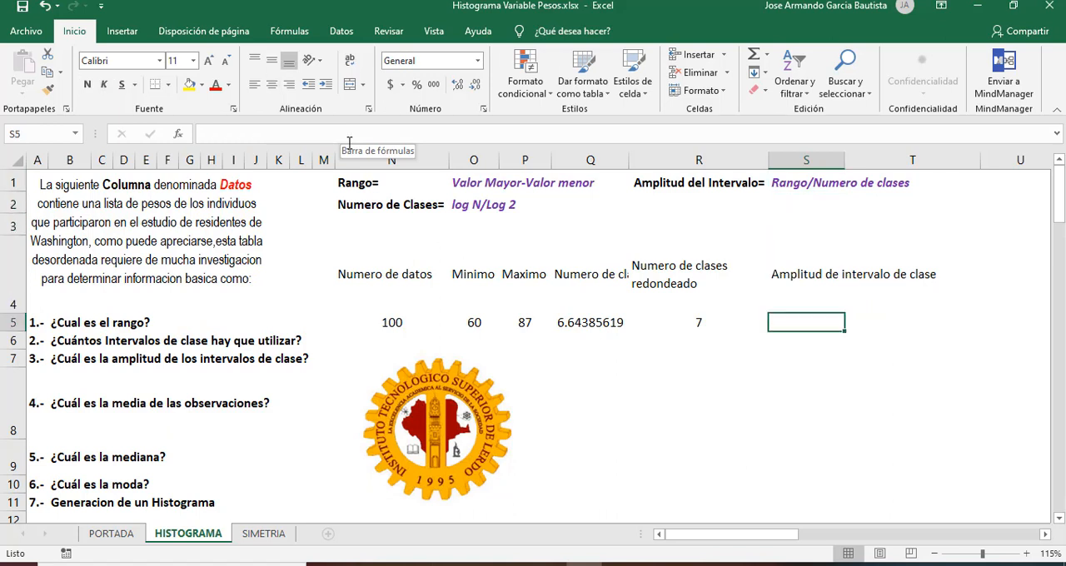
key(Up)
key(Down)
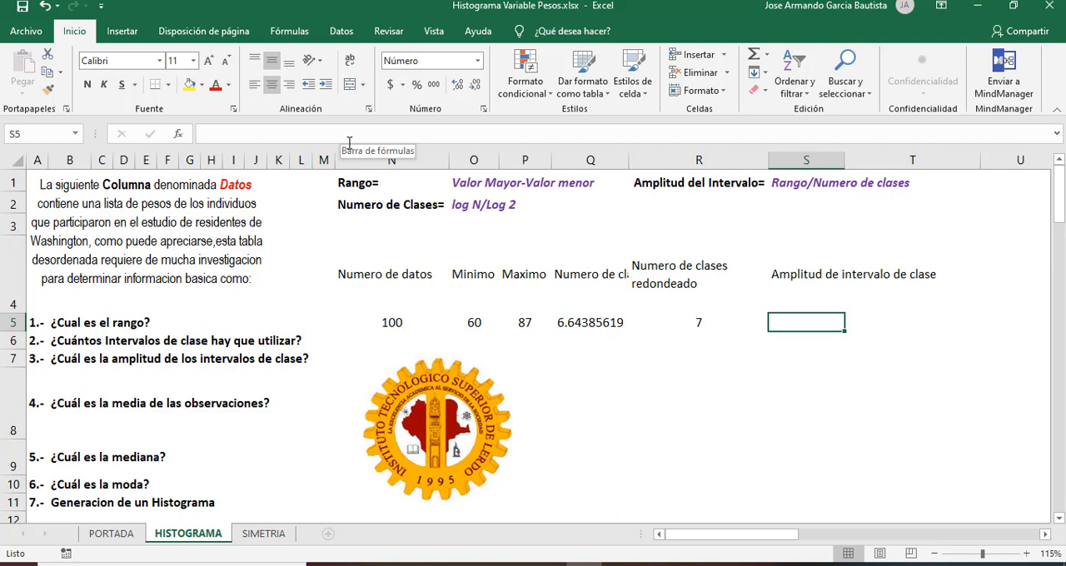
Step: Calculate the class interval width in cell S5 with the formula =(P5-O5)/R5
text(=)
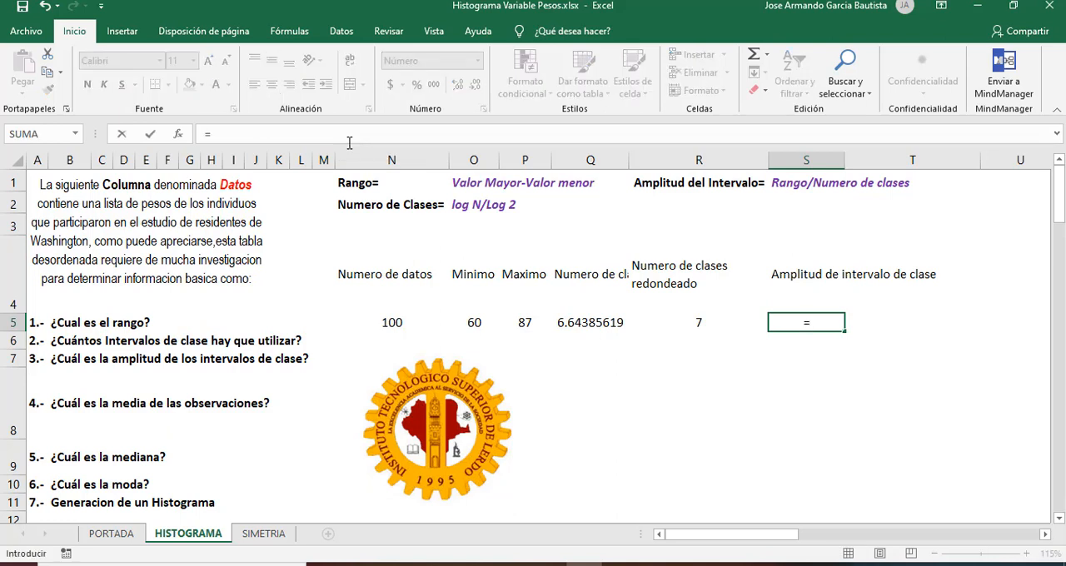
text(()
click(528, 323)
text(-)
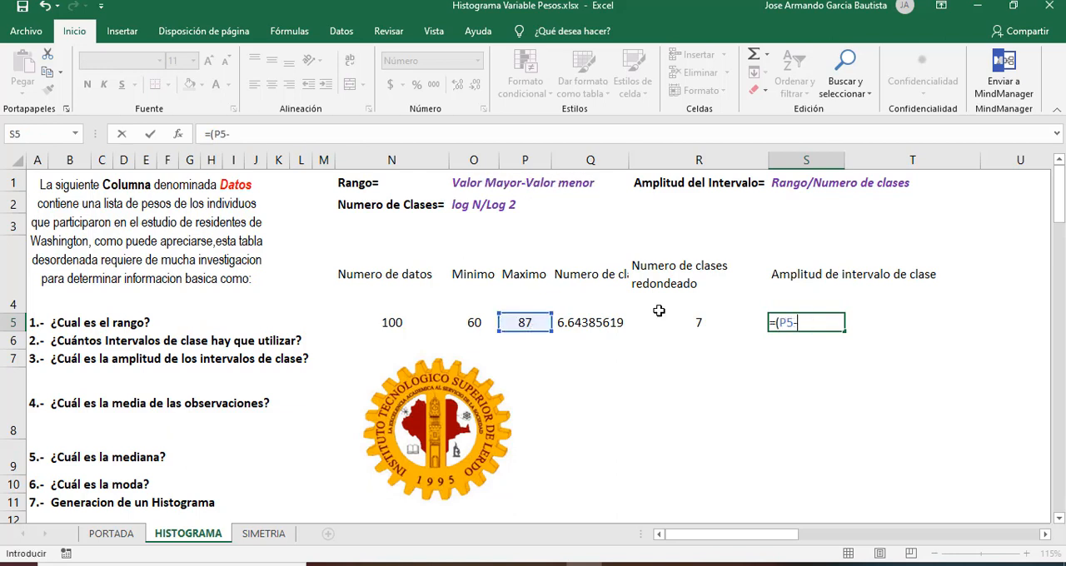
click(469, 322)
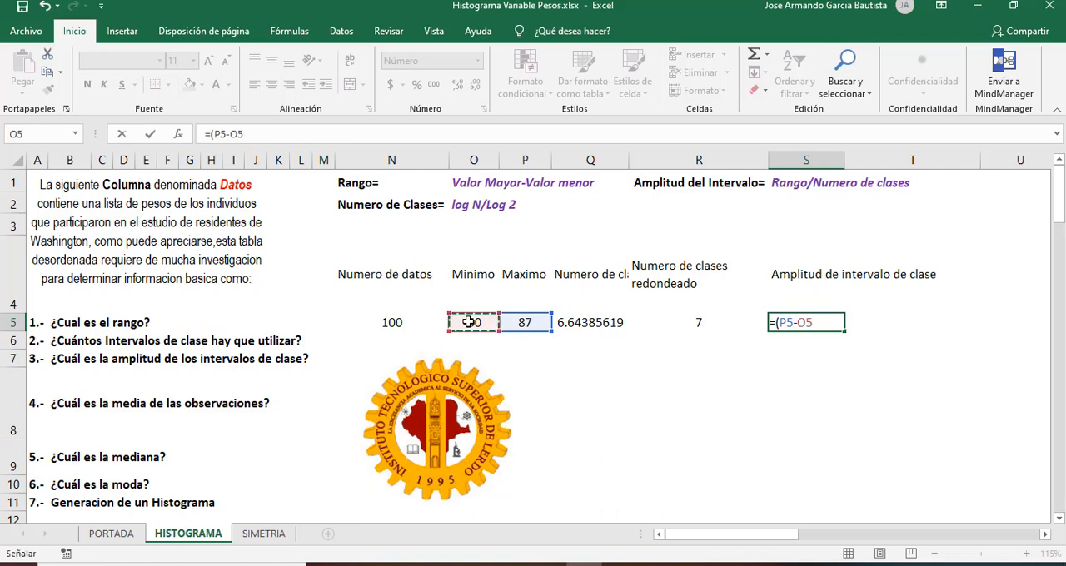
click(267, 135)
text())
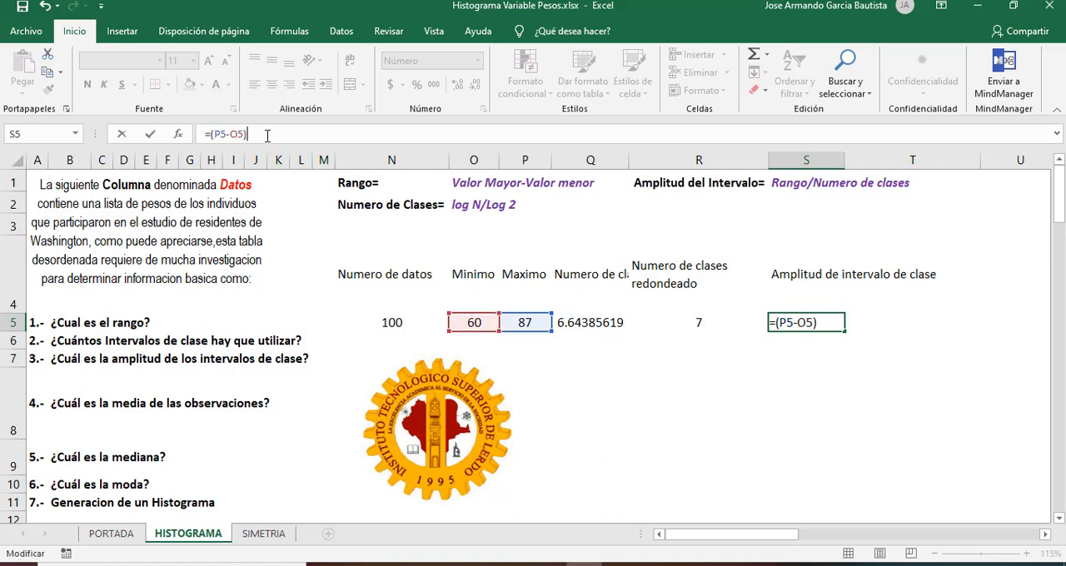
text(/)
click(699, 321)
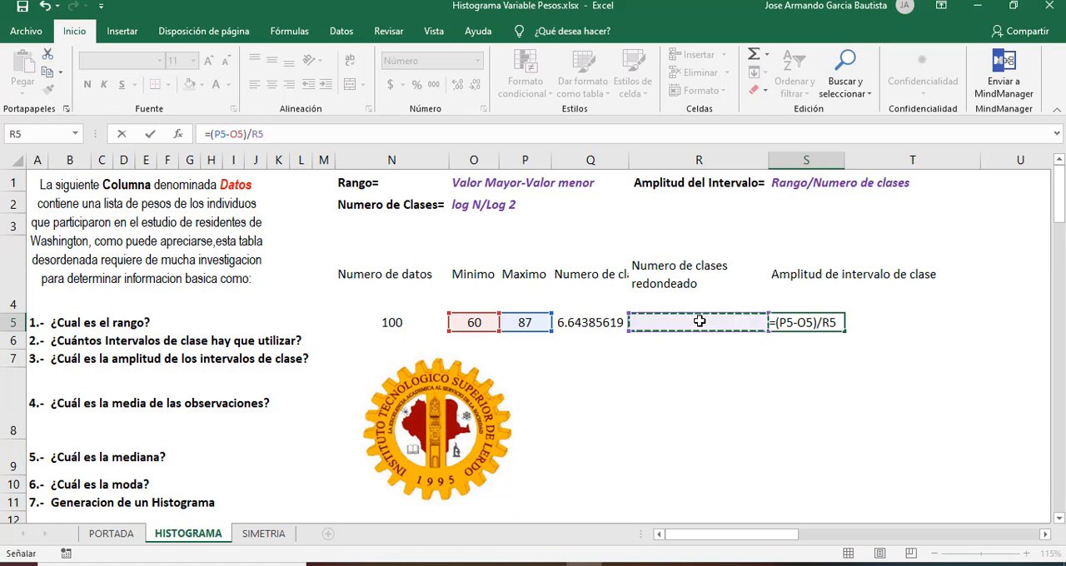
key(Return)
key(Up)
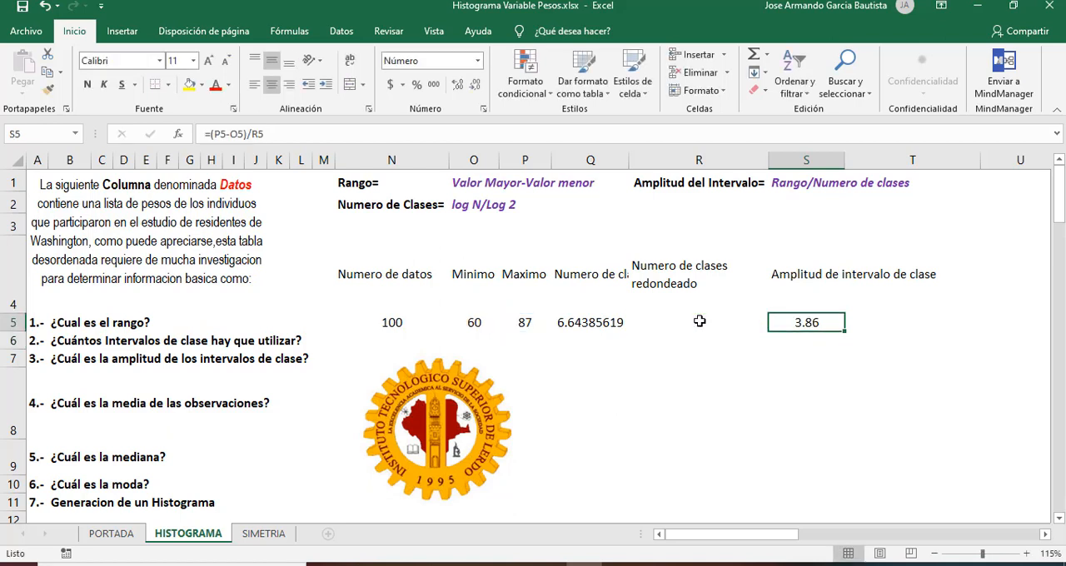
Step: Copy the S4 label into T4 and extend it to "Amplitud de intervalo de clase redondeado"
key(Up)
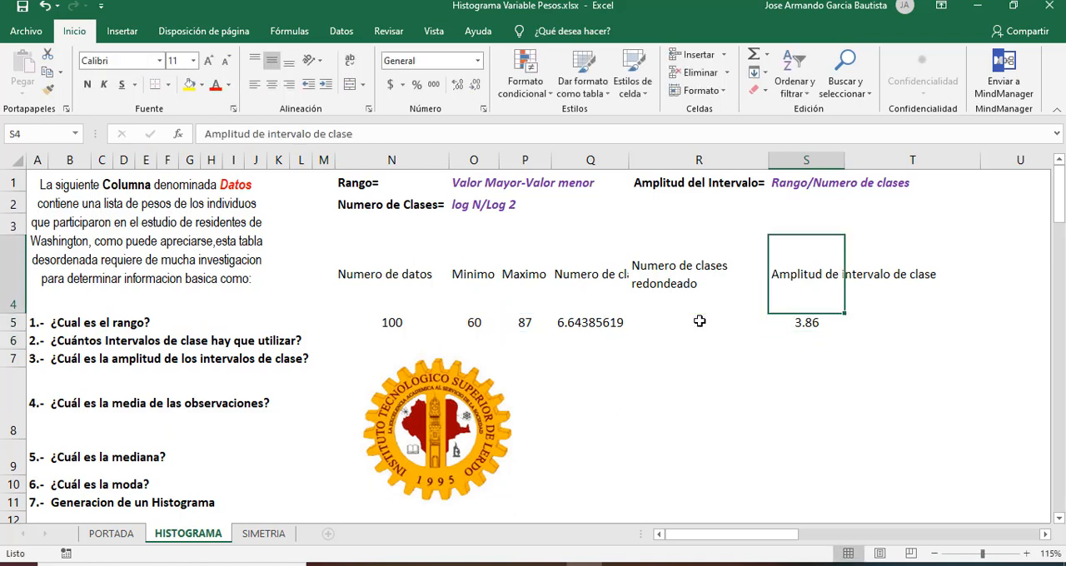
key(ctrl+c)
key(Right)
key(ctrl+v)
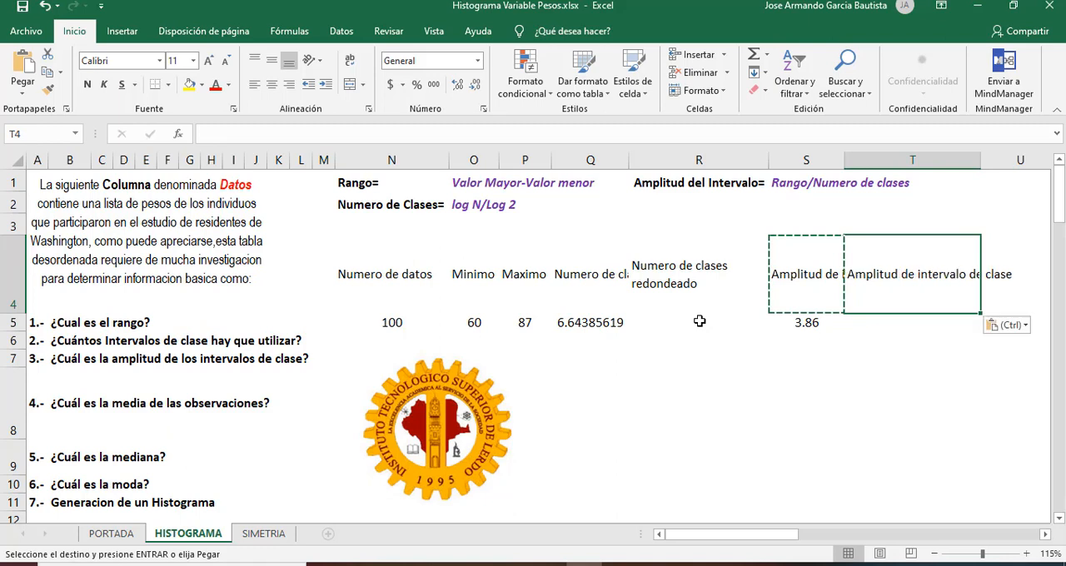
click(367, 133)
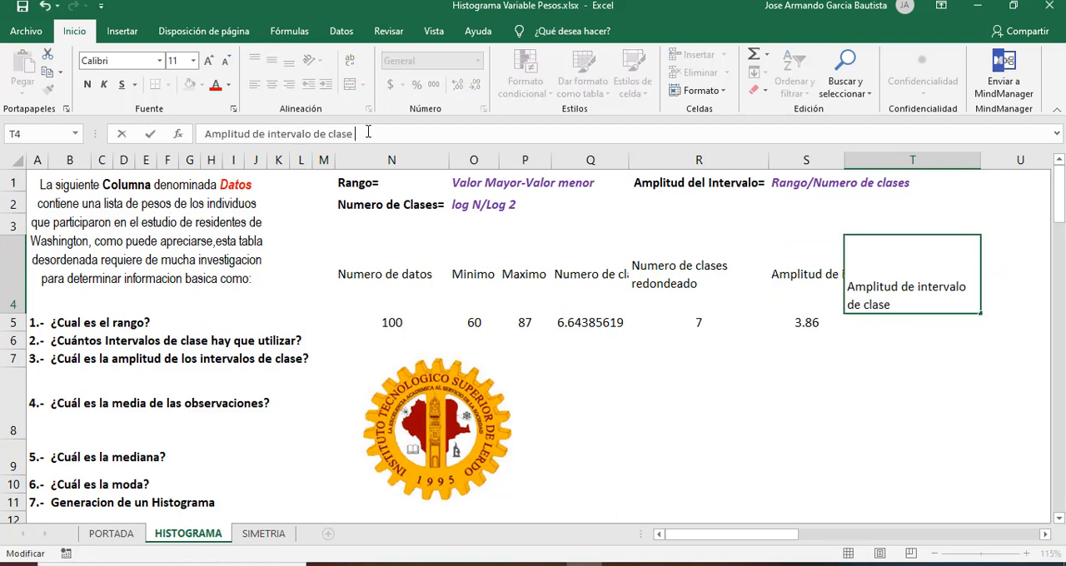
text(redondeado)
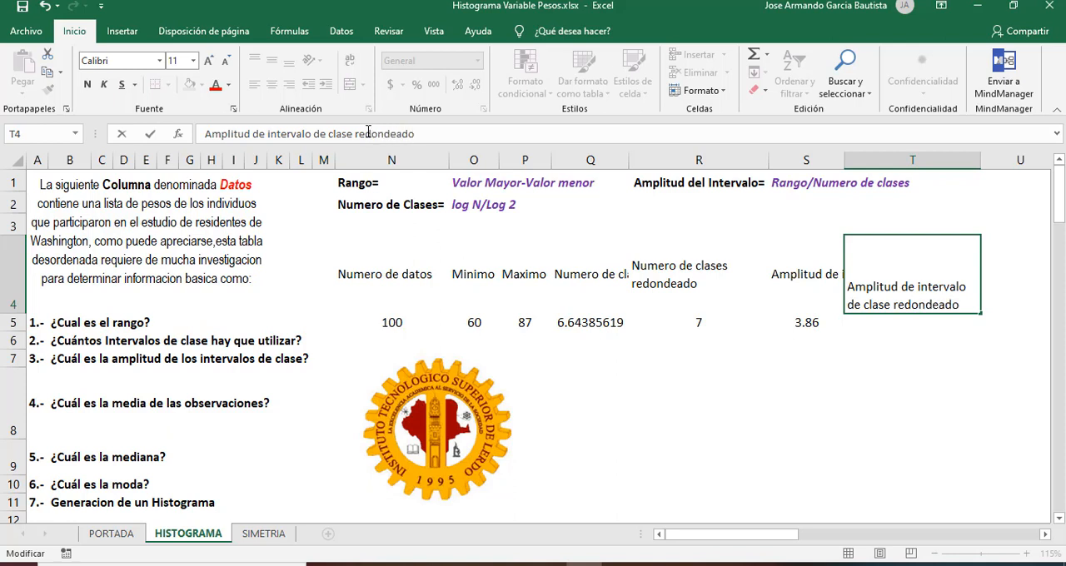
key(Return)
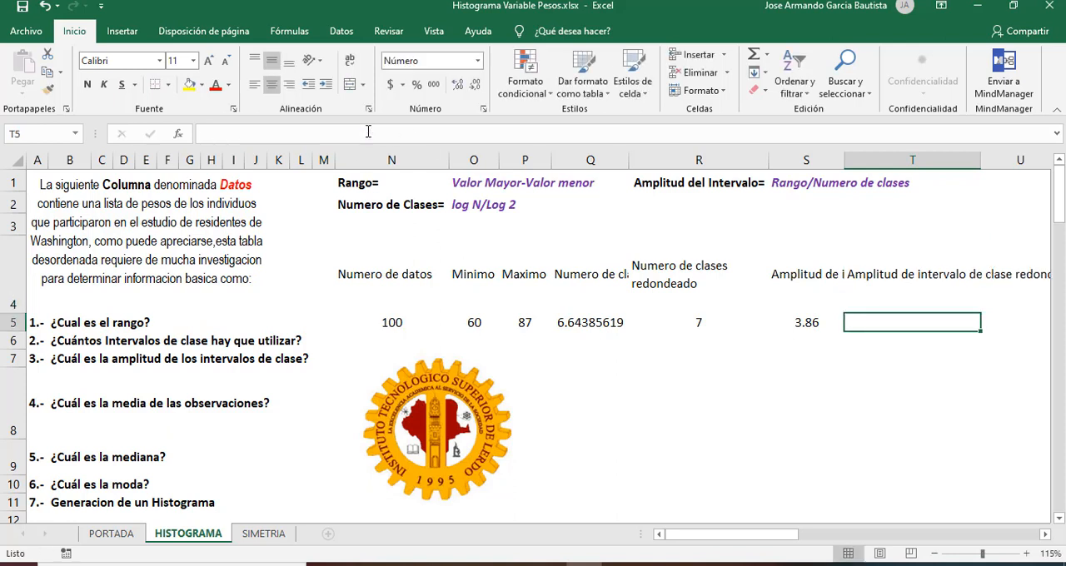
Step: Enter the rounded class interval width 4 in cell T5
key(Left)
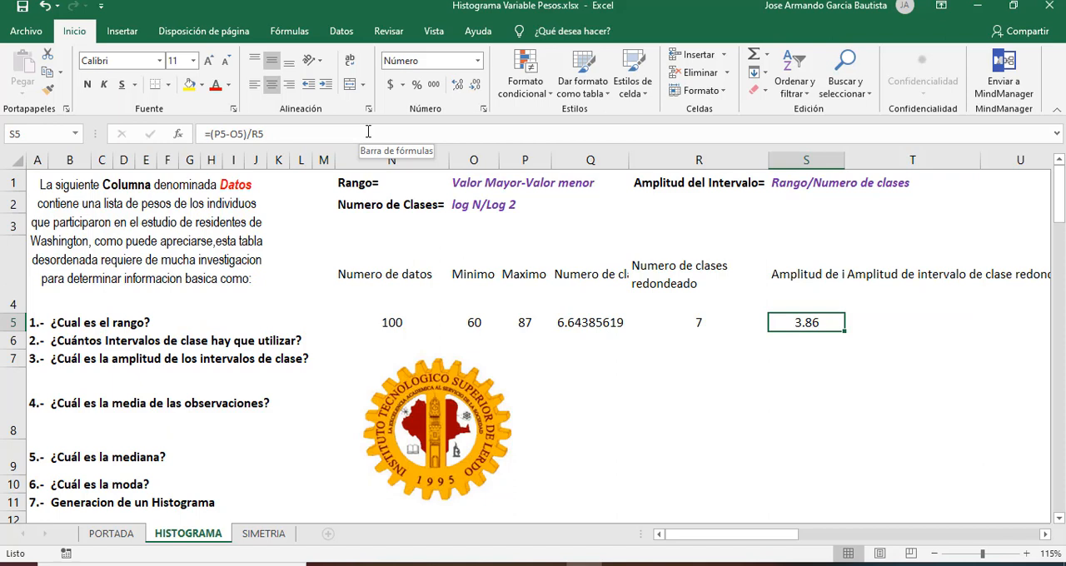
key(Right)
text(4)
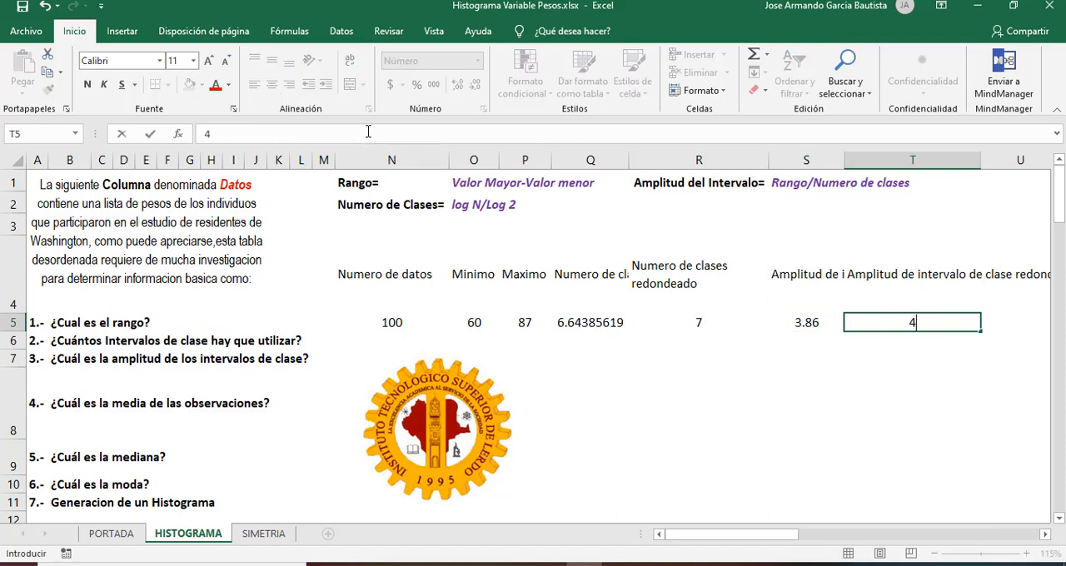
key(ctrl+Return)
Step: Review the number of classes in Q5, its rounded value in R5 and the interval width formula in S5
key(Left)
key(Left)
key(Left)
key(Left)
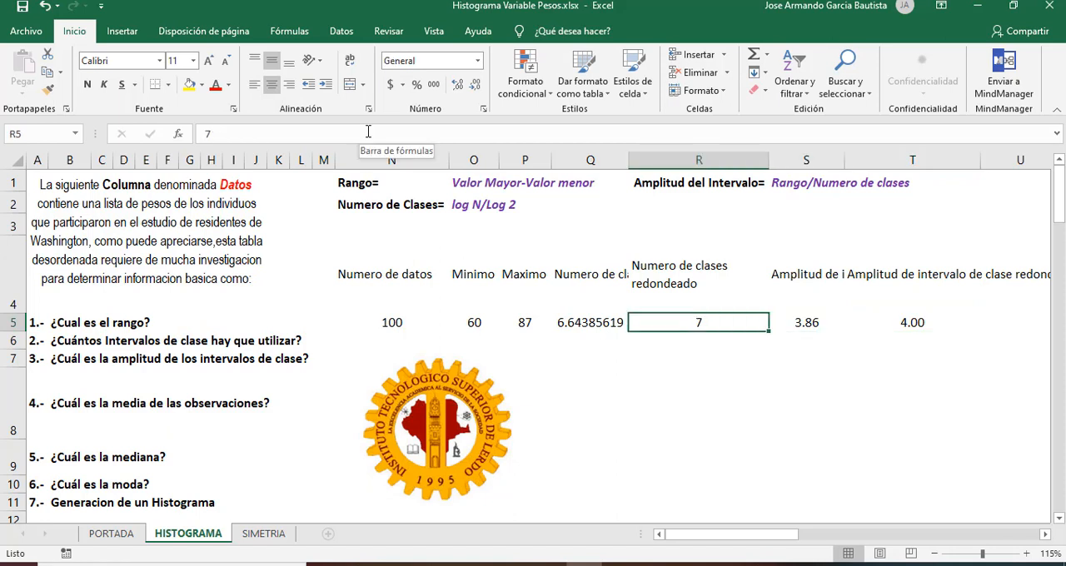
key(Right)
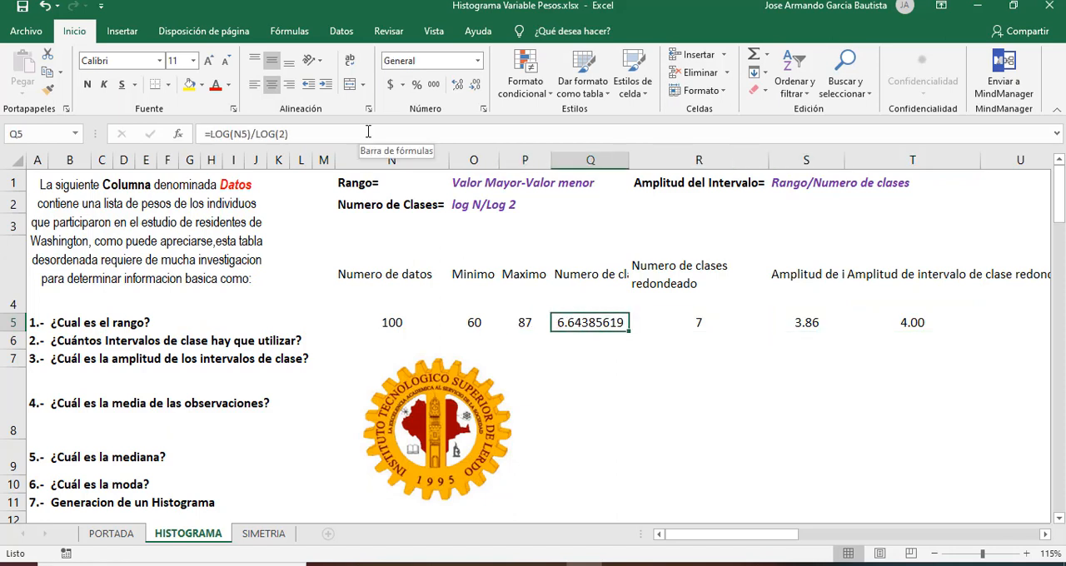
key(Up)
key(Up)
key(Down)
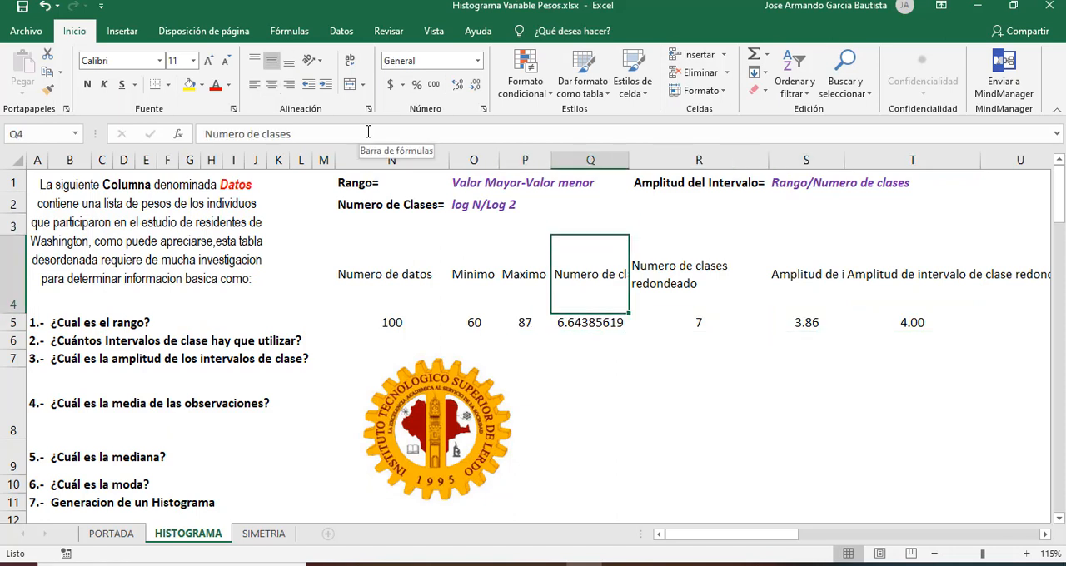
key(Down)
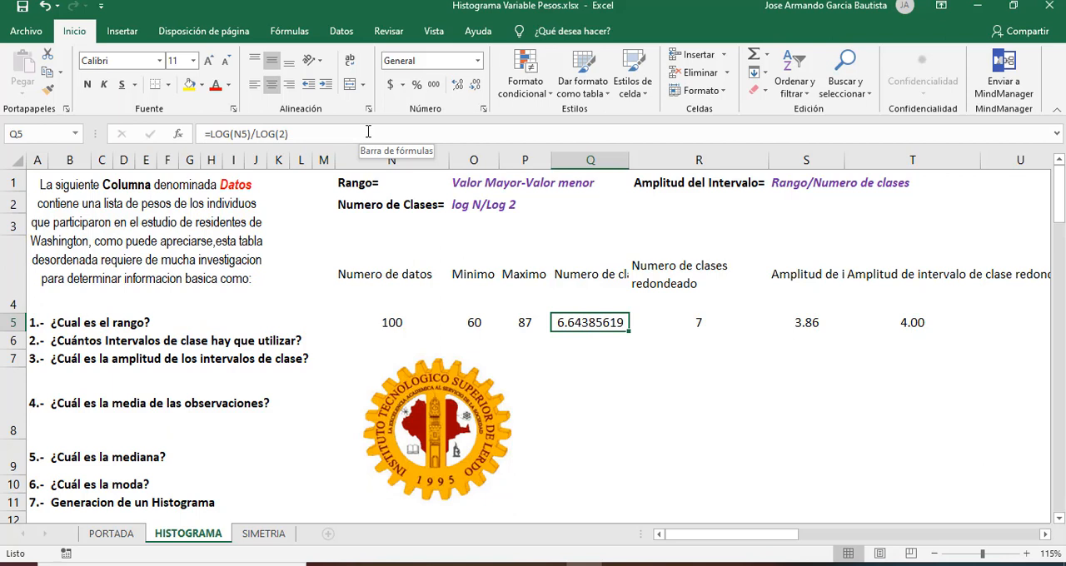
key(Right)
key(Right)
key(Right)
key(Right)
key(Right)
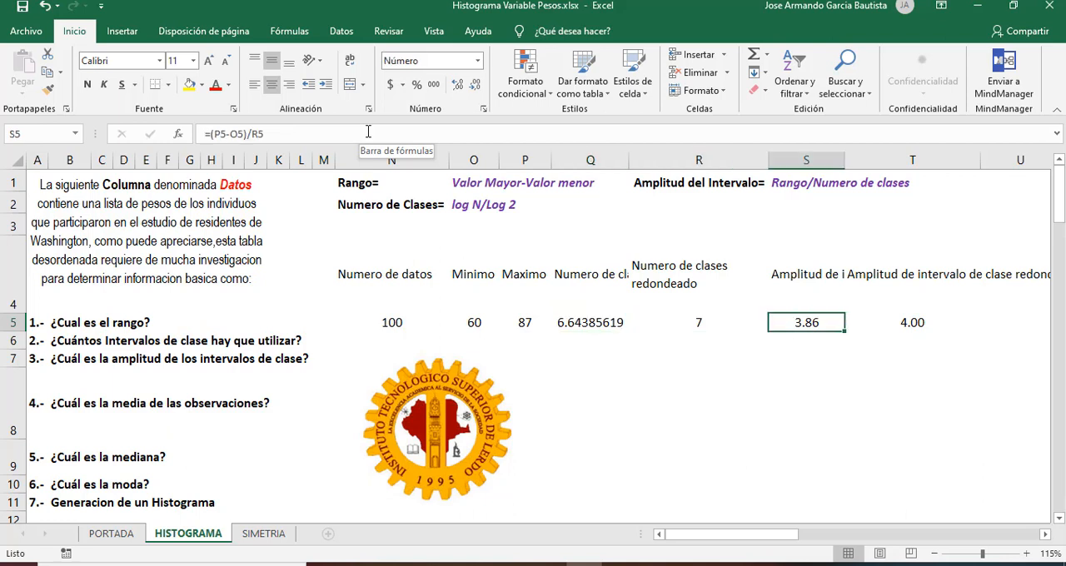
key(Left)
key(Left)
Step: Break the T4 label before "clase redondeado" and format headers N4:T4 with yellow fill, borders and centred, wrapped text
key(Up)
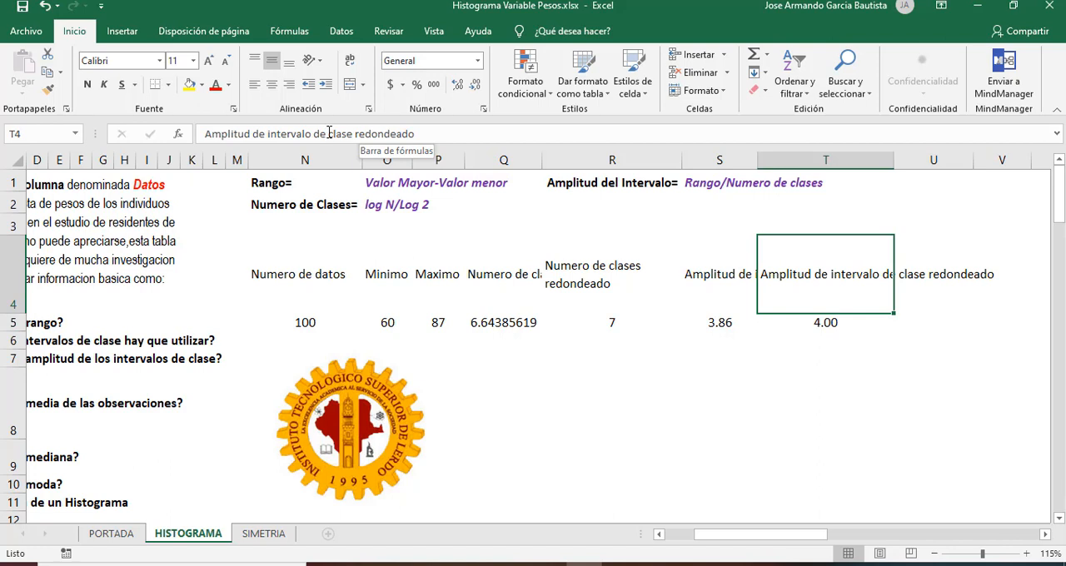
click(327, 133)
key(alt+Return)
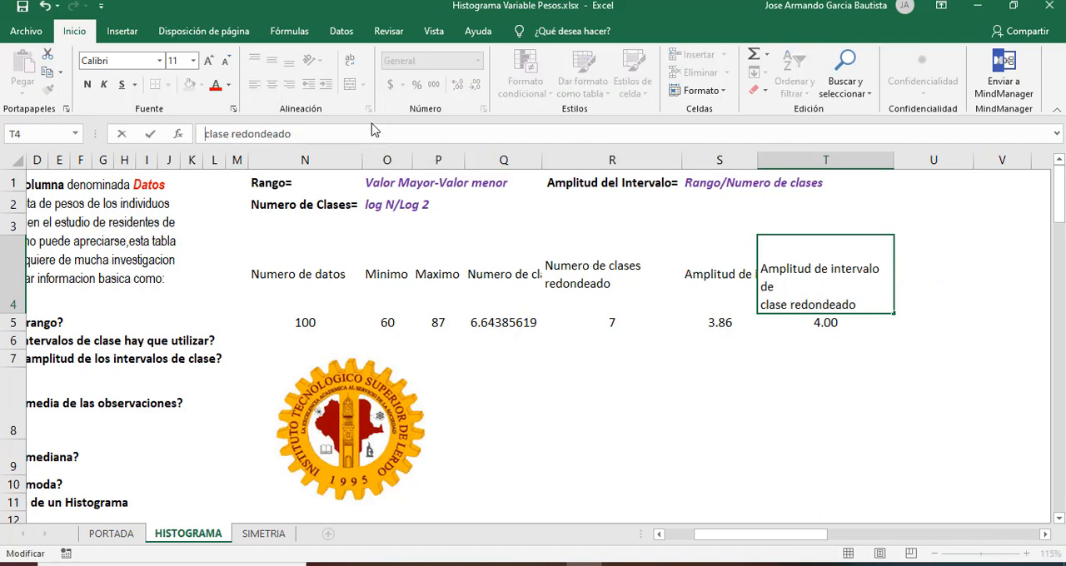
click(659, 329)
click(707, 275)
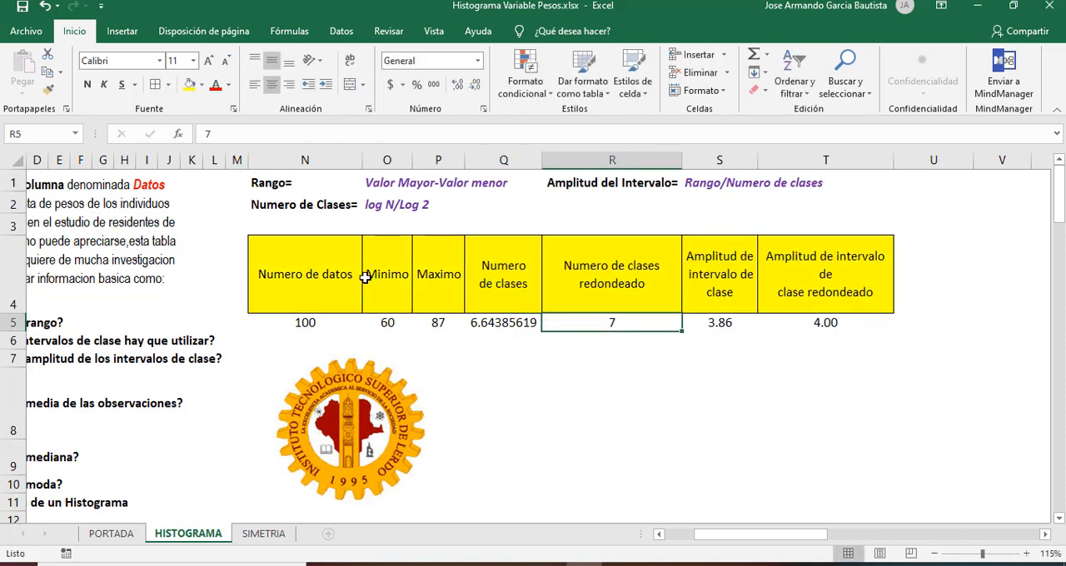
click(333, 277)
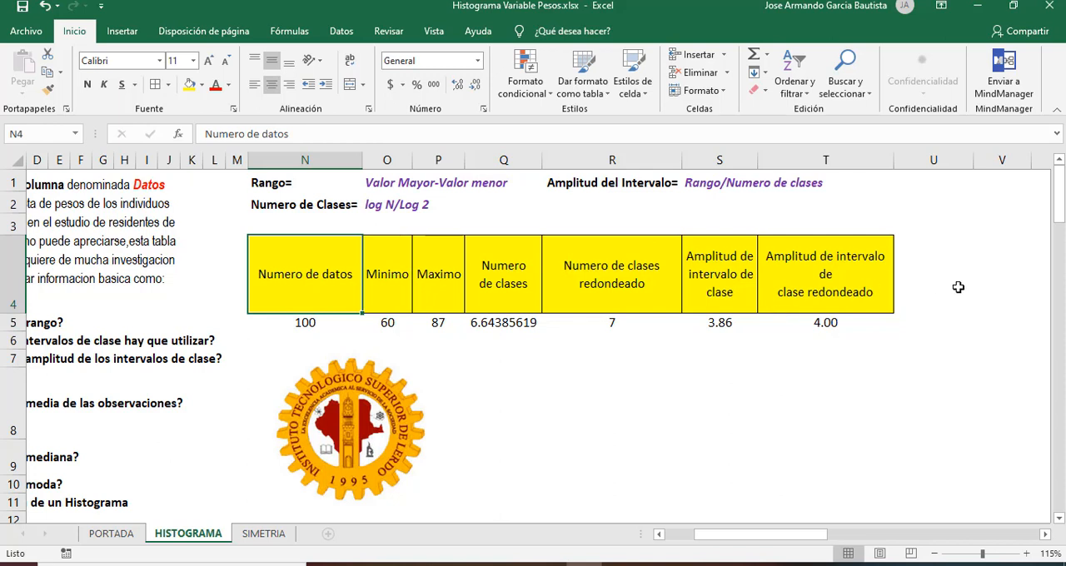
Step: Enter the headers "Limite Inferior" in cell U4 and "Limite Superior" in cell V4
click(898, 265)
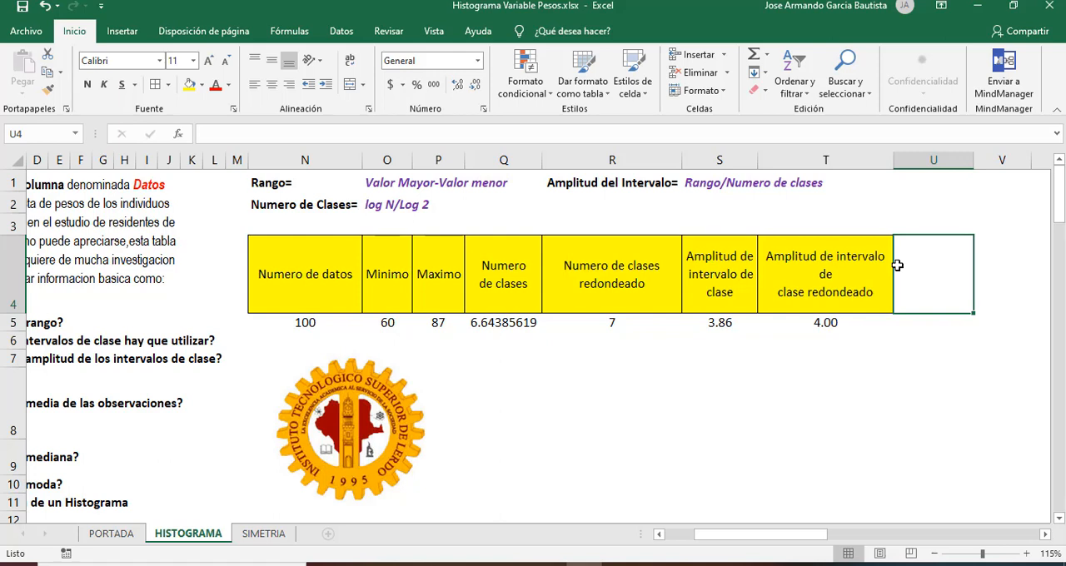
text(Limite )
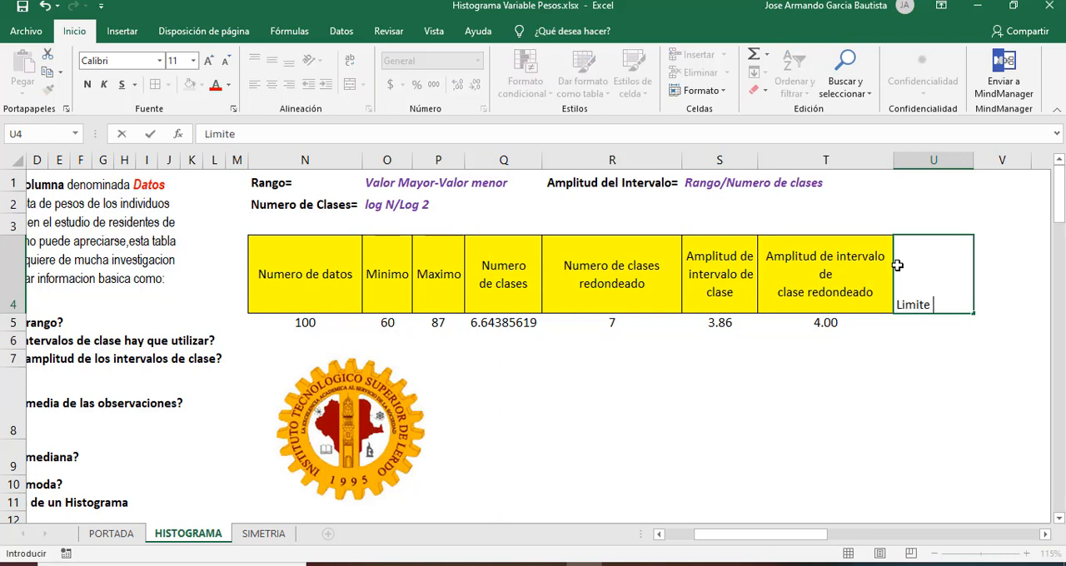
text(Inferior)
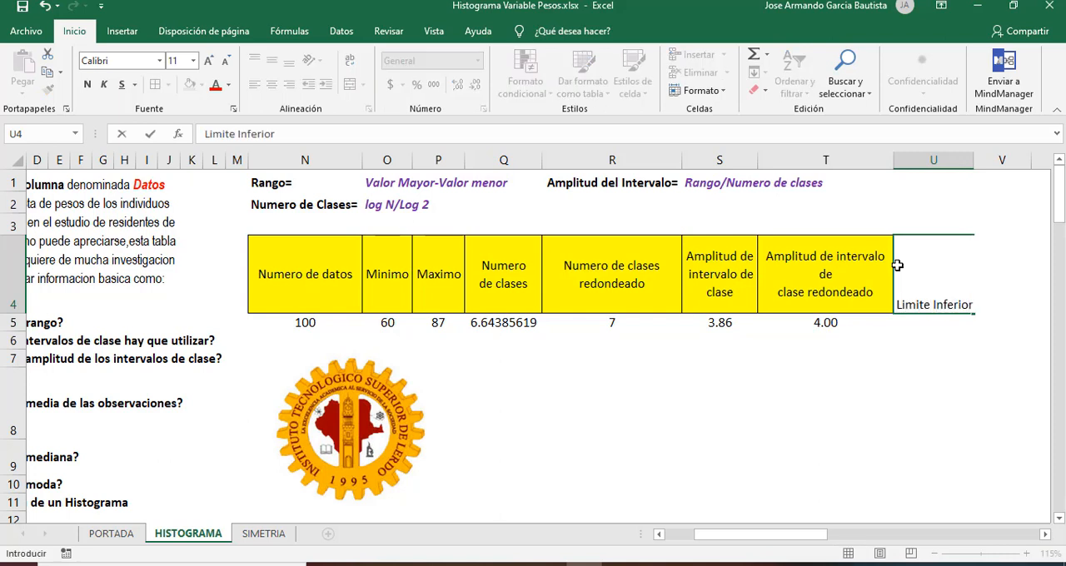
key(Return)
key(Up)
key(Right)
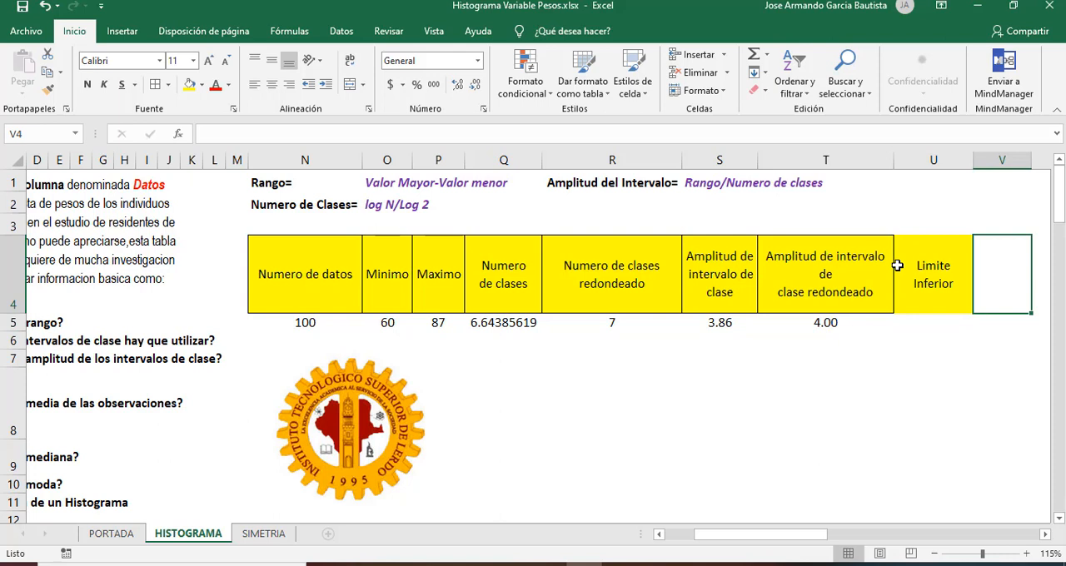
text(Limite )
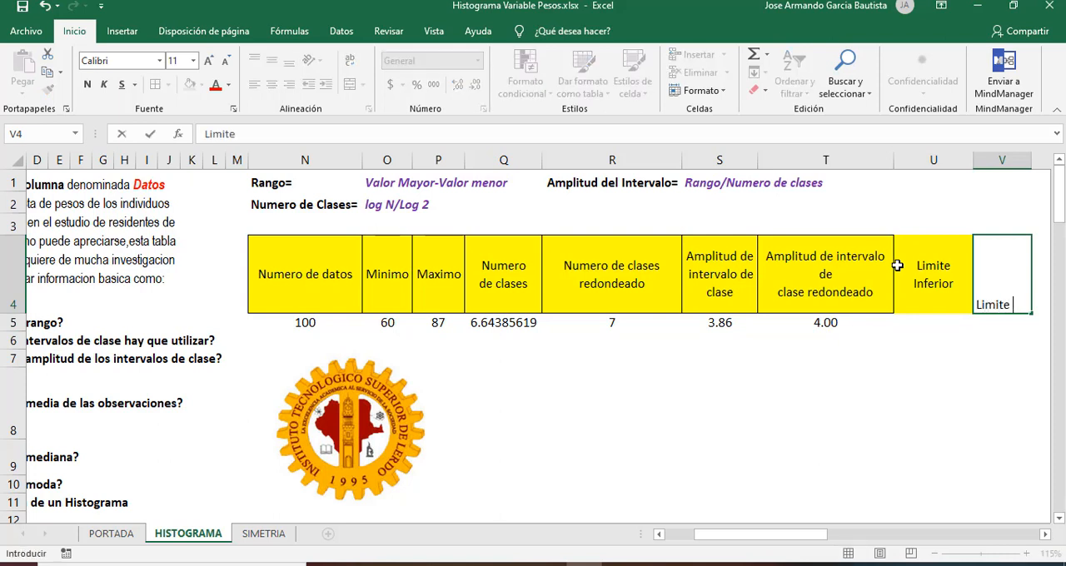
text(Superior)
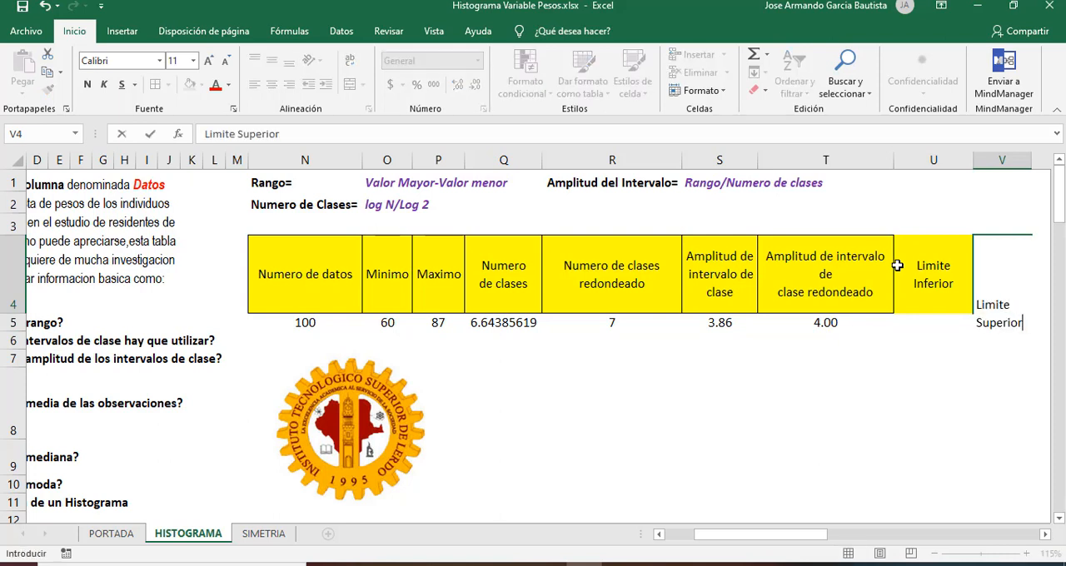
key(ctrl+Return)
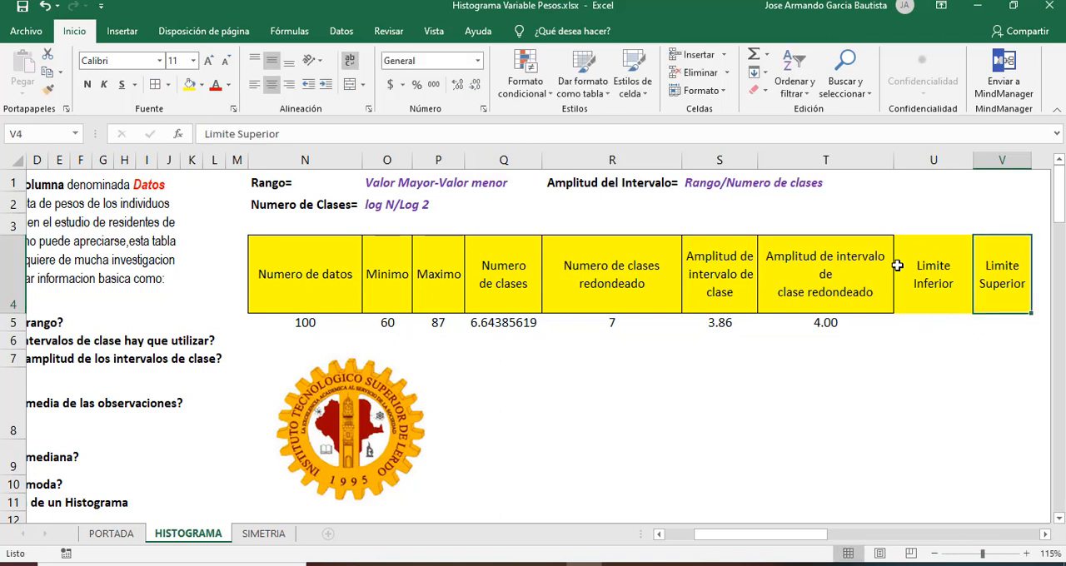
Step: Apply borders to the class limit headers in U4:V4
shift+click(897, 265)
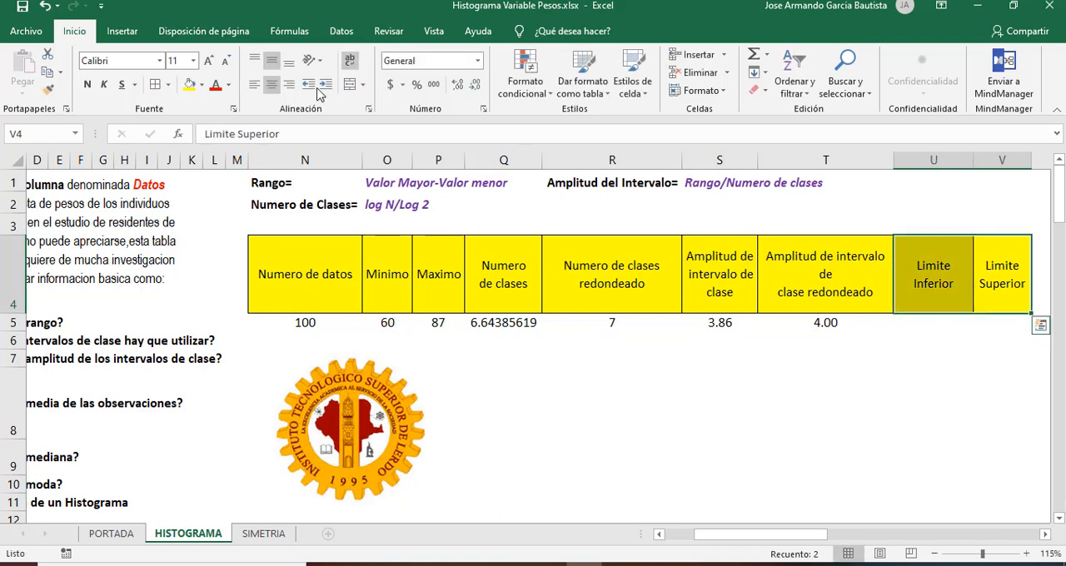
click(155, 85)
click(941, 319)
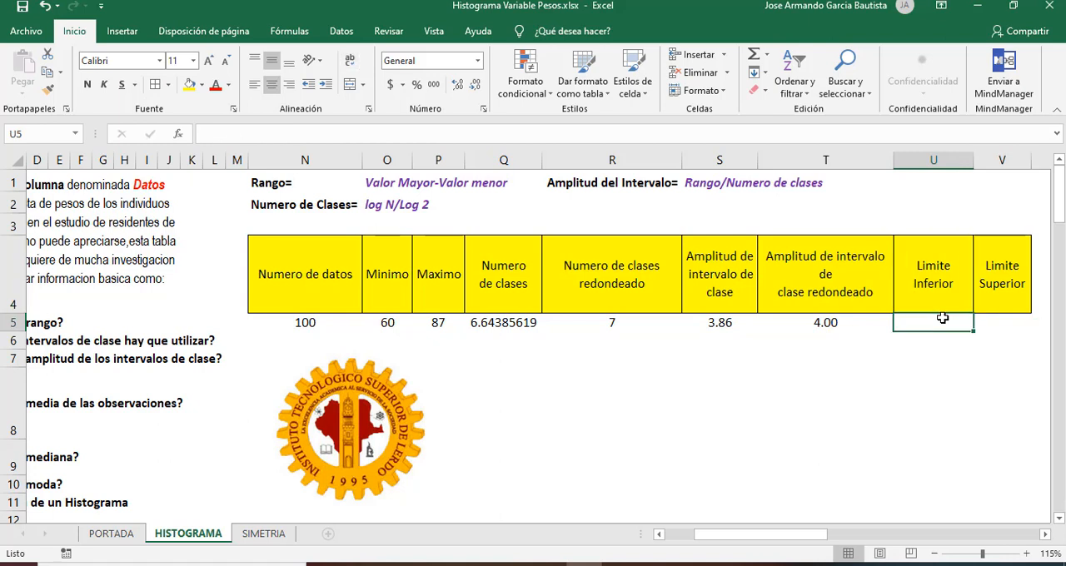
Step: Check the rounded number of classes in R5 against the sample histogram picture on the PORTADA sheet
key(Left)
key(Left)
key(Left)
key(Up)
key(Right)
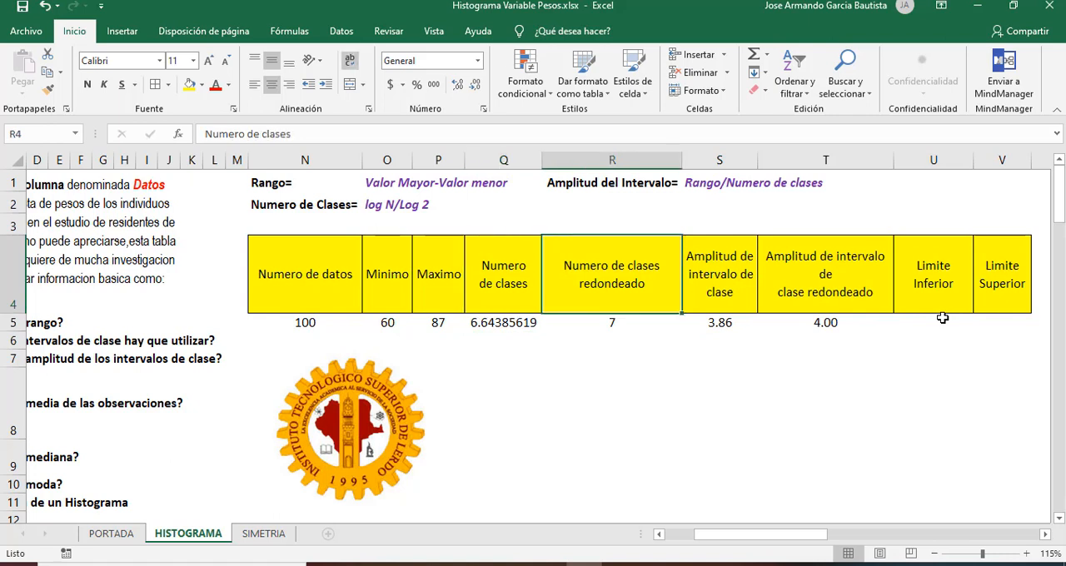
key(Down)
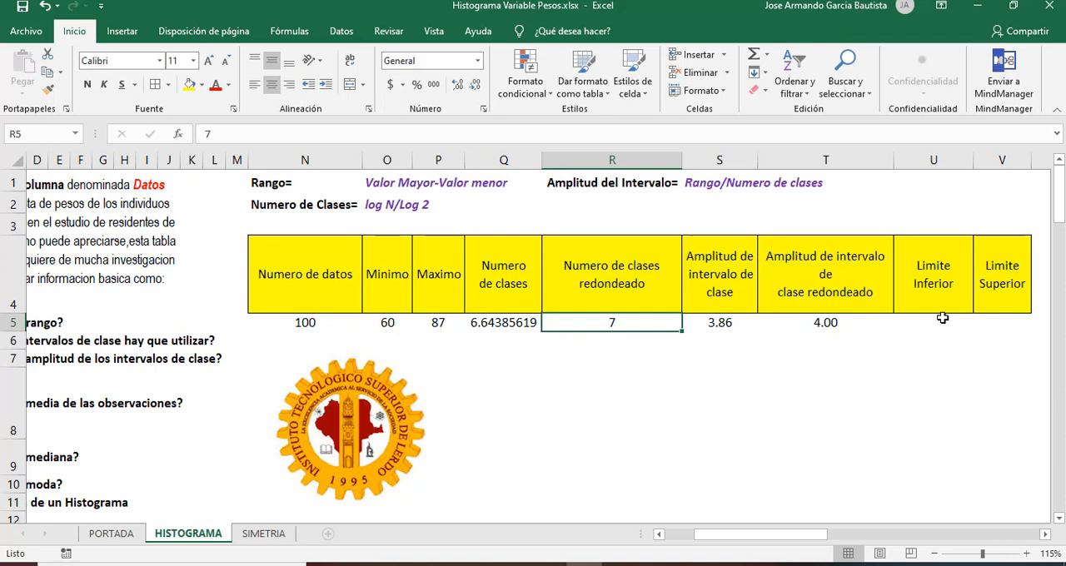
click(124, 537)
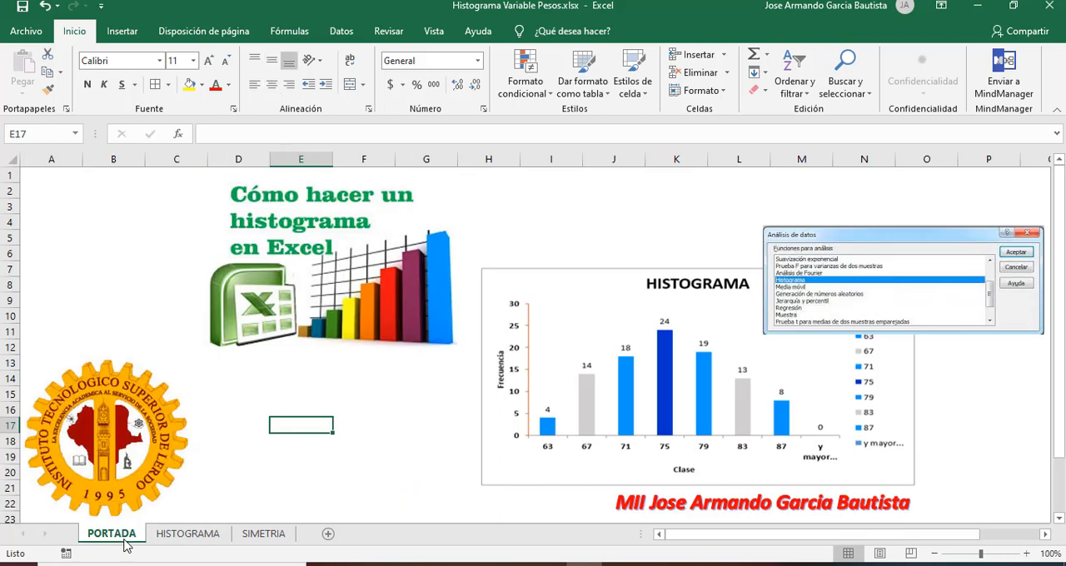
click(684, 360)
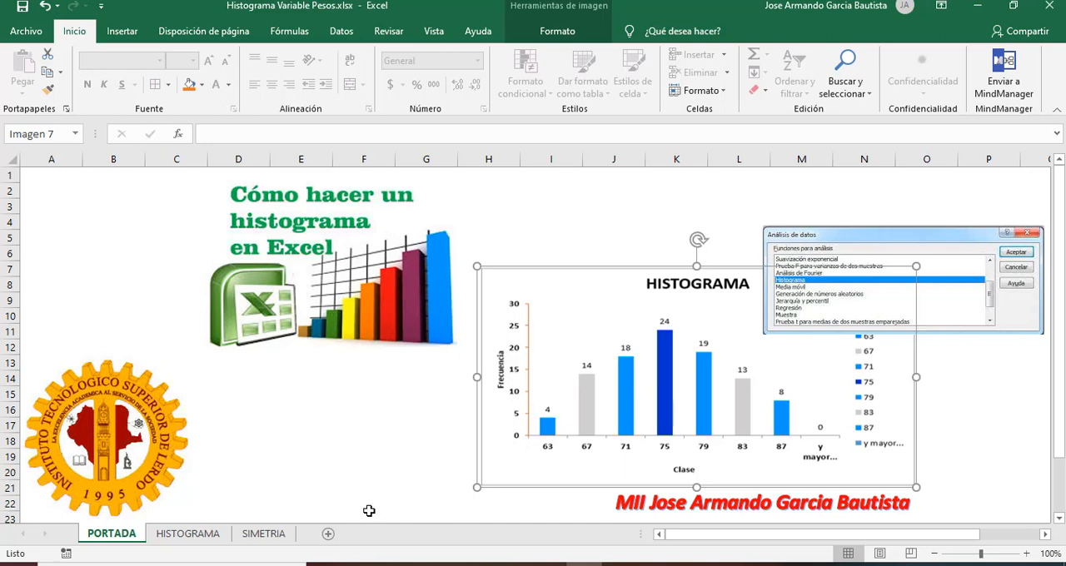
Step: Return to the HISTOGRAMA sheet and set the first lower limit in U5 to the minimum with the formula =O5
click(208, 539)
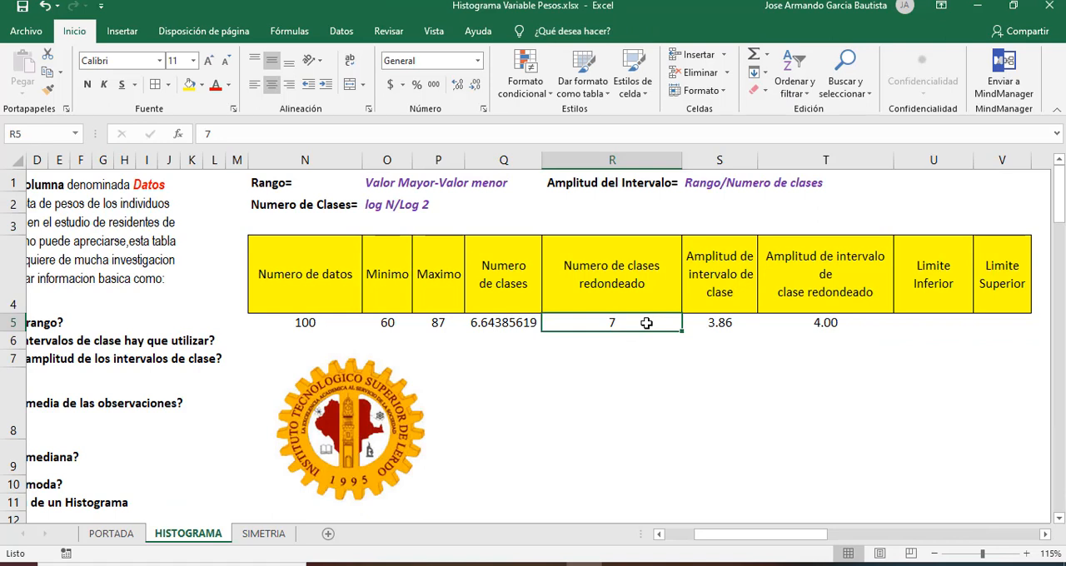
key(Right)
key(Right)
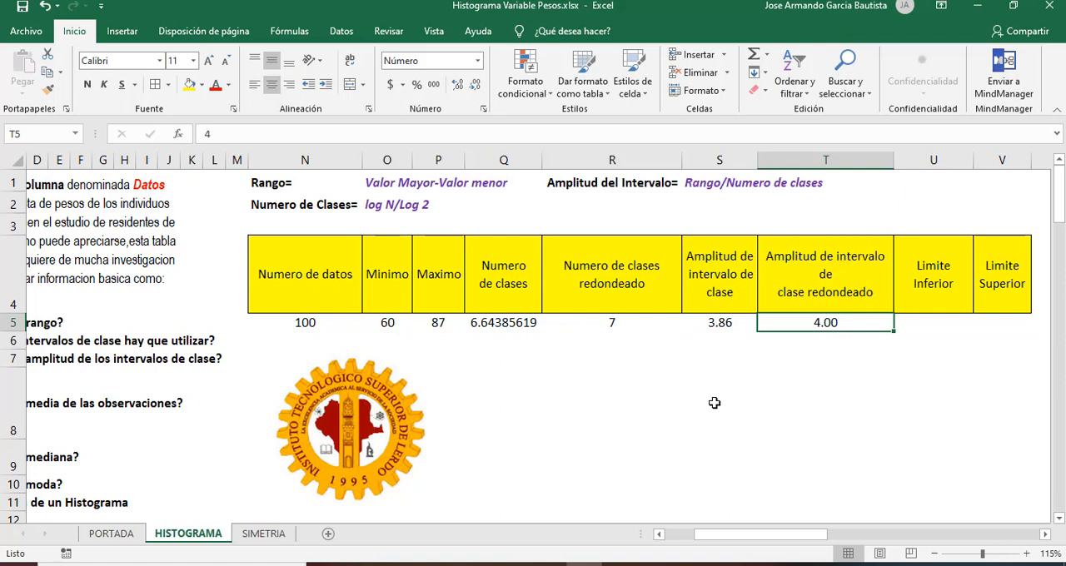
key(Right)
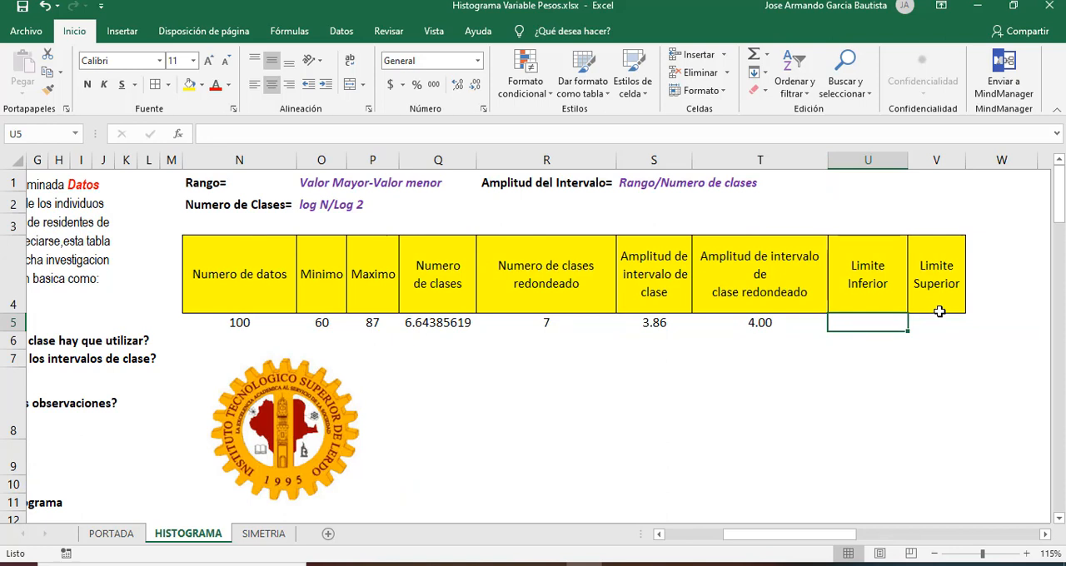
text(=)
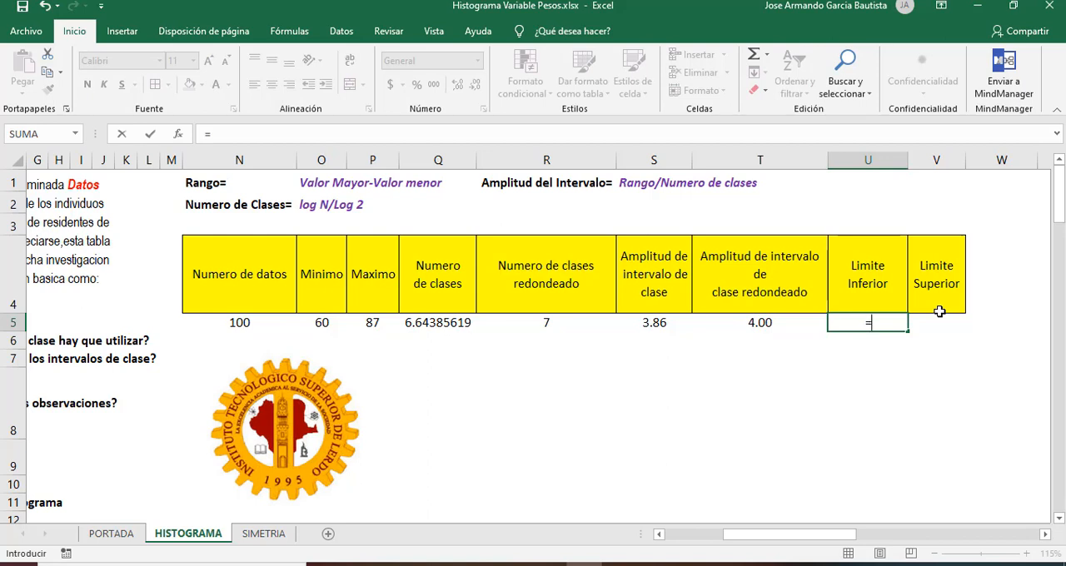
key(Left)
key(Left)
key(Left)
key(Left)
key(Left)
key(Left)
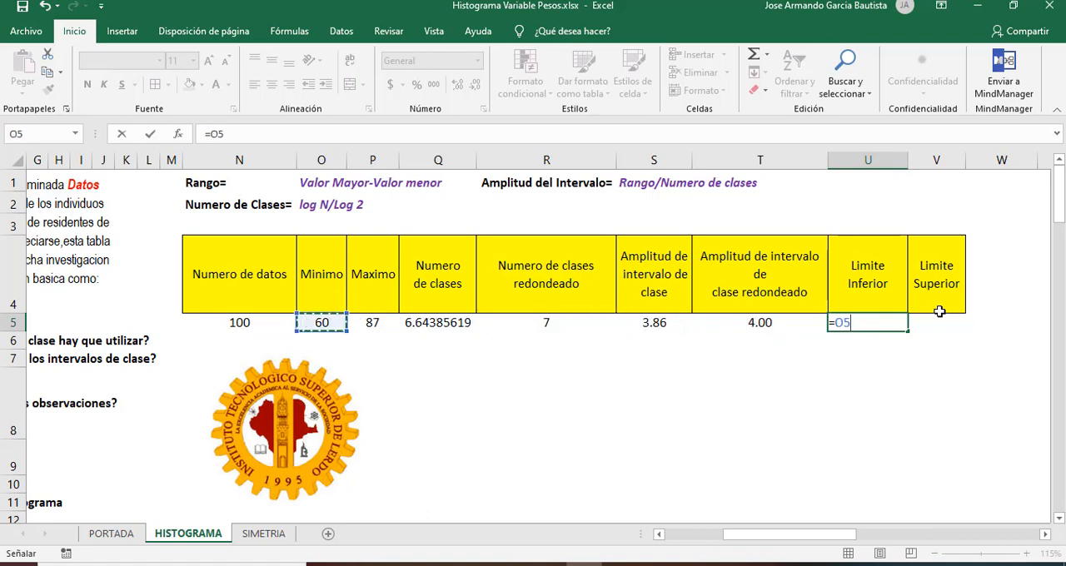
key(Return)
Step: Review the rounded interval width in T5 alongside the first lower limit in U5
key(Up)
key(Right)
key(Right)
key(Right)
key(Right)
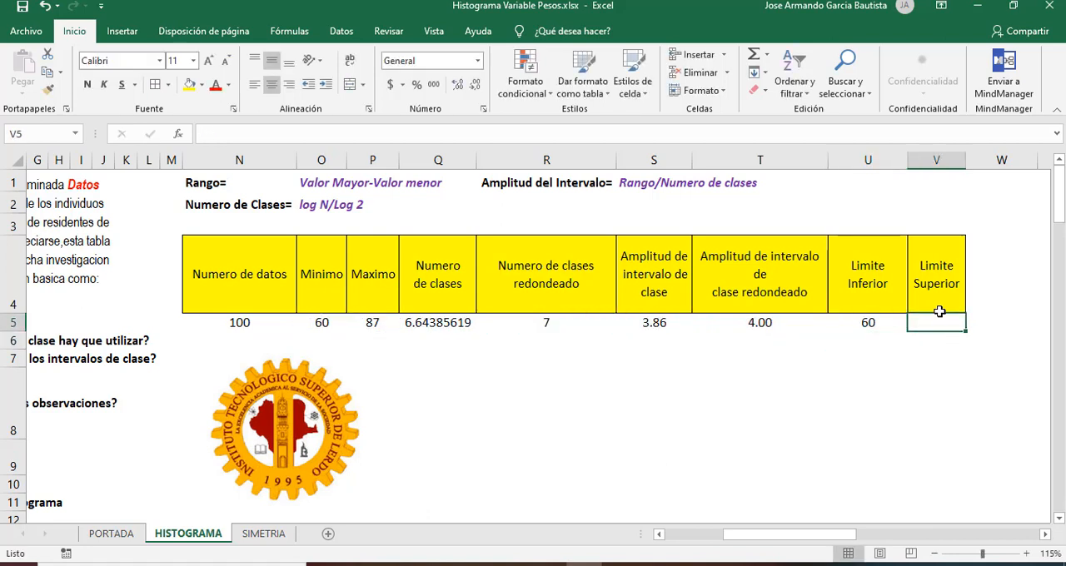
key(Left)
key(Left)
key(Left)
key(Left)
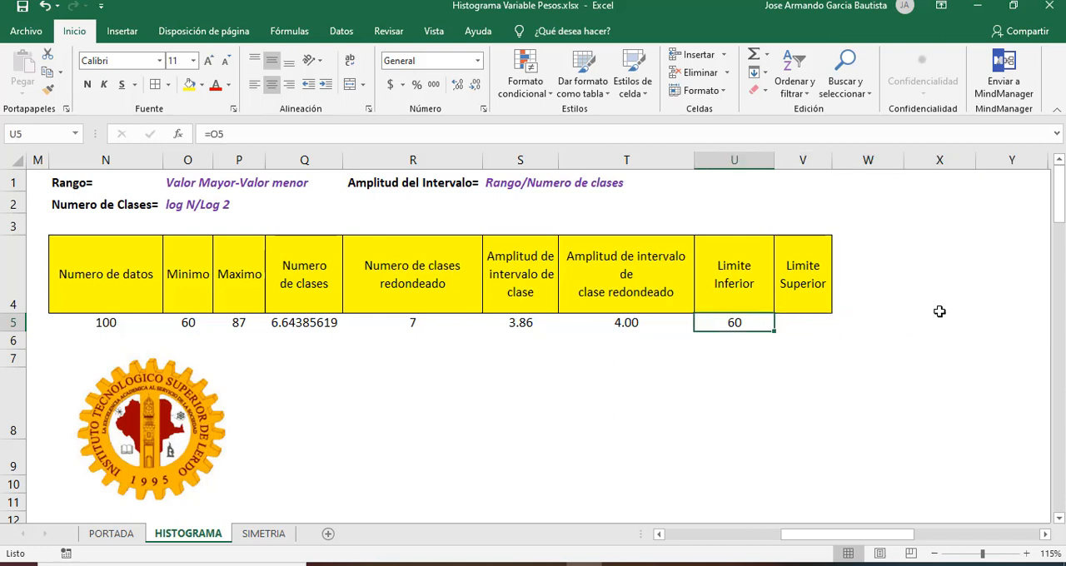
key(Left)
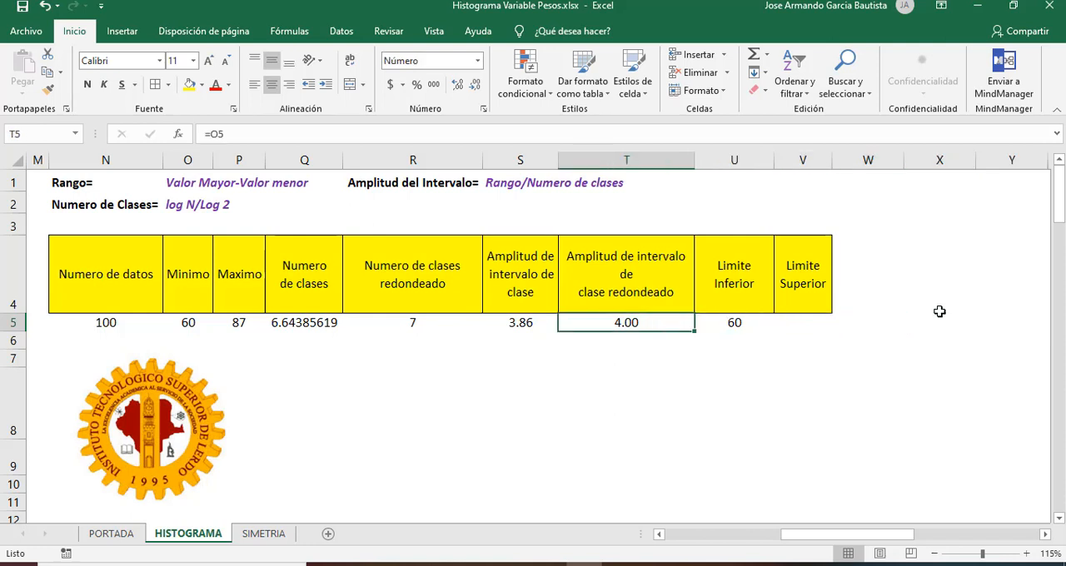
key(Right)
key(Left)
key(Right)
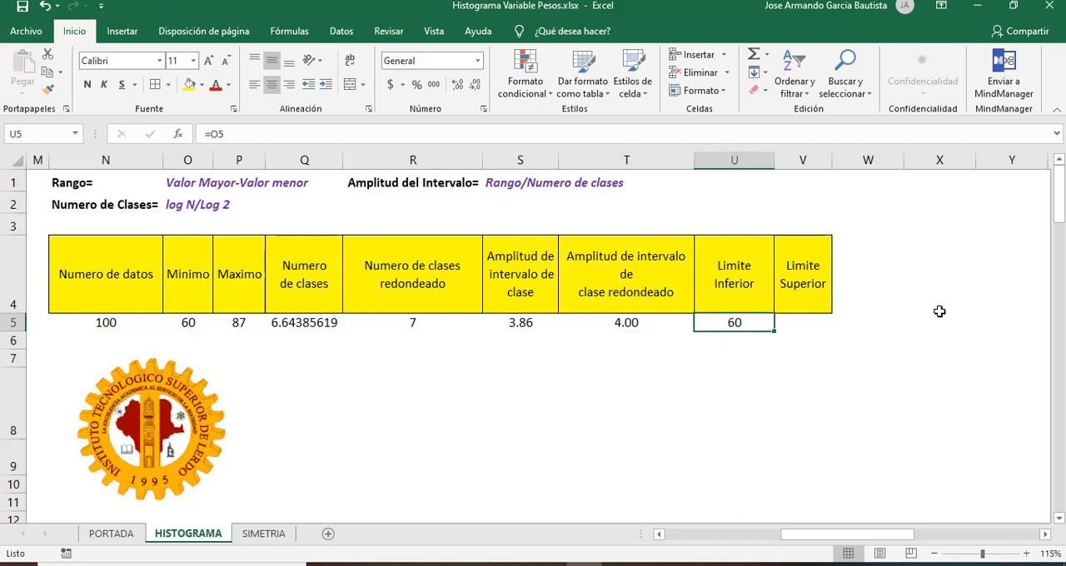
Step: Enter the first class's values 60, 61, 62 and 63 in cells X3:AA3
key(Right)
key(Right)
key(Right)
key(Up)
key(Up)
key(Down)
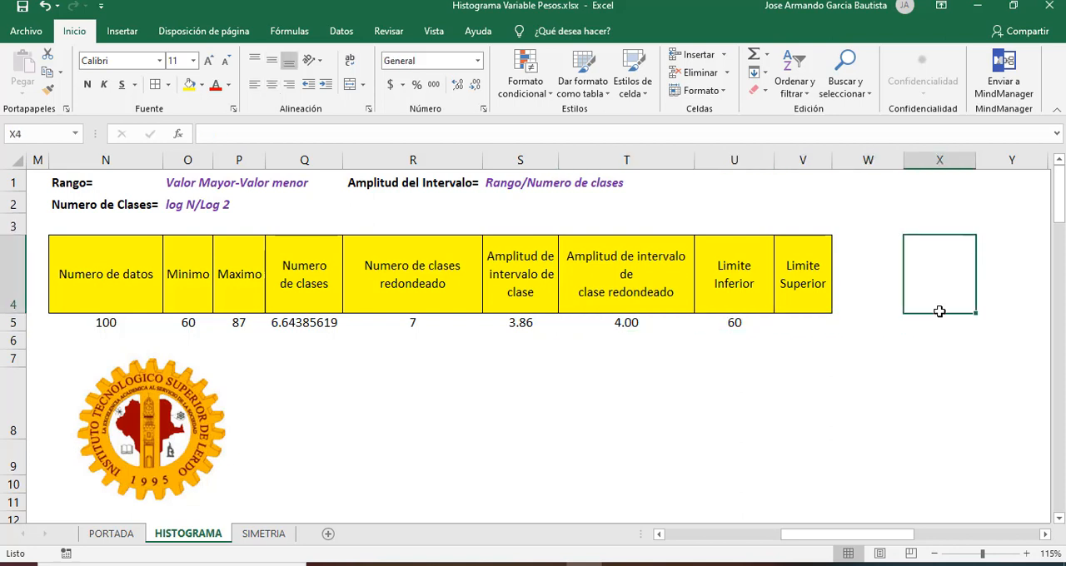
key(Up)
text(60)
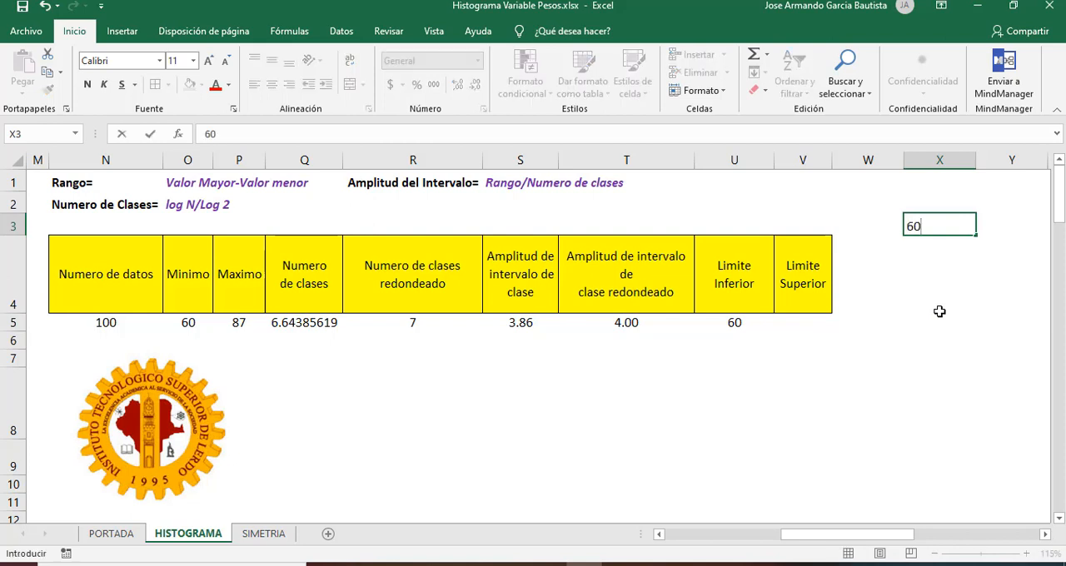
key(Right)
text(61)
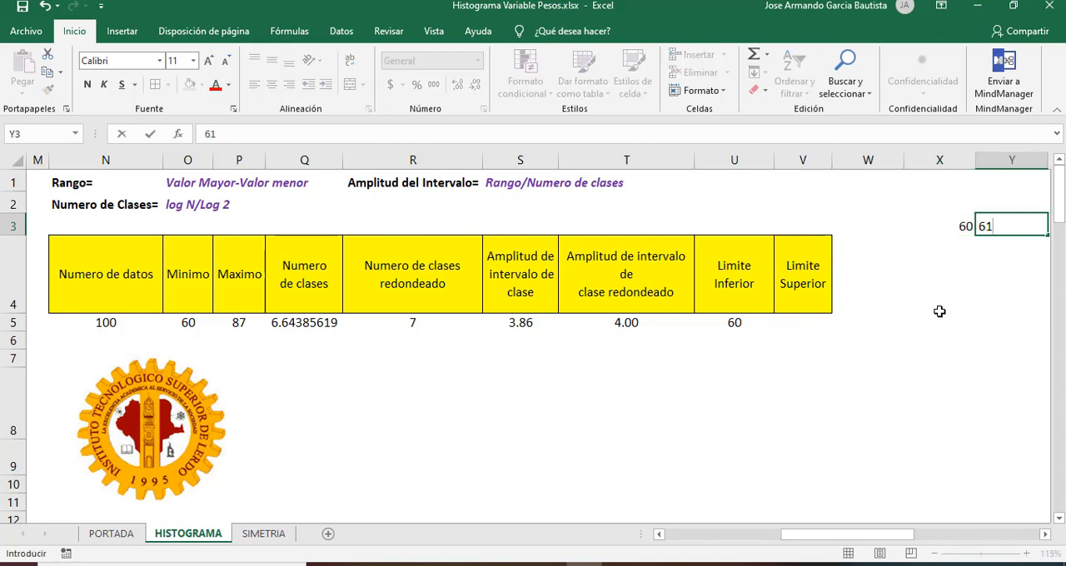
key(Right)
text(62)
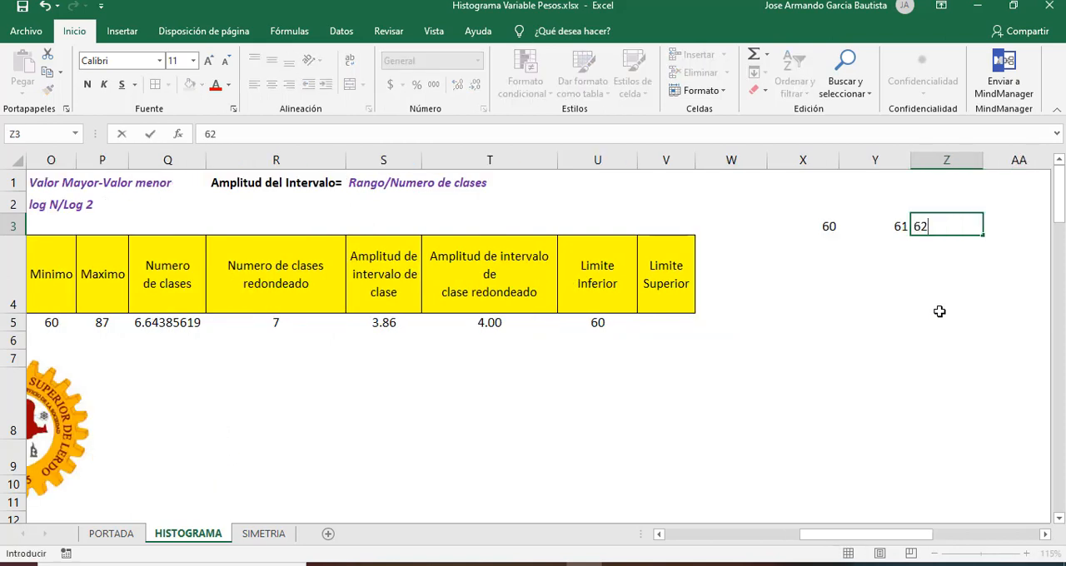
key(Right)
text(63)
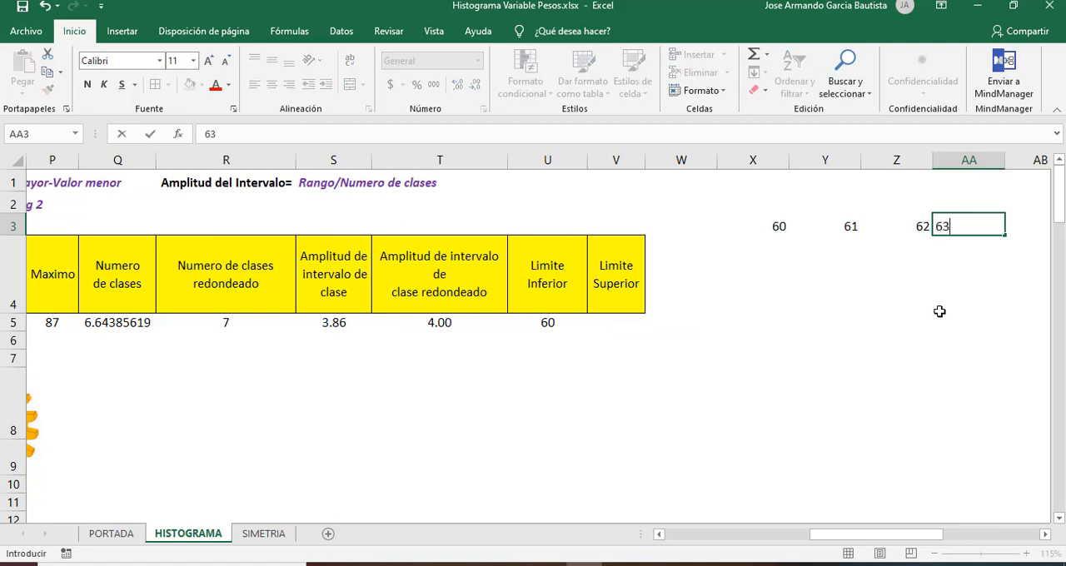
key(Return)
Step: Count through the values in X3:AA3 to check how many the first class covers
key(Up)
key(Left)
key(Left)
key(Left)
key(Right)
key(Right)
key(Right)
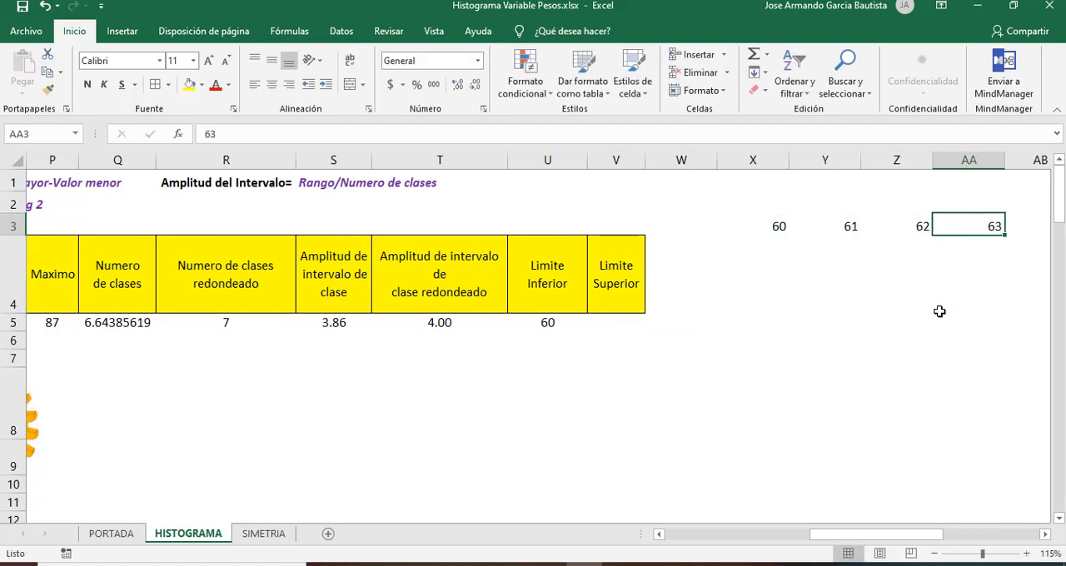
key(Left)
key(Left)
key(Left)
key(Right)
key(Right)
key(Right)
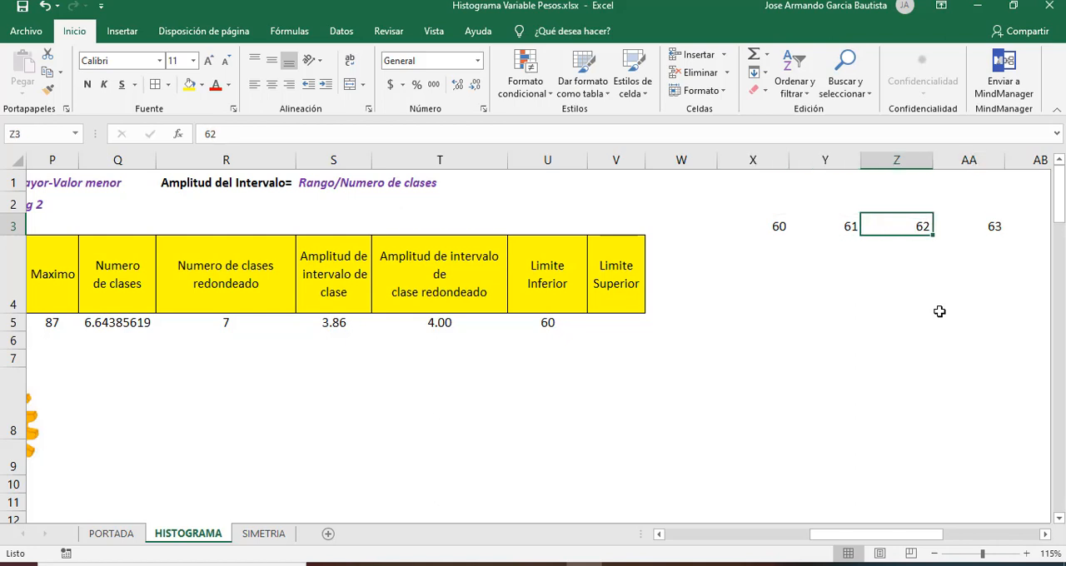
key(Left)
key(Left)
key(Left)
key(Right)
key(Right)
key(Right)
key(Right)
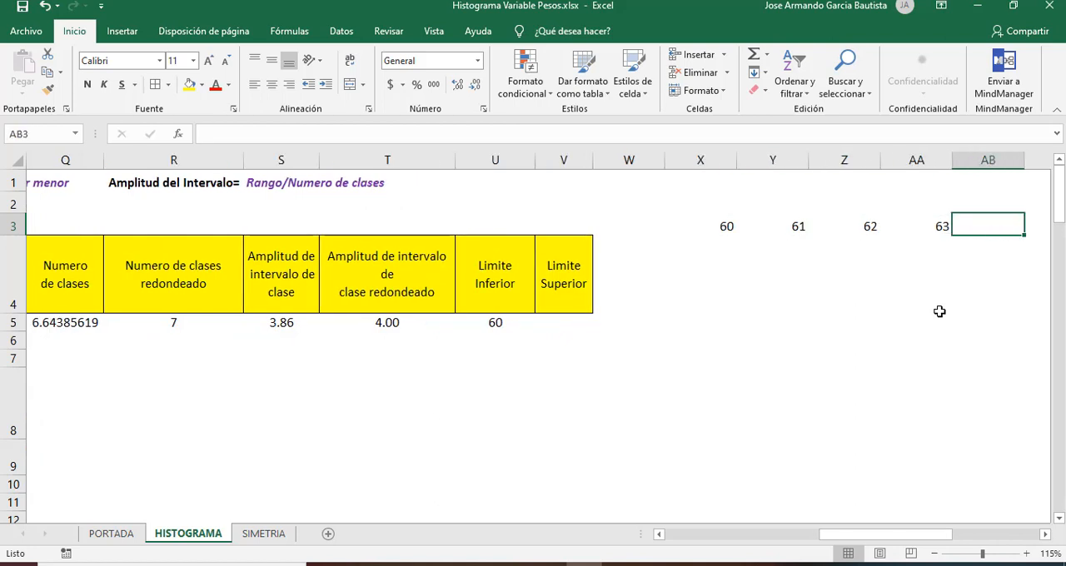
Step: Enter 63 in V5 as the upper limit of the first class
key(Left)
key(Left)
key(Left)
key(Left)
key(Left)
key(Left)
key(Down)
key(Down)
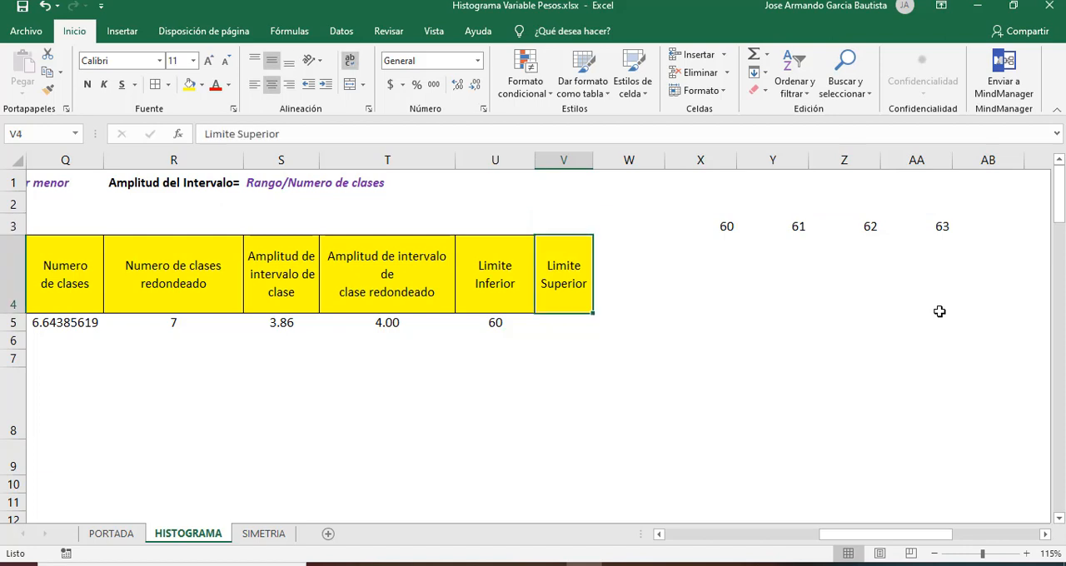
text(63)
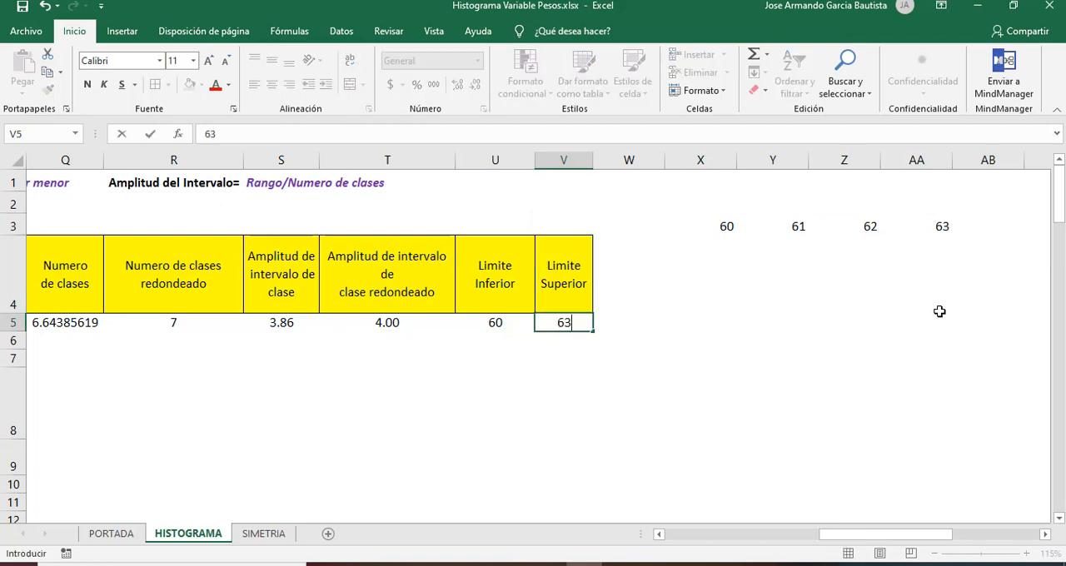
key(Return)
Step: Move the first class's values from X3:AA3 to X5:AA5, in line with its limits
key(Up)
key(Up)
key(Up)
key(Up)
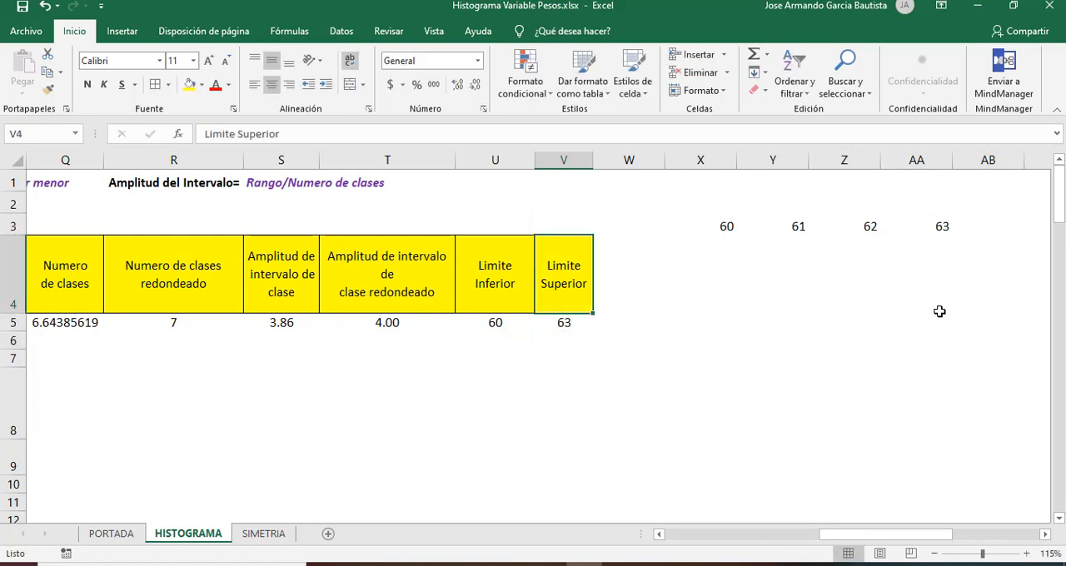
key(Right)
key(Right)
key(Down)
key(Right)
key(Left)
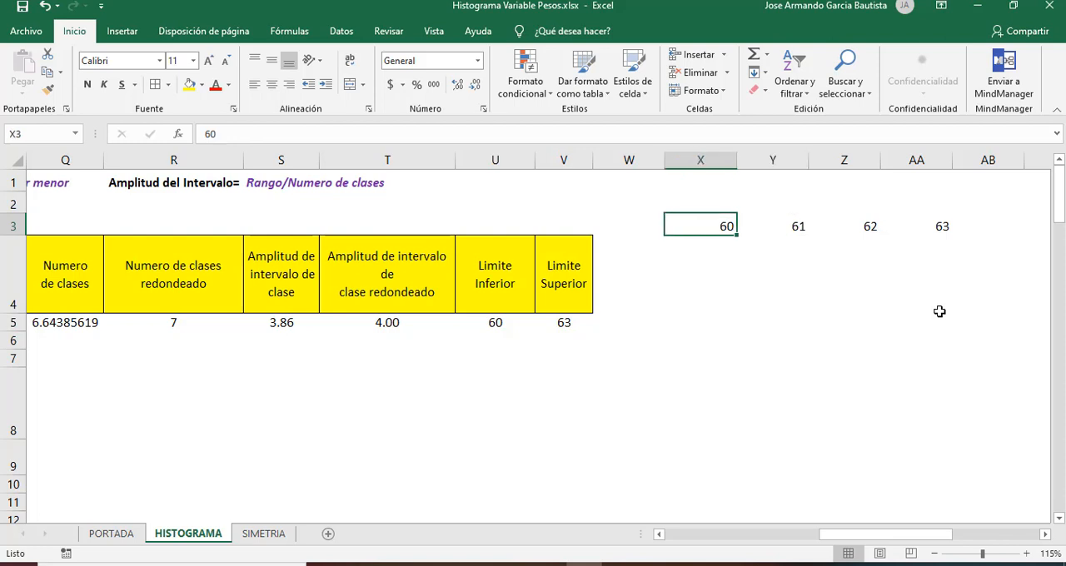
key(shift+Right)
key(shift+Right)
key(shift+Right)
key(ctrl+c)
key(Down)
key(Down)
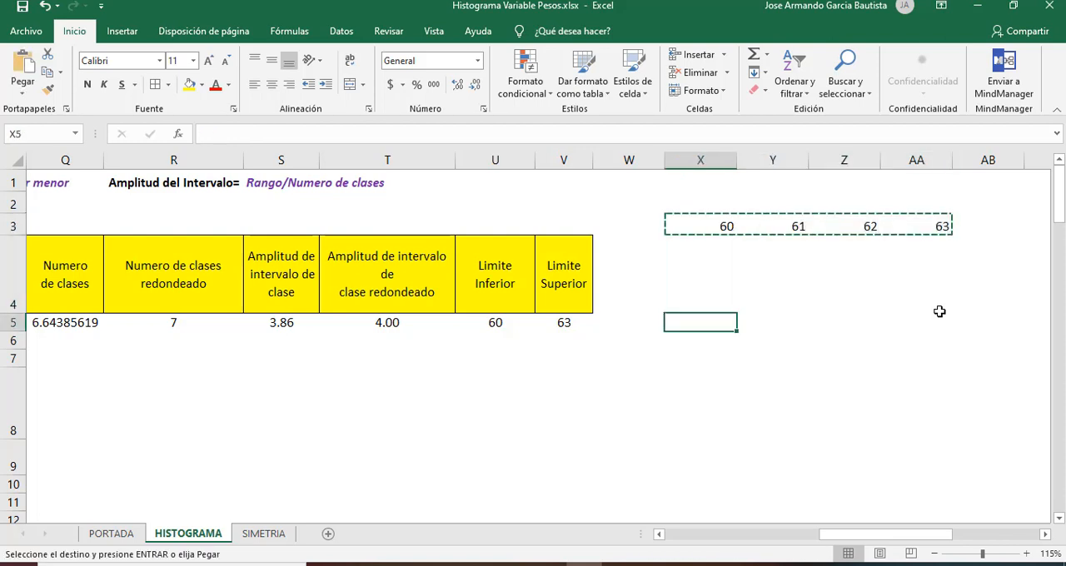
key(Return)
Step: Compare the first class limits in U5:V5 with the listed values in X5:AA5
key(Left)
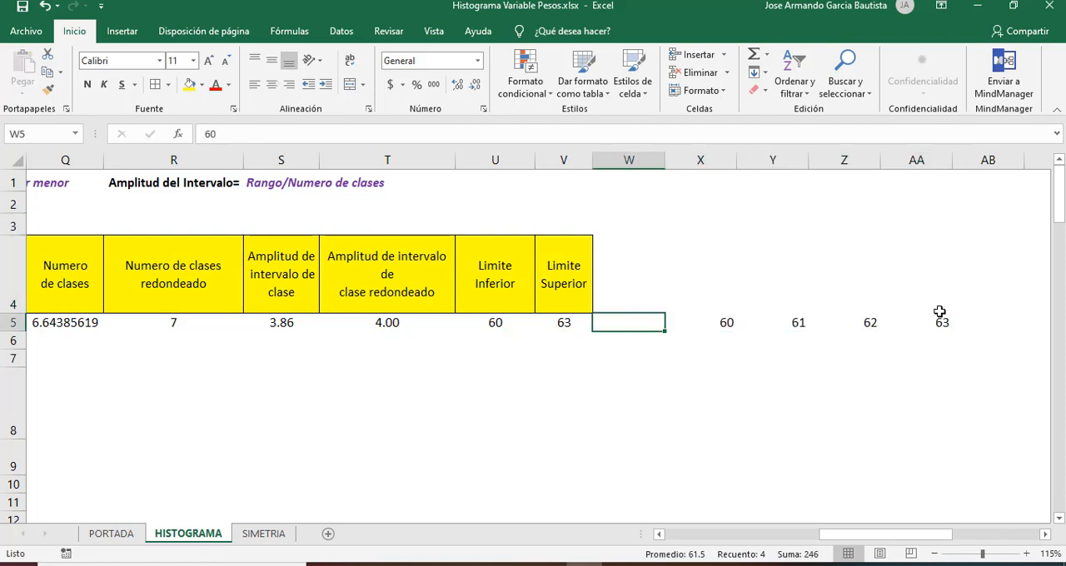
key(Left)
key(Left)
key(Left)
key(Right)
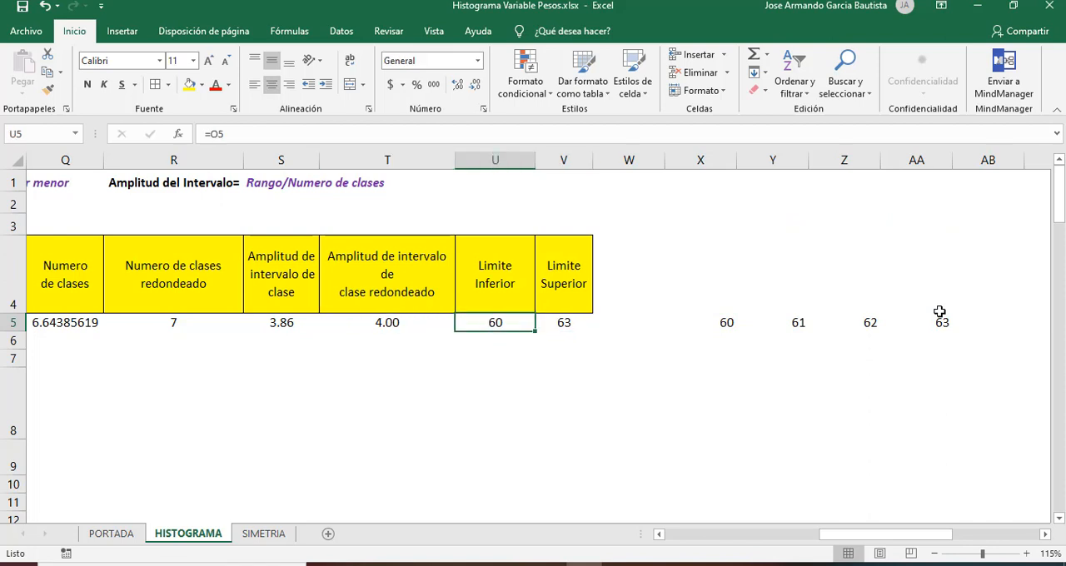
key(Down)
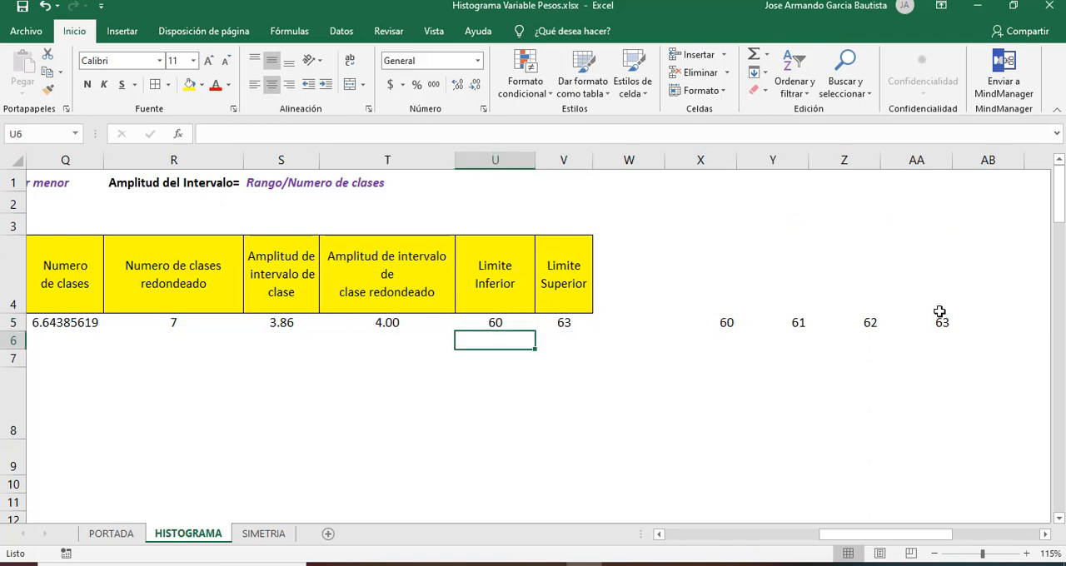
key(Right)
key(Right)
key(Right)
key(Right)
key(Left)
key(Left)
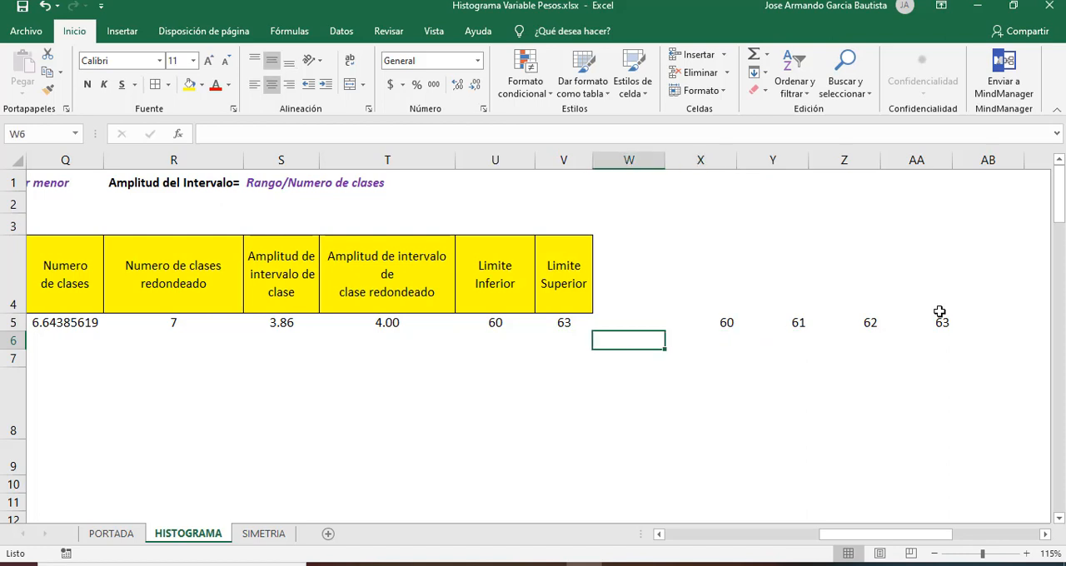
key(Left)
key(Left)
key(Up)
key(Right)
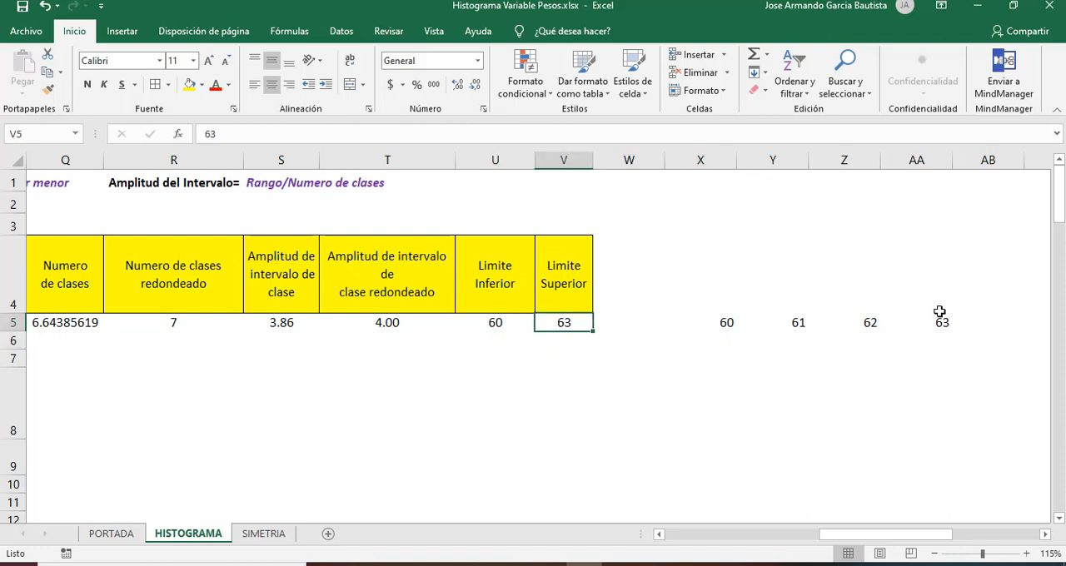
Step: Enter 64 in U6 as the lower limit of the second class
key(Down)
key(Left)
text(64)
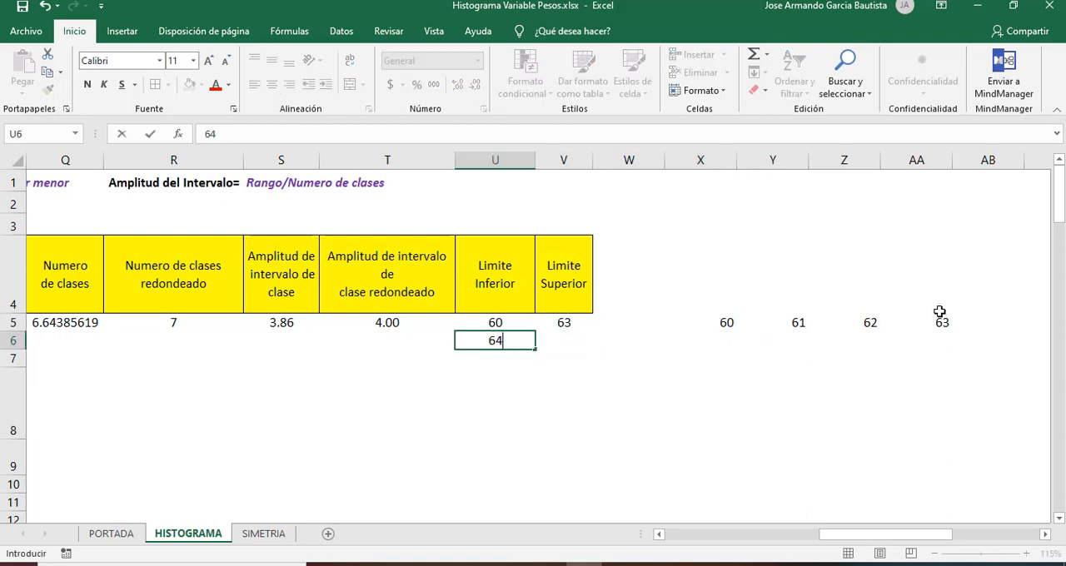
key(Return)
Step: List the second class's values 64, 65, 66 and 67 in cells X6:AA6
key(Up)
key(Right)
key(Right)
key(Right)
key(Right)
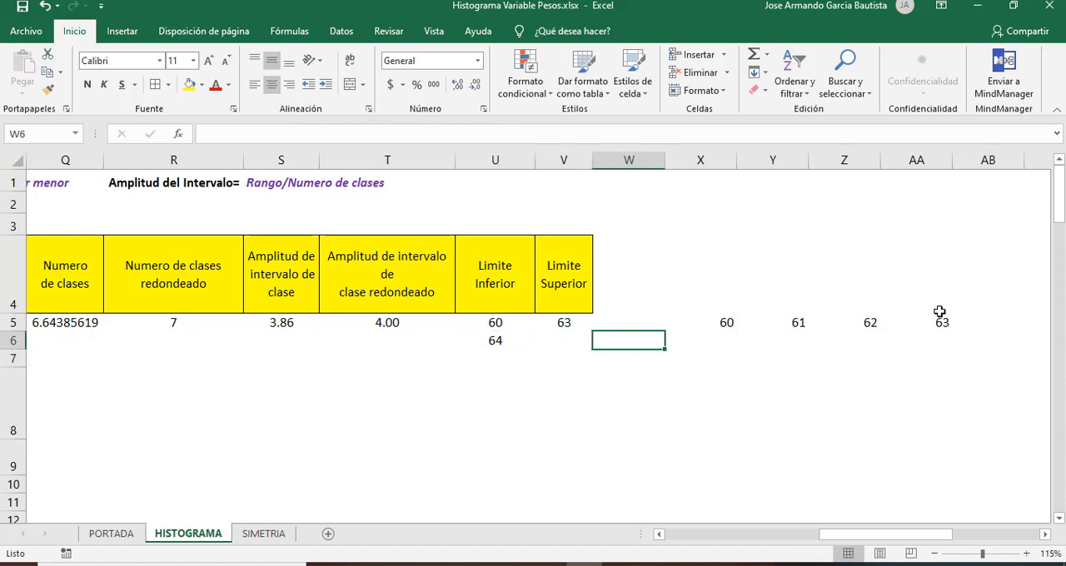
key(Left)
text(64)
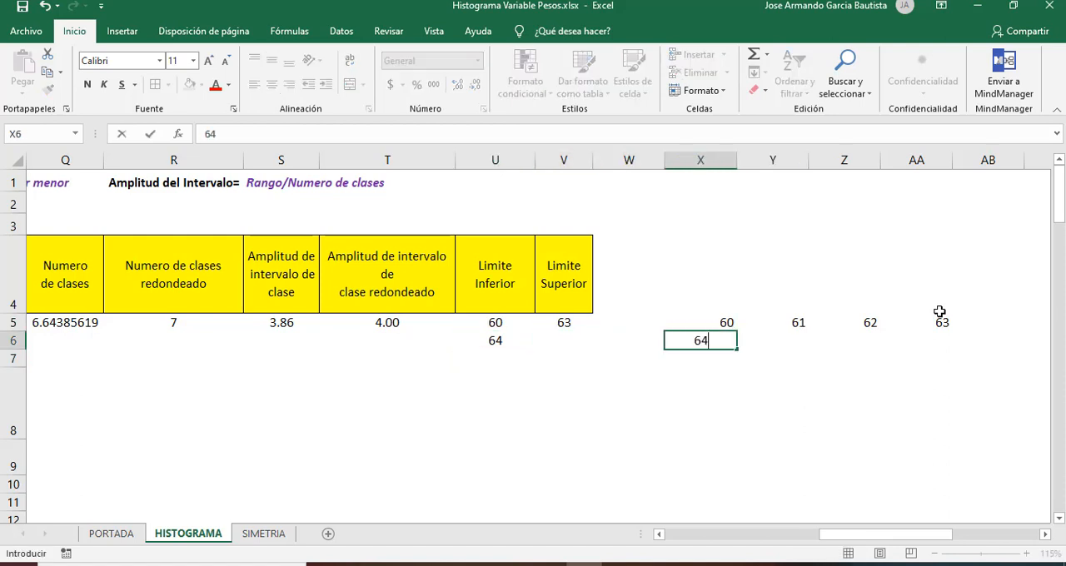
key(Return)
key(Up)
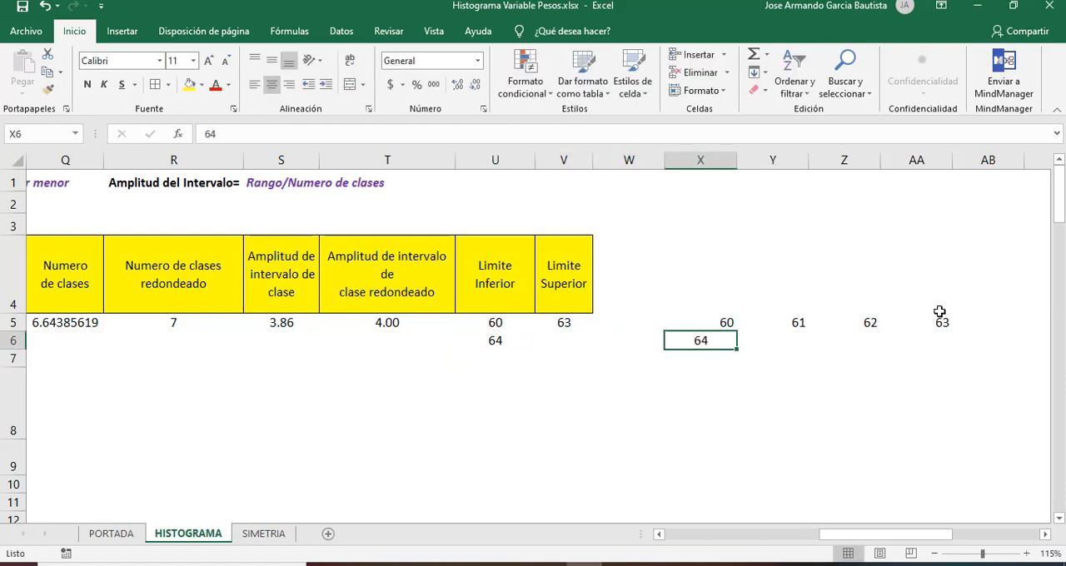
key(Right)
text(65)
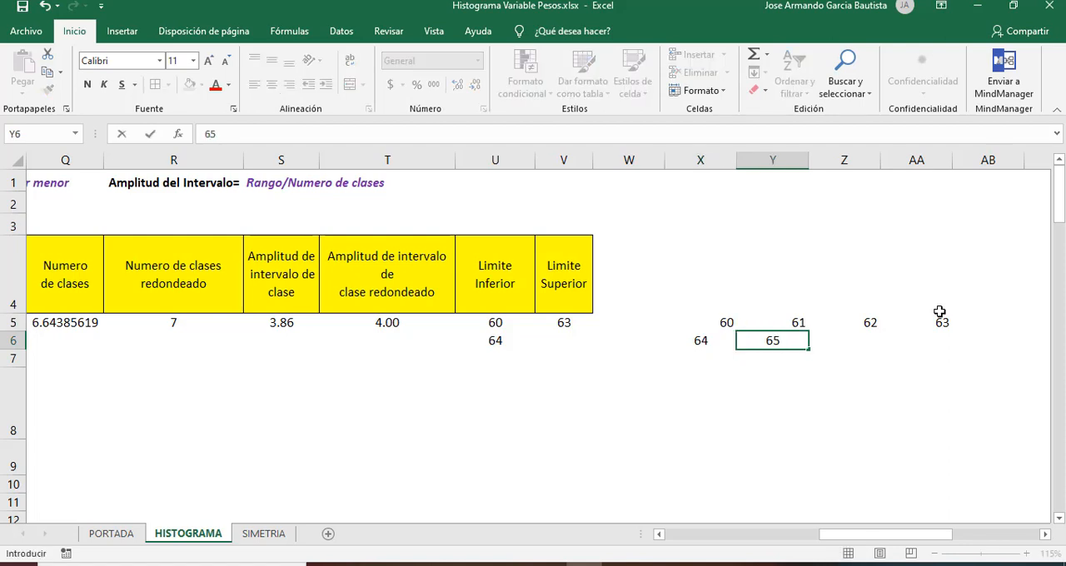
key(Right)
text(66)
key(Right)
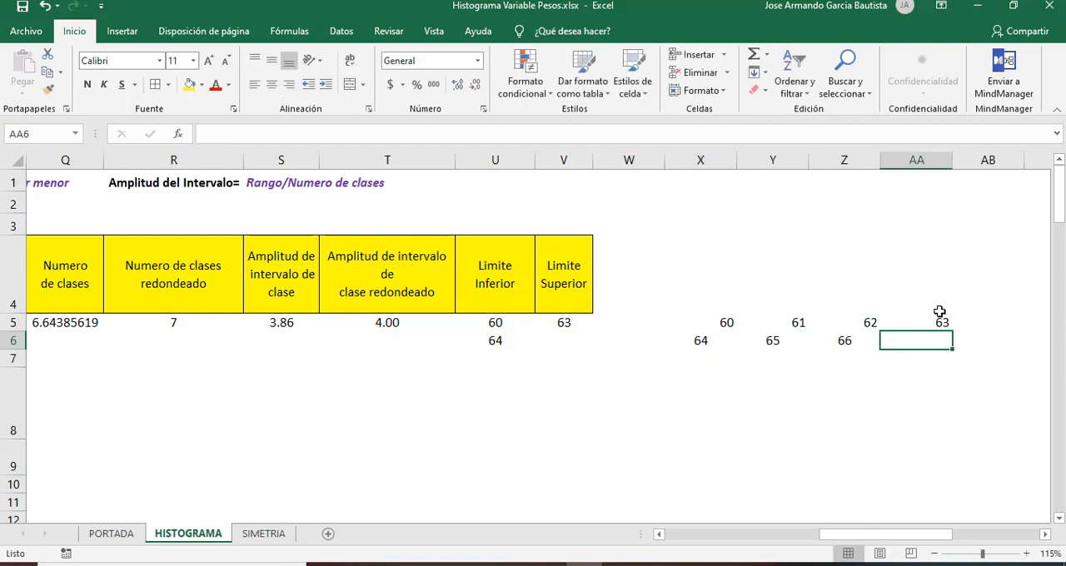
text(67)
key(Return)
Step: Enter 67 in V6 as the upper limit of the second class
key(Up)
key(Left)
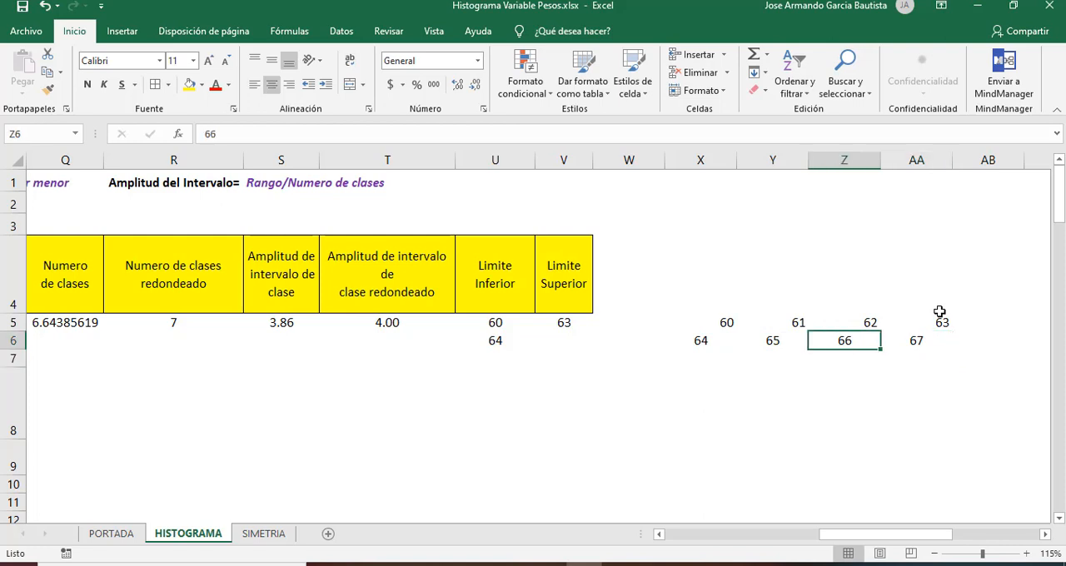
key(Left)
key(Left)
key(Left)
key(Left)
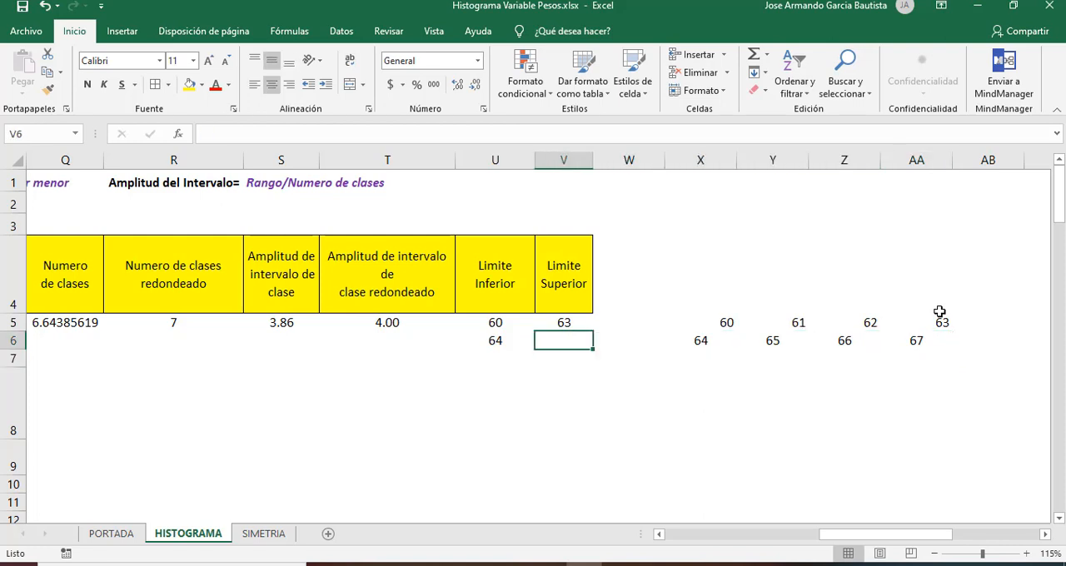
text(67)
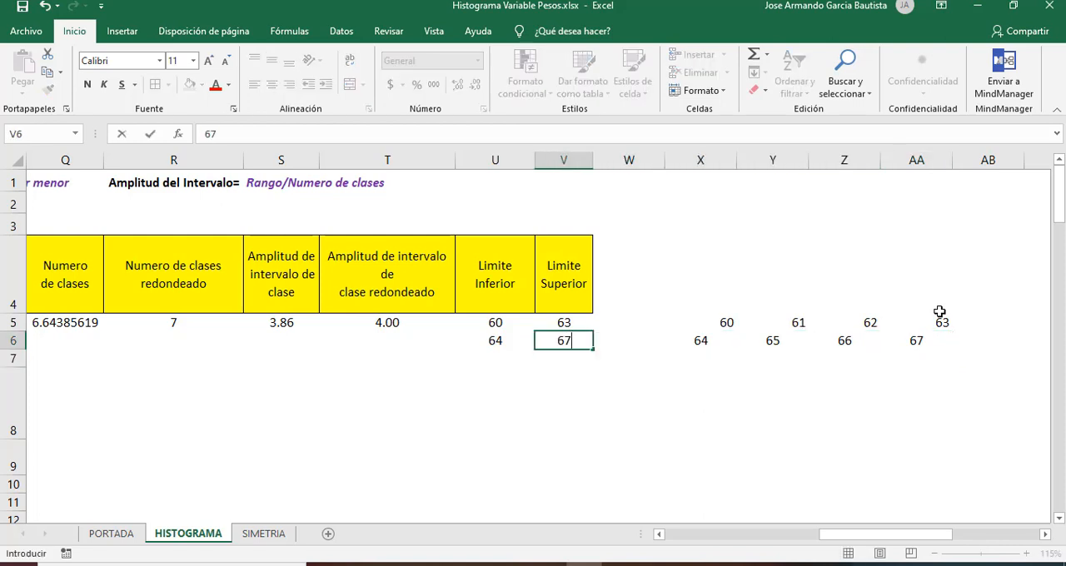
key(Return)
Step: Enter 68 in U7 as the lower limit of the third class
key(Left)
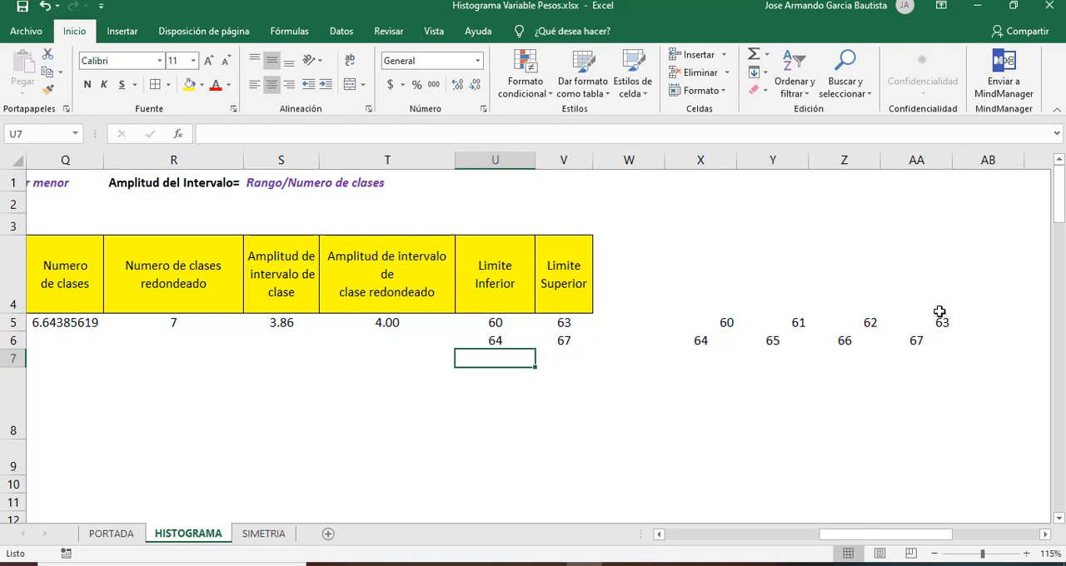
text(68)
key(Return)
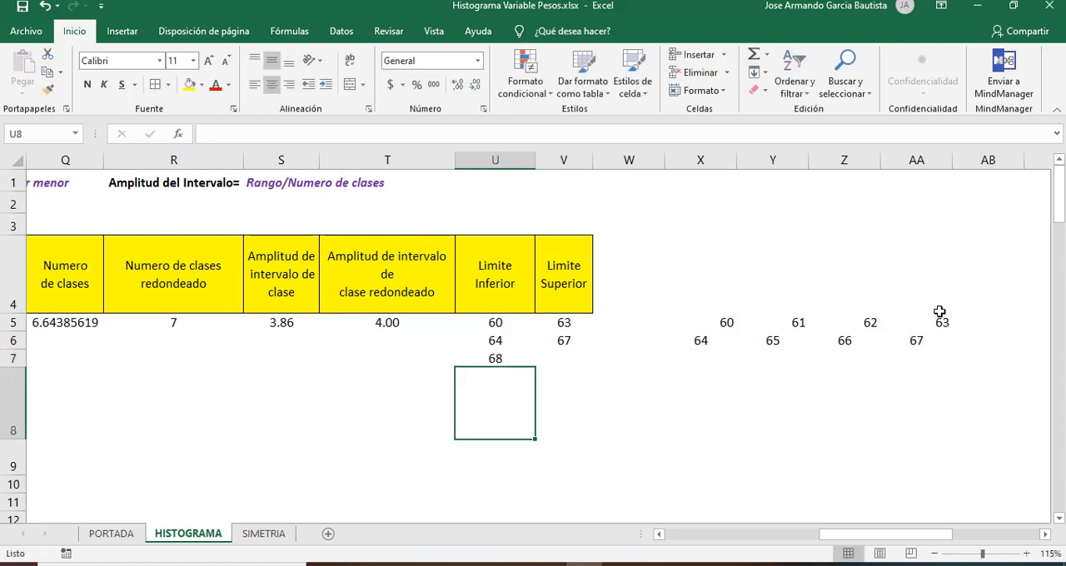
Step: List the third class's values 68, 69, 70 and 71 in cells X7:AA7
key(Up)
key(Right)
key(Right)
key(Right)
text(68)
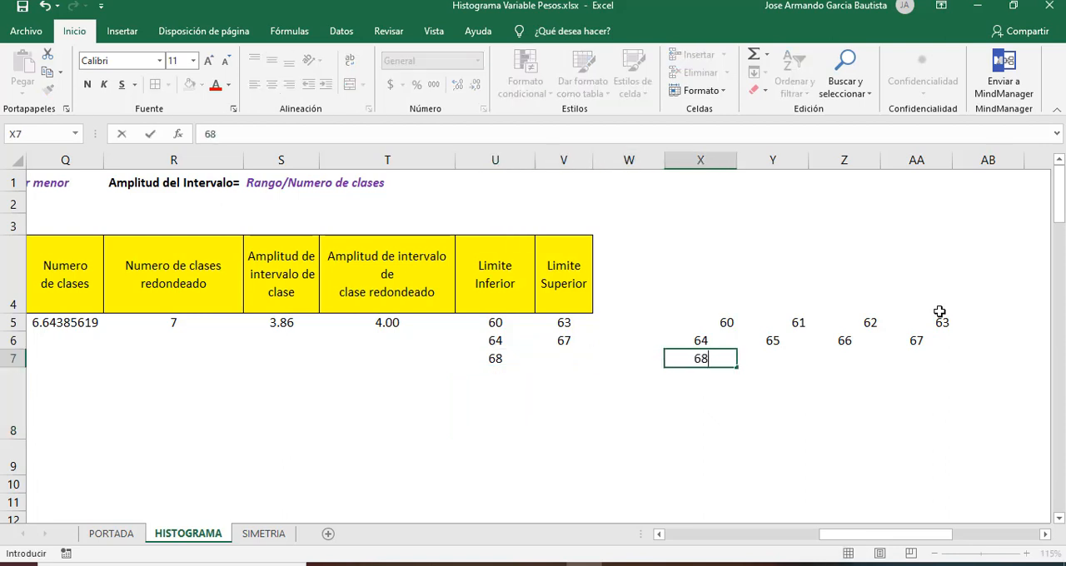
key(Right)
text(69)
key(Right)
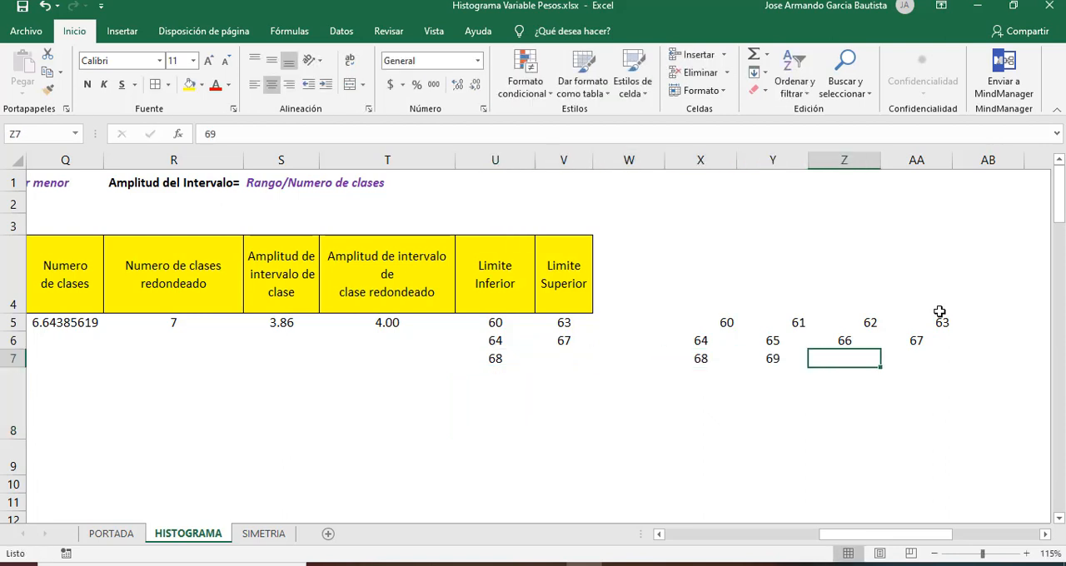
text(70)
key(Right)
text(71)
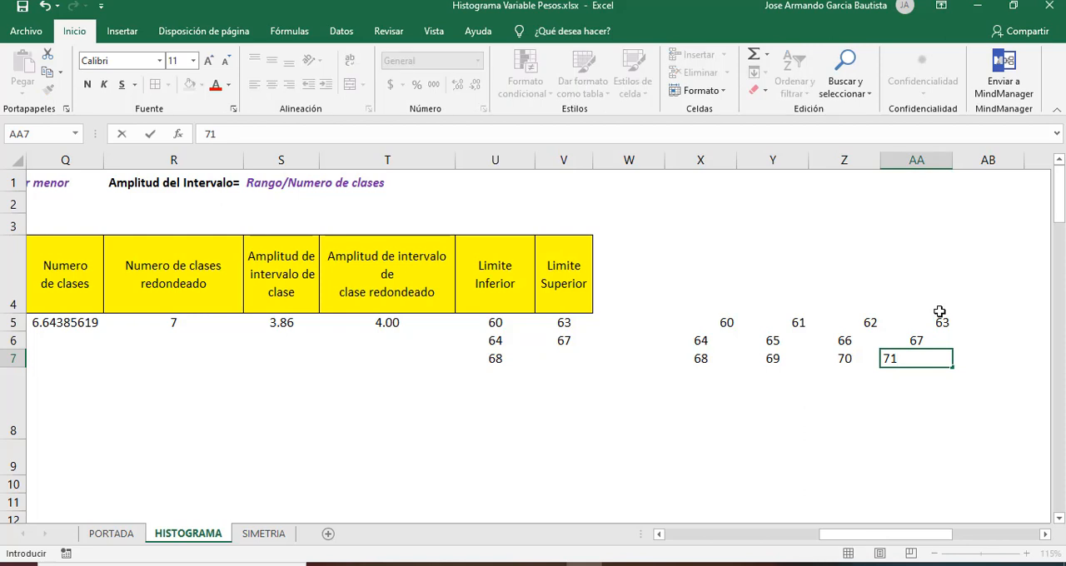
Step: Enter 71 in V7 as the third class's upper limit and 72 in U8 as the fourth class's lower limit
key(Left)
key(Left)
key(Left)
key(Left)
key(Left)
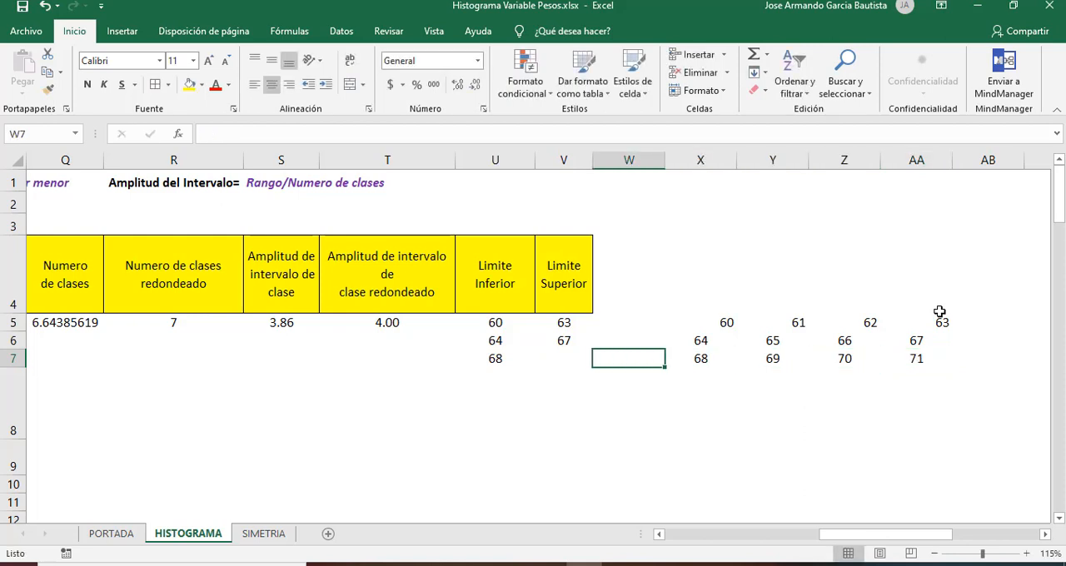
text(71)
key(Return)
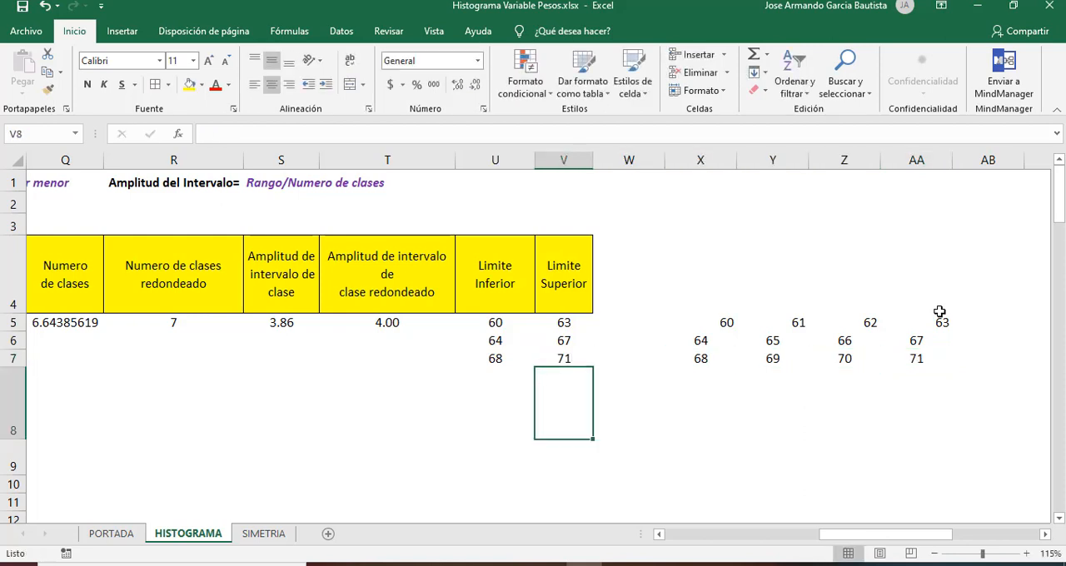
key(Left)
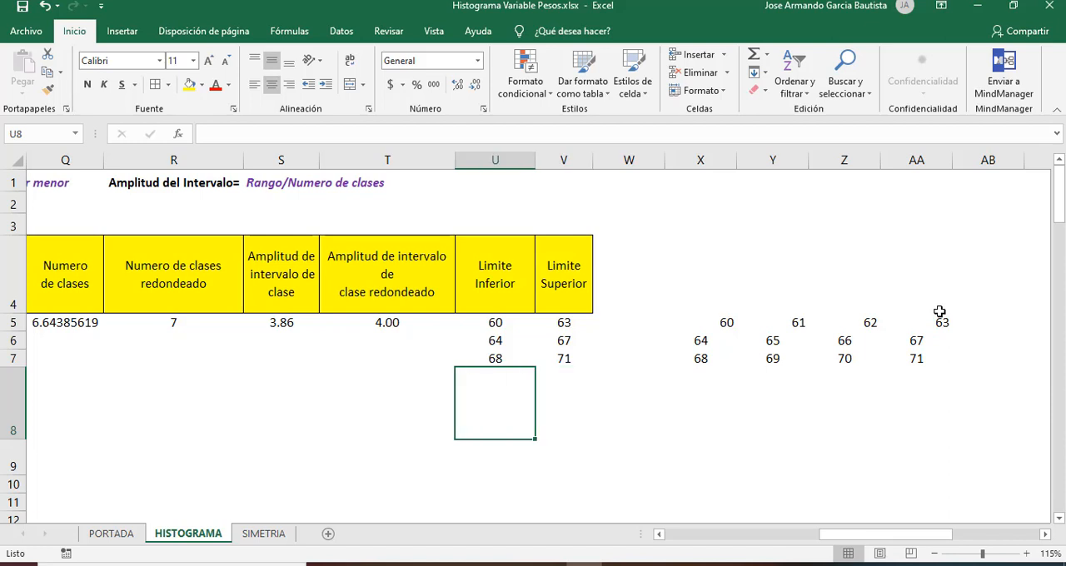
text(72)
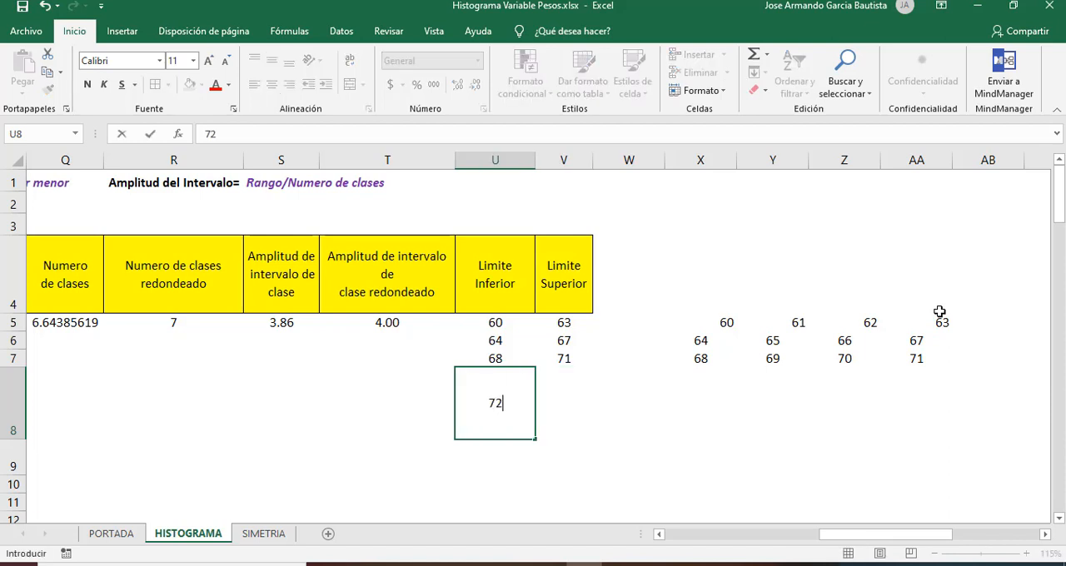
Step: List the fourth class's values 72, 73, 74 and 75 in cells X8:AA8
key(Right)
key(Right)
key(Right)
text(72)
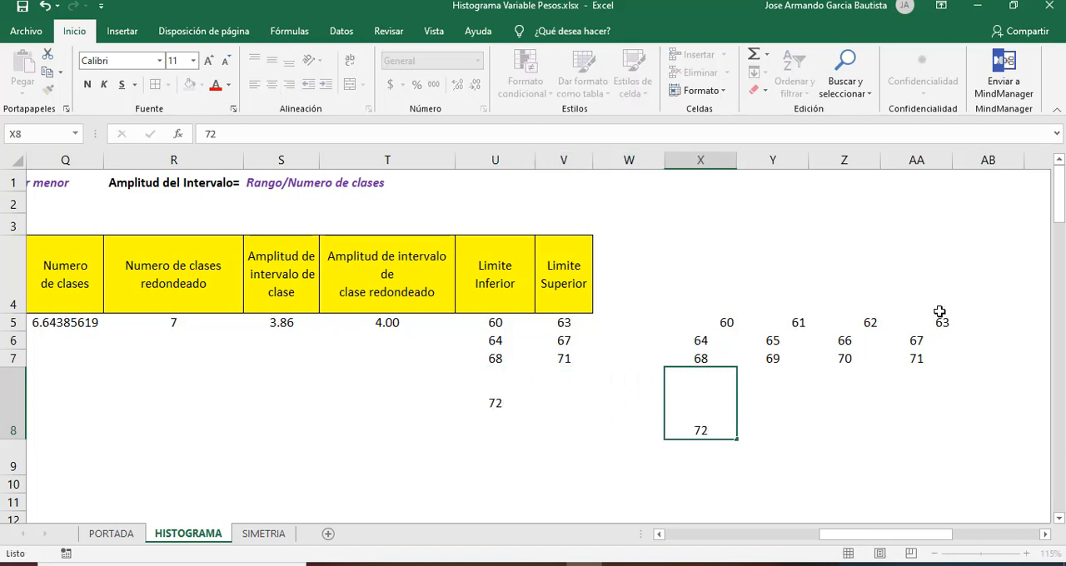
key(Right)
text(73)
key(Right)
text(74)
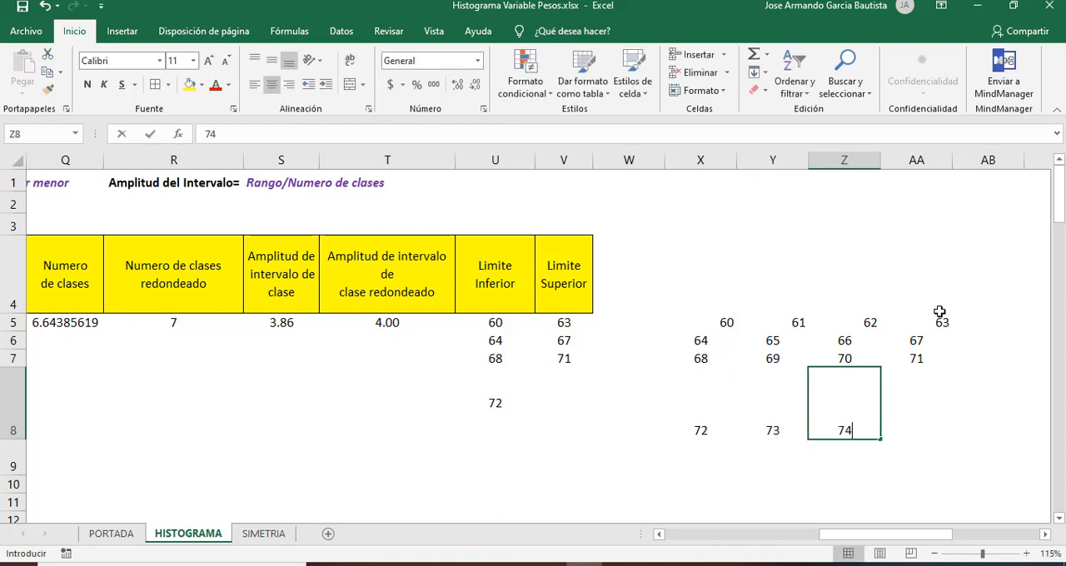
key(Right)
text(75)
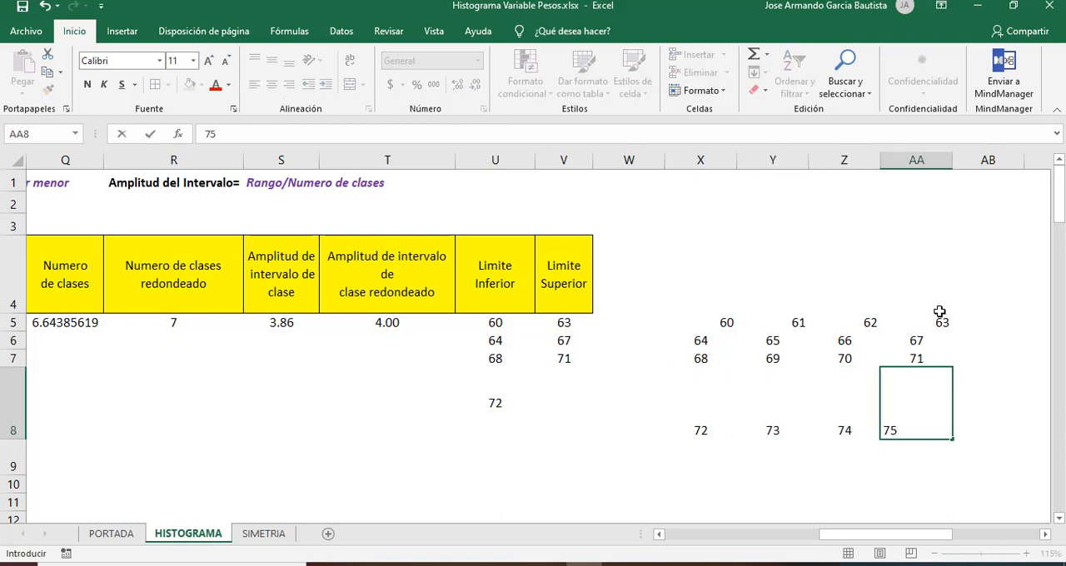
Step: Enter 75 in V8 as the fourth class's upper limit and 76 in U9 as the fifth class's lower limit
key(Left)
key(Left)
key(Left)
key(Left)
key(Left)
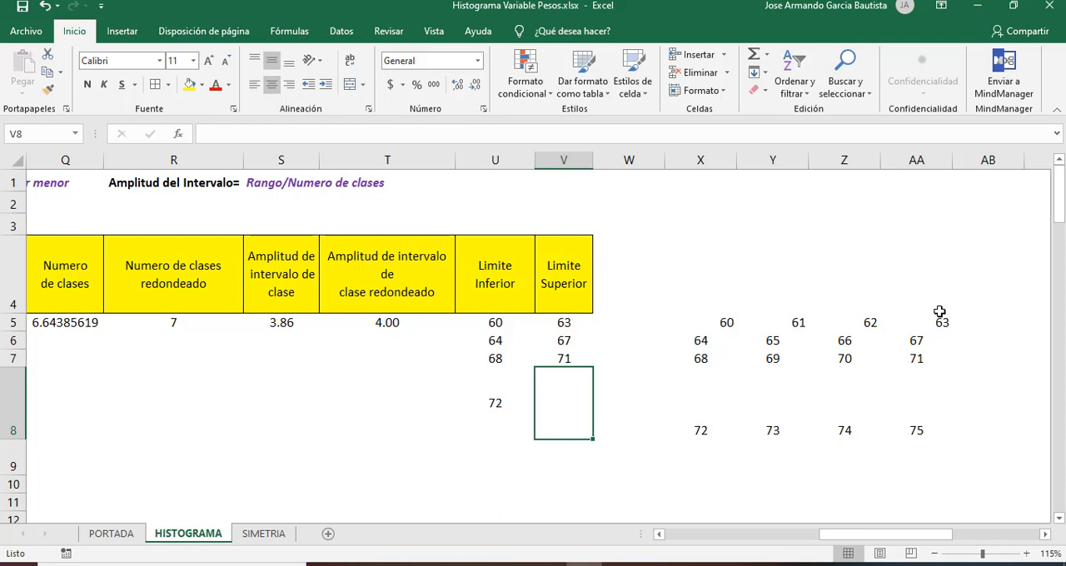
text(75)
key(Return)
key(Left)
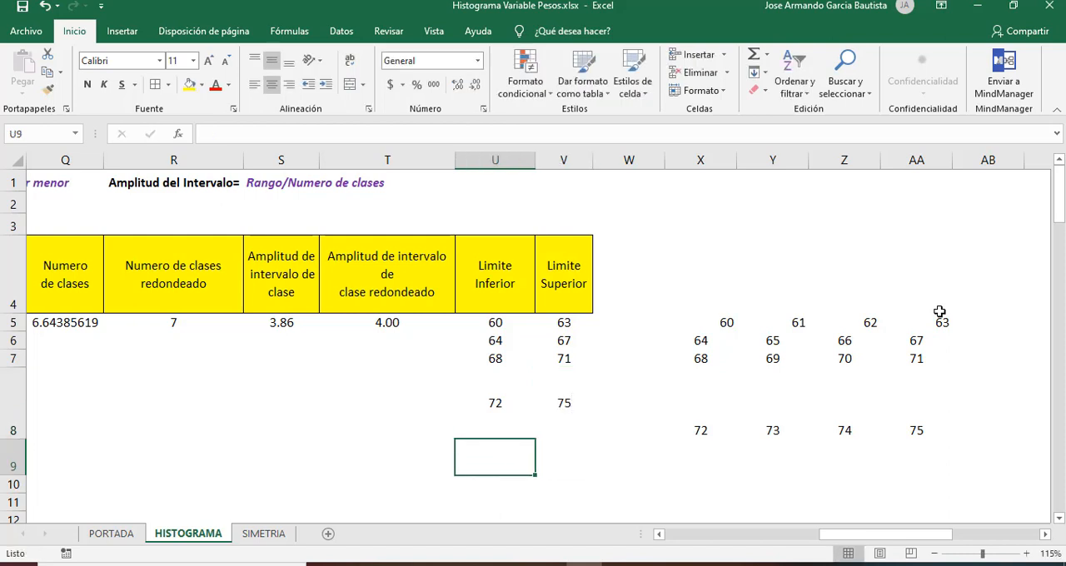
text(76)
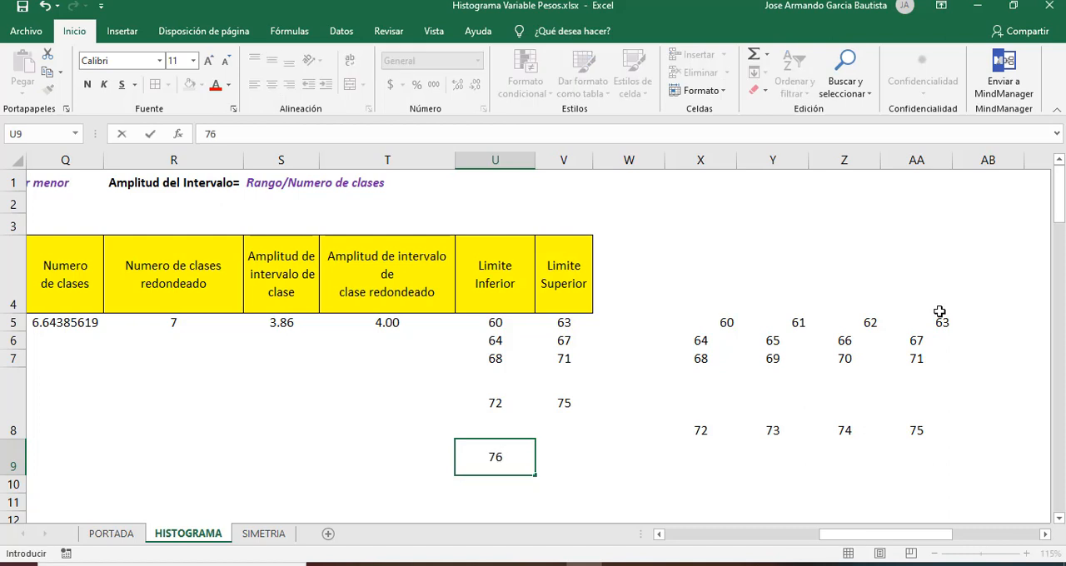
Step: List the fifth class's values 76, 77, 78 and 79 in cells X9:AA9
key(Right)
key(Right)
key(Right)
text(76)
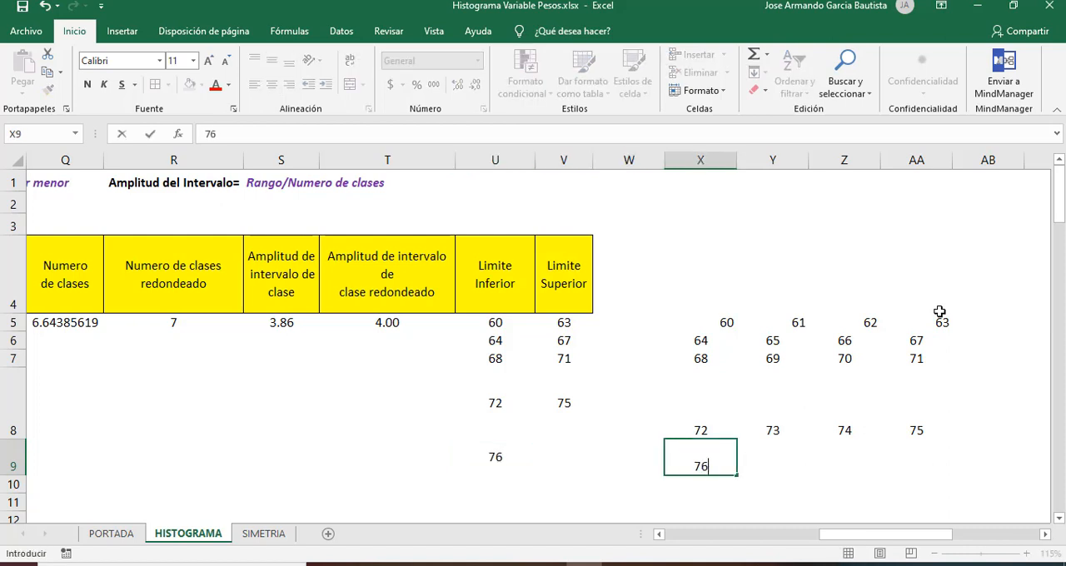
key(Right)
text(77)
key(Right)
text(78)
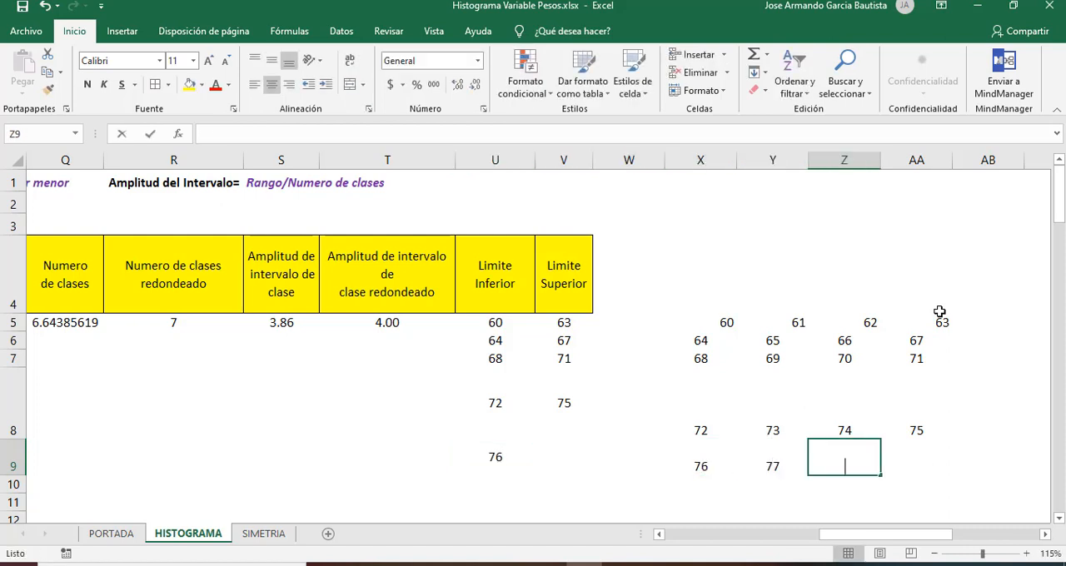
key(Right)
text(79)
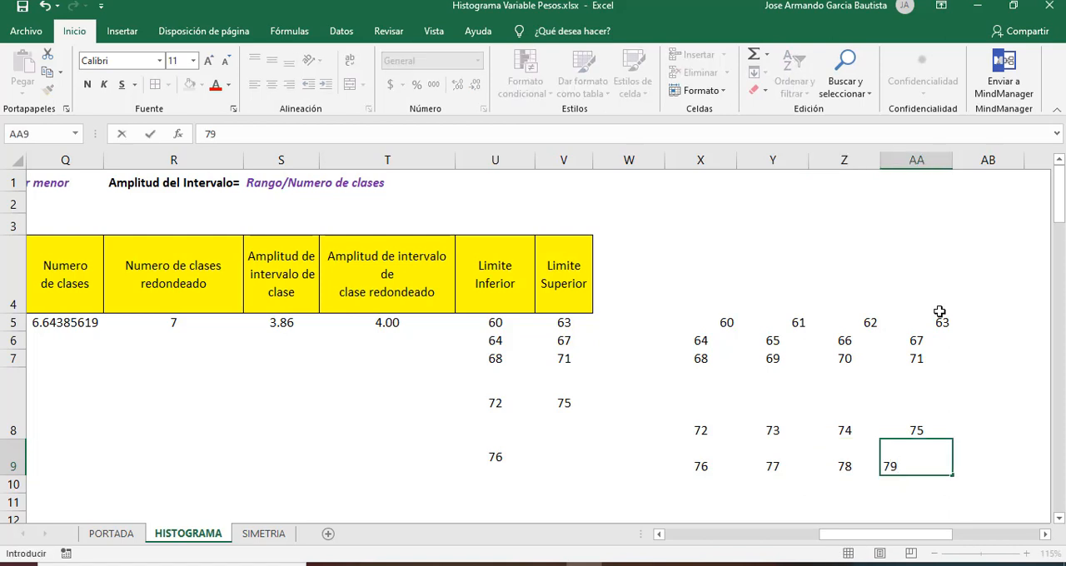
Step: Check the ends of the fifth class's listed values and enter 79 in V9 as its upper limit
click(701, 468)
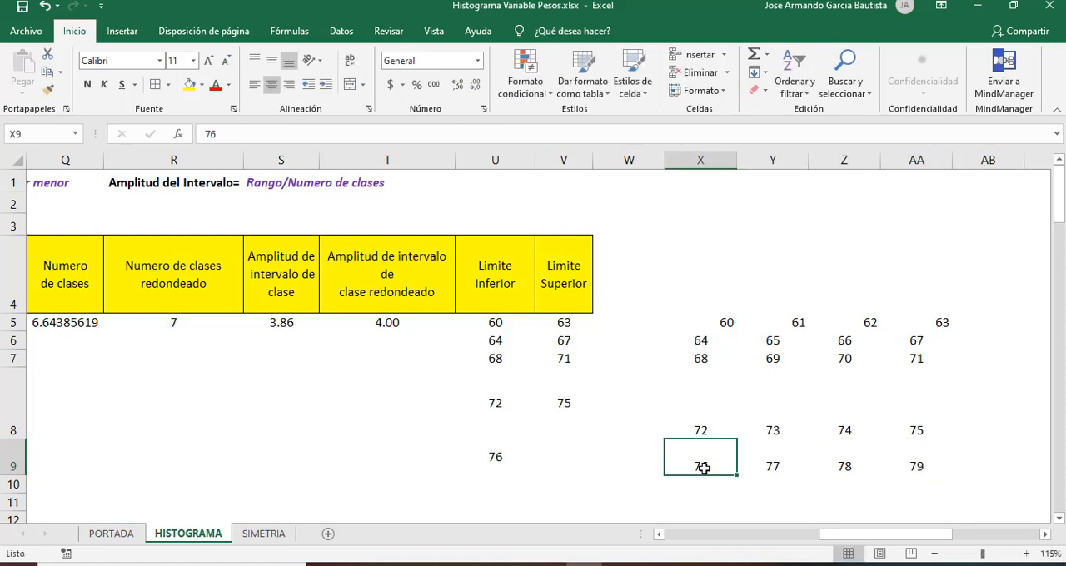
click(919, 457)
click(568, 456)
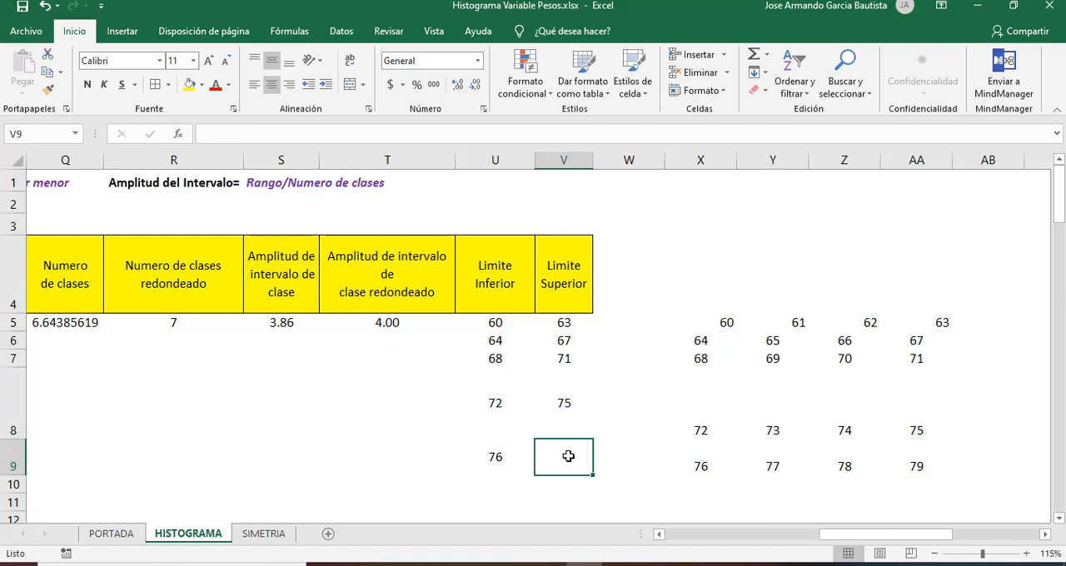
text(79)
key(Return)
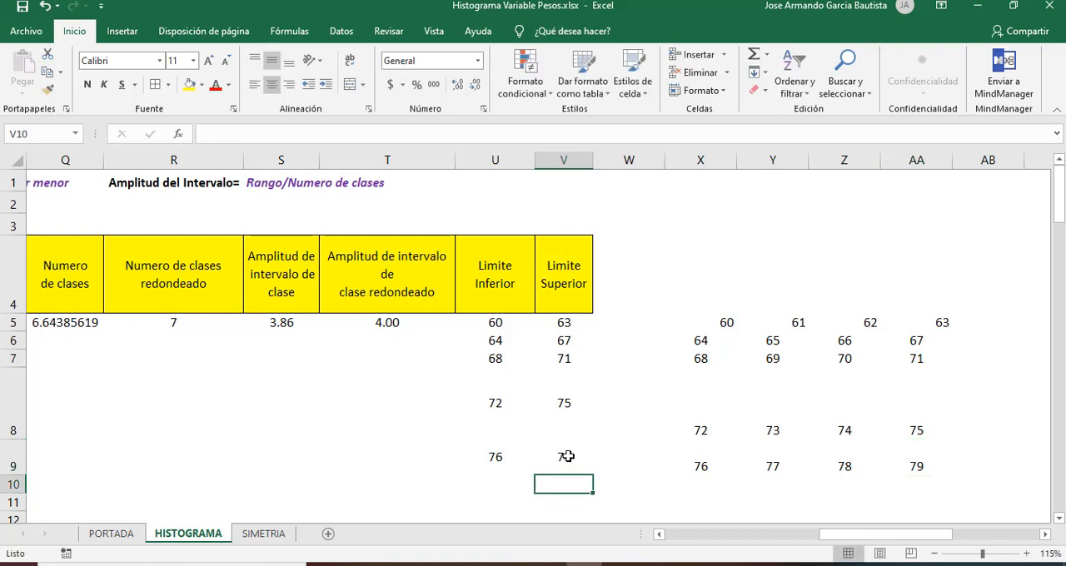
Step: Enter 80 in U10 as the lower limit of the sixth class
key(Up)
key(Left)
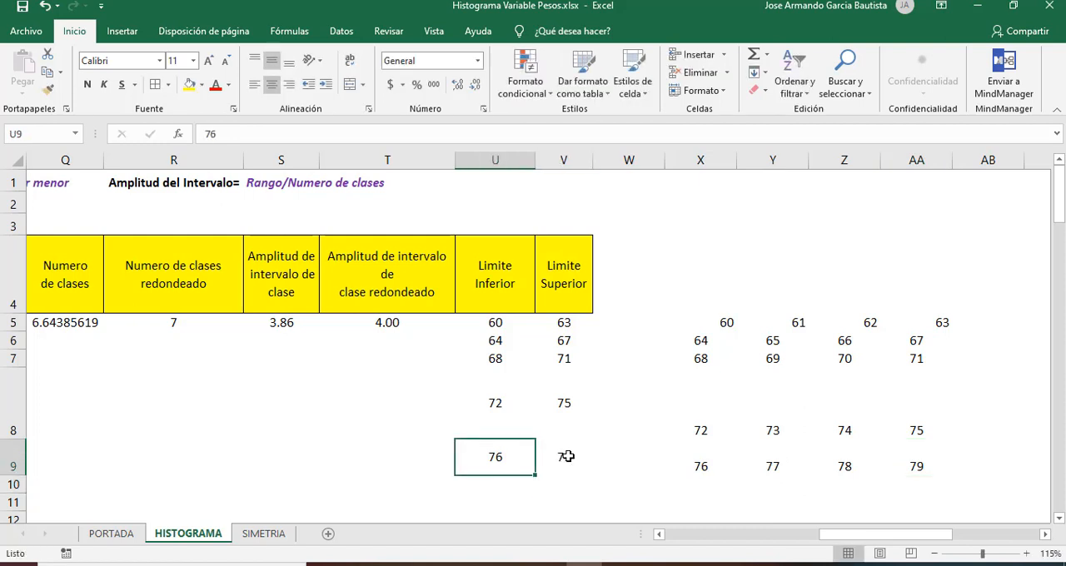
key(Down)
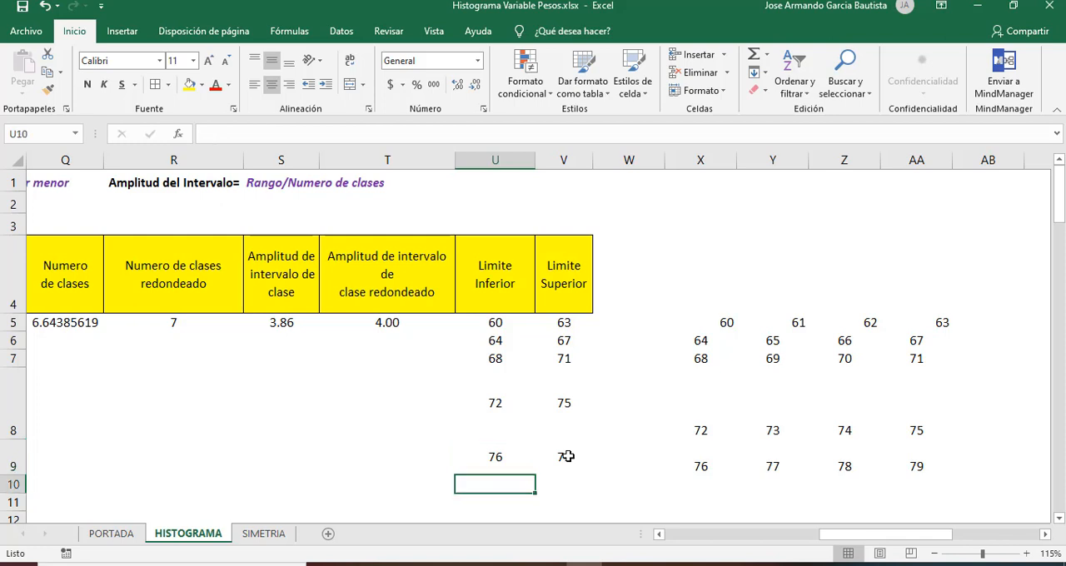
text(80)
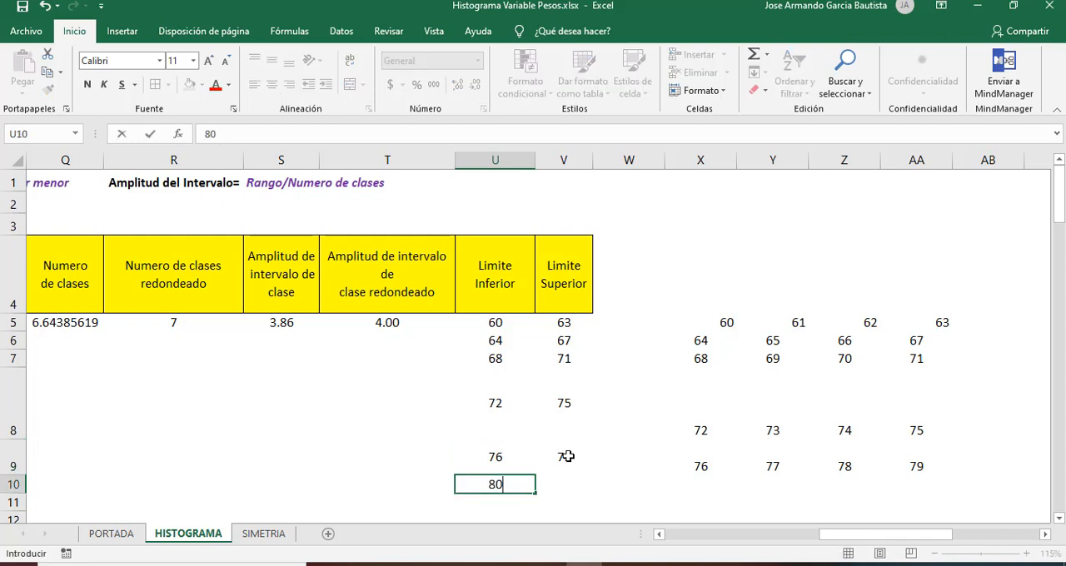
key(Tab)
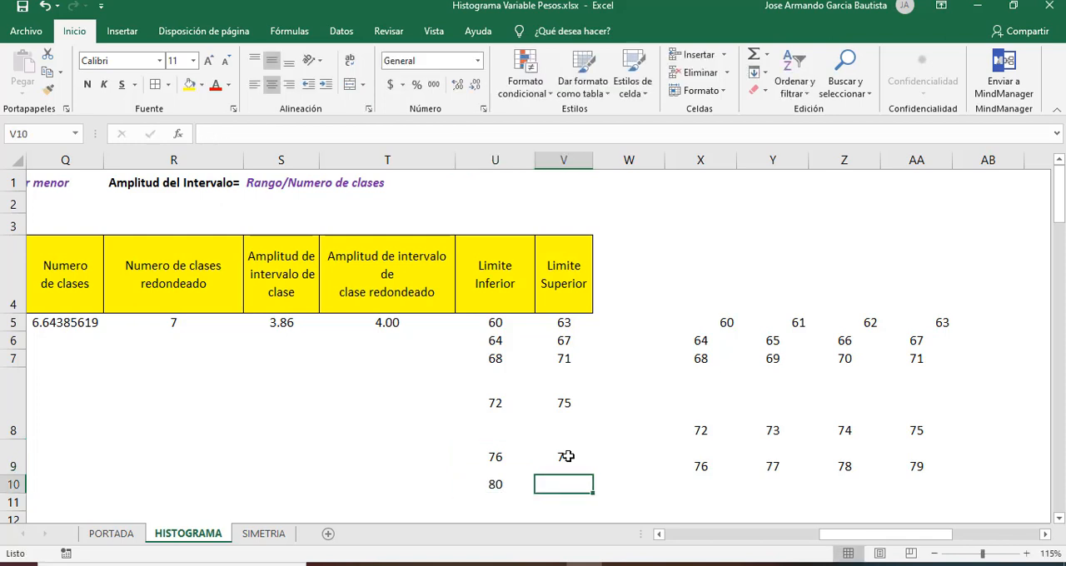
Step: List the sixth class's values 80, 81, 82 and 83 in cells X10:AA10
click(710, 484)
text(80)
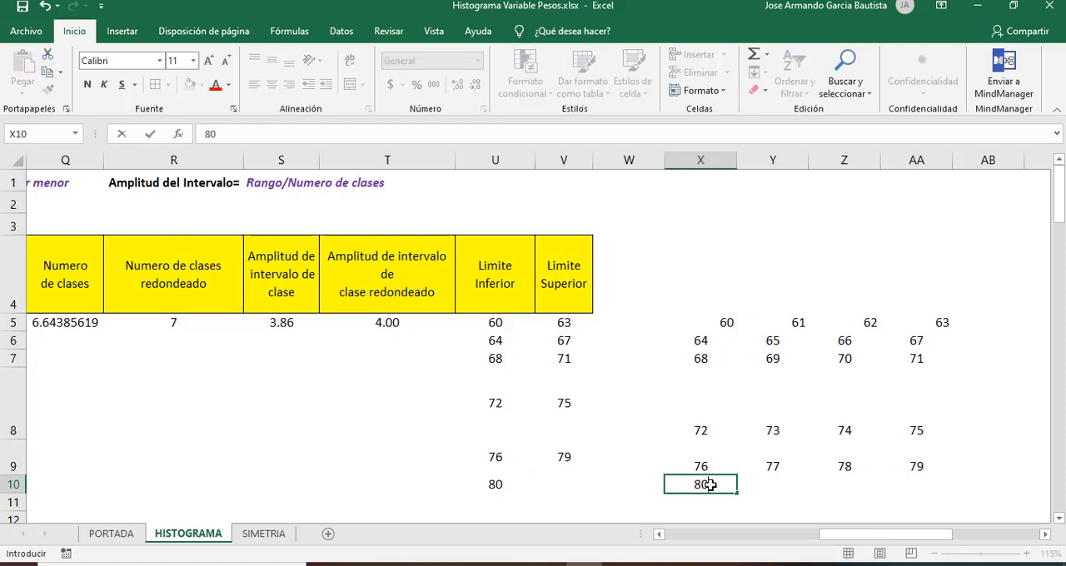
key(Tab)
text(81)
key(Tab)
text(82)
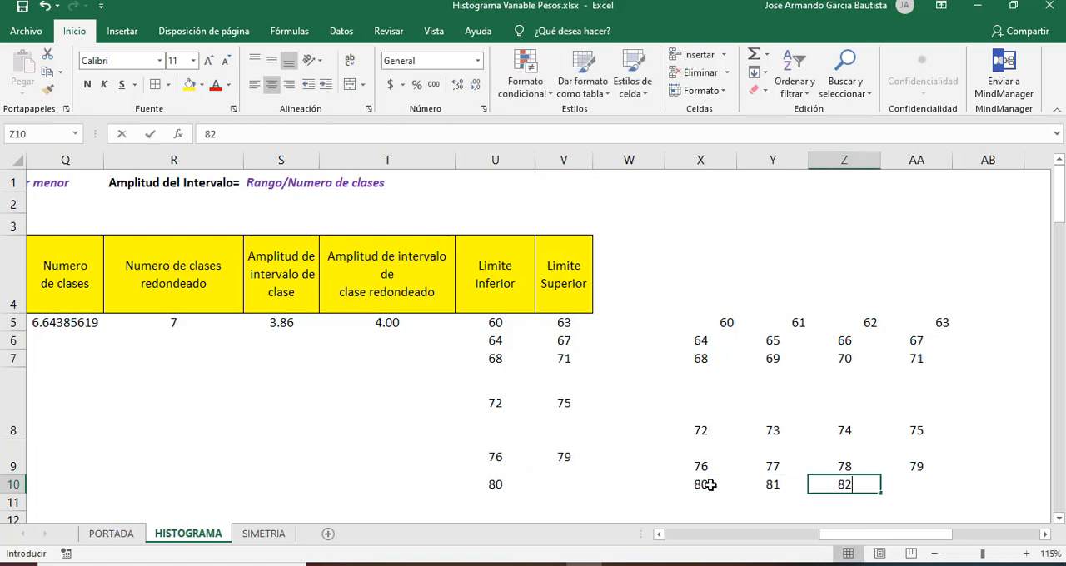
key(Tab)
text(83)
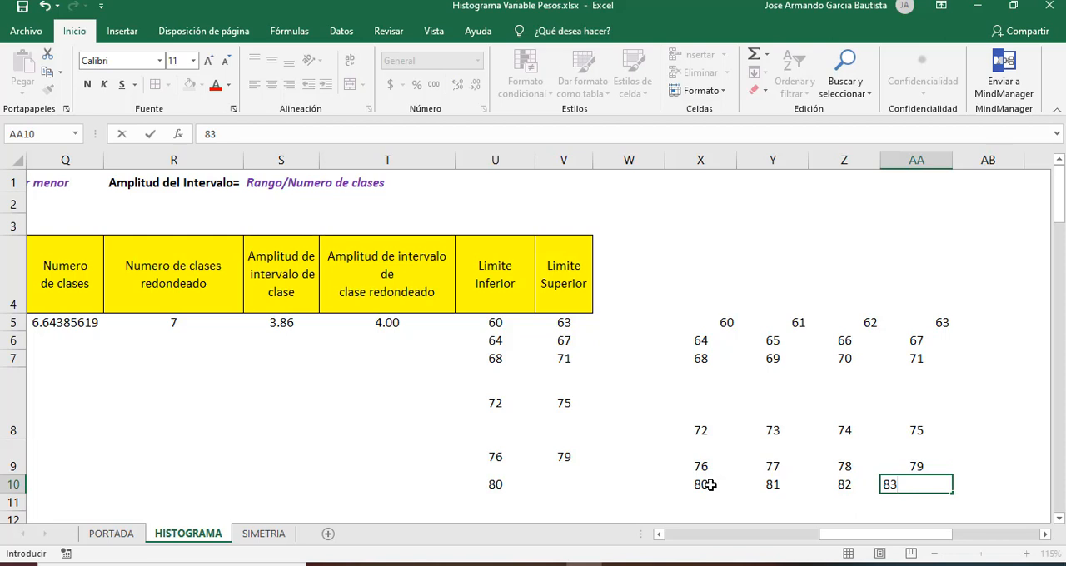
Step: Enter 83 in V10 as the sixth class's upper limit and 84 in U11 as the seventh class's lower limit
key(Left)
key(Left)
key(Left)
key(Left)
key(Left)
text(83)
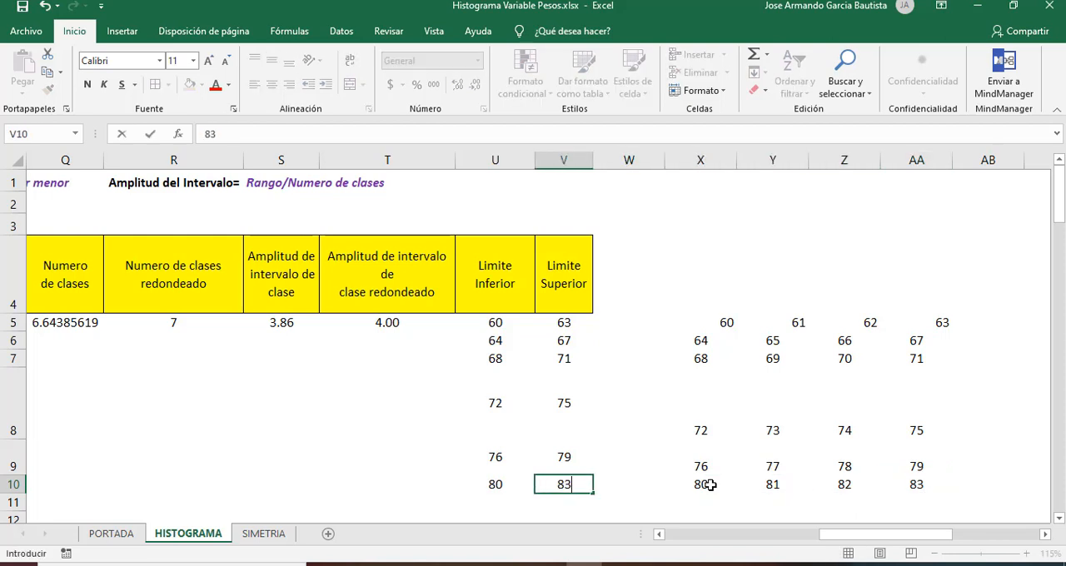
key(Return)
key(Left)
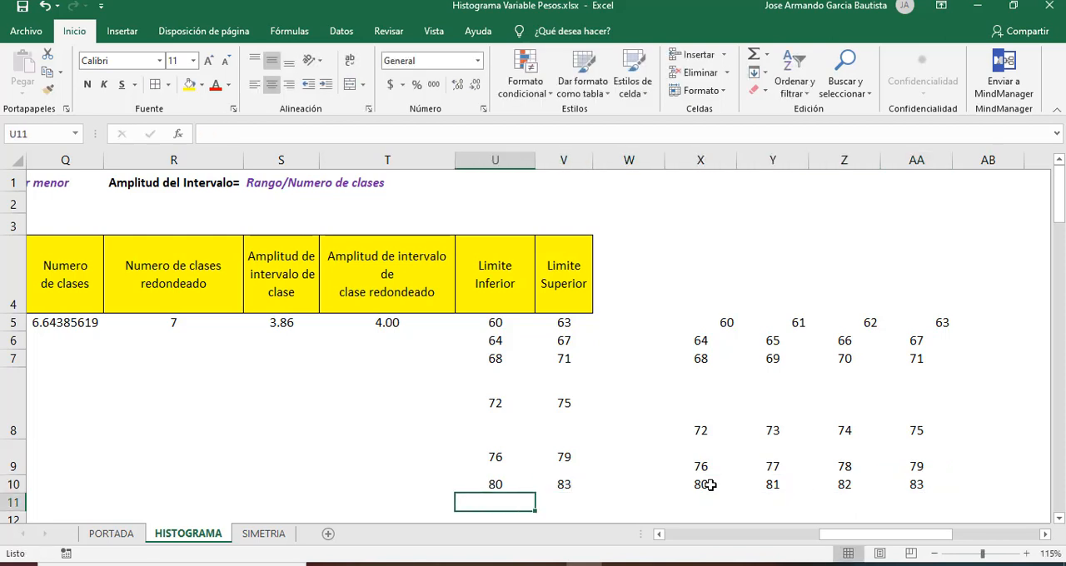
text(84)
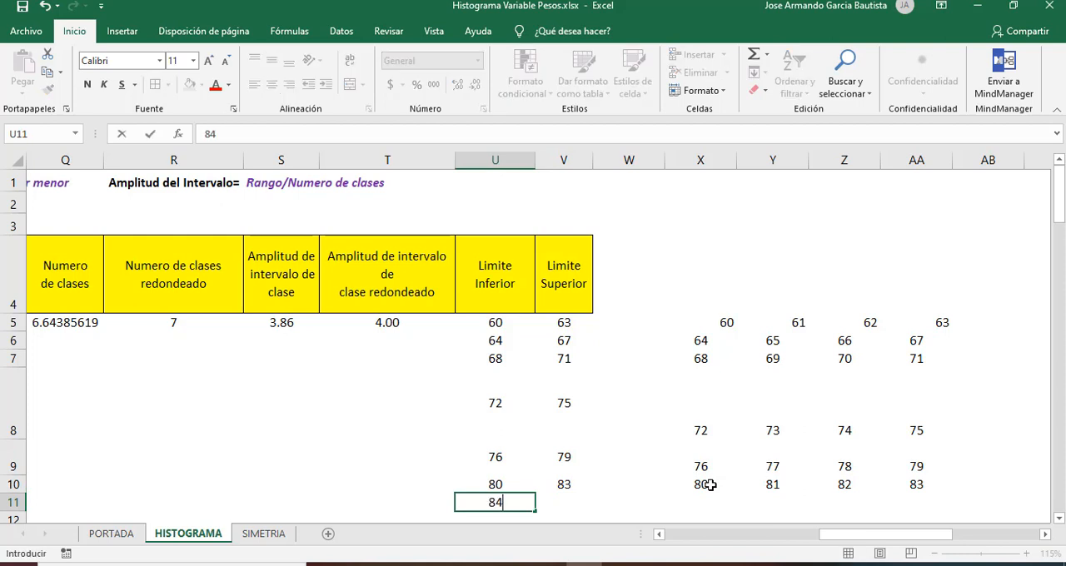
Step: List the seventh class's values 84, 85, 86 and 87 in cells X11:AA11
key(Right)
key(Right)
key(Right)
text(84)
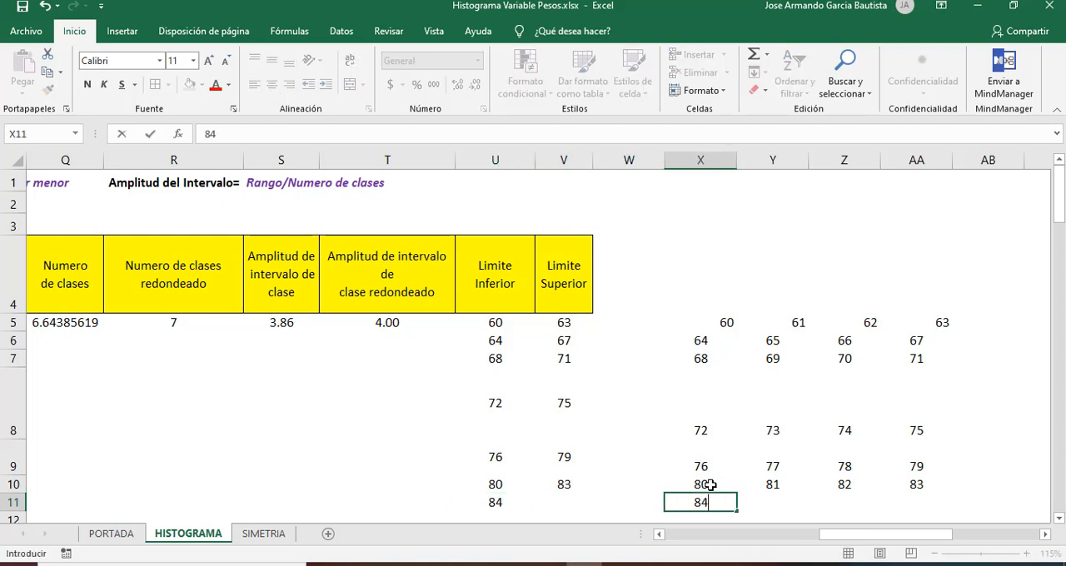
key(Right)
text(85)
key(Right)
text(86)
key(Right)
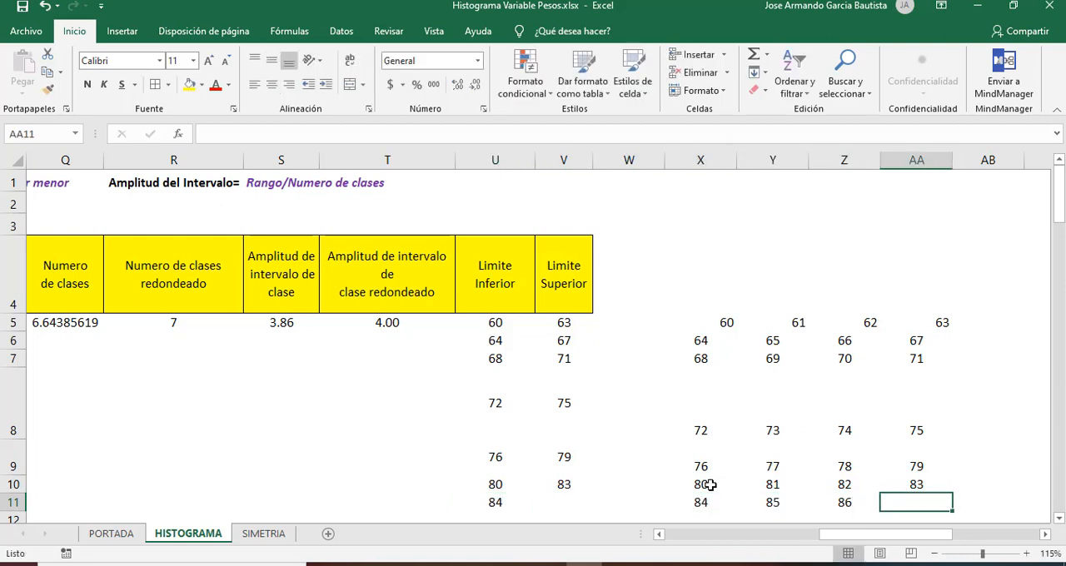
text(87)
key(Right)
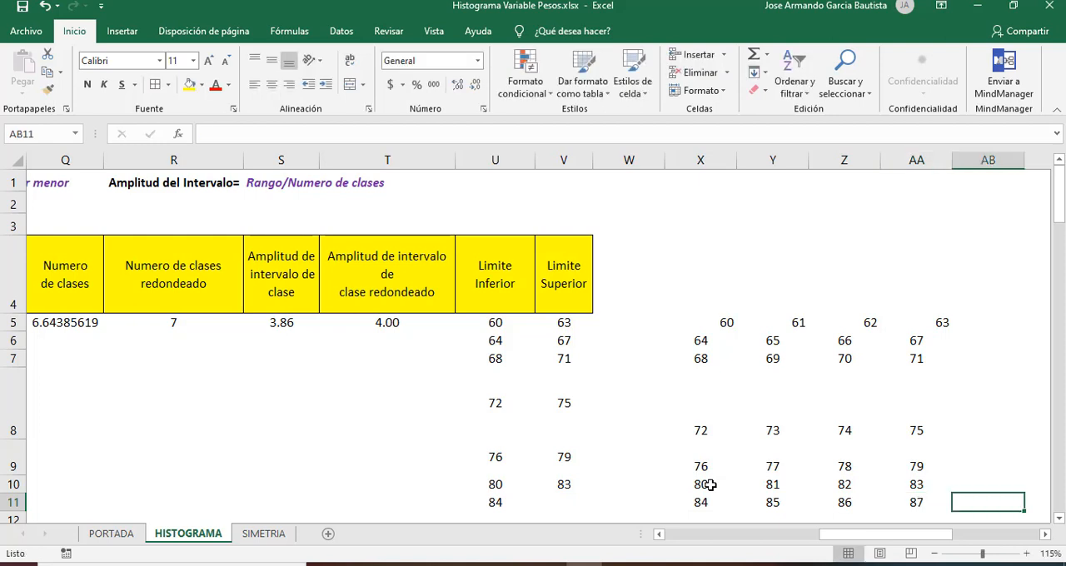
Step: Enter 87 in V11 as the upper limit of the seventh class
key(Left)
key(Left)
key(Left)
key(Left)
key(Left)
key(Left)
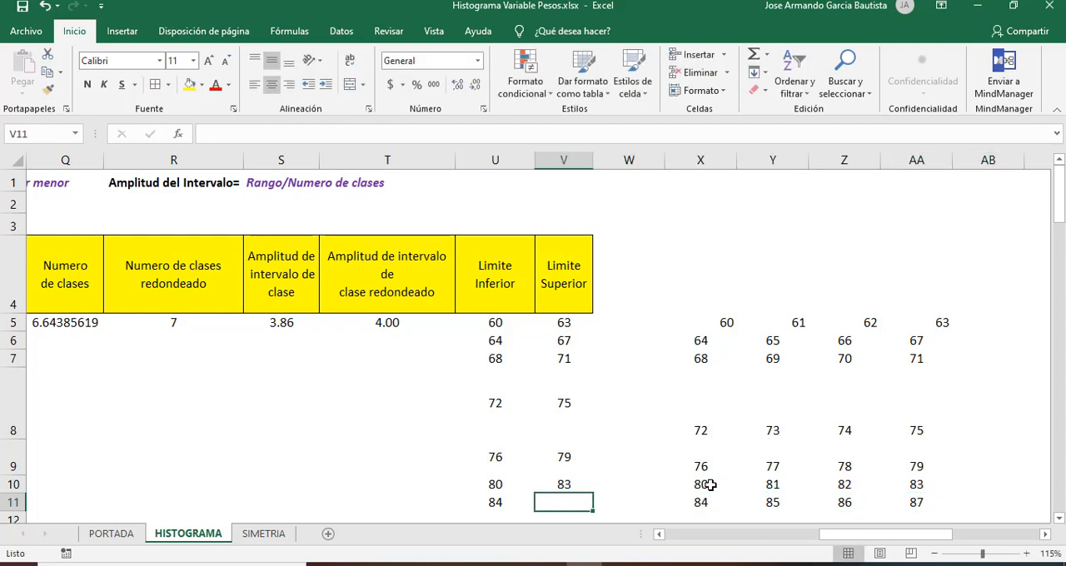
text(87)
key(Return)
key(Up)
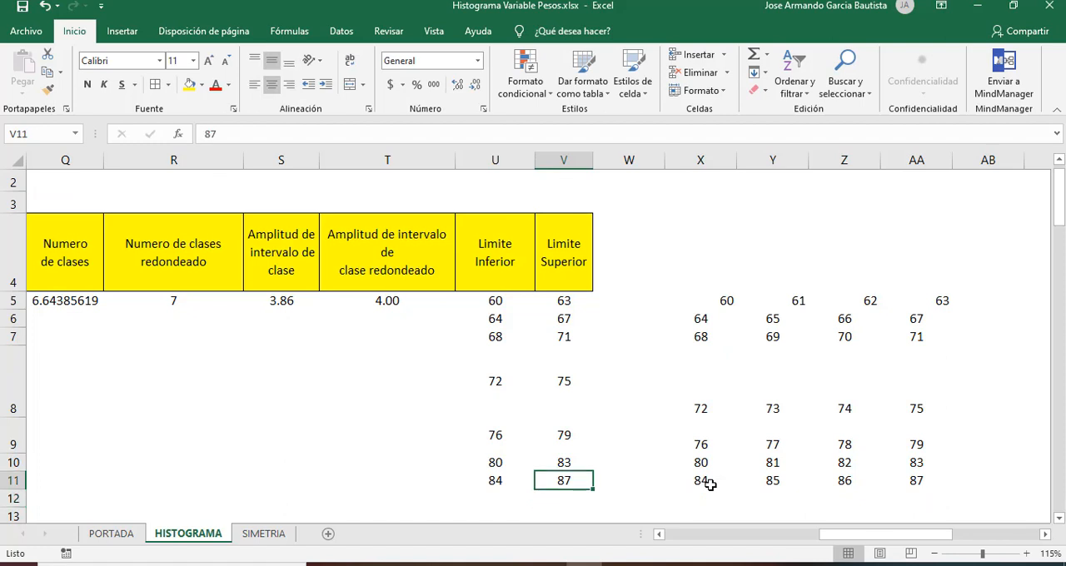
Step: Apply all borders to the class limits in cells U5:V11
key(shift+Left)
key(shift+Up)
key(shift+Up)
key(shift+Up)
key(shift+Up)
key(shift+Up)
key(shift+Up)
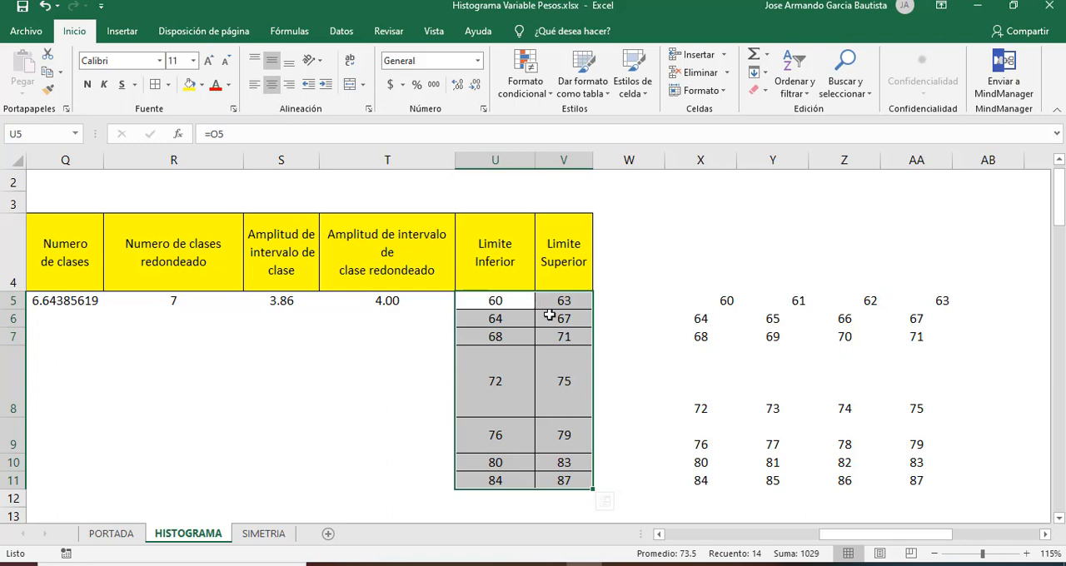
click(550, 316)
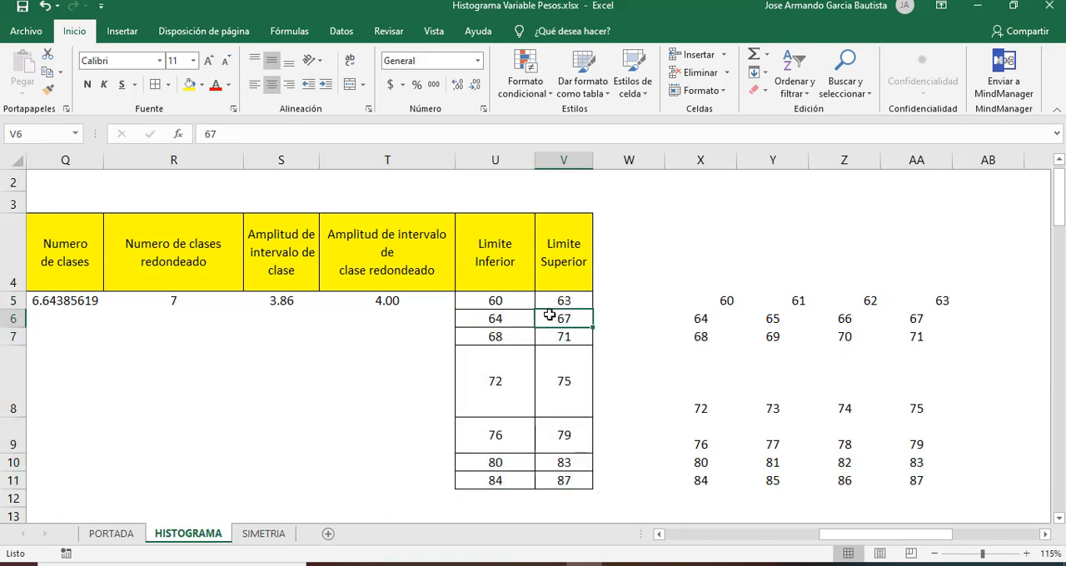
Step: Clear the auxiliary lists of class values in cells X5:AA11
key(Up)
key(Up)
key(Up)
key(Right)
key(Right)
key(Down)
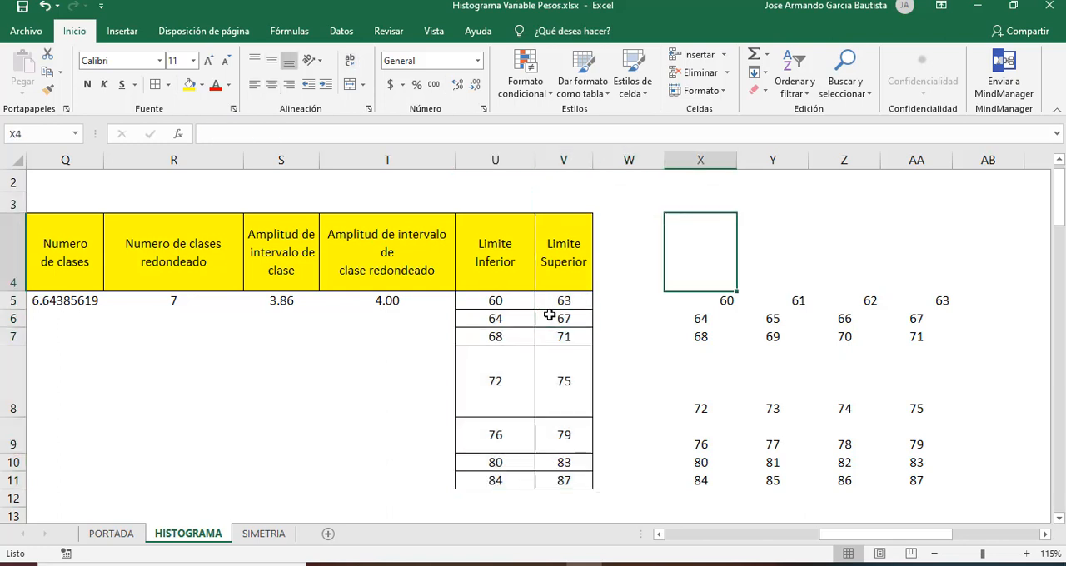
key(Down)
key(shift+Right)
key(shift+Right)
key(shift+Right)
key(shift+Down)
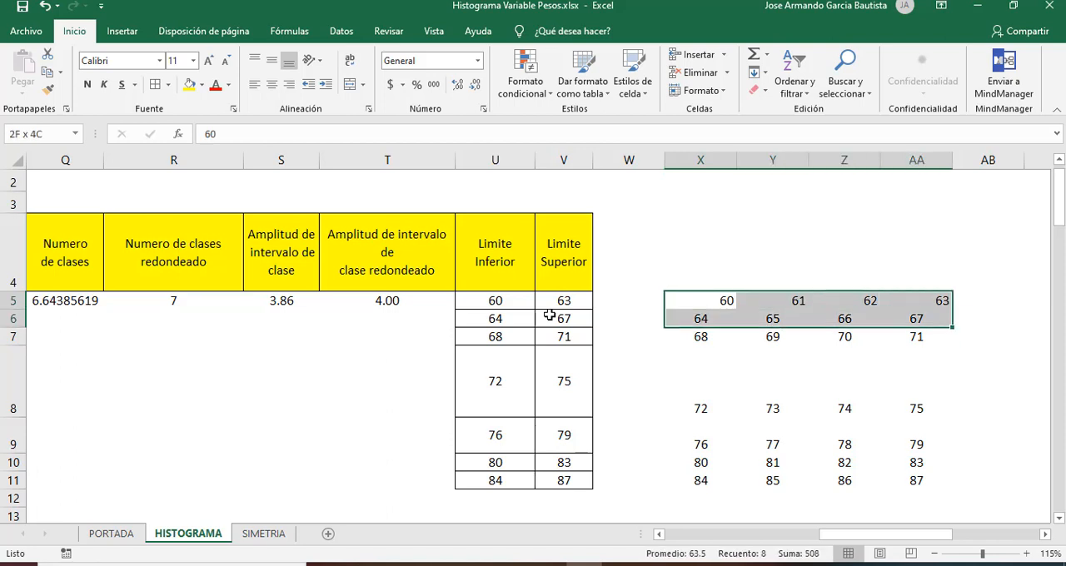
key(shift+Down)
key(shift+Down)
key(shift+Down)
key(shift+Down)
key(shift+Down)
key(ctrl+z)
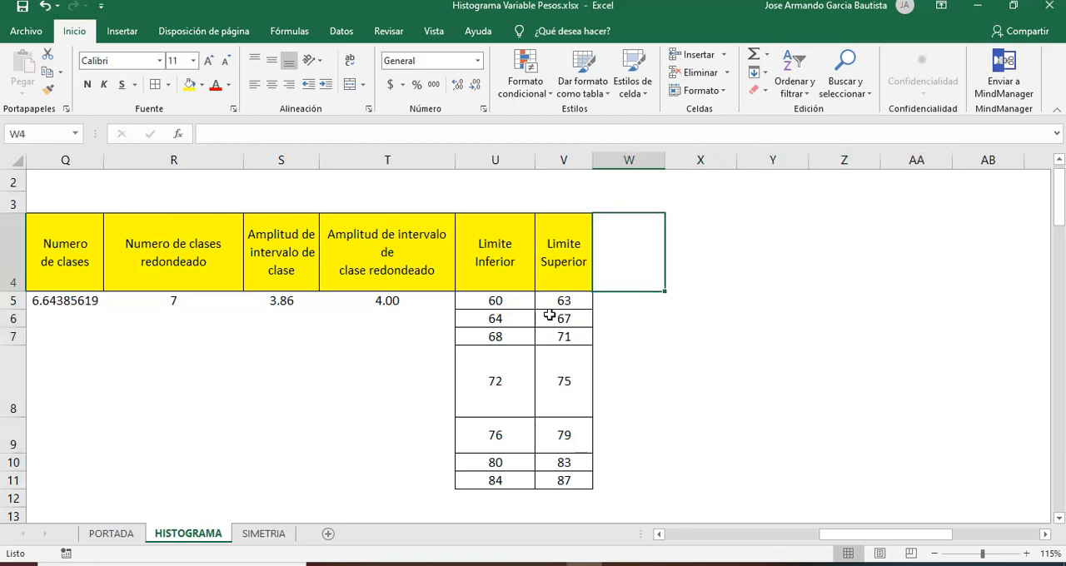
Step: Add the header FRECUENCIA in W4 and widen column W so the word fits on one line
text(FRE)
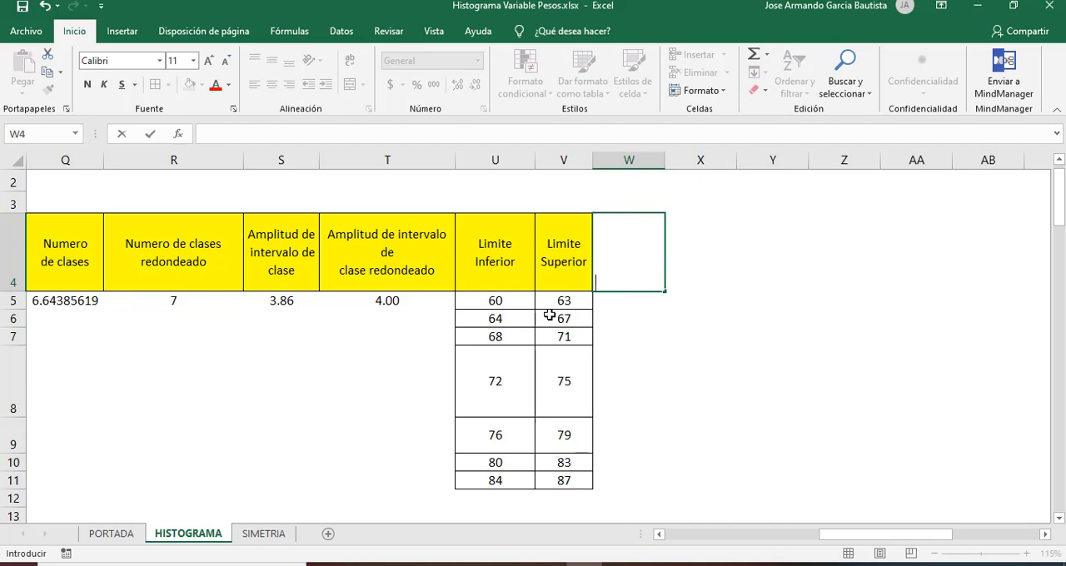
text(CUENCIA)
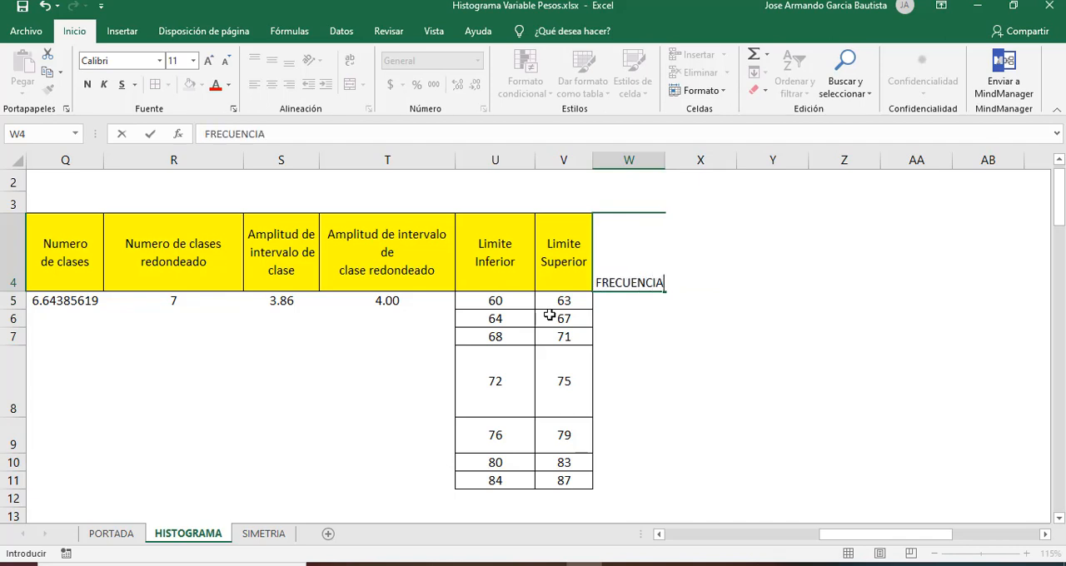
key(Return)
key(Up)
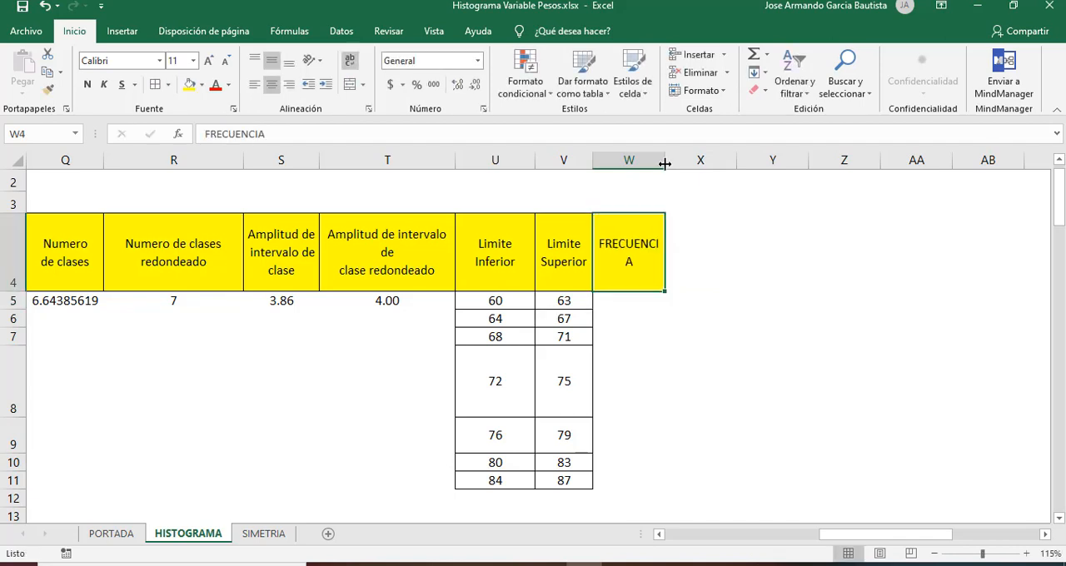
drag(664, 163, 695, 164)
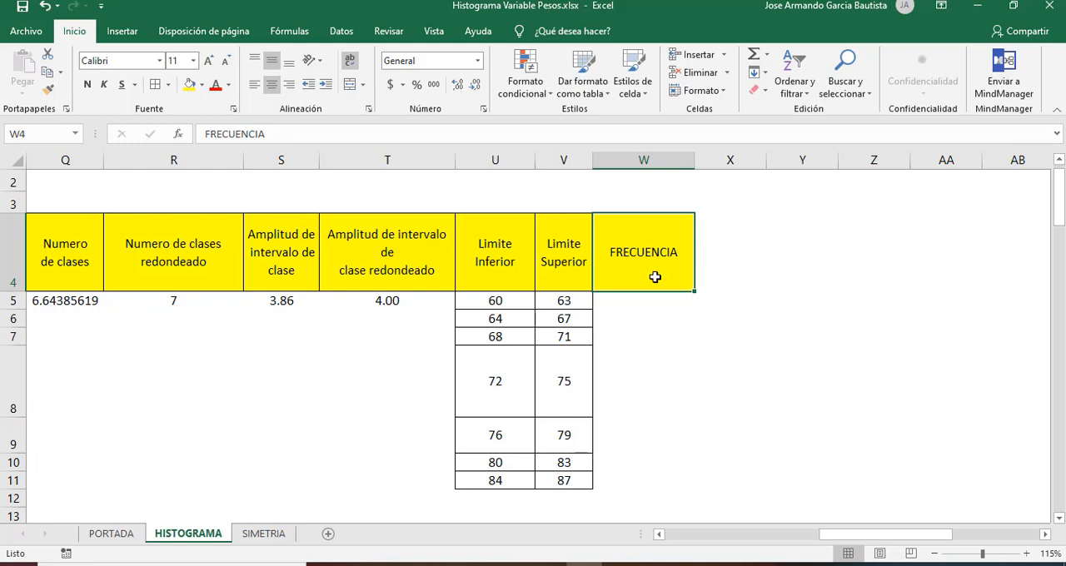
Step: Check the first class's limits and fill the data values within them, cells B14:B17, with yellow
key(Down)
key(Left)
key(Left)
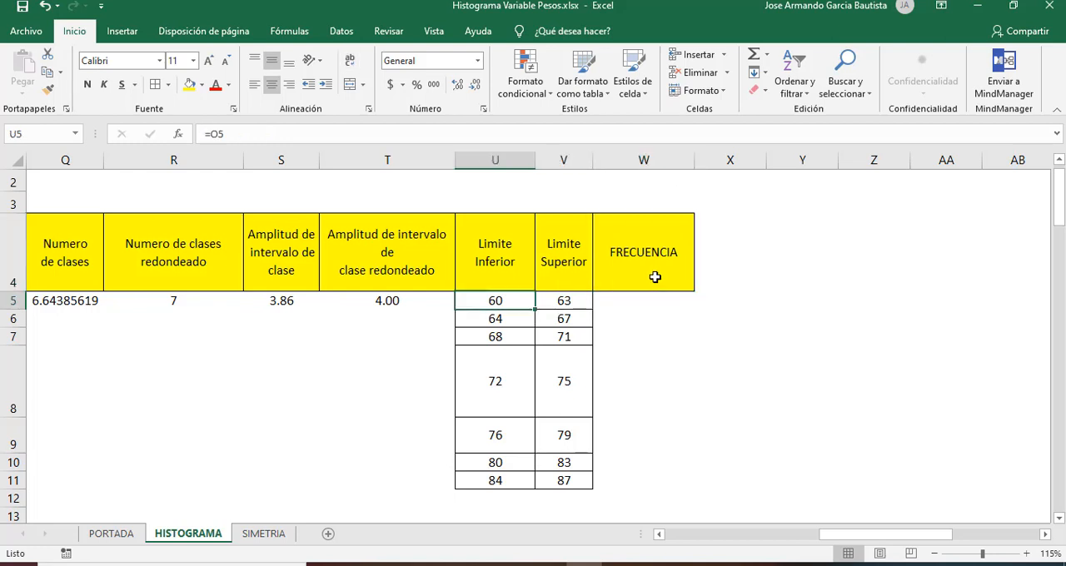
key(Right)
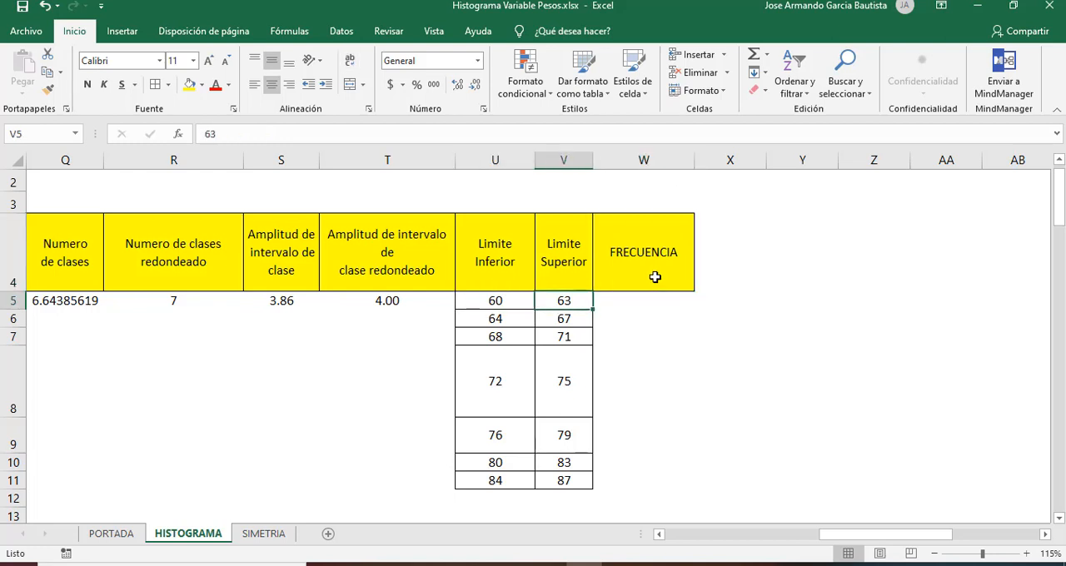
key(Left)
key(Right)
key(Left)
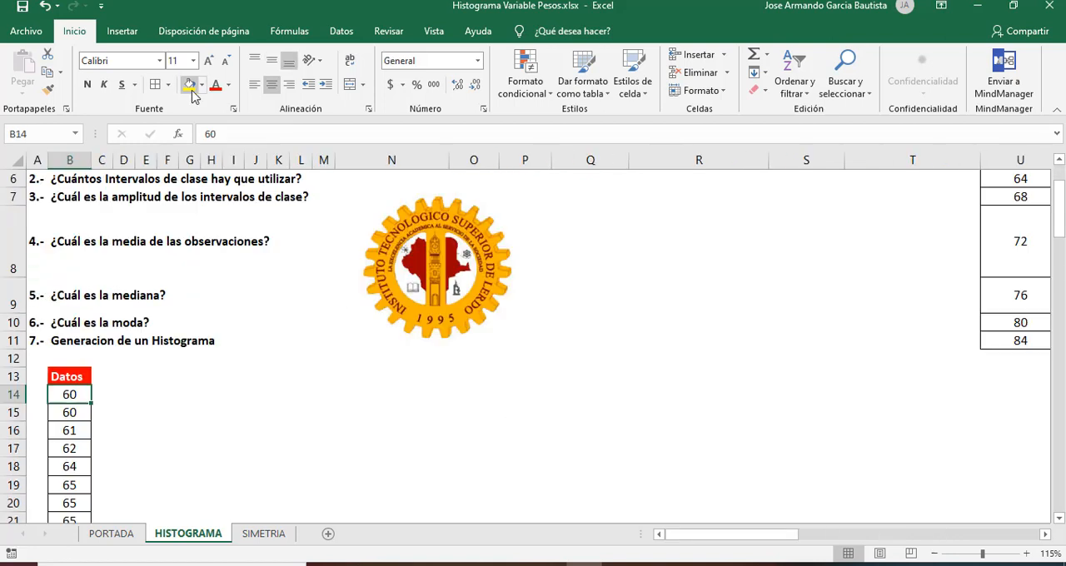
click(190, 85)
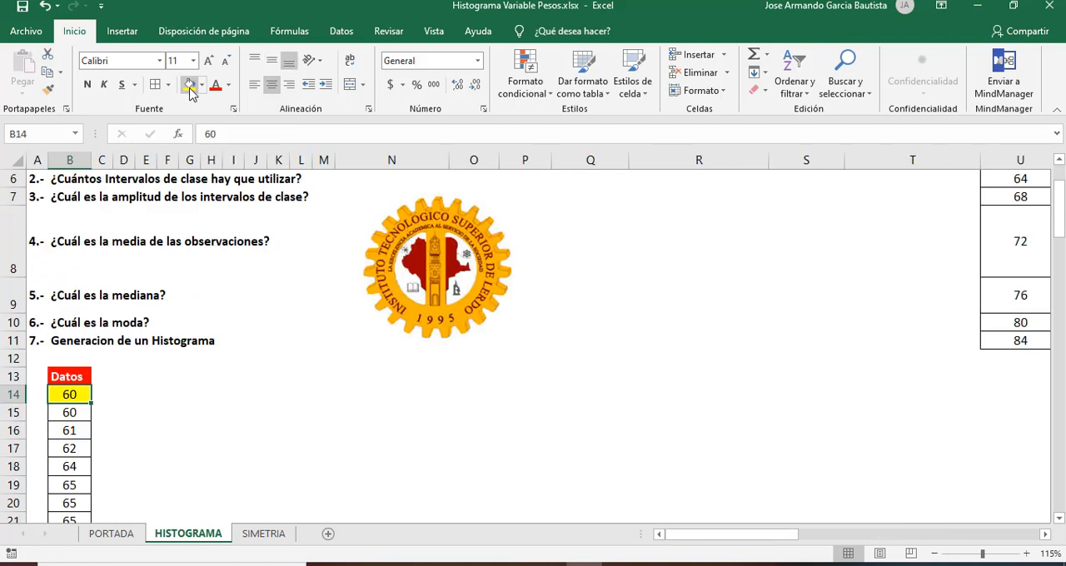
click(70, 414)
click(186, 89)
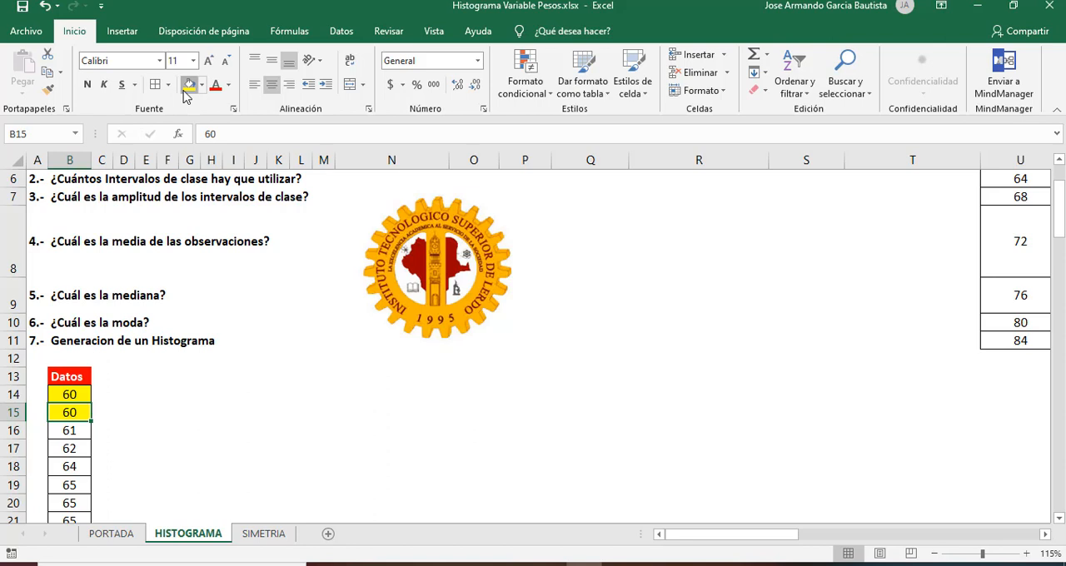
click(83, 428)
click(190, 87)
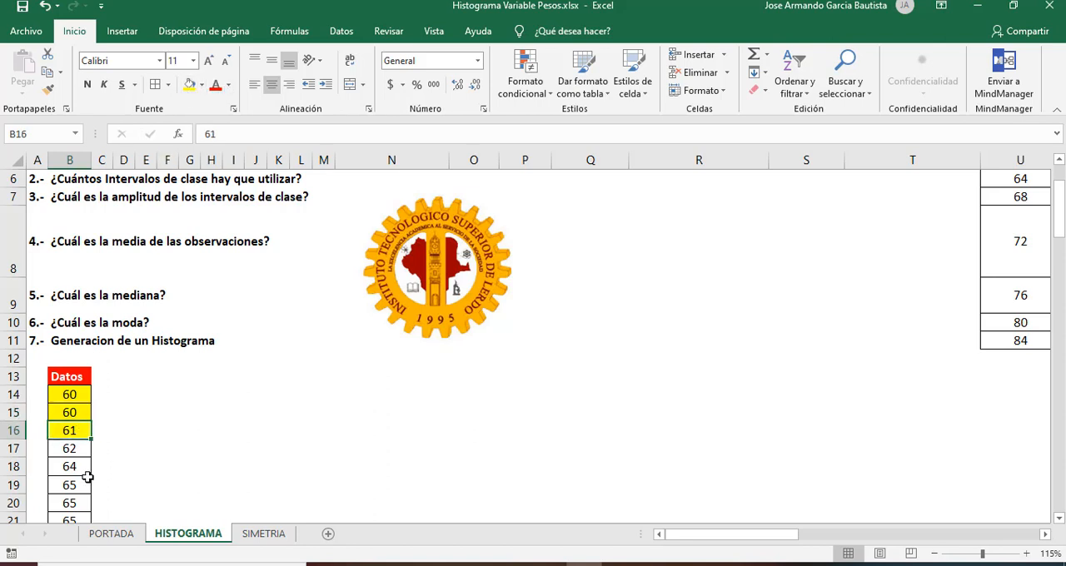
click(74, 449)
click(187, 84)
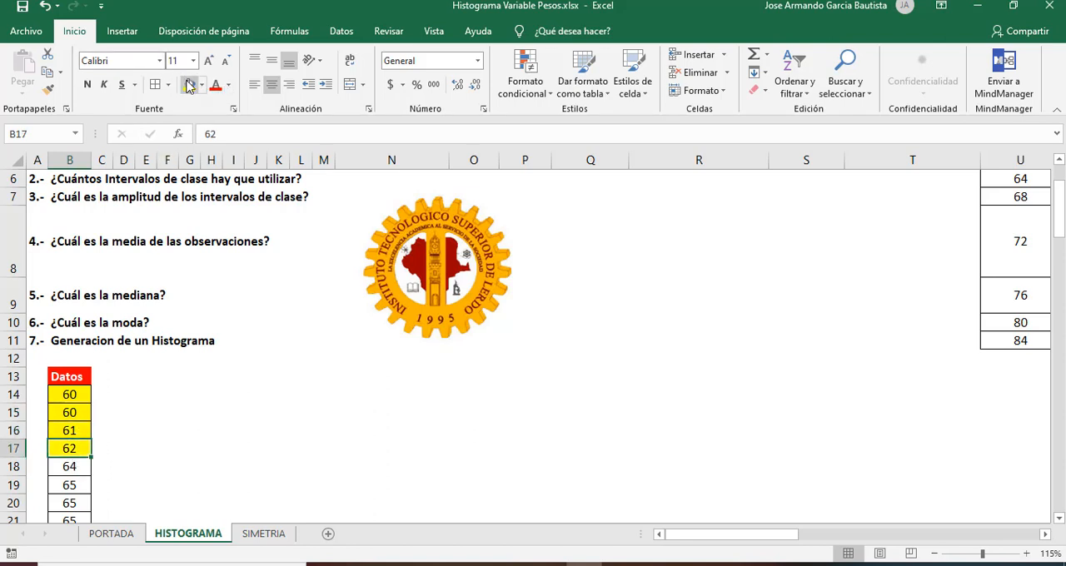
Step: Enter 4 in W5 as the frequency of the first class
click(669, 242)
key(Up)
key(Up)
key(Up)
key(Up)
key(Up)
key(Up)
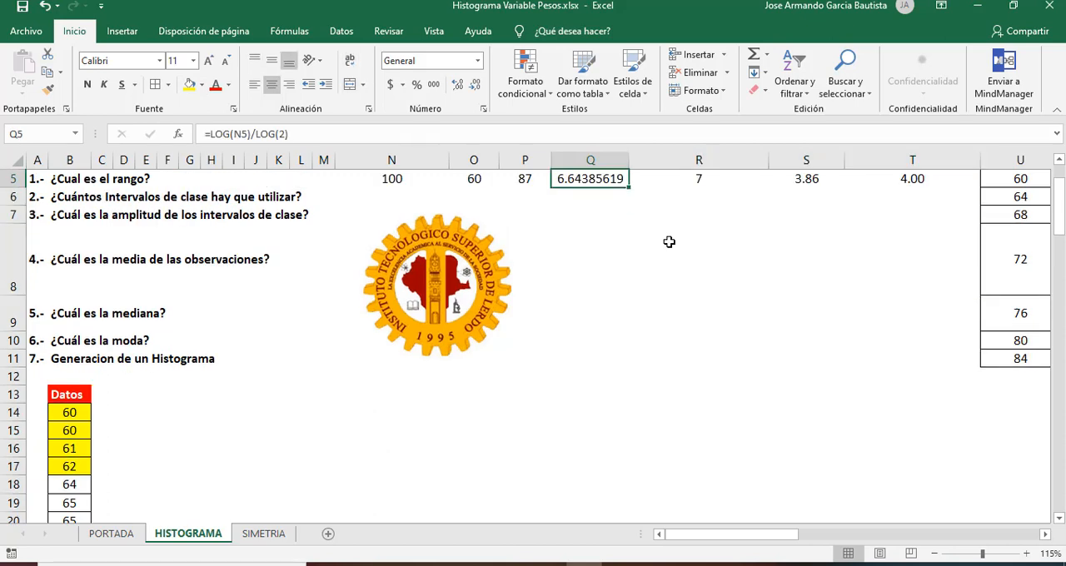
key(Down)
key(Down)
key(Down)
key(Right)
key(Right)
key(Right)
key(Right)
key(Right)
key(Right)
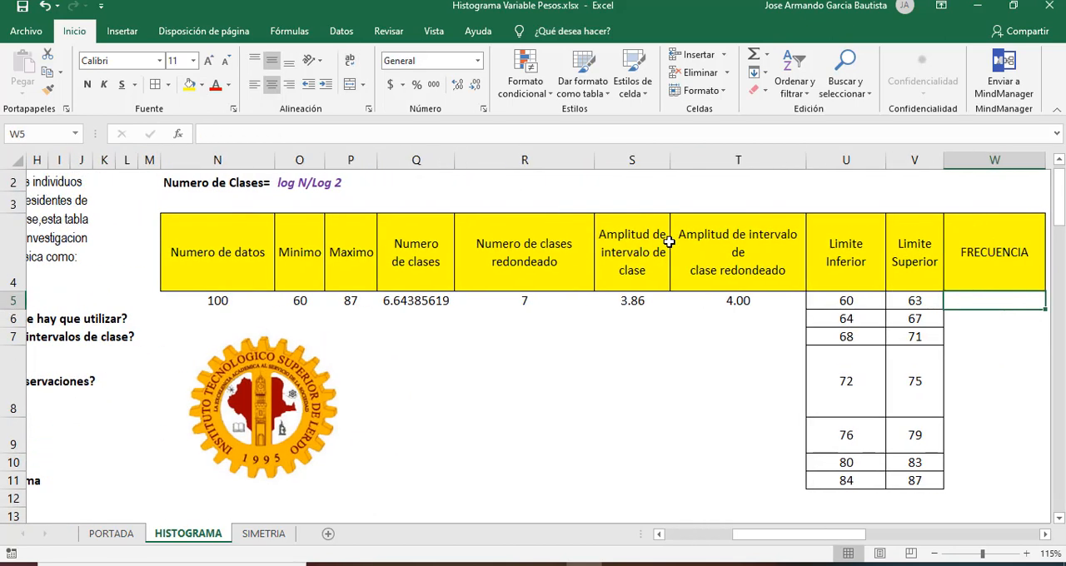
text(4)
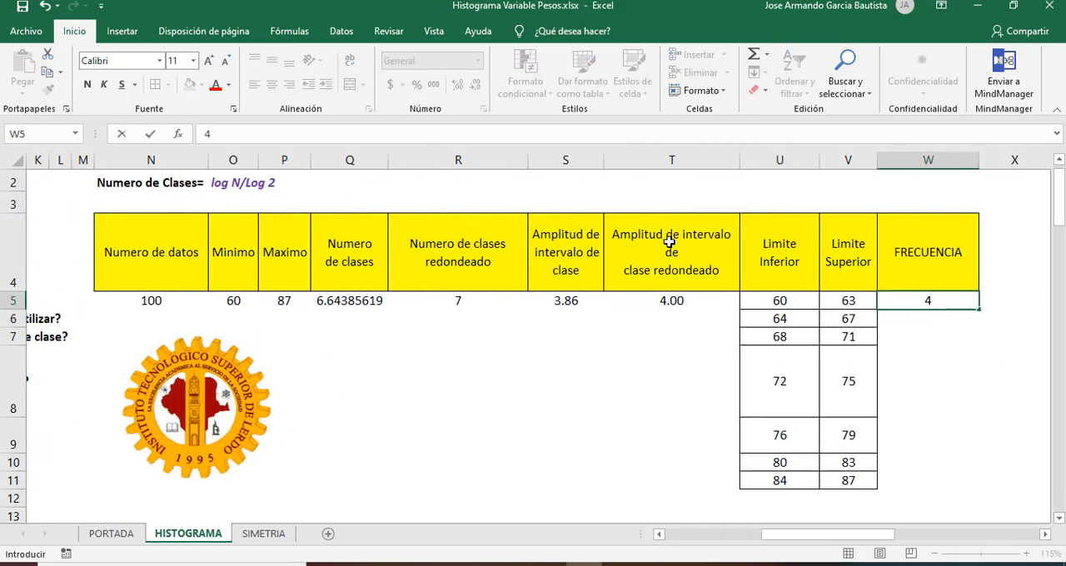
key(Return)
key(Up)
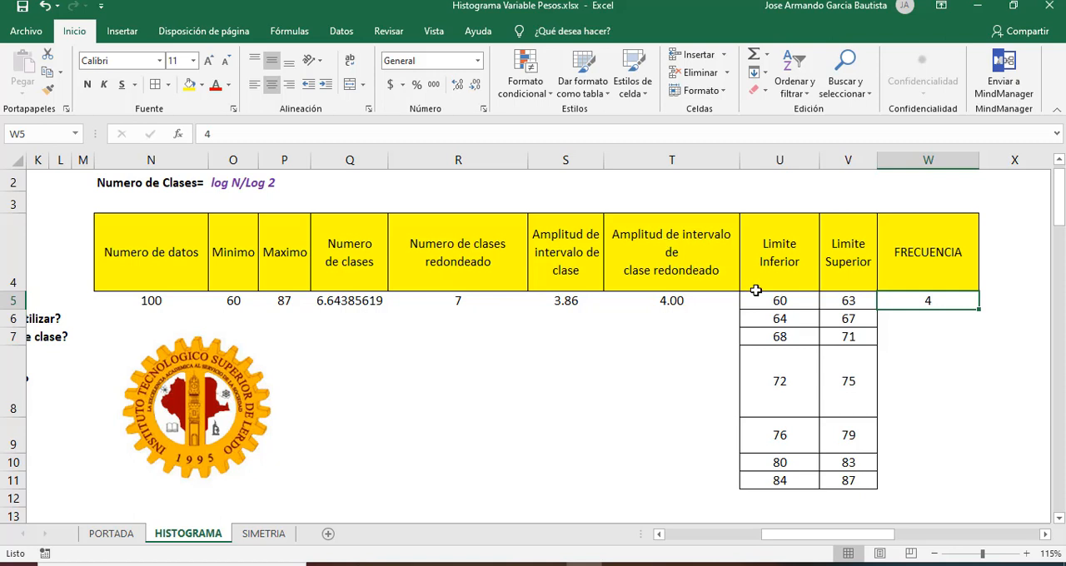
Step: Replace the content of W5 with a FRECUENCIA formula, taking the weights in B14:B113 as its data argument
click(774, 300)
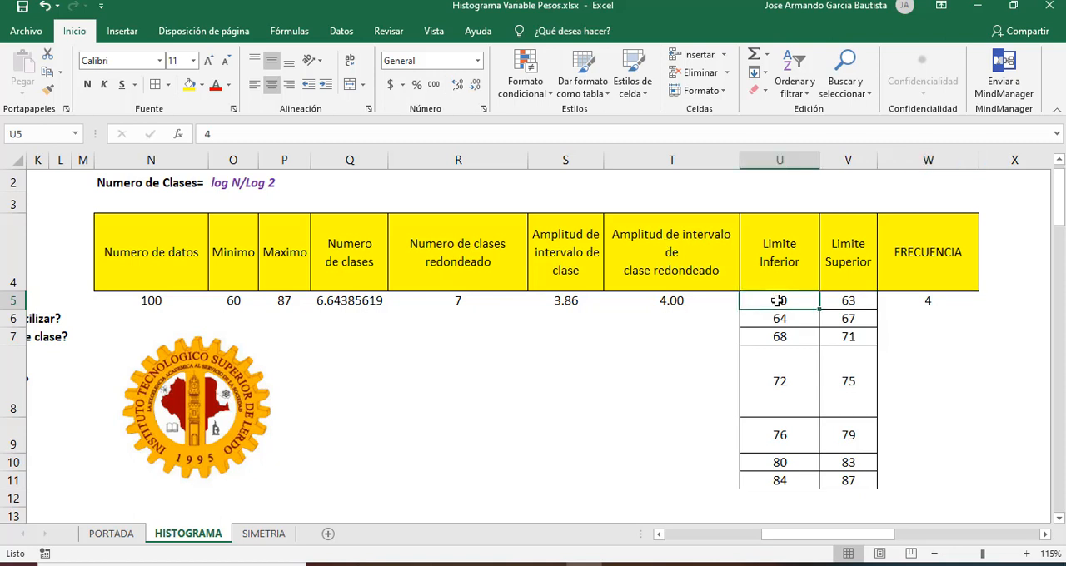
click(919, 297)
text(=)
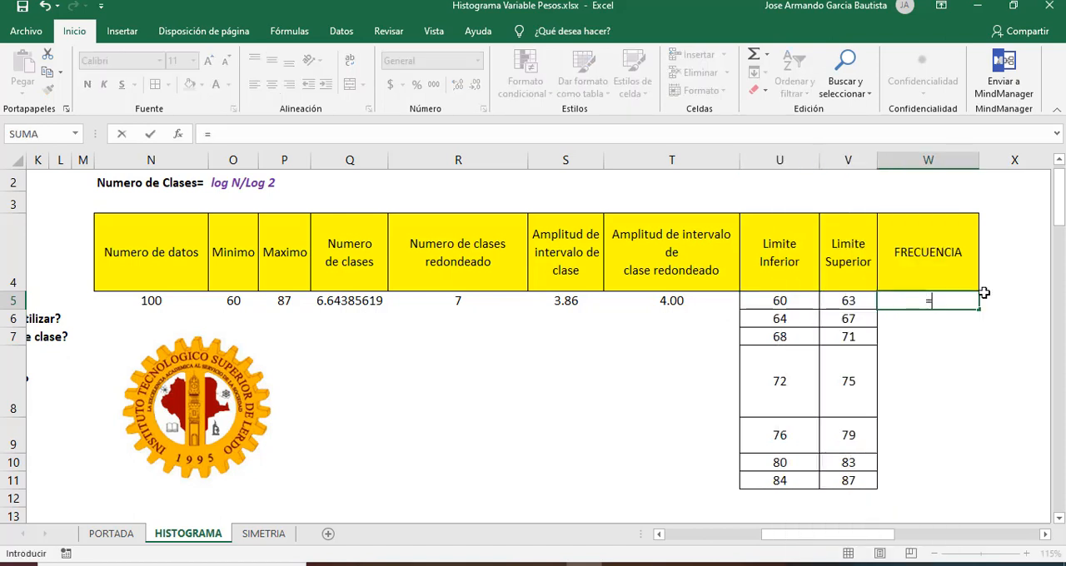
text(FRECUENCIA)
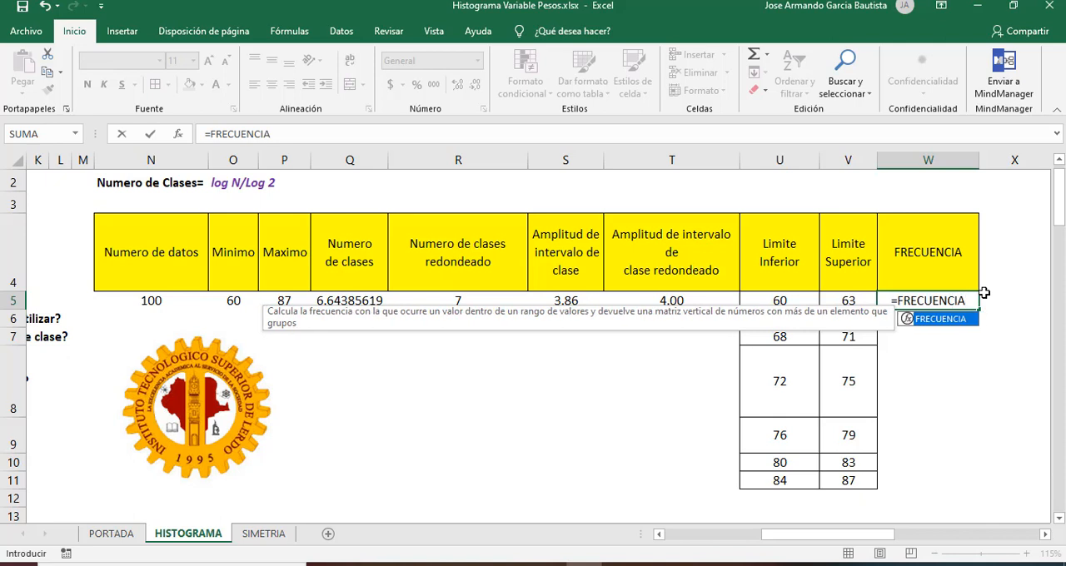
text(()
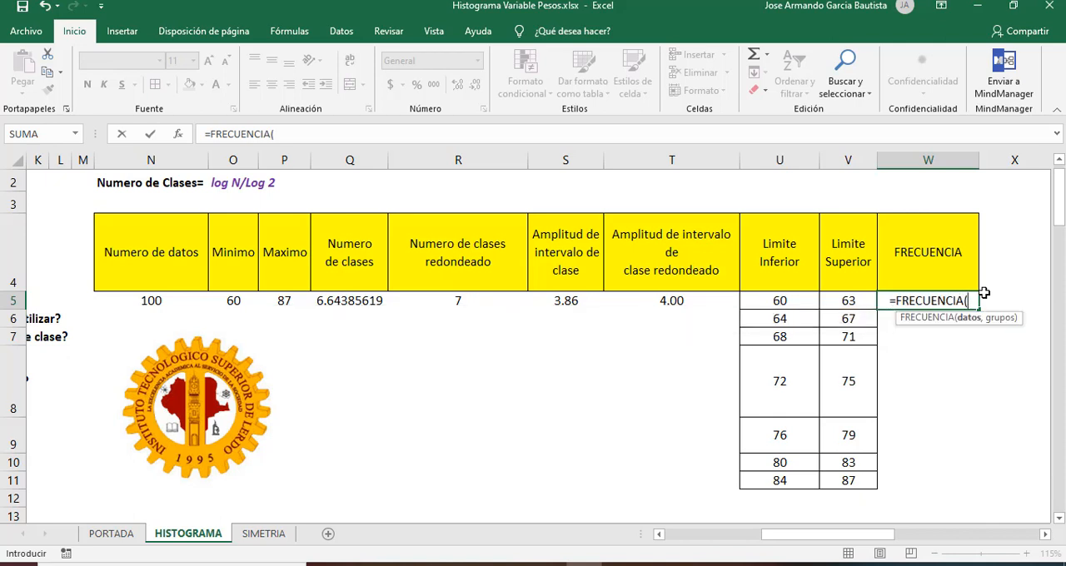
click(319, 136)
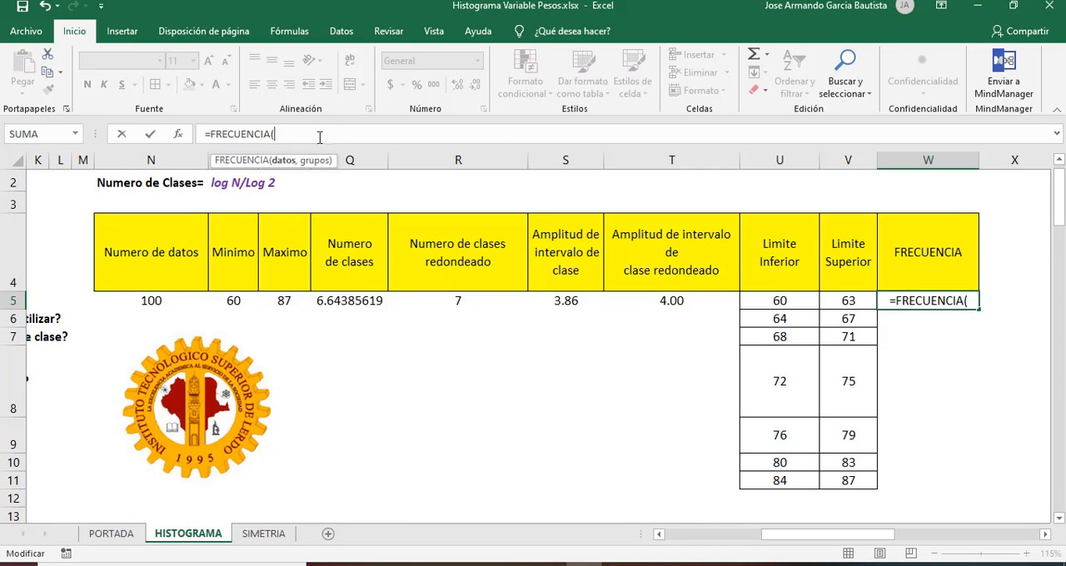
click(394, 398)
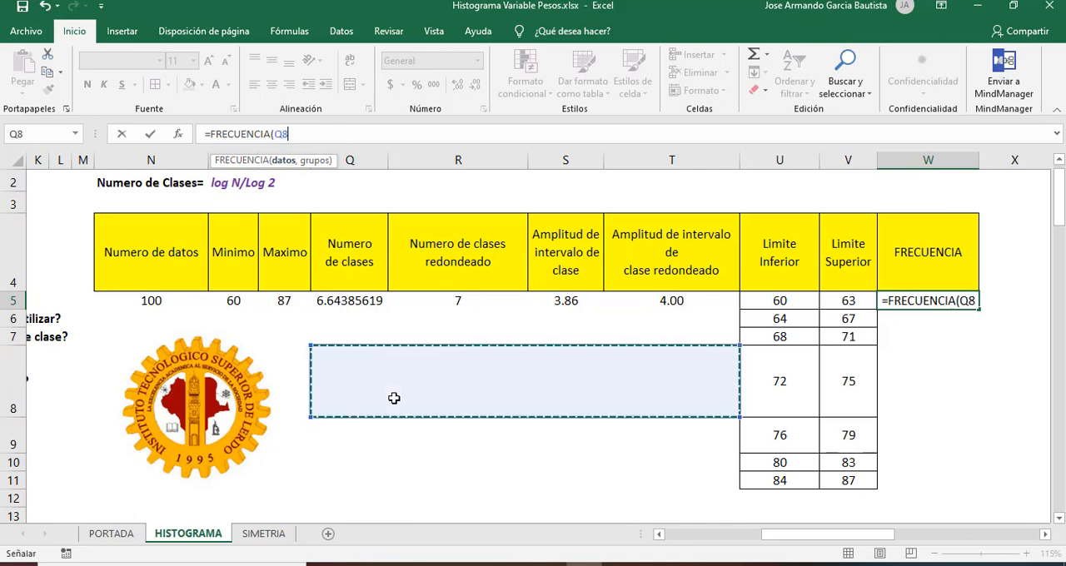
key(Left)
key(Left)
key(Left)
key(Left)
key(Left)
key(Left)
key(Left)
key(Left)
key(Left)
key(Left)
key(Left)
key(Left)
key(Left)
key(Left)
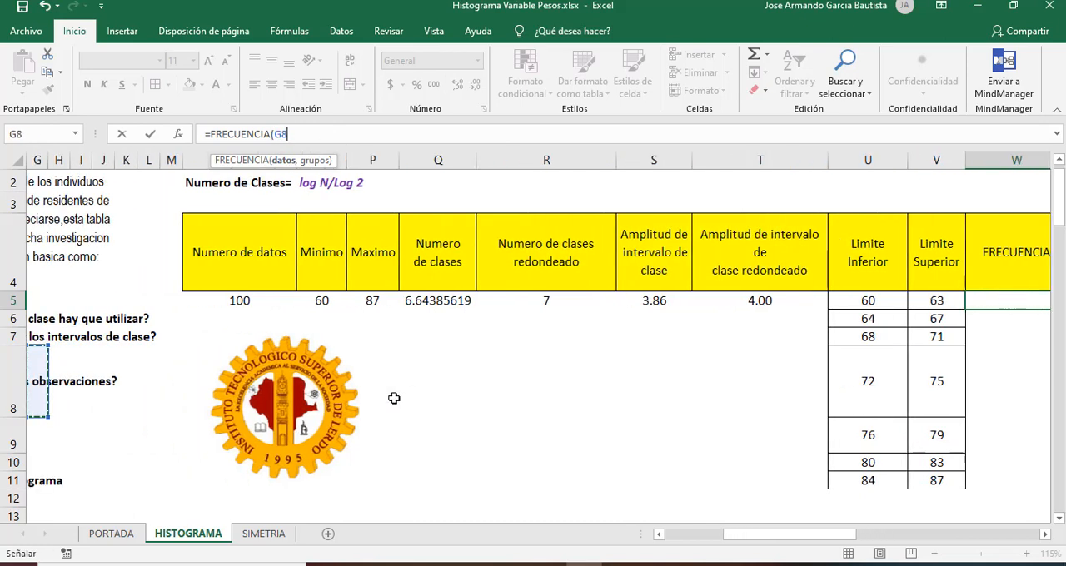
key(Left)
key(Left)
key(Down)
key(Down)
key(Down)
key(Down)
key(Down)
key(Down)
key(Down)
key(Down)
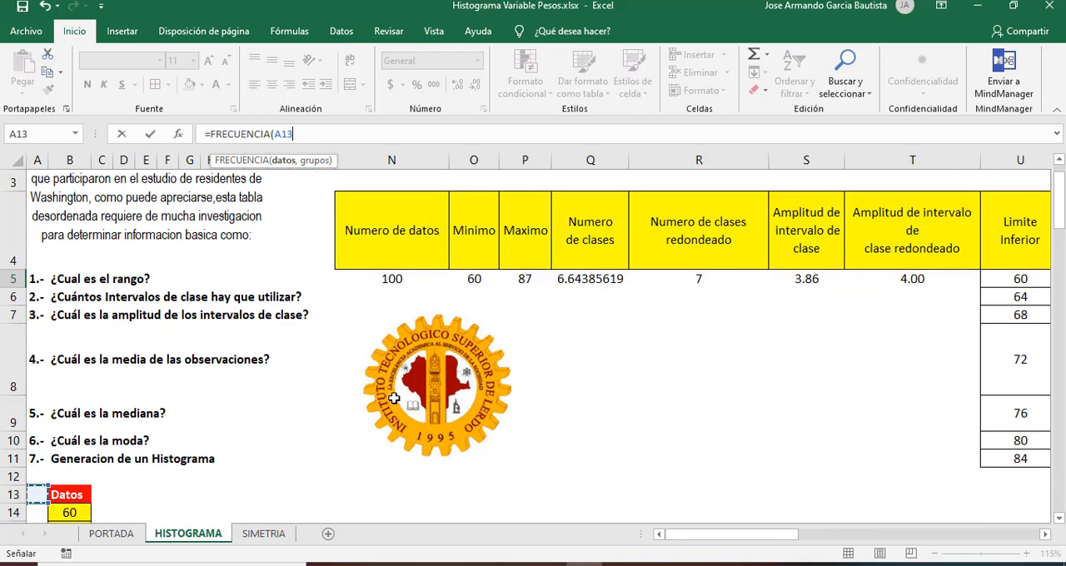
key(Up)
key(Up)
key(Up)
key(Right)
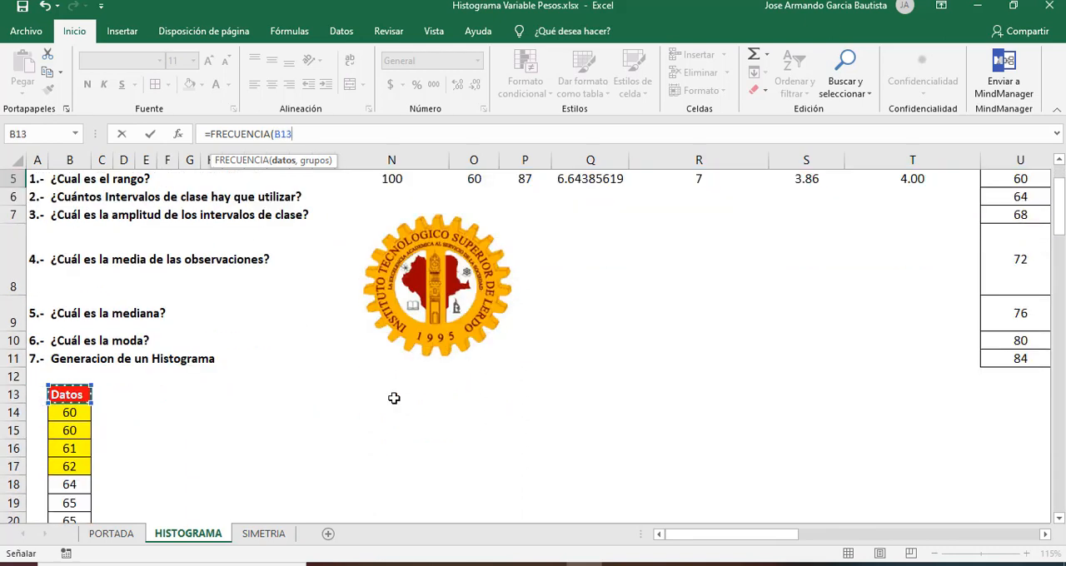
key(Down)
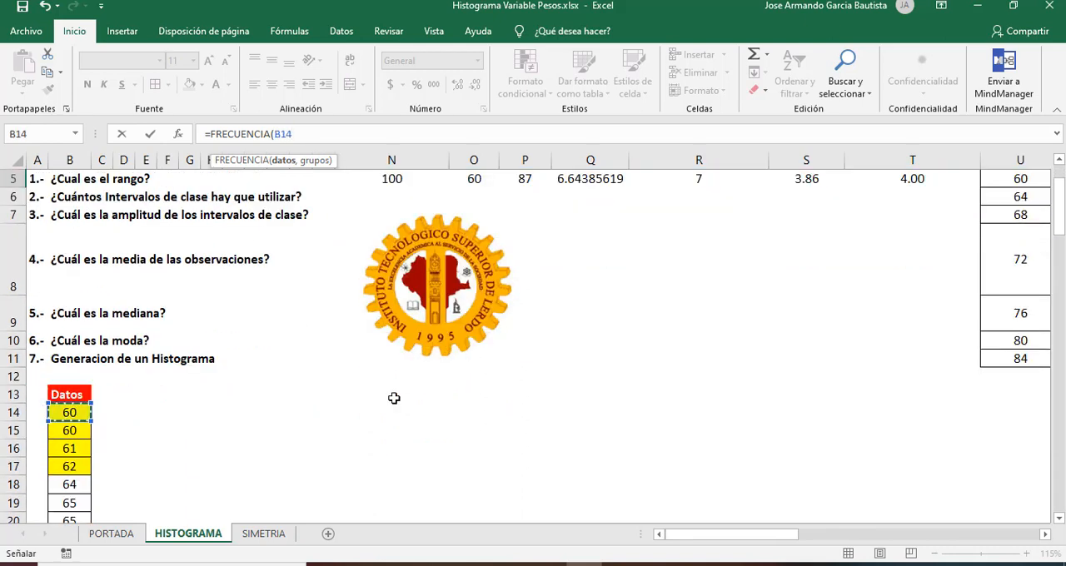
key(ctrl+shift+Down)
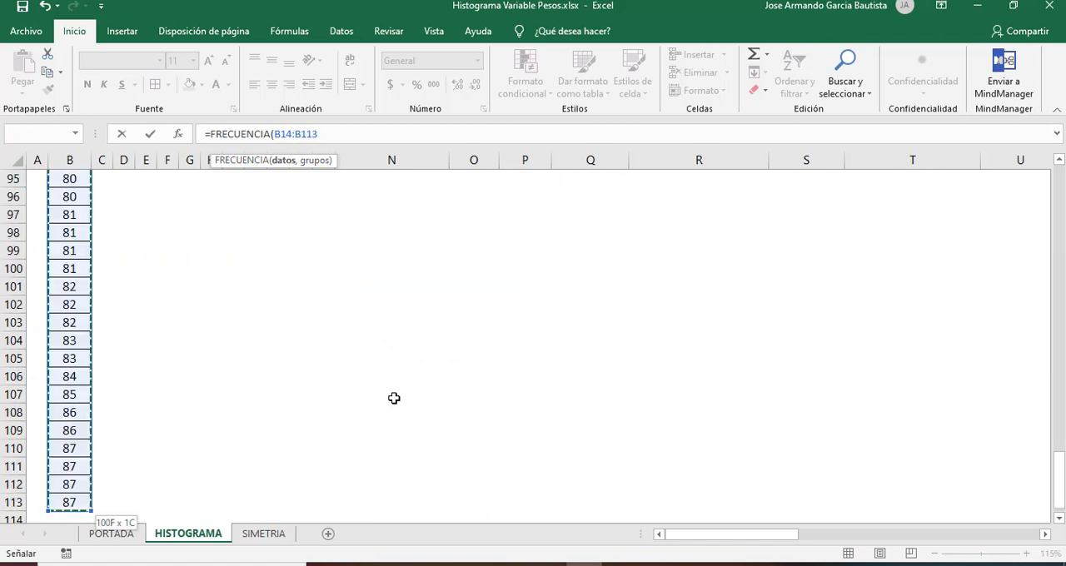
Step: Complete the W5 formula as =FRECUENCIA(B14:B113,V5:V11), using the upper limits as the groups
click(337, 135)
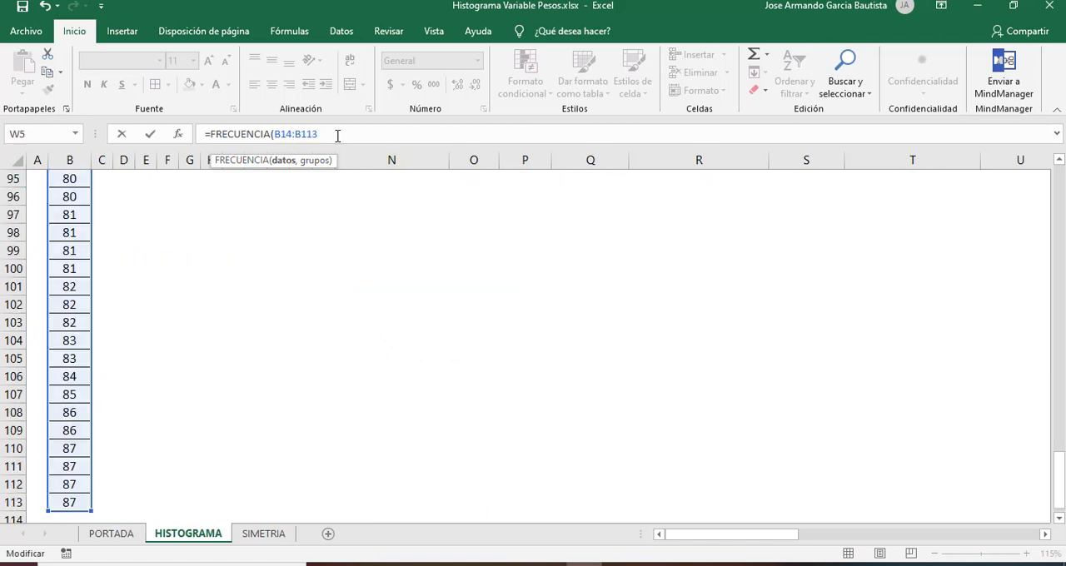
key(BackSpace)
text(,)
drag(1062, 483, 1054, 187)
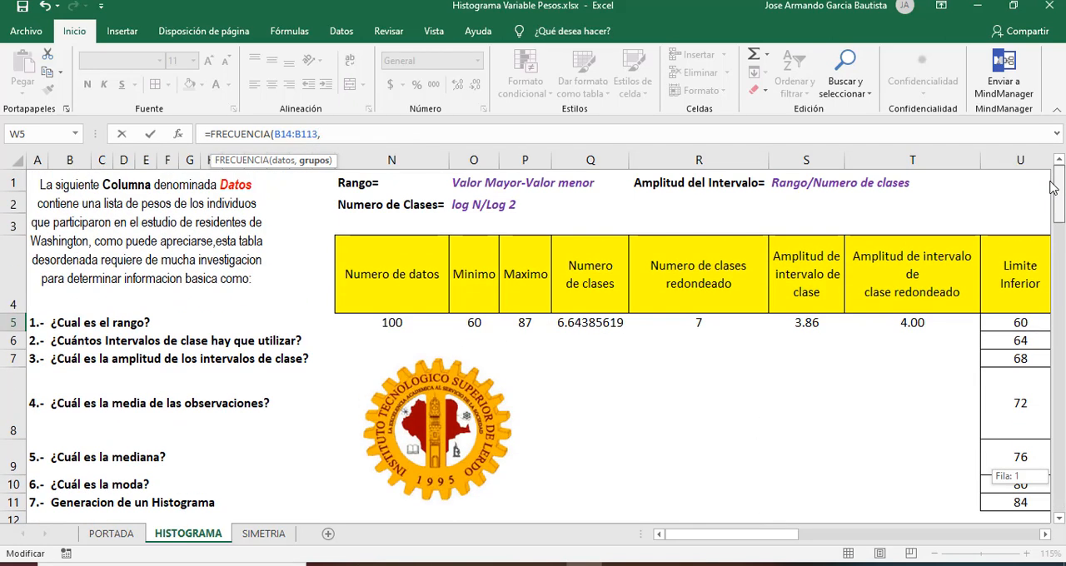
click(1046, 534)
double_click(1048, 537)
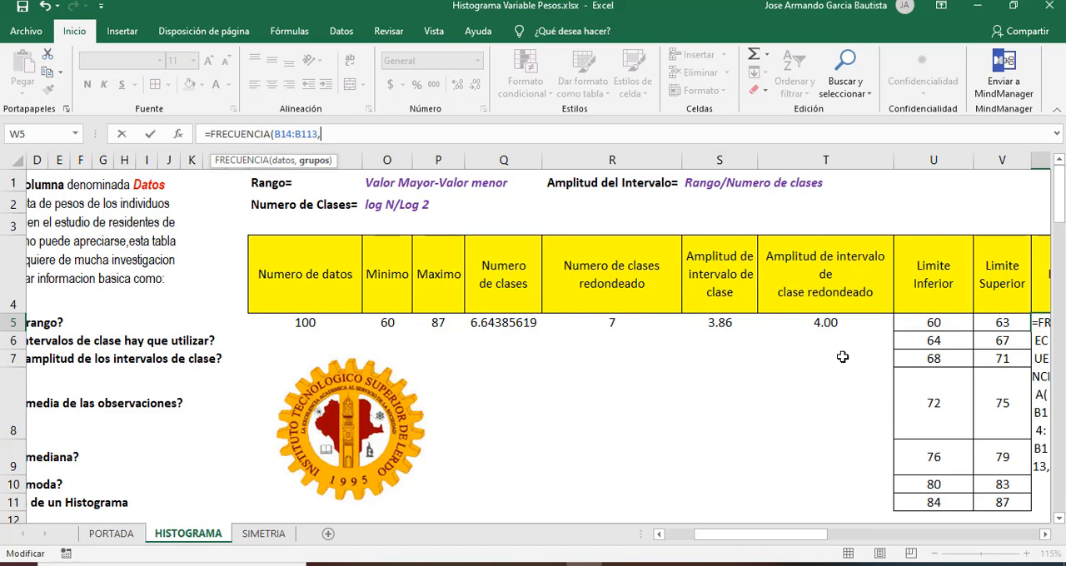
click(1015, 321)
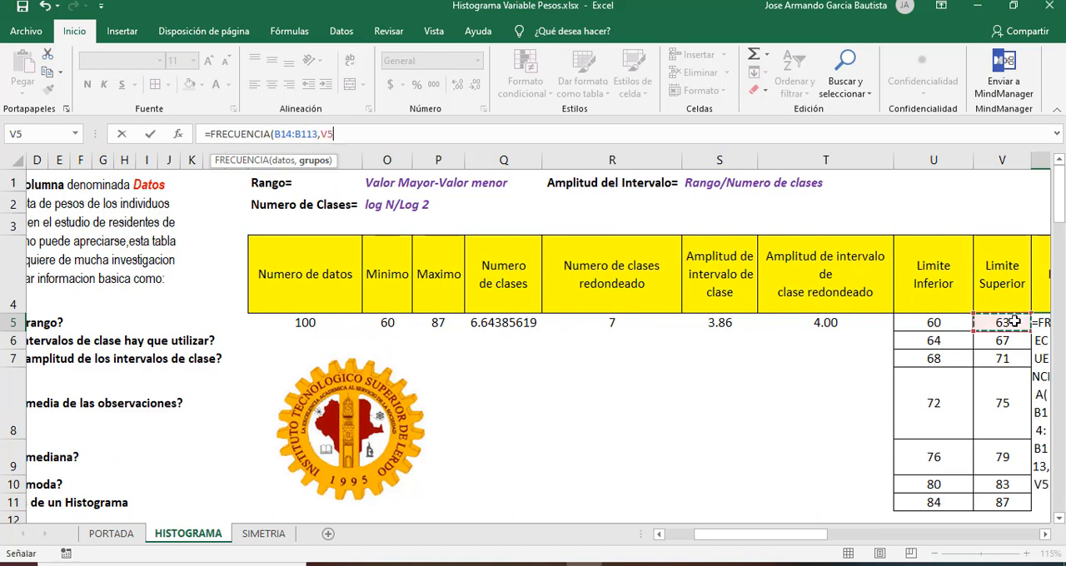
drag(1015, 322, 1027, 503)
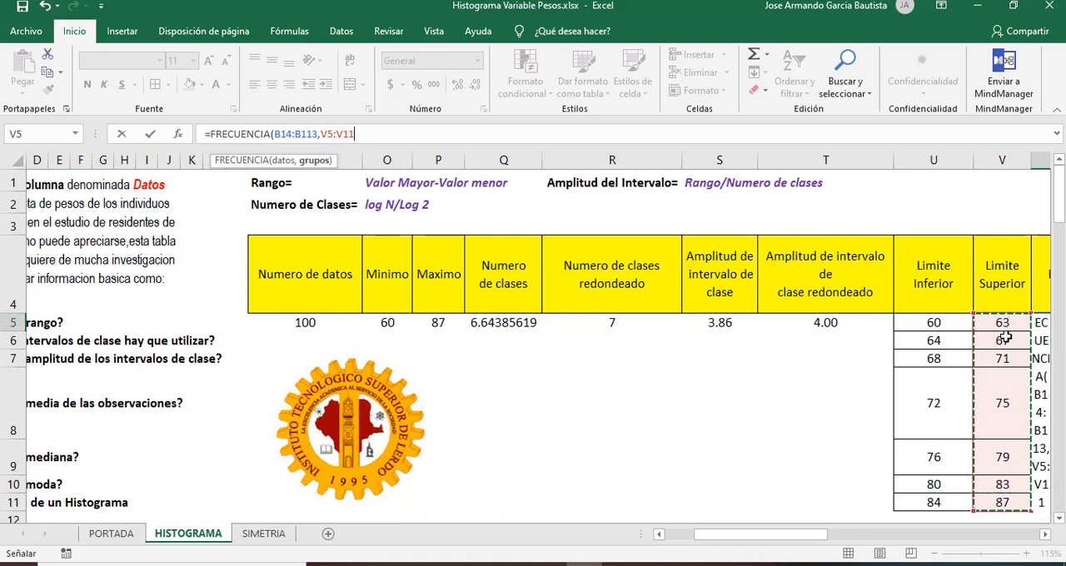
click(386, 134)
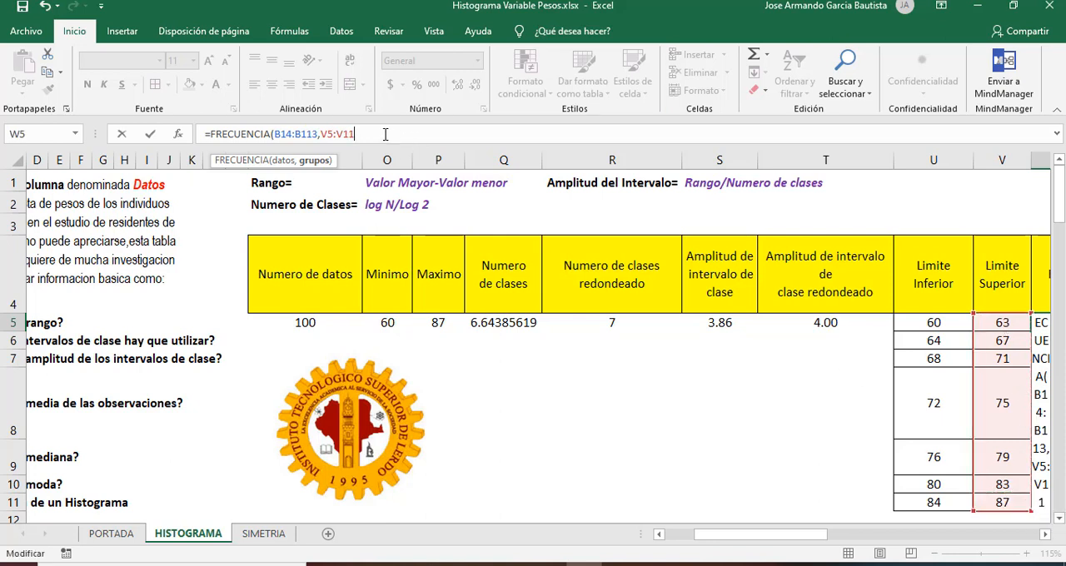
text())
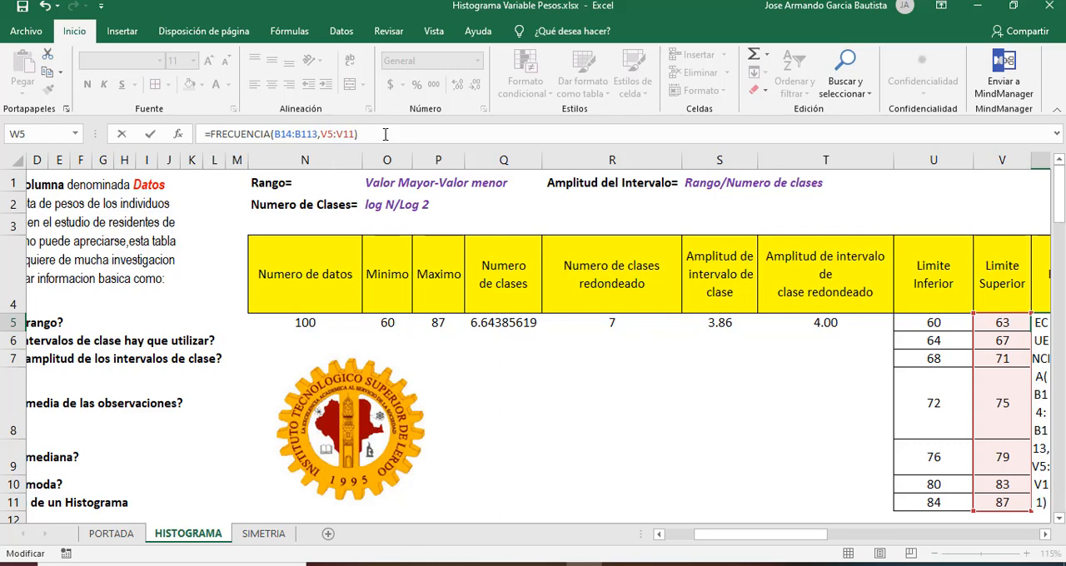
key(Return)
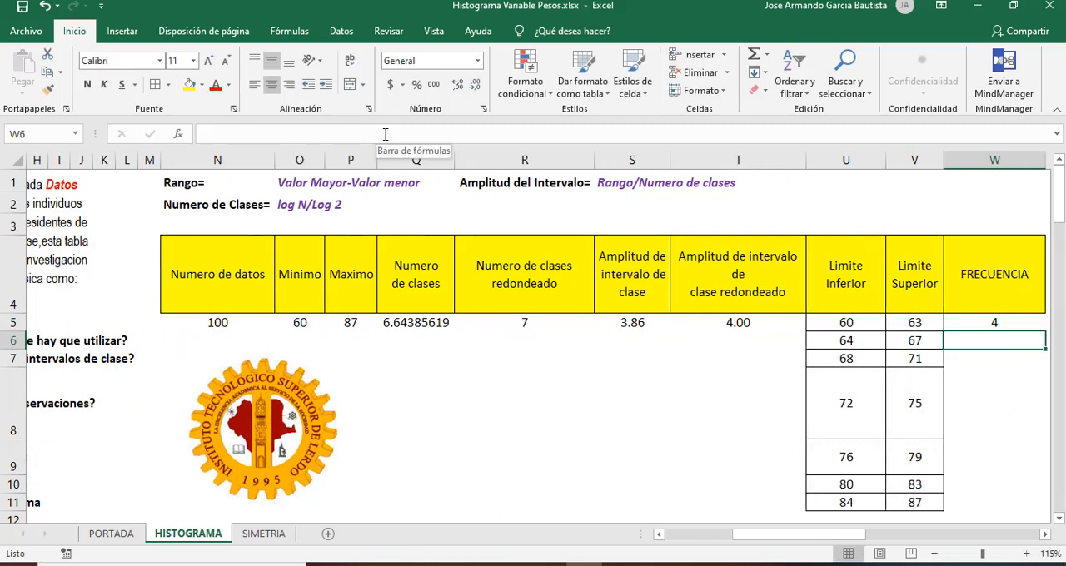
Step: Compare the formula result in W5 with the first class's limits and the yellow data cells B14:B17
key(Right)
key(Left)
key(Up)
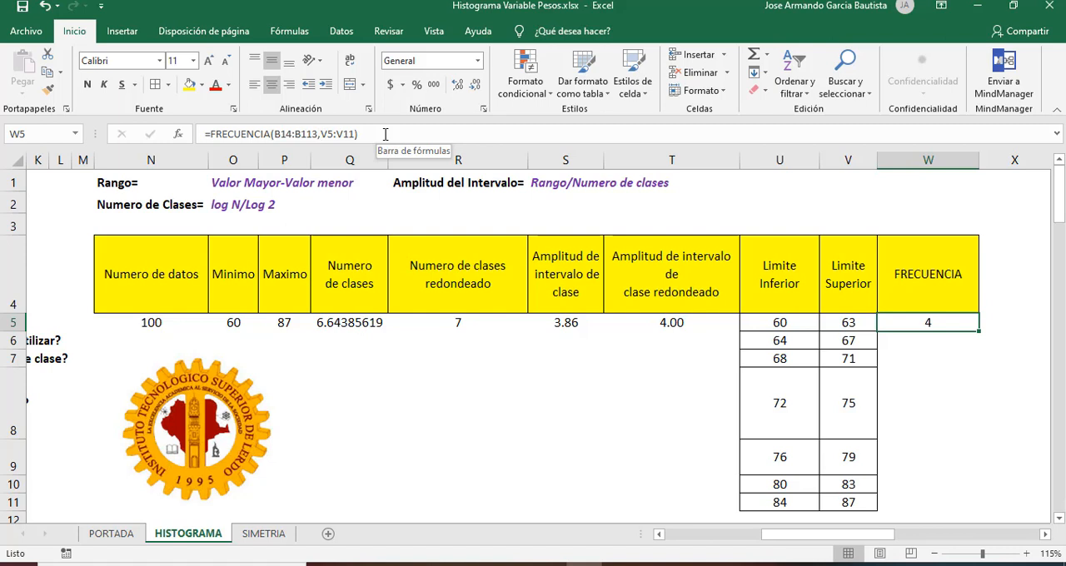
key(Down)
key(Up)
key(Right)
key(Left)
key(Left)
key(Left)
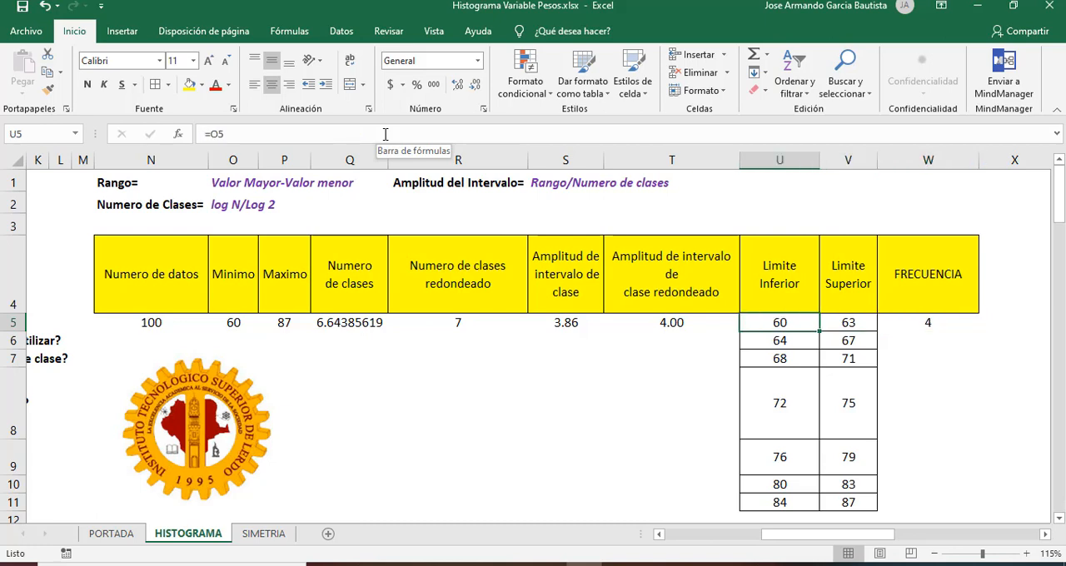
key(Left)
key(Left)
key(Left)
key(Left)
key(Left)
key(Left)
key(Left)
key(Left)
key(Left)
key(Left)
key(Left)
key(Left)
key(Left)
key(Left)
key(Left)
key(Left)
key(Left)
key(Left)
key(Left)
key(Left)
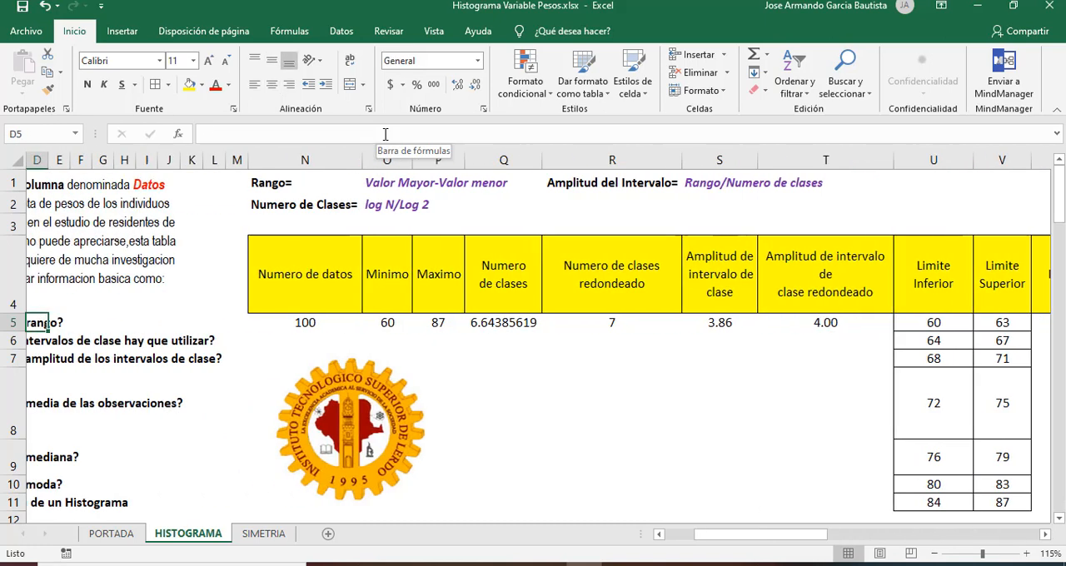
key(Down)
key(Down)
key(Down)
key(Down)
key(Down)
key(Down)
key(Down)
key(Down)
key(Down)
key(Down)
key(Down)
key(Down)
key(Down)
key(Down)
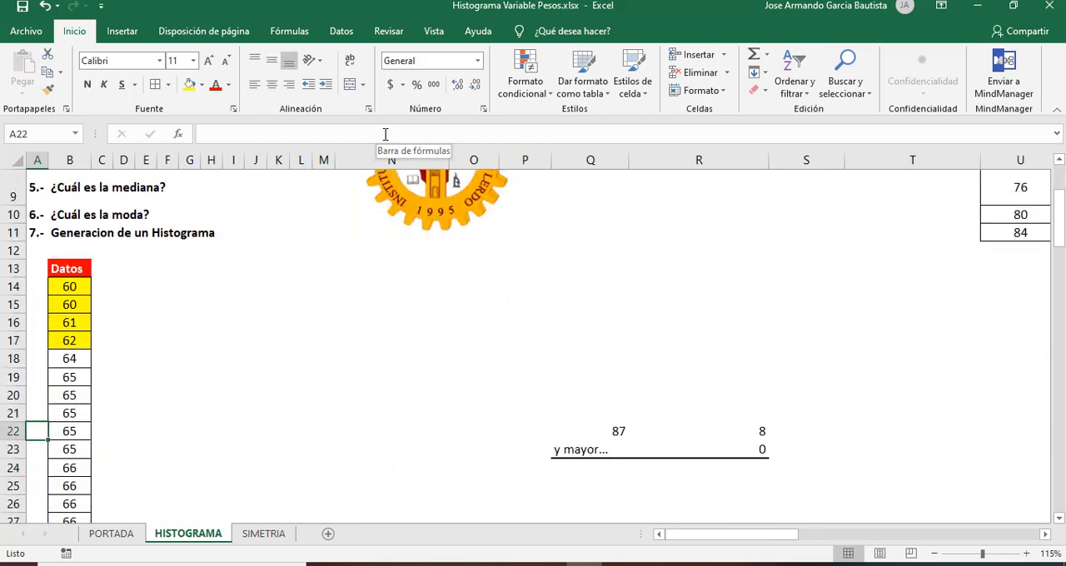
key(Up)
key(Up)
key(Up)
key(Up)
key(Up)
key(Right)
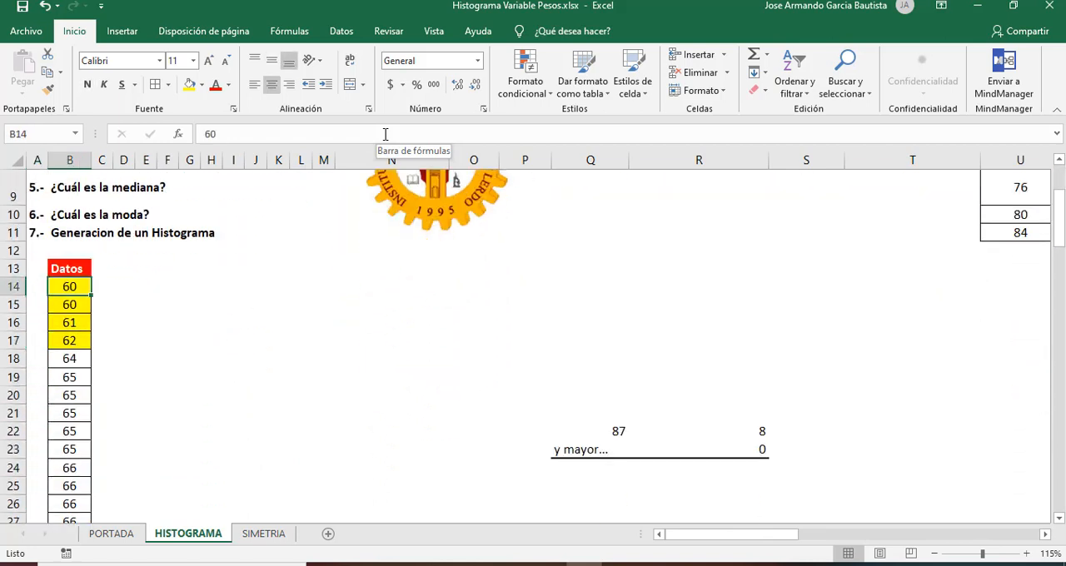
key(Down)
key(Down)
key(Down)
key(Up)
key(Up)
key(Up)
key(Up)
key(Up)
key(Up)
key(Up)
key(Up)
key(Up)
key(Up)
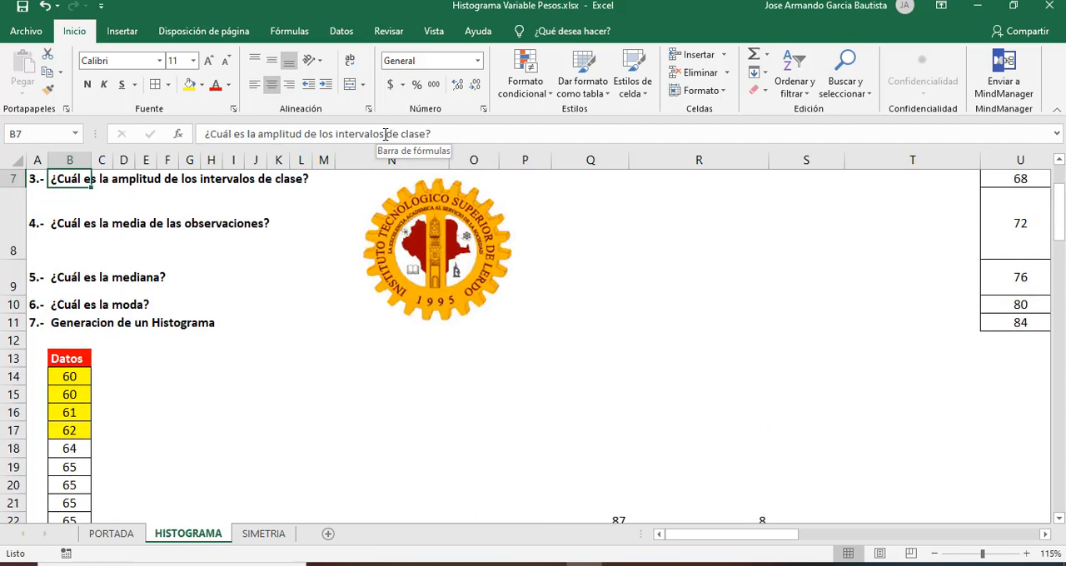
key(Up)
key(Up)
key(Up)
key(Right)
key(Right)
key(Right)
key(Right)
key(Right)
key(Right)
key(Right)
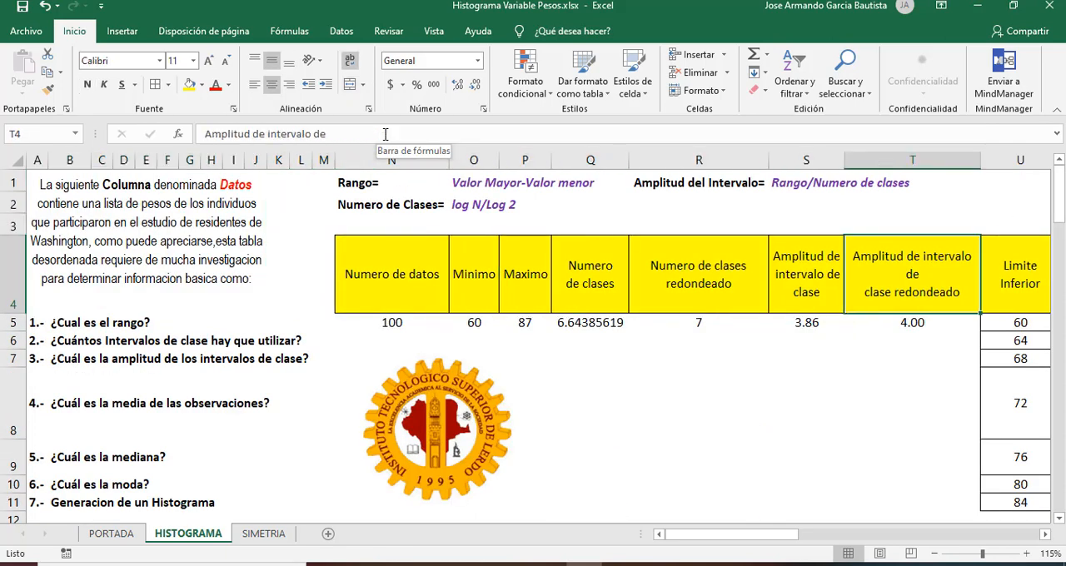
Step: Apply the FRECUENCIA formula of W5 as an array formula across W5:W11
key(Right)
key(Right)
key(Right)
key(Down)
key(shift+Down)
key(shift+Down)
key(shift+Down)
key(shift+Down)
key(shift+Down)
key(shift+Down)
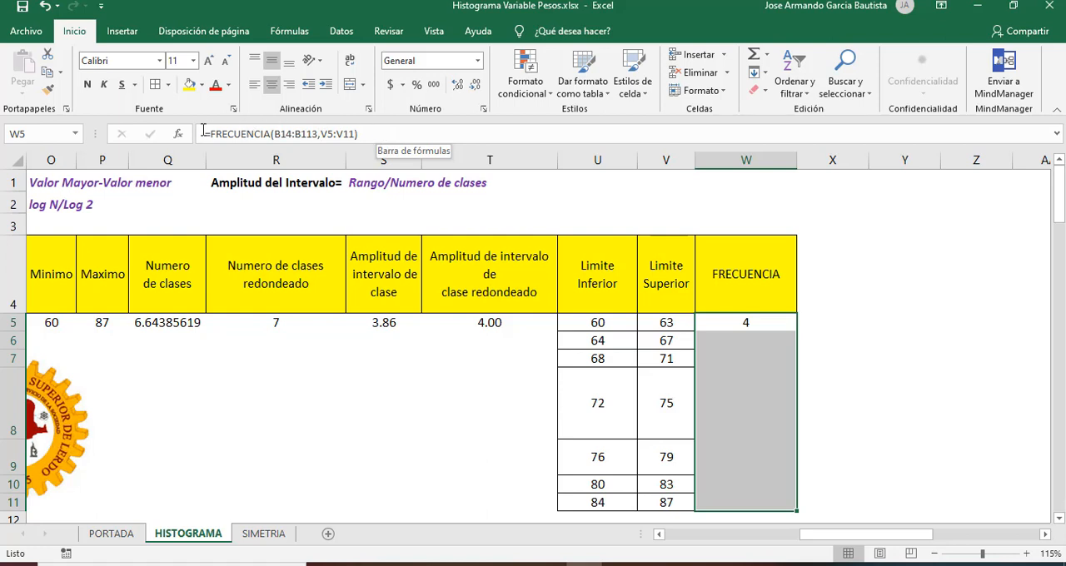
click(399, 138)
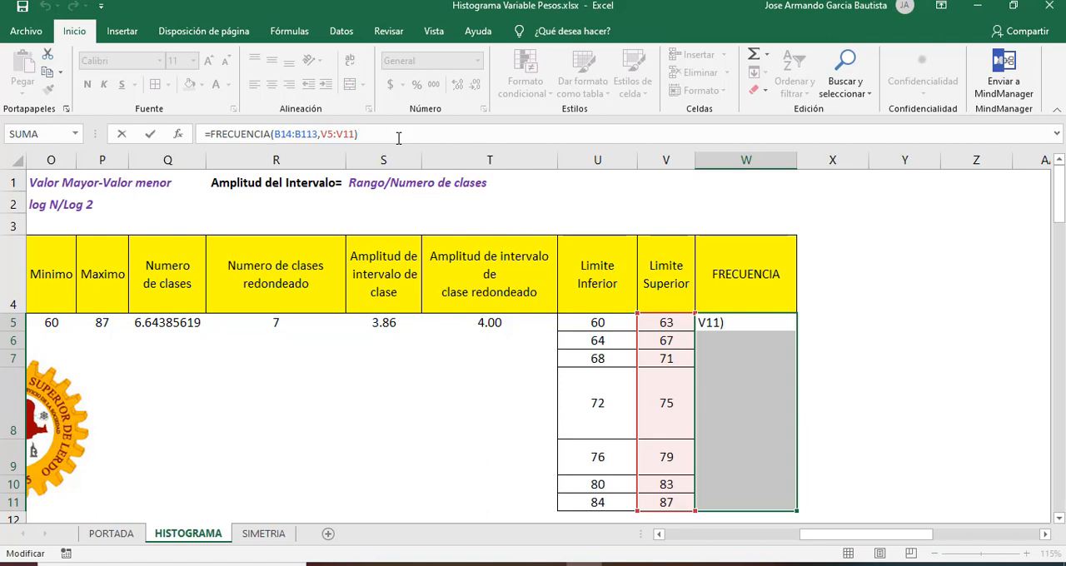
key(ctrl+shift+Return)
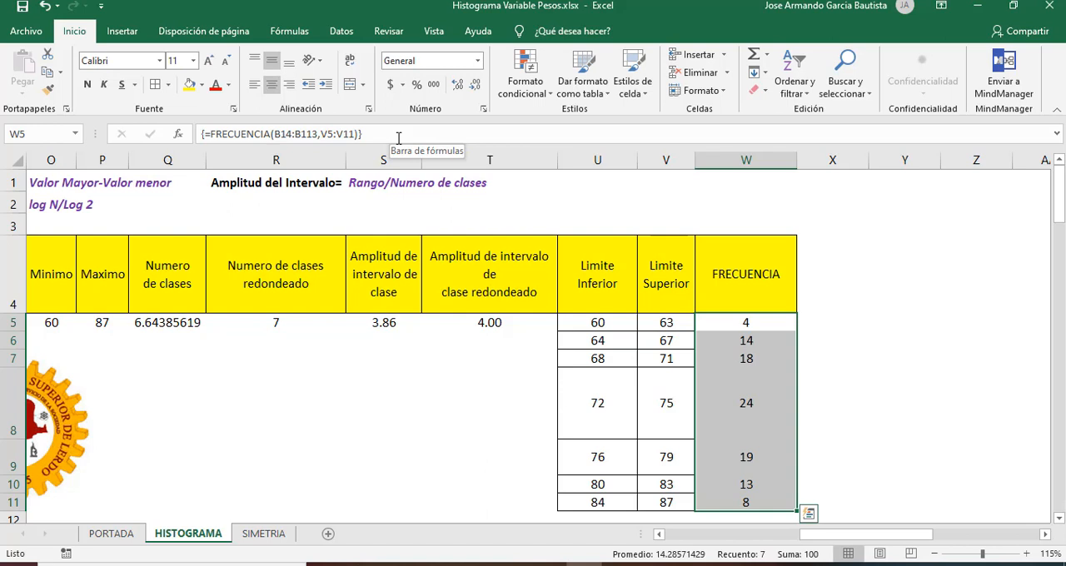
click(244, 133)
click(372, 132)
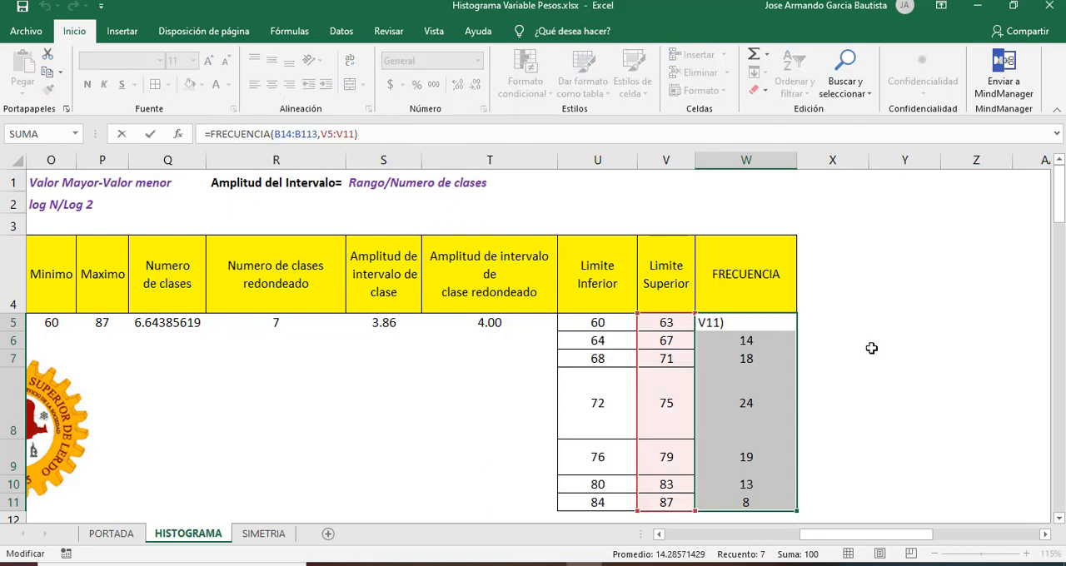
click(871, 348)
click(646, 265)
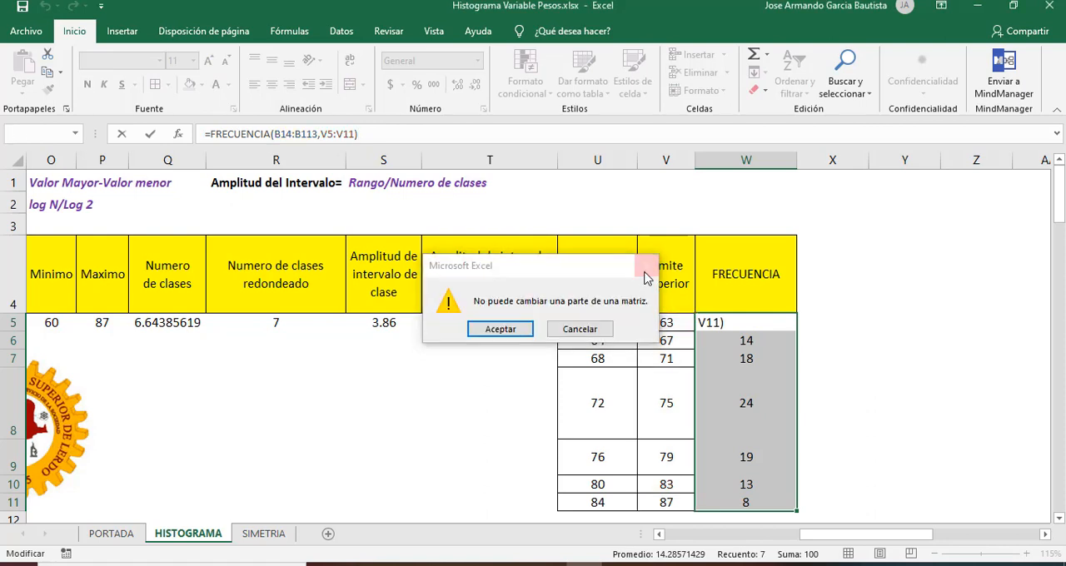
click(880, 401)
Step: Add borders to all the frequency cells W5:W11
click(721, 341)
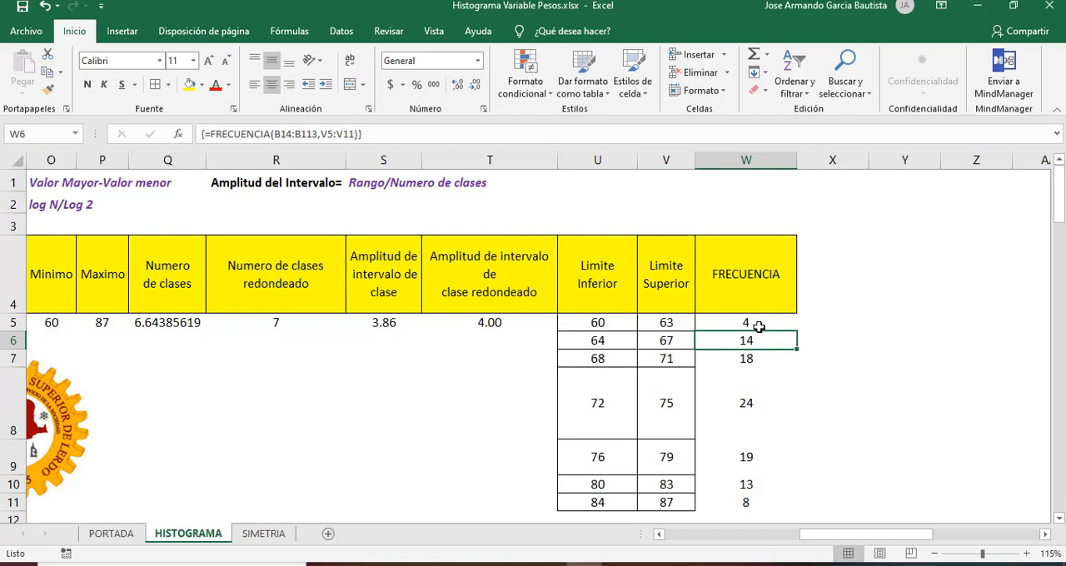
drag(754, 323, 740, 504)
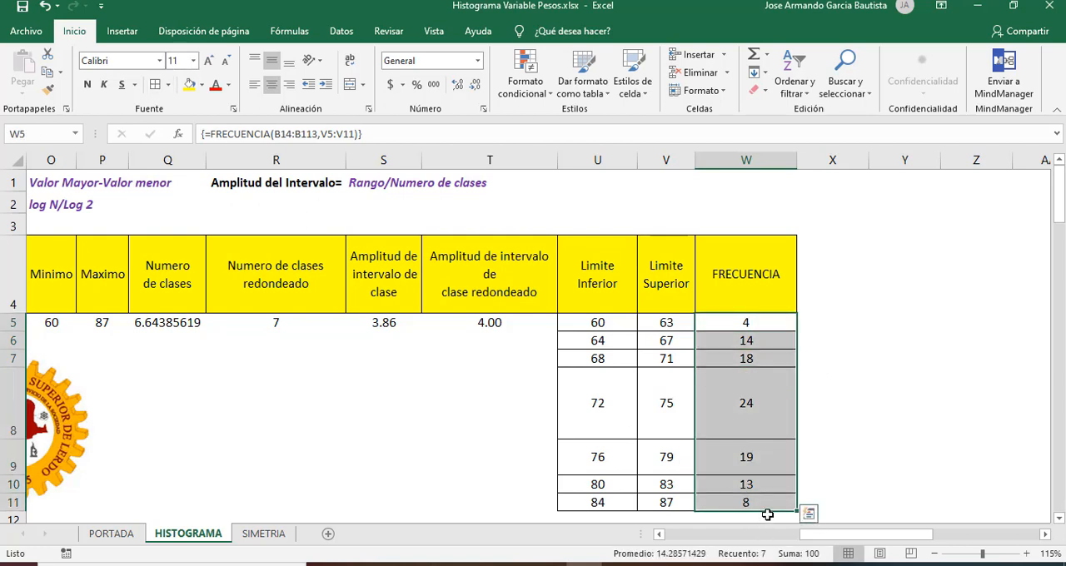
click(767, 514)
scroll(767, 513, down, 1)
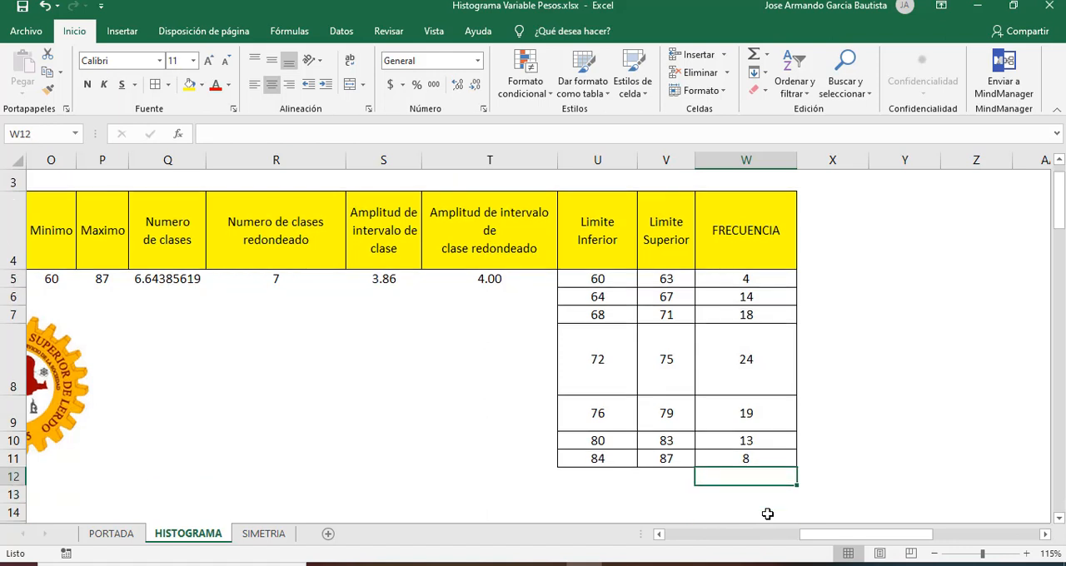
key(Left)
Step: Total the frequencies W5:W11 in cell W12 with AutoSum
key(Left)
key(Left)
key(Left)
key(Up)
key(Up)
key(Up)
key(Up)
key(Up)
key(Up)
key(Up)
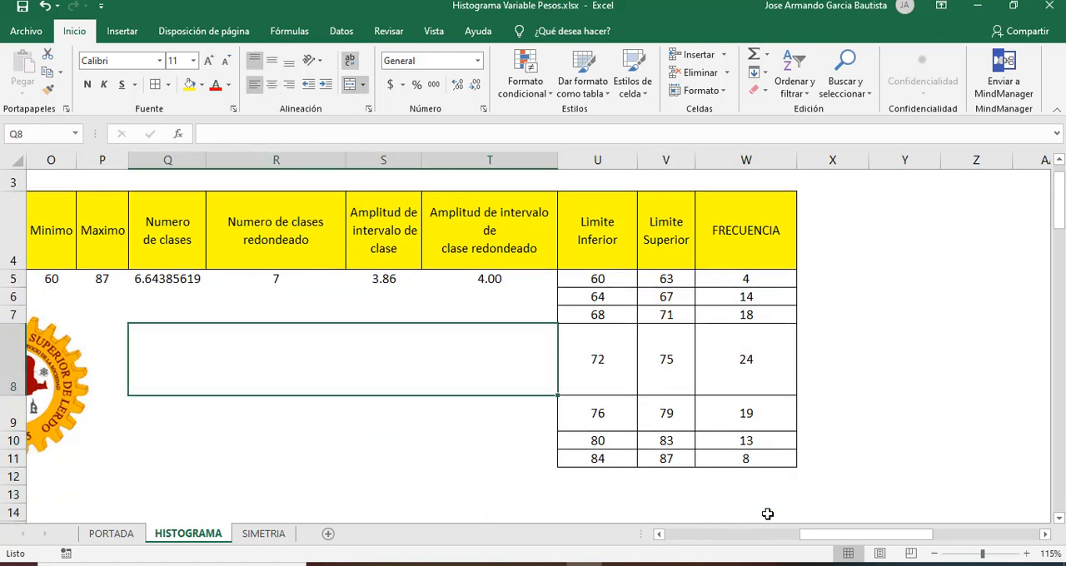
key(Left)
key(Left)
key(Left)
key(Left)
key(Left)
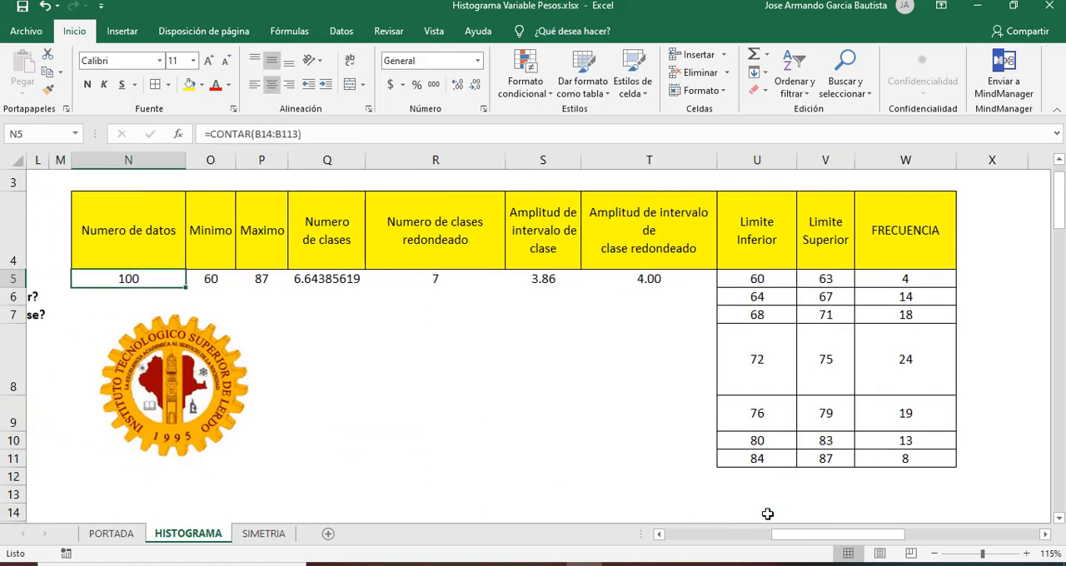
key(Right)
key(Right)
key(Right)
key(Right)
key(Right)
key(Right)
key(Right)
key(Right)
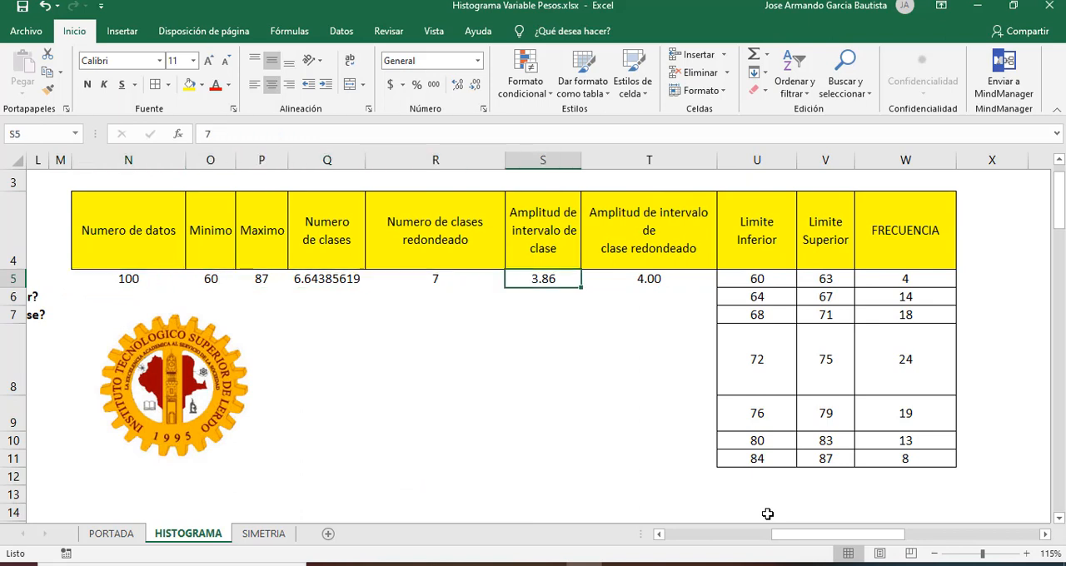
key(Right)
key(Down)
key(Down)
key(Down)
key(Down)
key(Down)
key(Down)
key(Down)
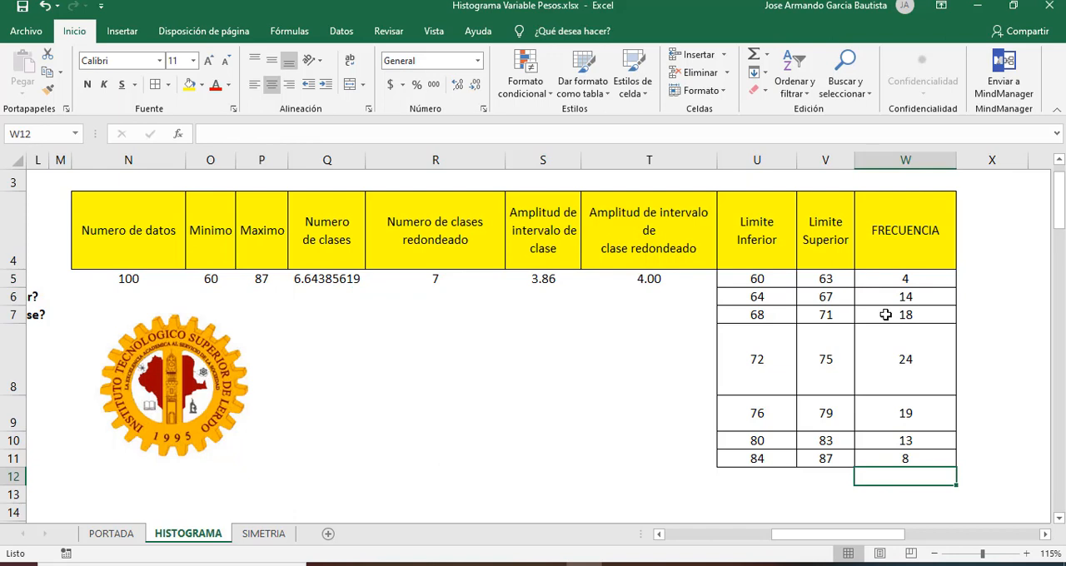
click(756, 55)
key(ctrl+Return)
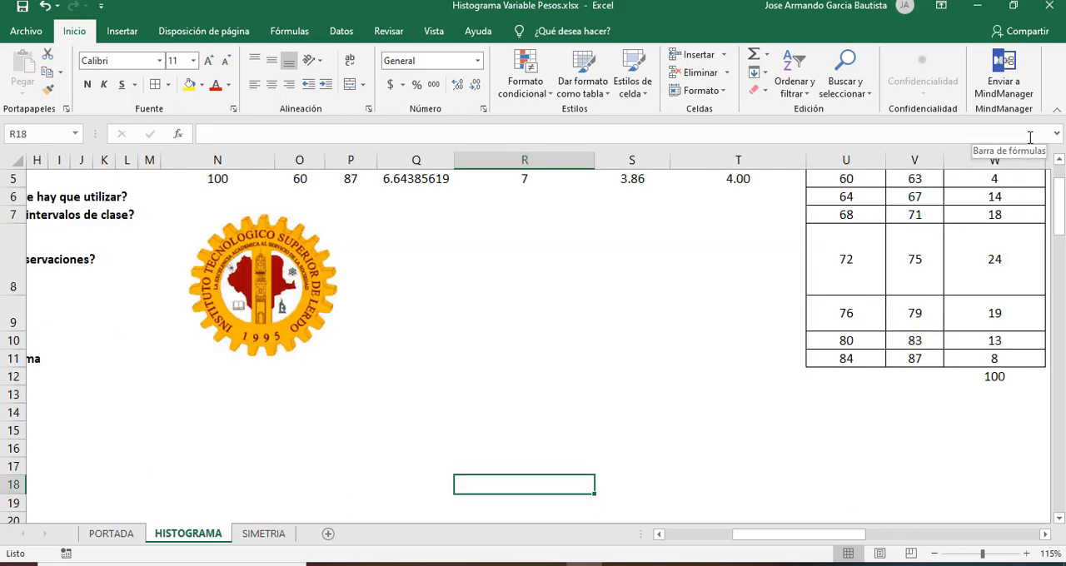
key(Up)
key(Up)
key(Up)
key(Right)
key(Right)
key(Right)
key(Right)
key(Up)
key(Up)
key(Left)
key(Left)
key(Left)
key(Left)
key(Left)
key(Left)
key(Left)
key(Left)
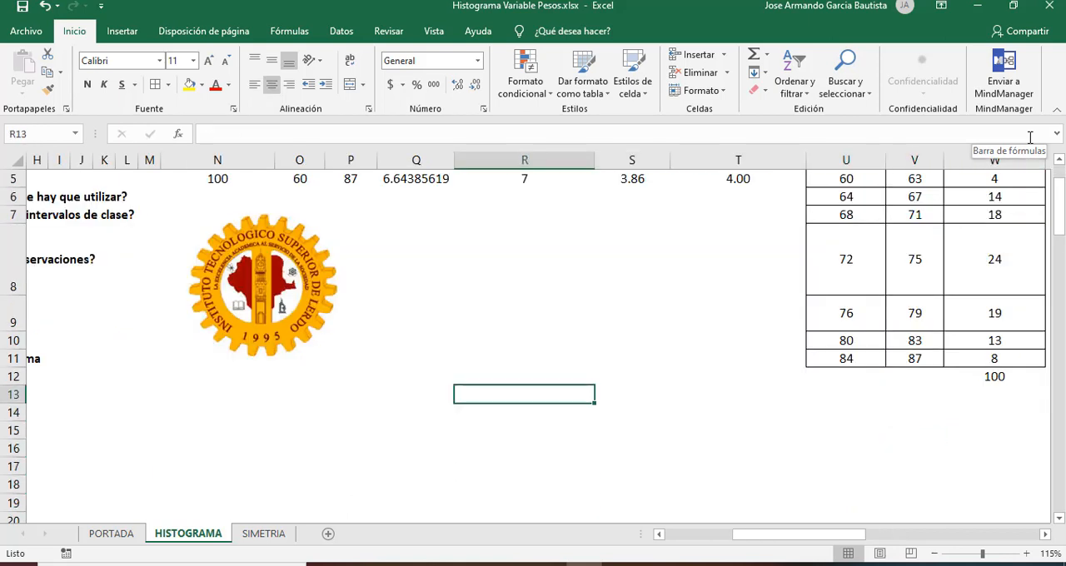
Step: Enable the Herramientas para análisis add-in among the Excel add-ins
click(342, 31)
click(27, 33)
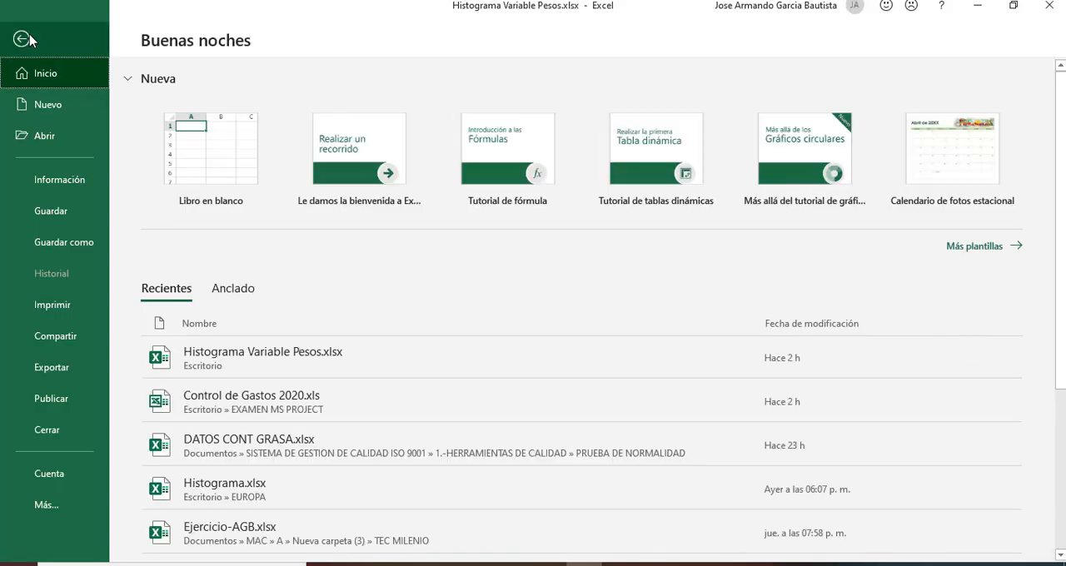
click(63, 510)
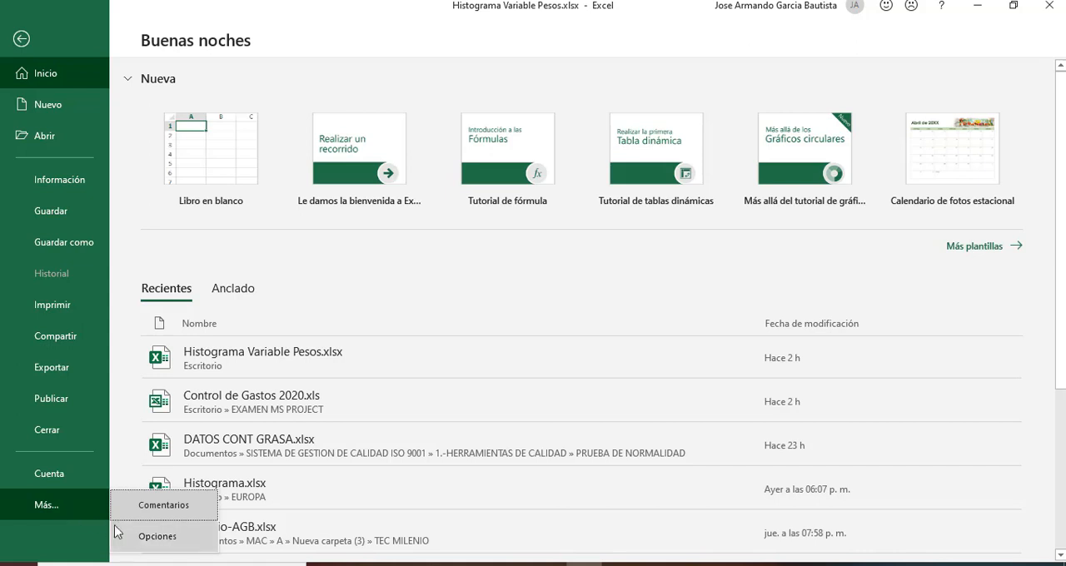
click(158, 537)
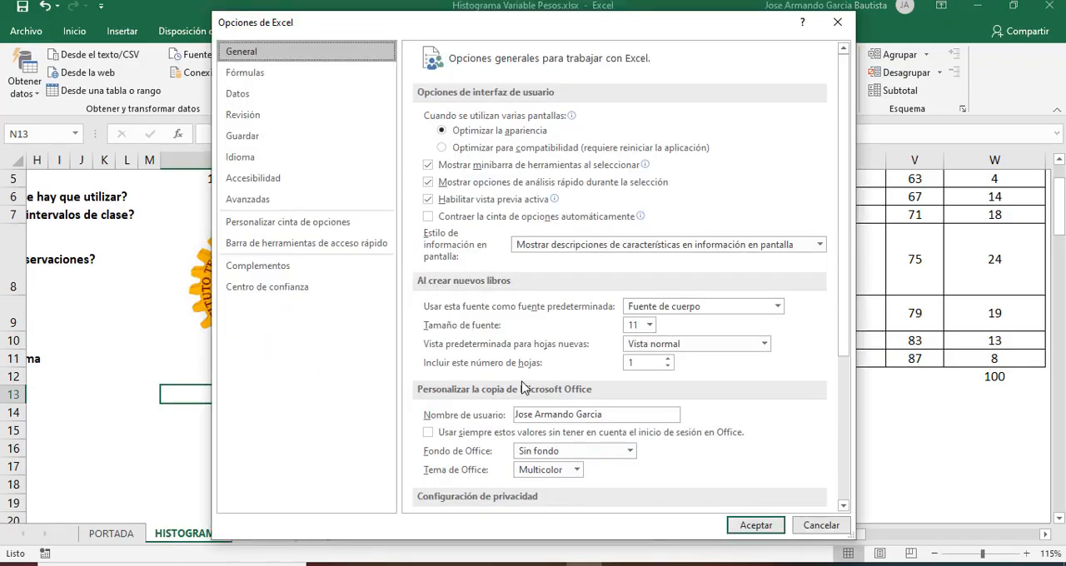
click(317, 273)
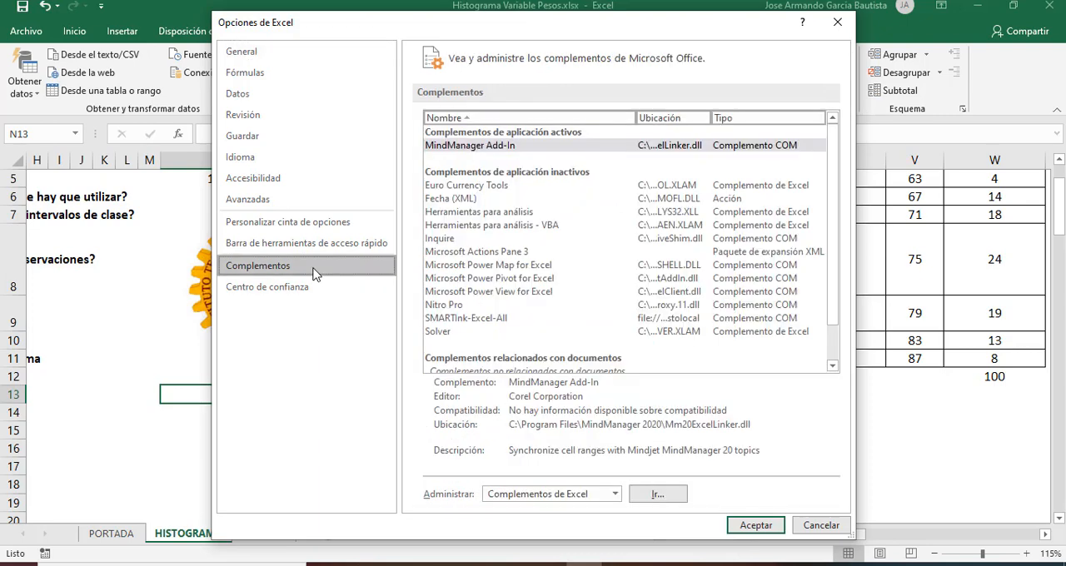
click(675, 498)
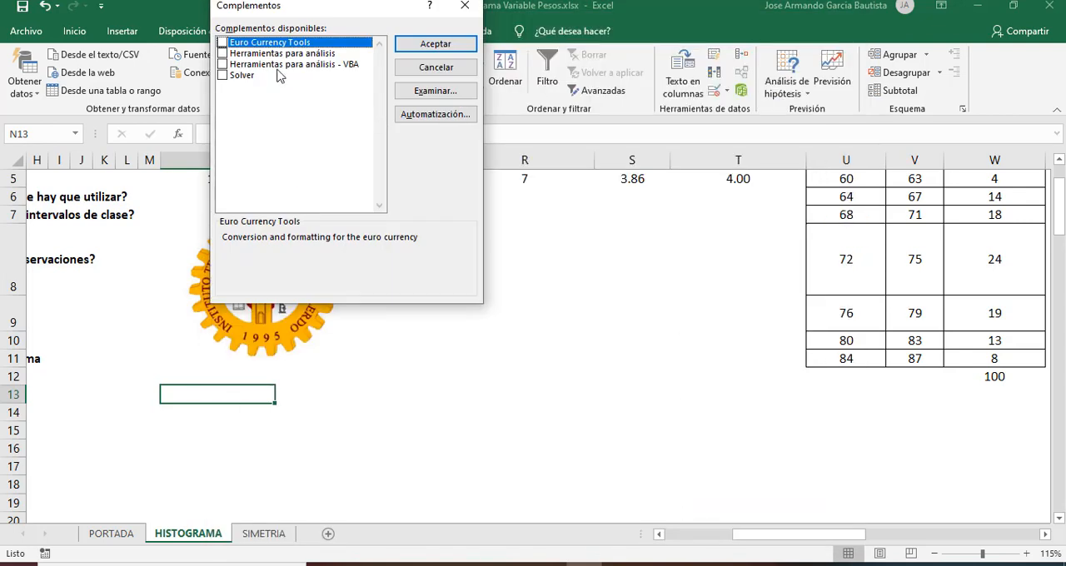
click(223, 53)
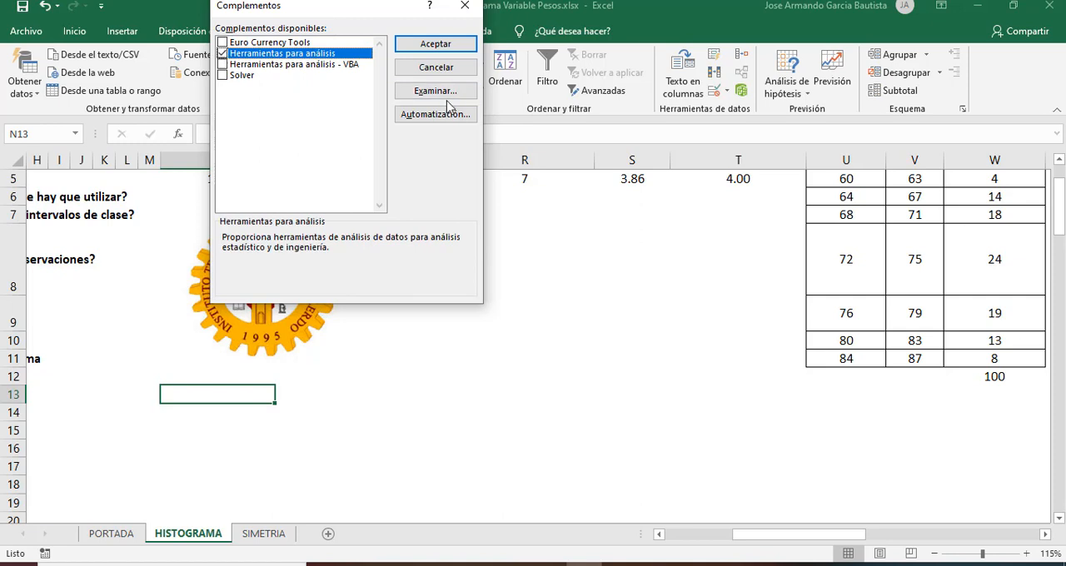
click(435, 44)
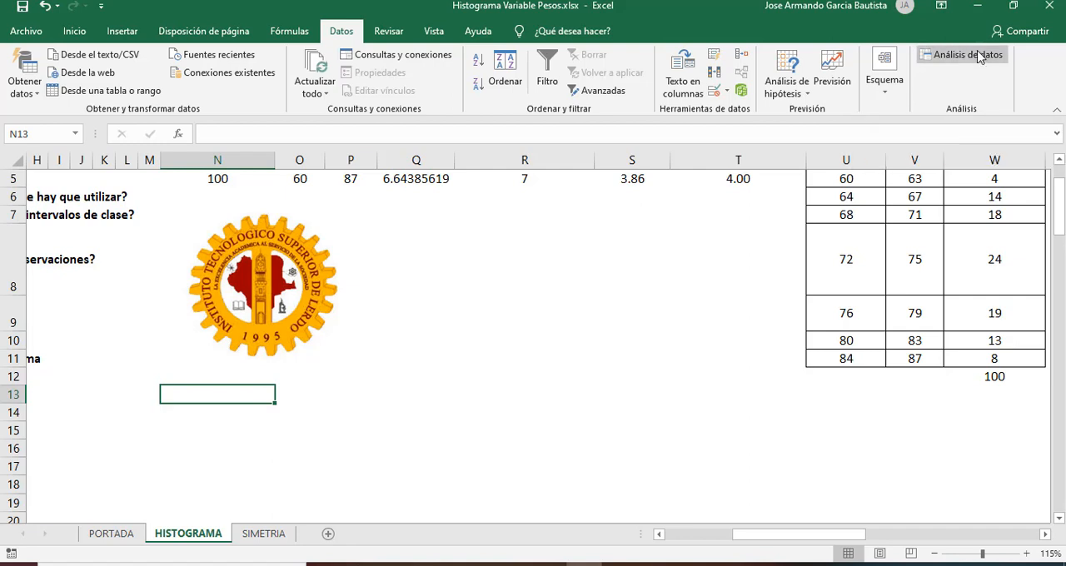
Step: Start a Histograma data analysis and set its input range to the weight data $B$14:$B$113
click(979, 56)
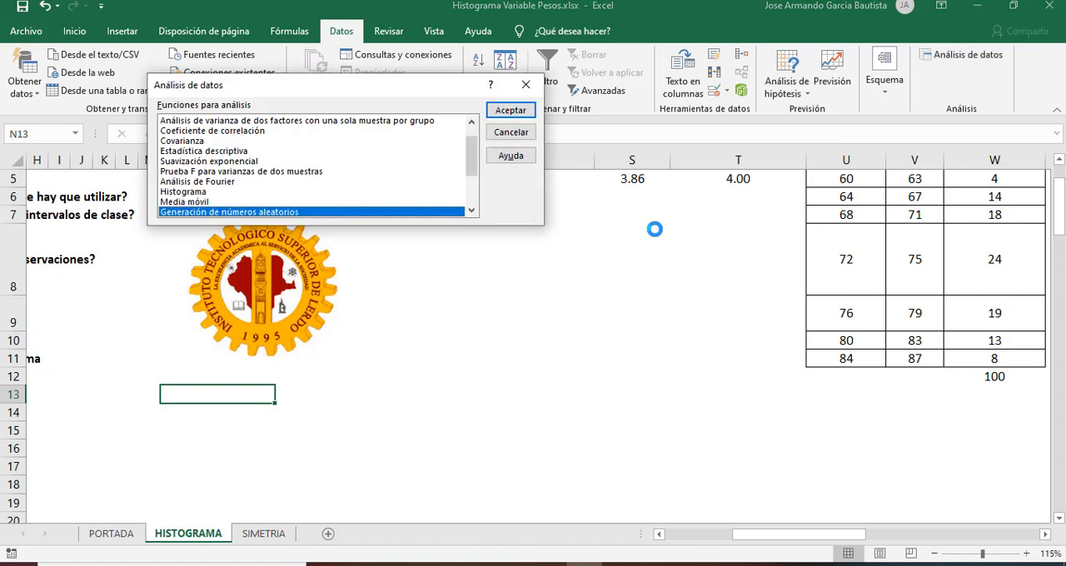
click(194, 192)
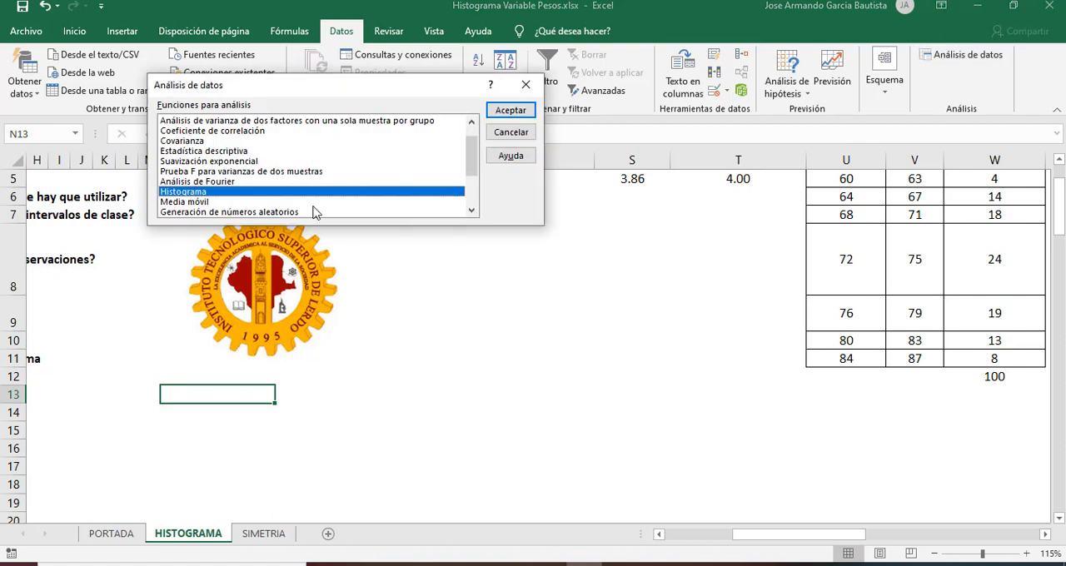
click(493, 112)
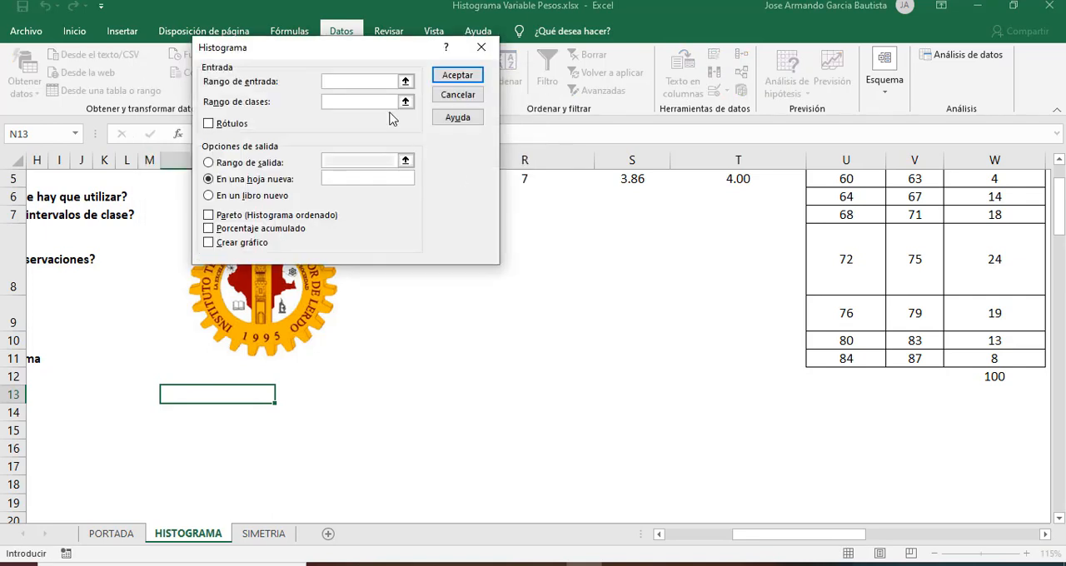
click(407, 84)
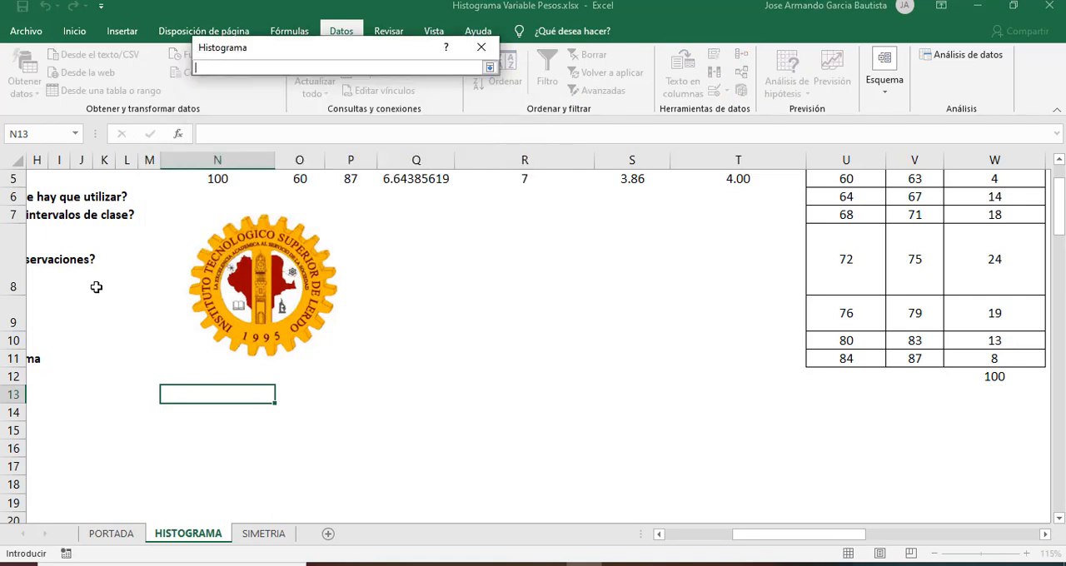
mouse_move(95, 285)
mouse_down()
mouse_move(86, 286)
mouse_move(95, 285)
mouse_up()
key(Left)
key(Left)
key(Left)
key(Left)
key(Left)
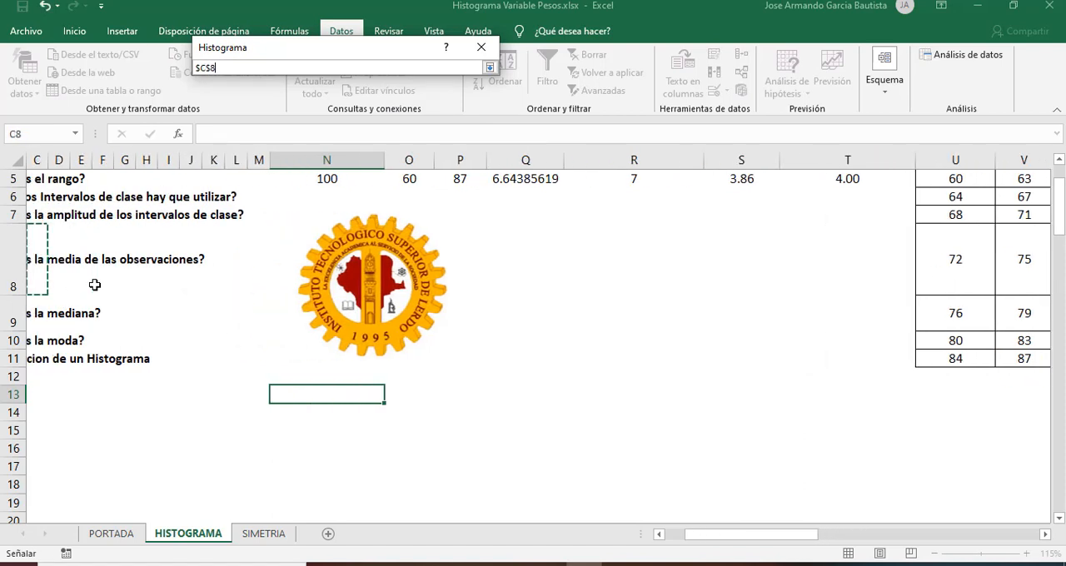
key(Down)
key(Down)
key(Down)
key(Down)
key(Right)
key(Down)
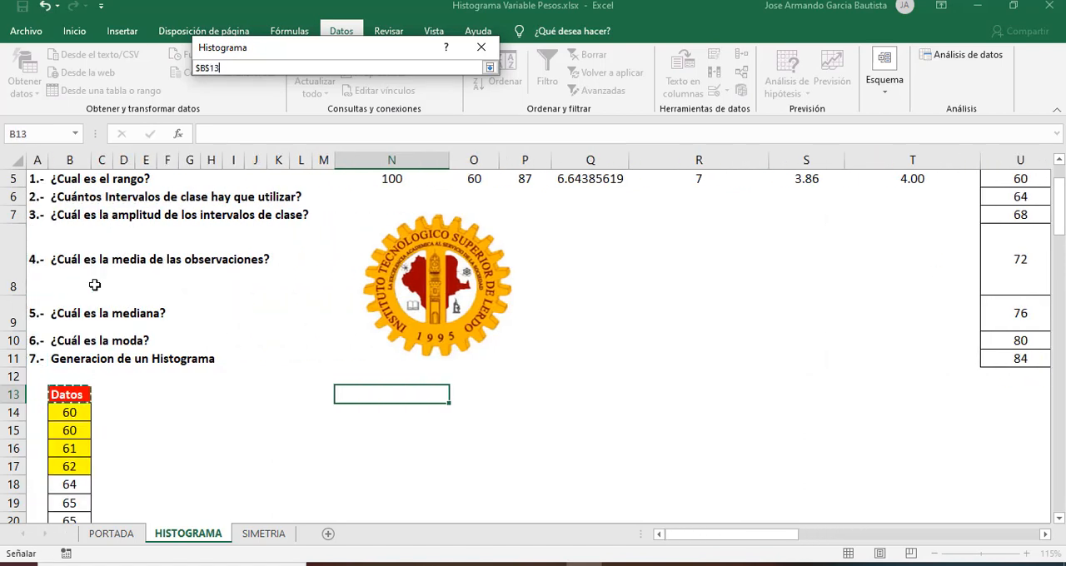
key(Down)
key(shift+Down)
key(shift+Down)
key(shift+Down)
key(shift+Down)
key(shift+Down)
key(shift+Down)
key(shift+Down)
key(shift+Down)
key(shift+Down)
key(shift+Down)
key(shift+Down)
key(shift+Down)
key(shift+Down)
key(shift+Down)
key(shift+Down)
key(shift+Down)
key(shift+Down)
key(shift+Down)
key(shift+Down)
key(shift+Down)
key(shift+Down)
key(shift+Down)
key(shift+Down)
key(shift+Down)
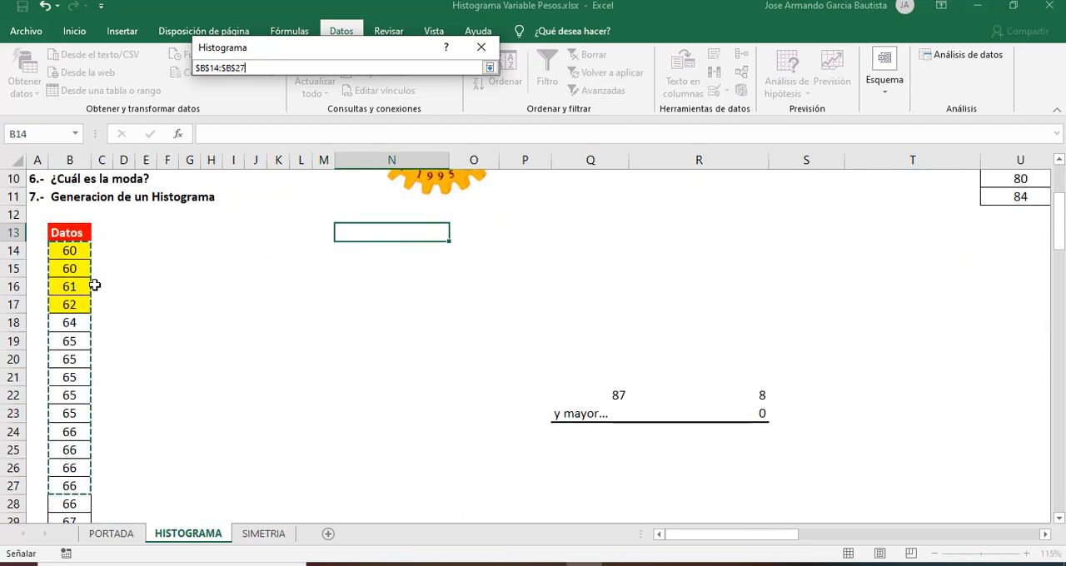
key(shift+Down)
key(shift+Down)
key(shift+Down)
key(shift+Down)
key(shift+Down)
key(shift+Down)
key(shift+Down)
key(shift+Down)
key(shift+Down)
key(shift+Down)
key(shift+Down)
key(shift+Down)
key(shift+Down)
key(shift+Down)
key(shift+Down)
key(shift+Down)
key(shift+Down)
key(shift+Down)
key(shift+Down)
key(shift+Down)
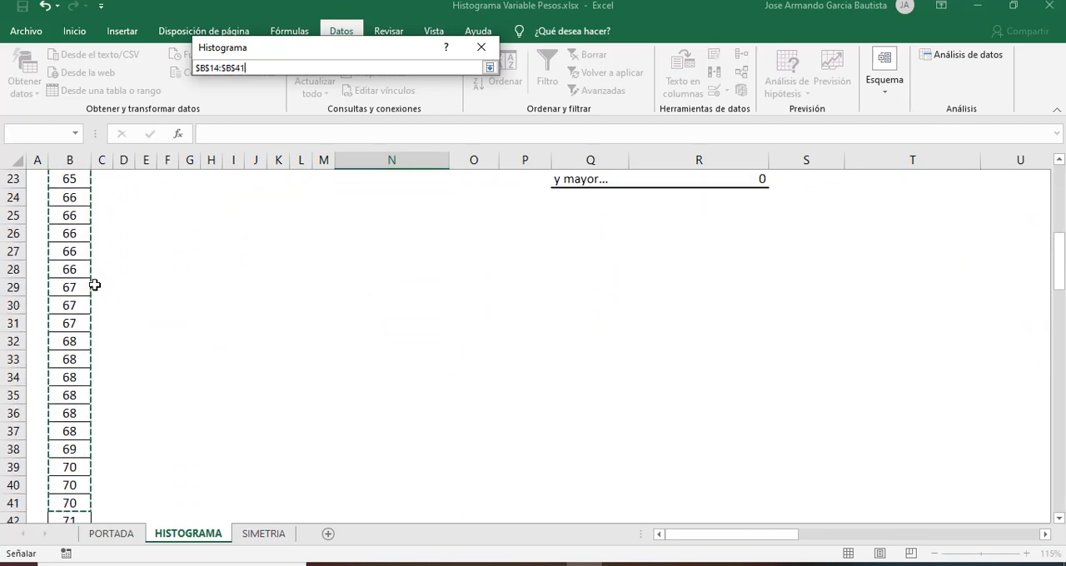
key(shift+Down)
key(shift+Down)
key(shift+Down)
key(shift+Down)
key(shift+Down)
key(shift+Down)
key(shift+Down)
key(shift+Down)
key(shift+Down)
key(shift+Down)
key(shift+Down)
key(shift+Down)
key(shift+Down)
key(shift+Down)
key(shift+Down)
key(shift+Down)
key(shift+Down)
key(shift+Down)
key(shift+Down)
key(shift+Down)
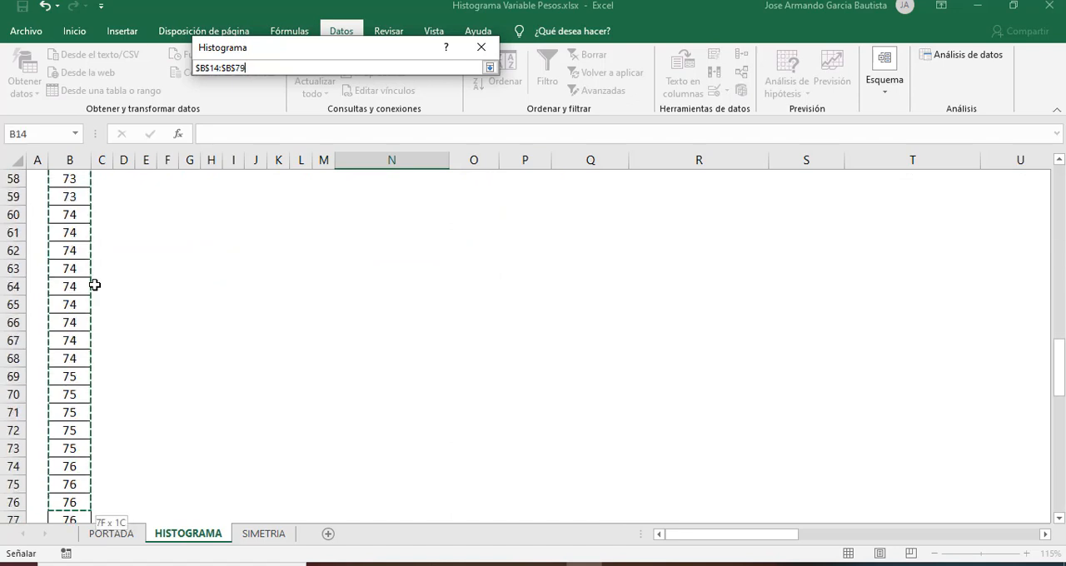
key(shift+Up)
key(shift+Up)
key(shift+Up)
key(shift+Up)
key(shift+Up)
key(shift+Up)
key(shift+Up)
key(shift+Up)
key(shift+Up)
key(shift+Up)
key(shift+Up)
key(shift+Up)
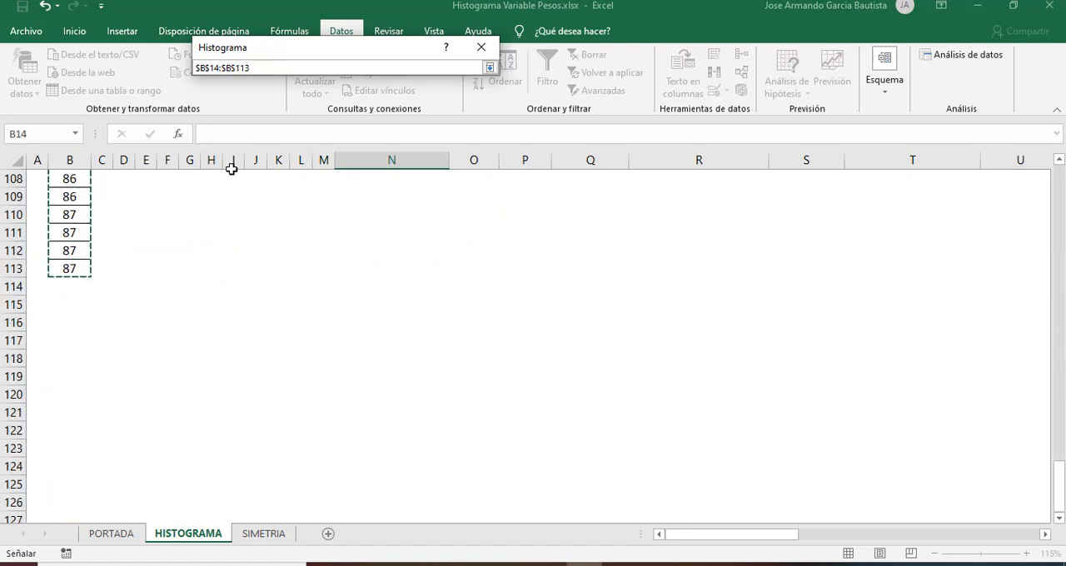
click(489, 67)
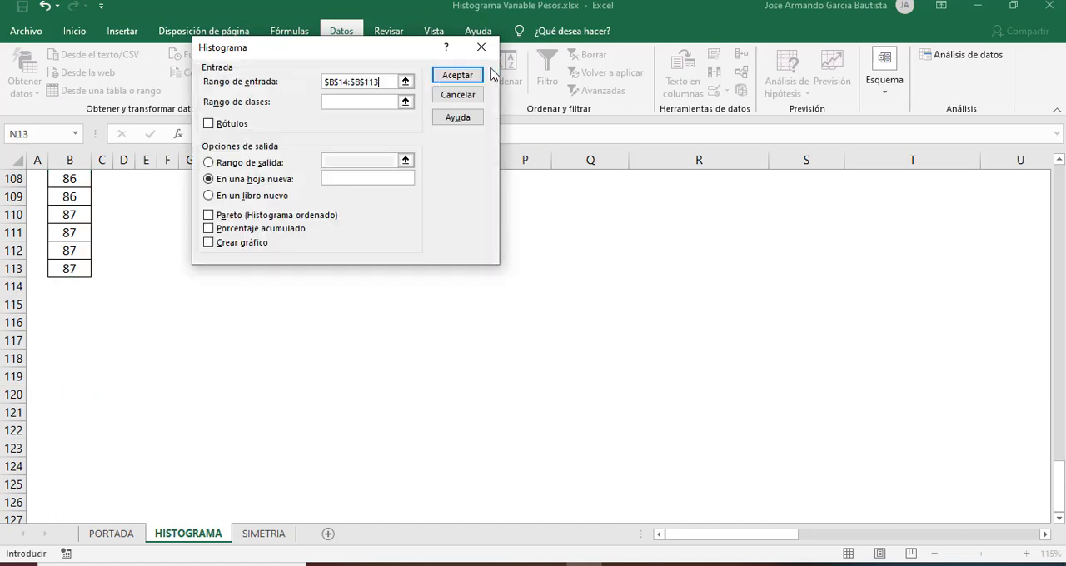
Step: Set the histogram's class range to the upper limits $V$5:$V$11, without the header cell
click(350, 105)
click(405, 102)
click(815, 286)
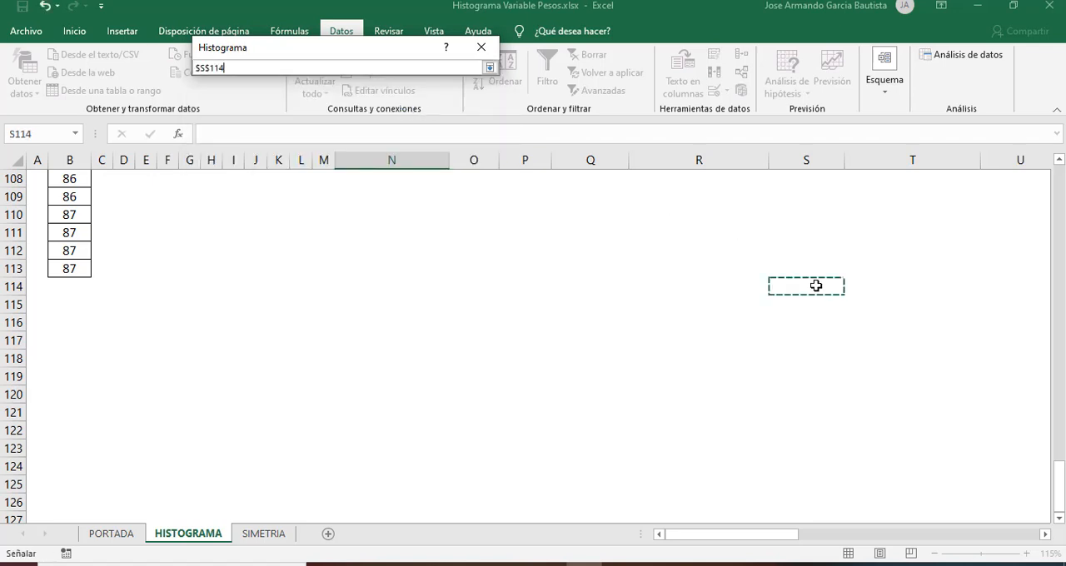
key(Up)
key(Up)
key(Up)
key(Up)
key(Up)
key(Up)
key(Up)
key(Up)
key(Up)
key(Up)
key(Up)
key(Up)
key(Up)
key(Up)
key(Up)
key(Up)
key(Up)
key(Up)
key(Up)
key(Up)
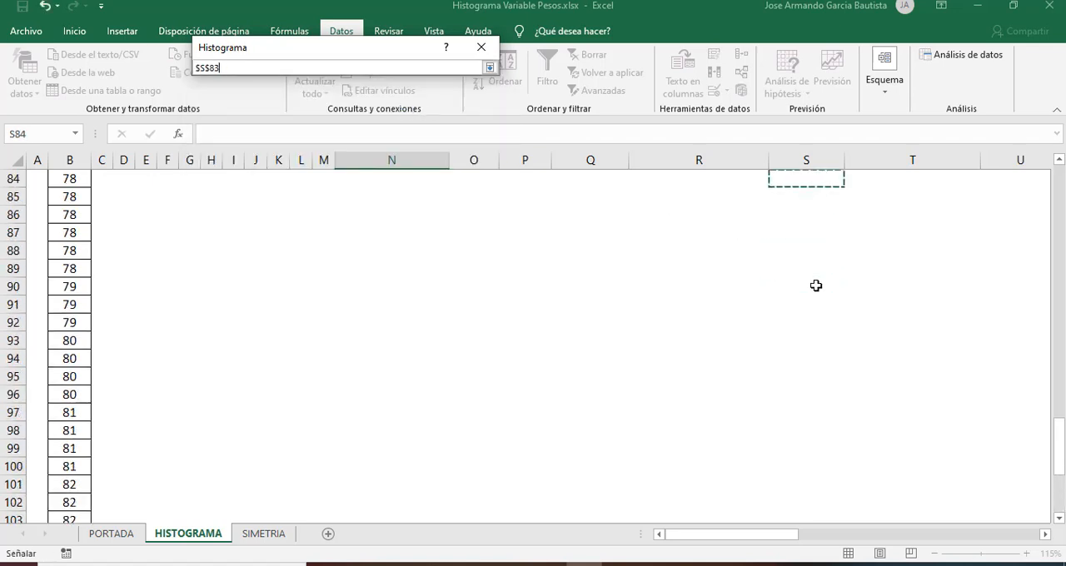
key(Up)
key(Up)
key(Up)
key(Up)
key(Up)
key(Up)
key(Up)
key(Up)
key(Up)
key(Up)
key(Up)
key(Up)
key(Up)
key(Up)
key(Up)
key(Up)
key(Up)
key(Up)
key(Up)
key(Up)
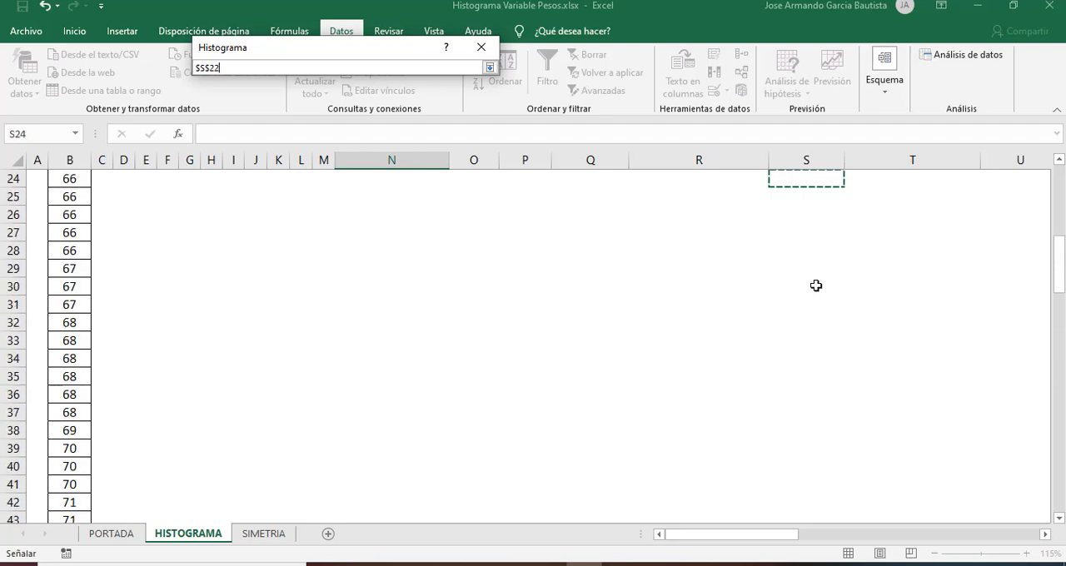
key(Up)
key(Up)
key(Right)
key(Right)
key(Right)
key(Right)
key(Right)
key(Right)
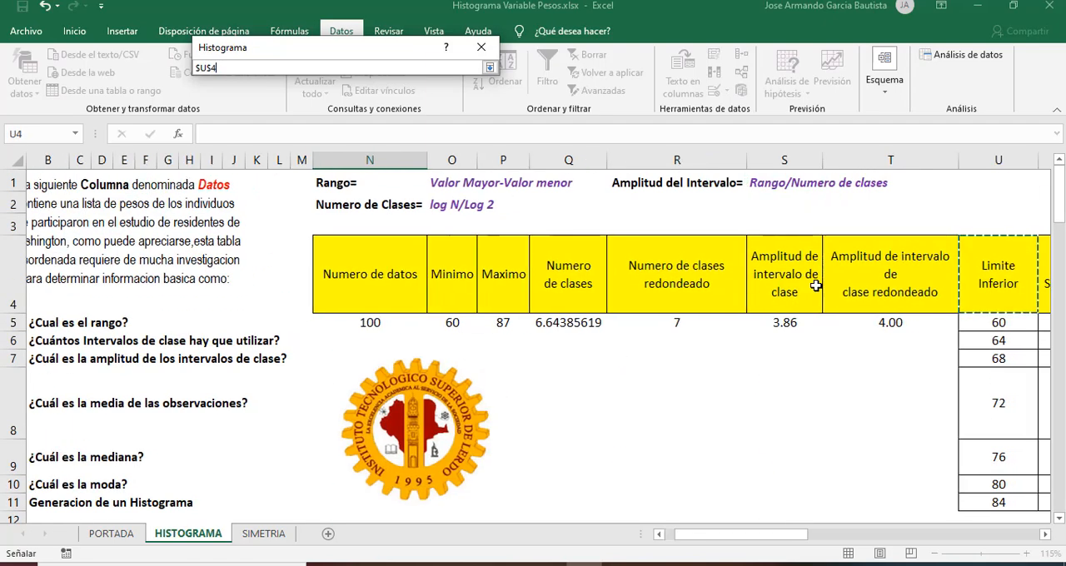
key(Left)
key(Left)
key(Left)
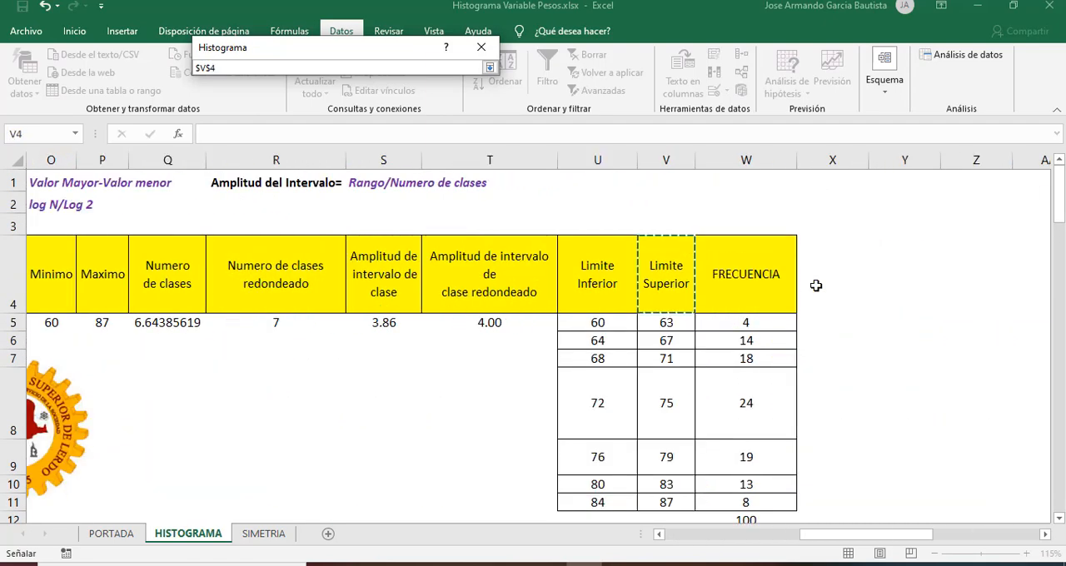
key(shift+Down)
key(shift+Down)
key(shift+Down)
key(shift+Down)
key(shift+Down)
key(shift+Down)
key(shift+Down)
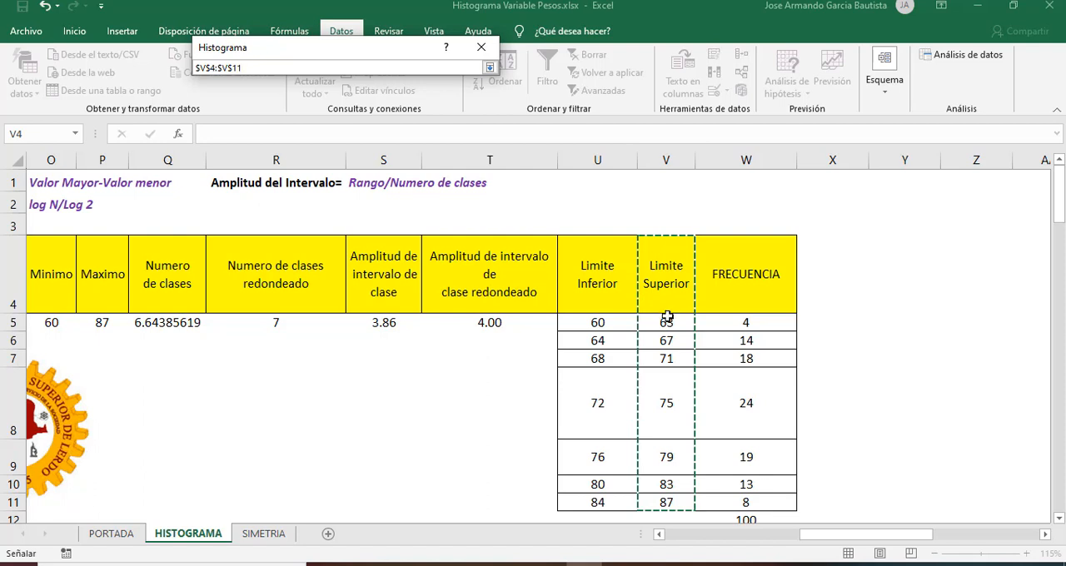
drag(667, 319, 666, 504)
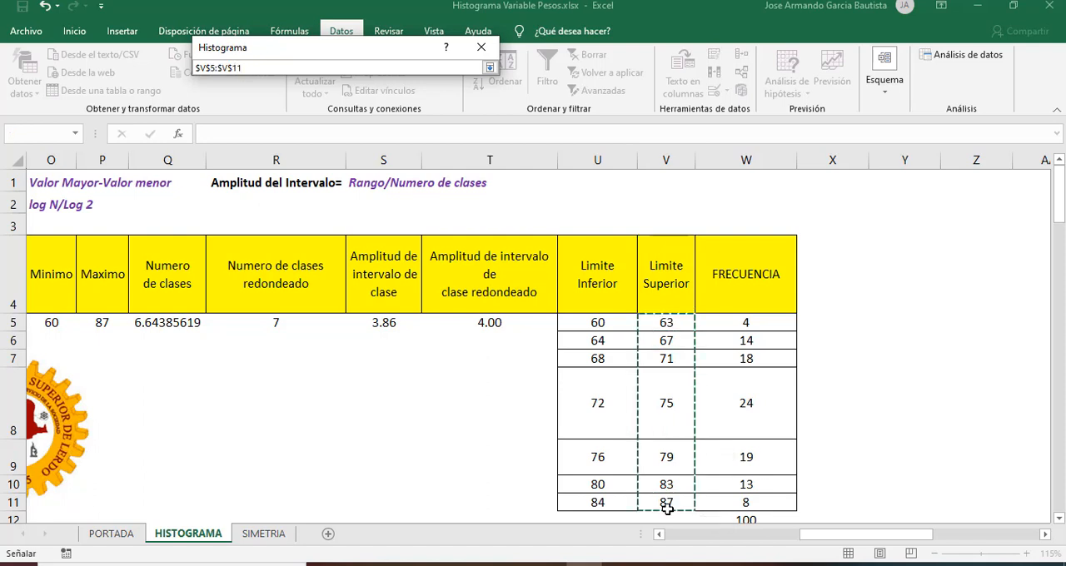
click(490, 68)
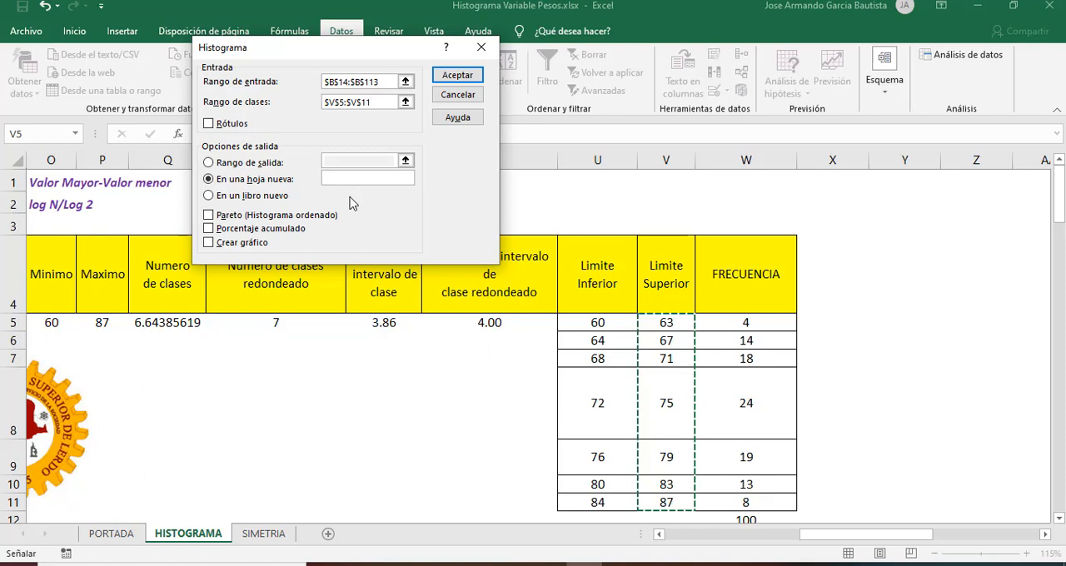
Step: Send the histogram output to a range on the current sheet starting at cell $T$18
click(209, 163)
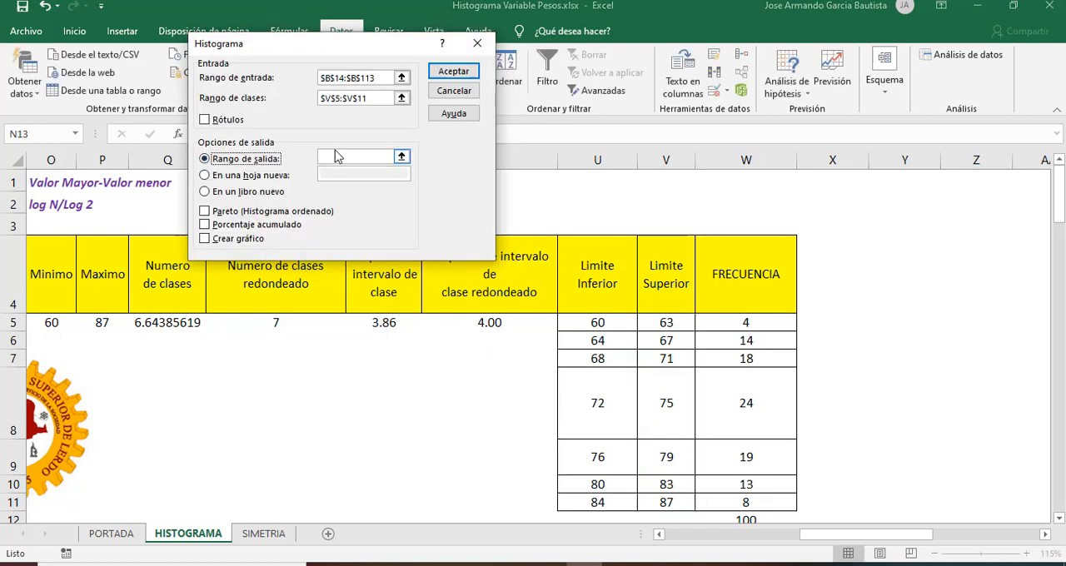
click(348, 158)
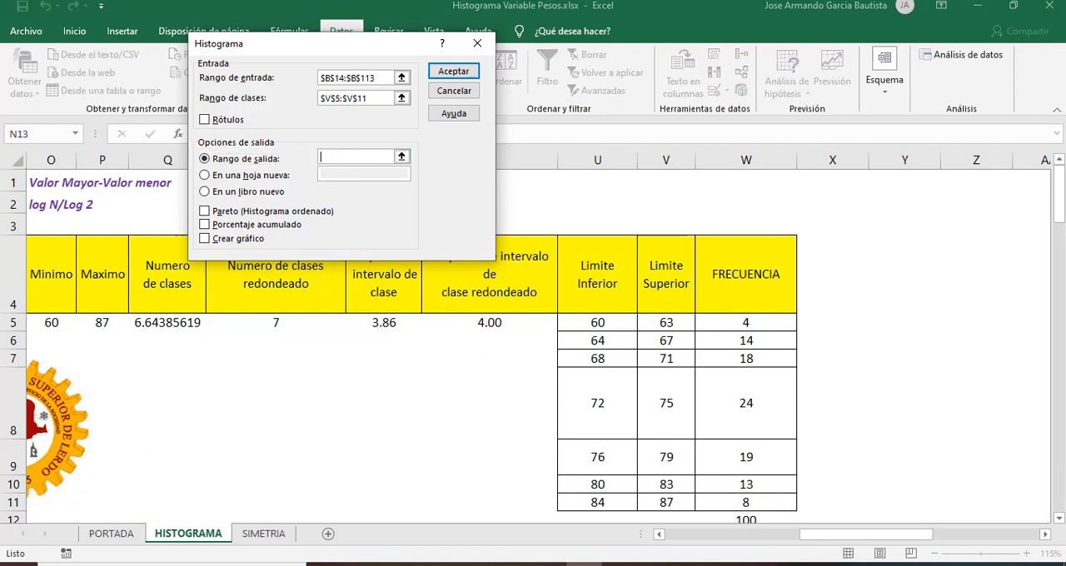
mouse_move(1061, 218)
mouse_down()
mouse_move(1057, 200)
mouse_move(1060, 218)
mouse_up()
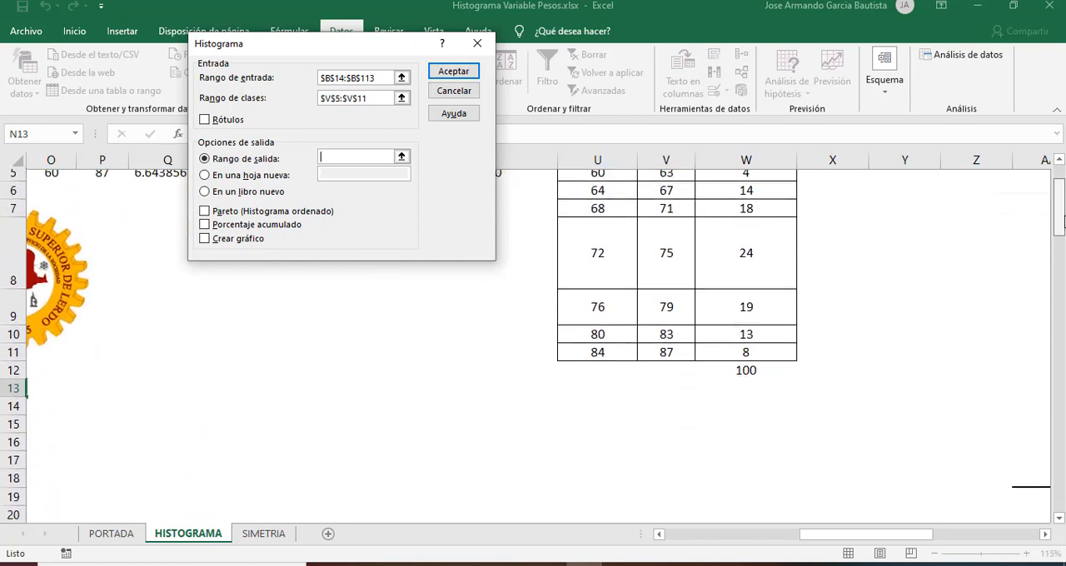
click(544, 484)
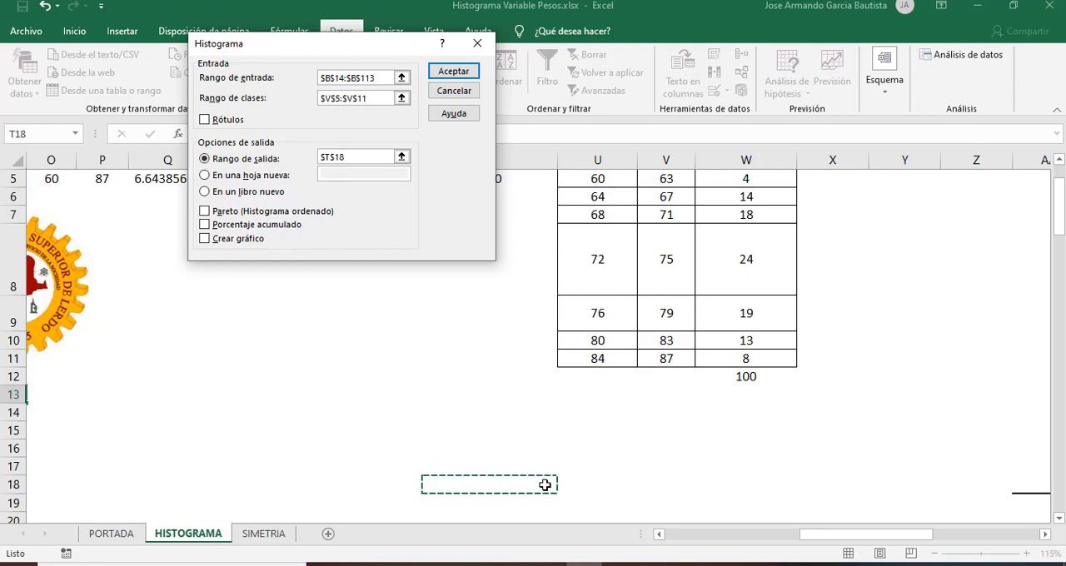
Step: Enable Crear gráfico for the histogram analysis and generate the output table with its chart
click(204, 239)
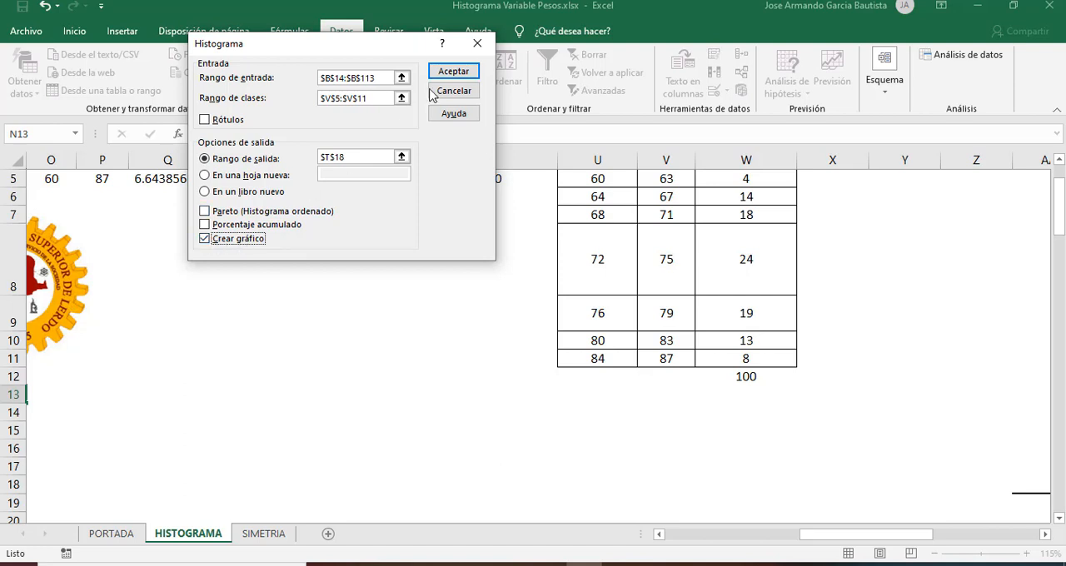
click(453, 73)
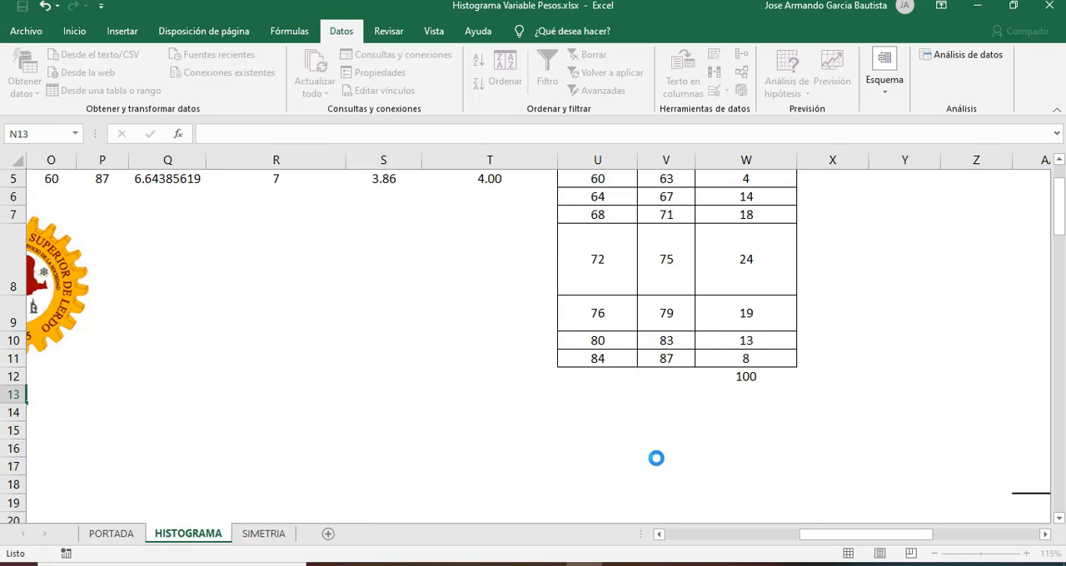
click(812, 447)
Step: Move the histogram chart beside the Clase/Frecuencia output table so it uncovers the table, and make the chart taller
drag(1059, 218, 1063, 242)
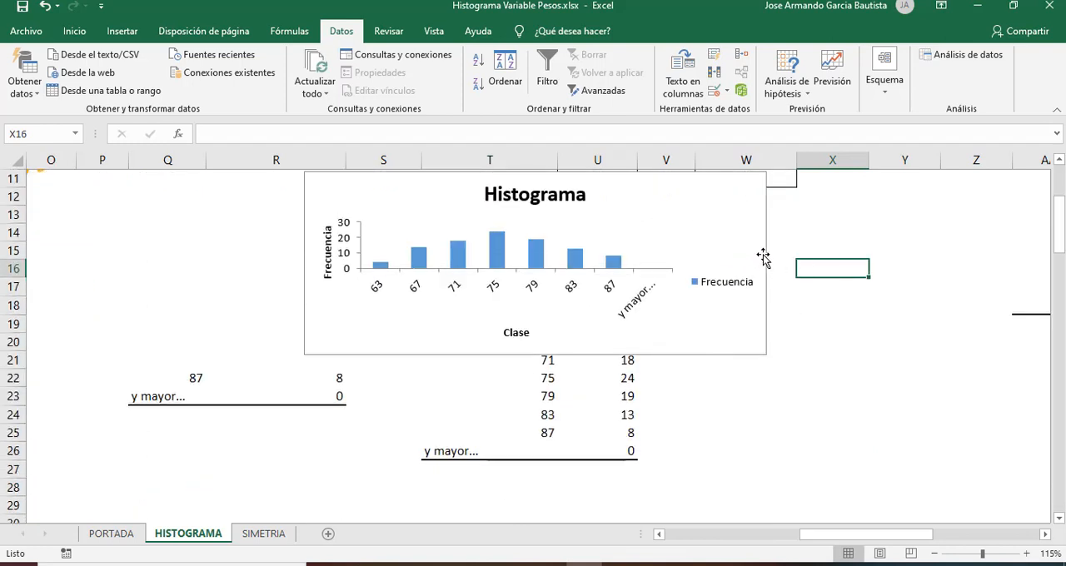
drag(763, 258, 408, 362)
drag(181, 278, 181, 190)
Step: Add data labels (Etiquetas de datos) to the histogram bars
click(424, 198)
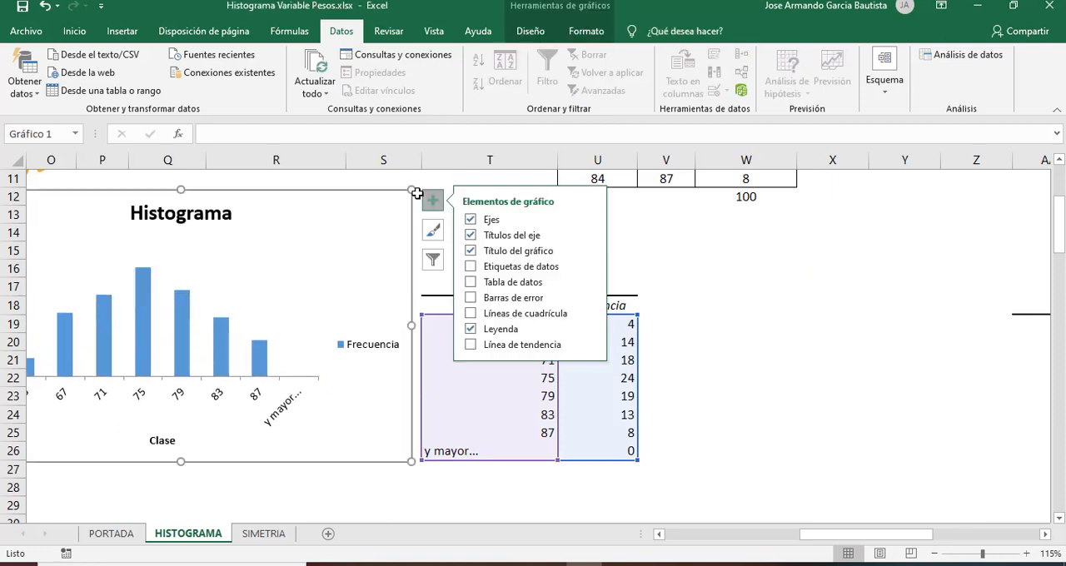
click(471, 266)
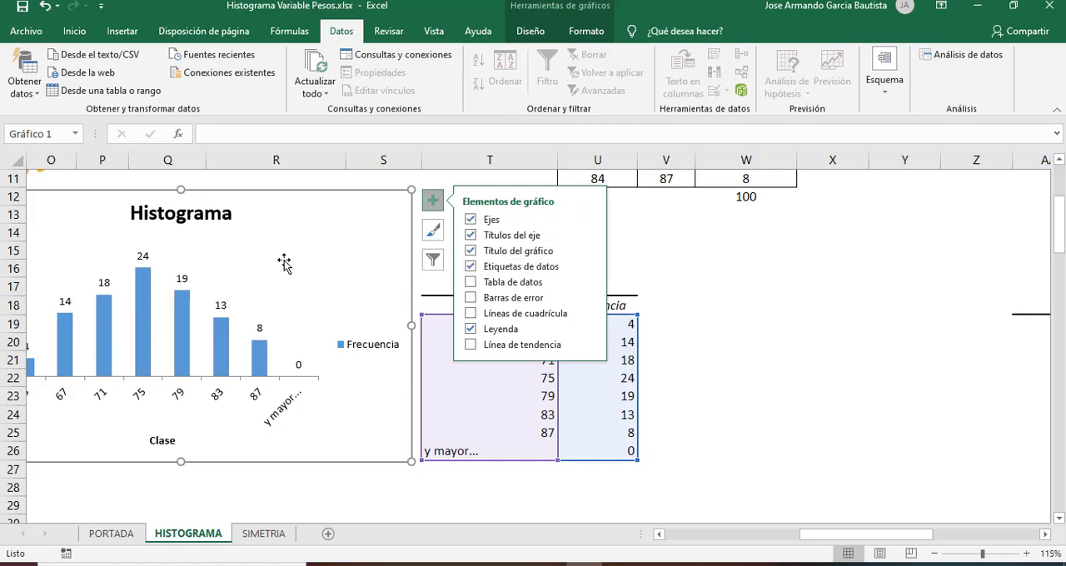
click(713, 247)
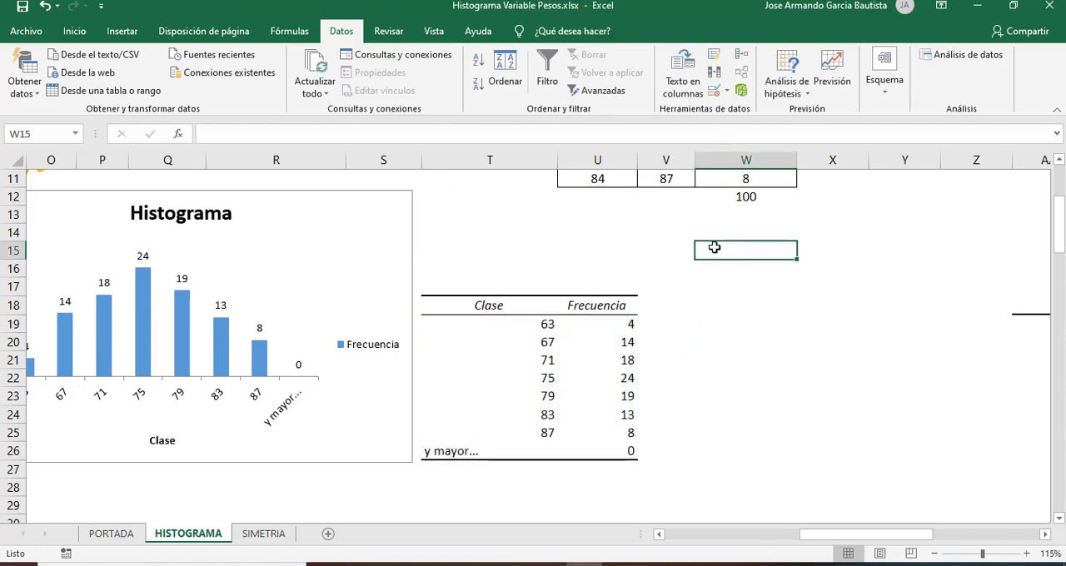
Step: Compare the FRECUENCIA column of the class table with the bar labels of the histogram chart
key(Up)
key(Up)
key(Up)
key(Up)
key(Up)
key(Up)
key(Up)
key(Up)
key(Up)
key(Up)
key(Up)
key(Up)
key(Up)
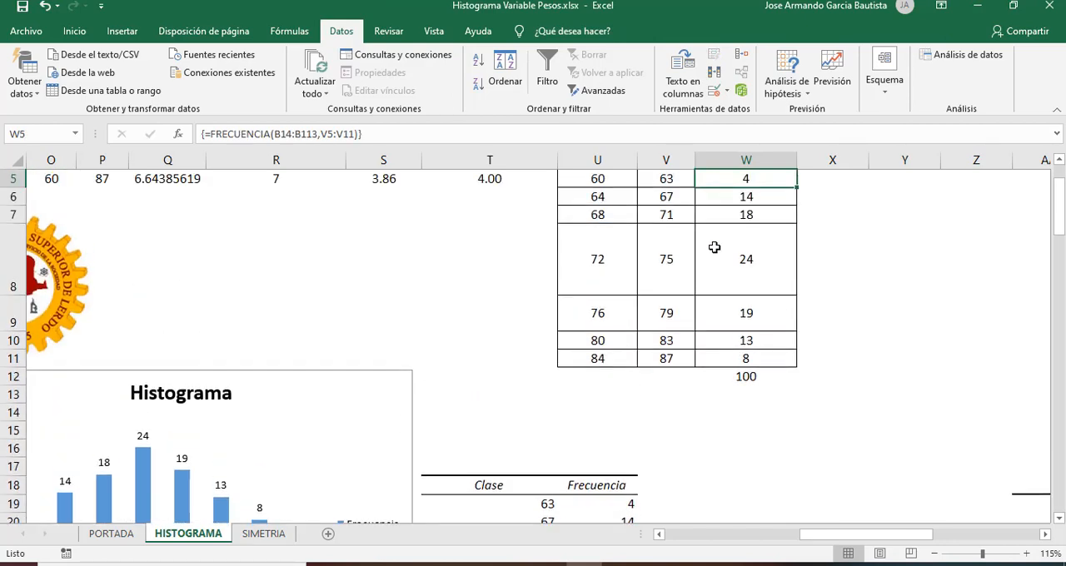
key(Down)
key(Down)
key(Down)
key(Up)
key(Down)
key(Down)
key(Down)
key(Down)
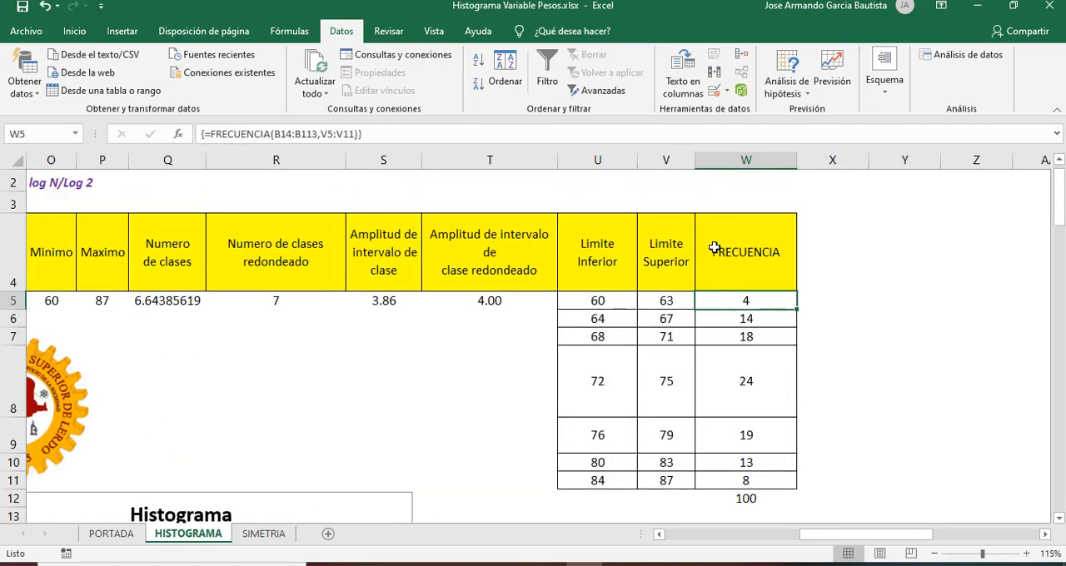
key(Down)
key(Down)
key(Down)
key(Down)
key(Left)
key(Left)
key(Left)
key(Left)
key(Left)
key(Left)
key(Left)
key(Left)
key(Left)
key(Left)
key(Left)
key(Left)
key(Left)
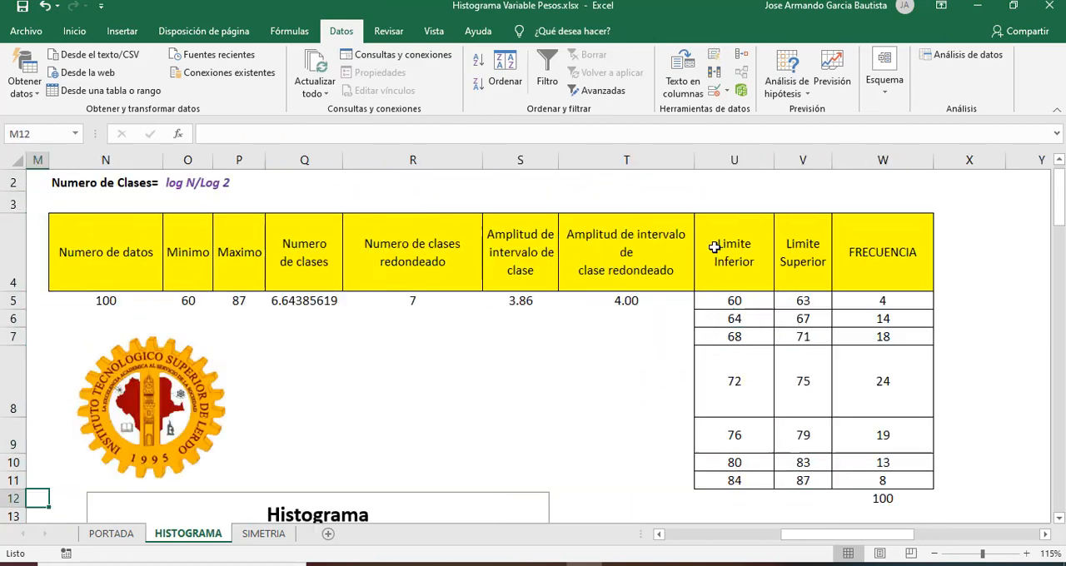
key(Down)
key(Down)
key(Down)
key(Down)
key(Down)
key(Down)
key(Down)
key(Down)
key(Down)
key(Down)
key(Down)
key(Down)
key(Down)
key(Down)
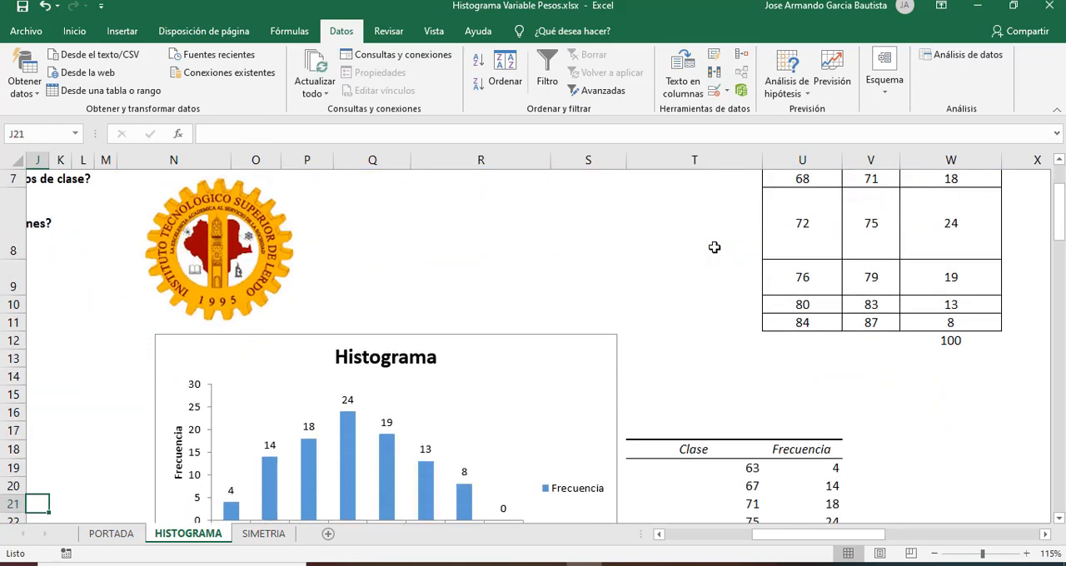
Step: Widen the histogram chart by extending its left edge to about column J
click(383, 333)
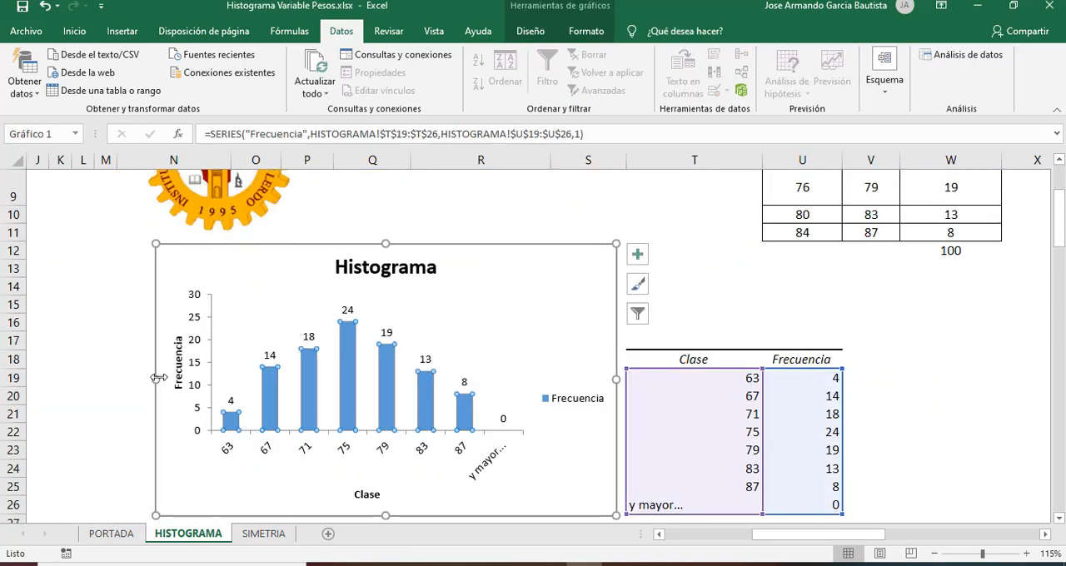
drag(156, 380, 44, 380)
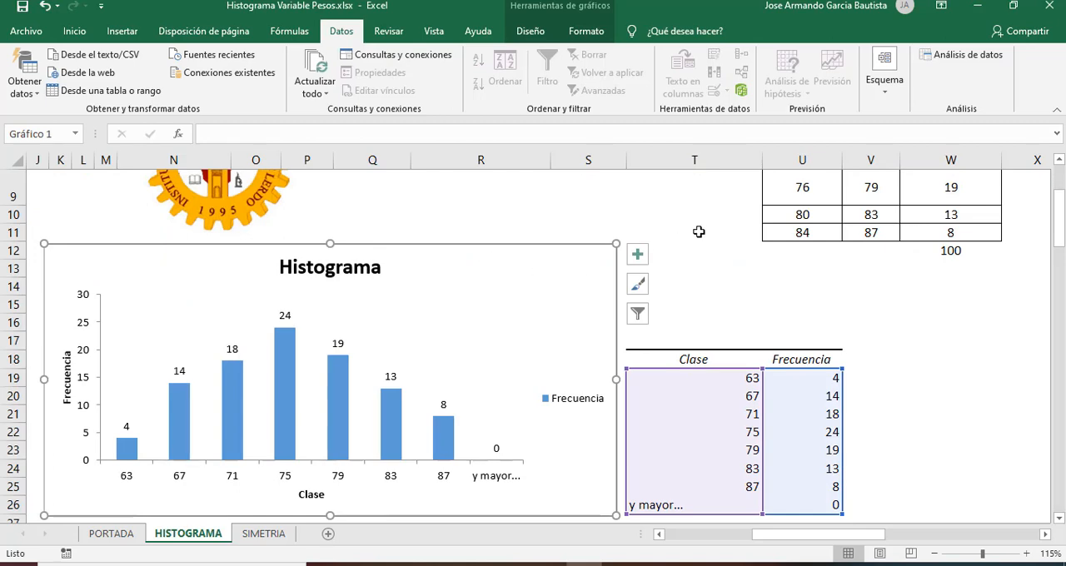
click(715, 233)
click(733, 215)
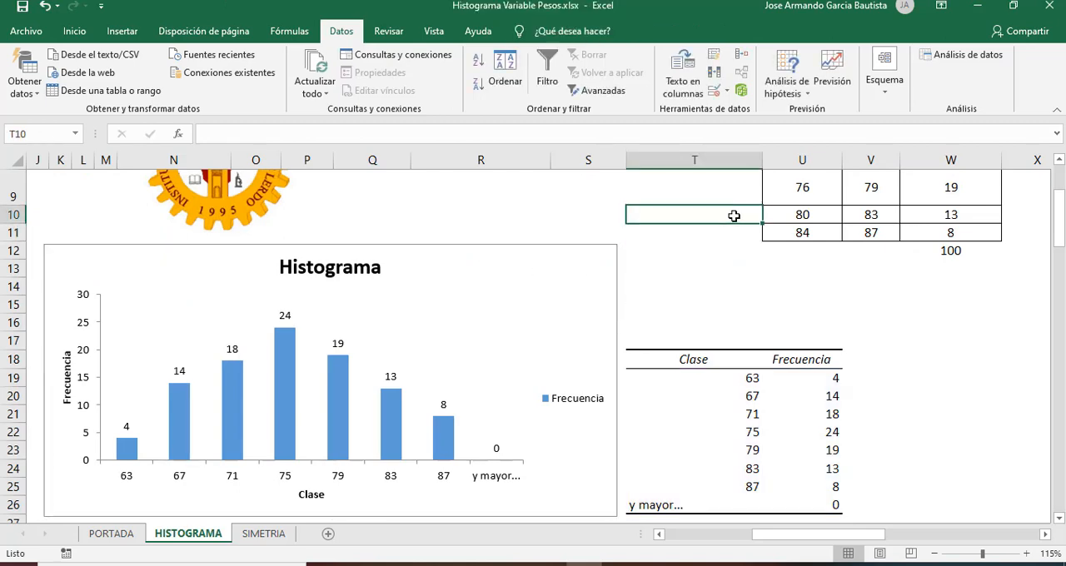
Step: Review the class calculations, class limits and frequency headers in row 4, up to the empty columns beyond them
key(Up)
key(Up)
key(Up)
key(Up)
key(Up)
key(Up)
key(Up)
key(Up)
key(Up)
key(Down)
key(Down)
key(Down)
key(Down)
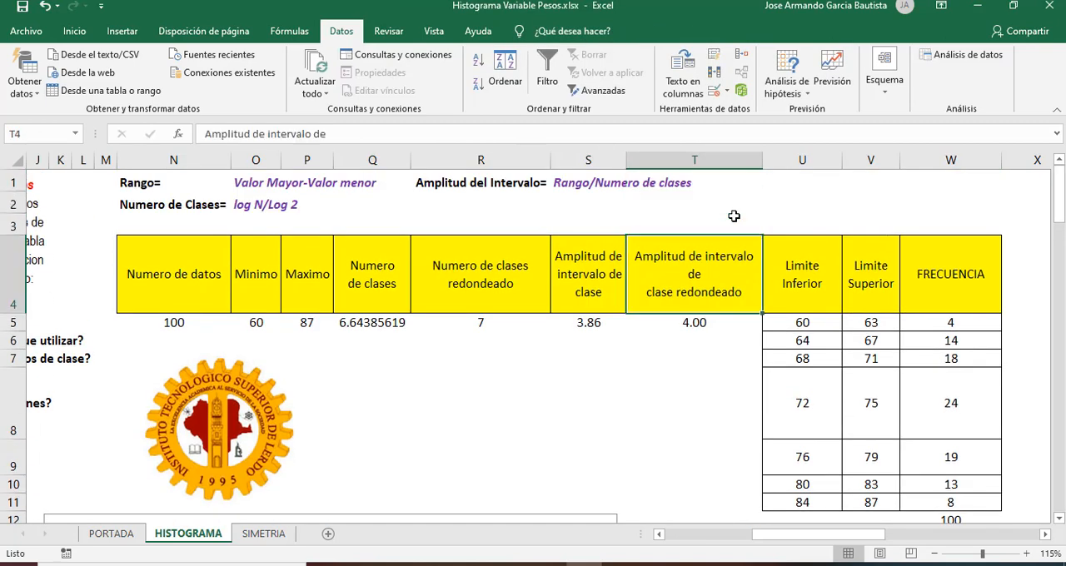
key(Right)
key(Right)
key(Right)
key(Right)
key(Right)
key(Right)
key(Left)
key(Left)
key(Up)
key(Left)
key(Left)
key(Left)
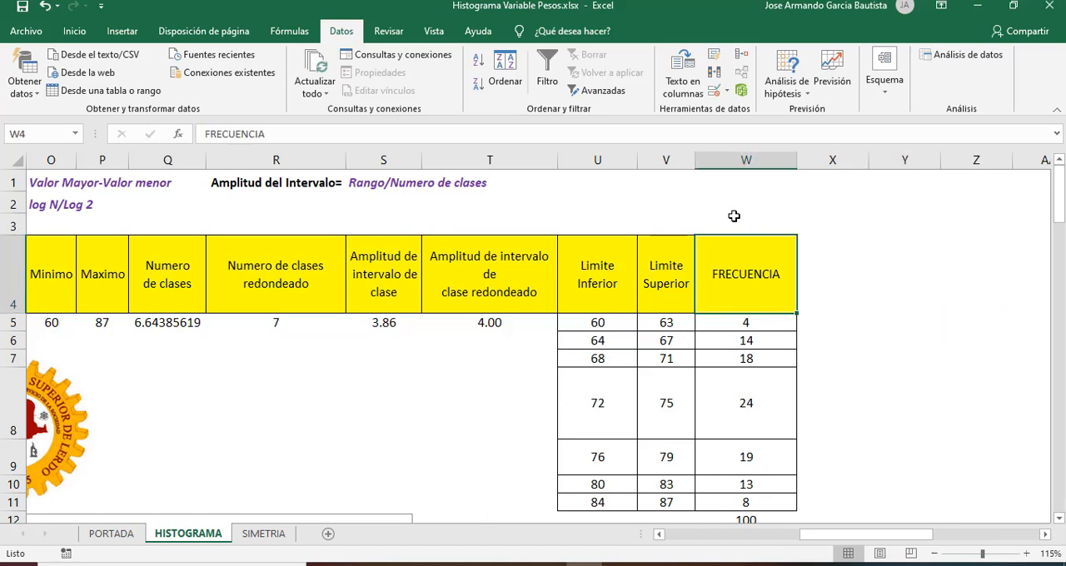
key(Right)
key(Right)
key(Right)
key(Right)
key(Right)
key(Left)
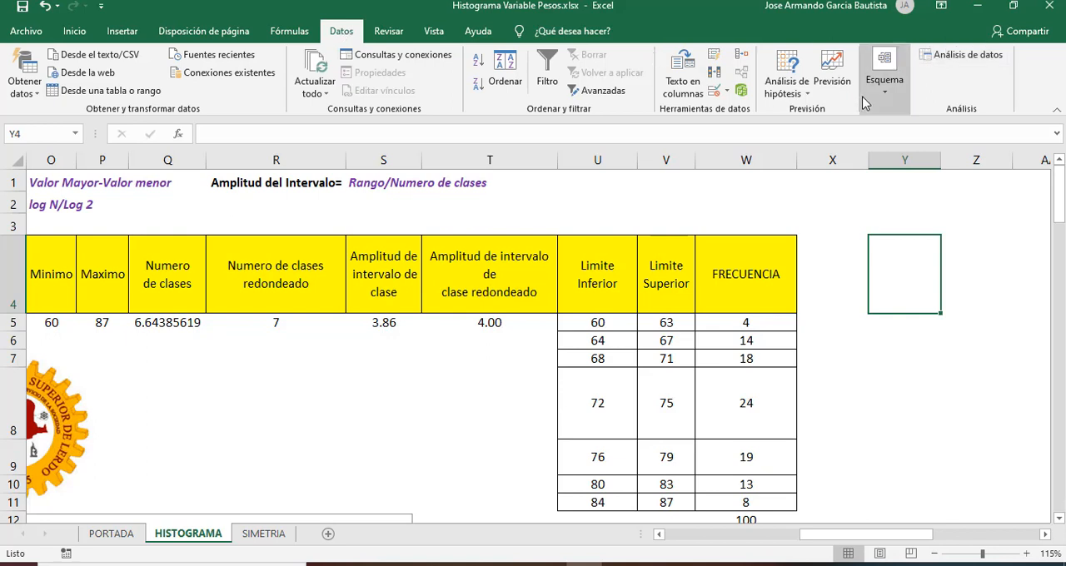
Step: Start an Estadística descriptiva data analysis and set its input range to the weight data $B$14:$B$113
click(964, 55)
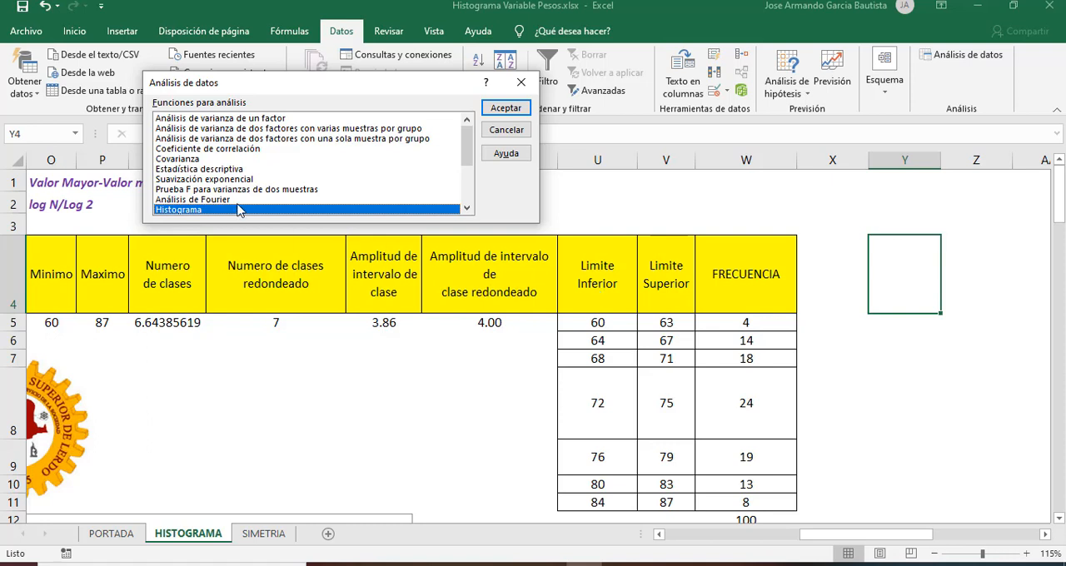
click(243, 170)
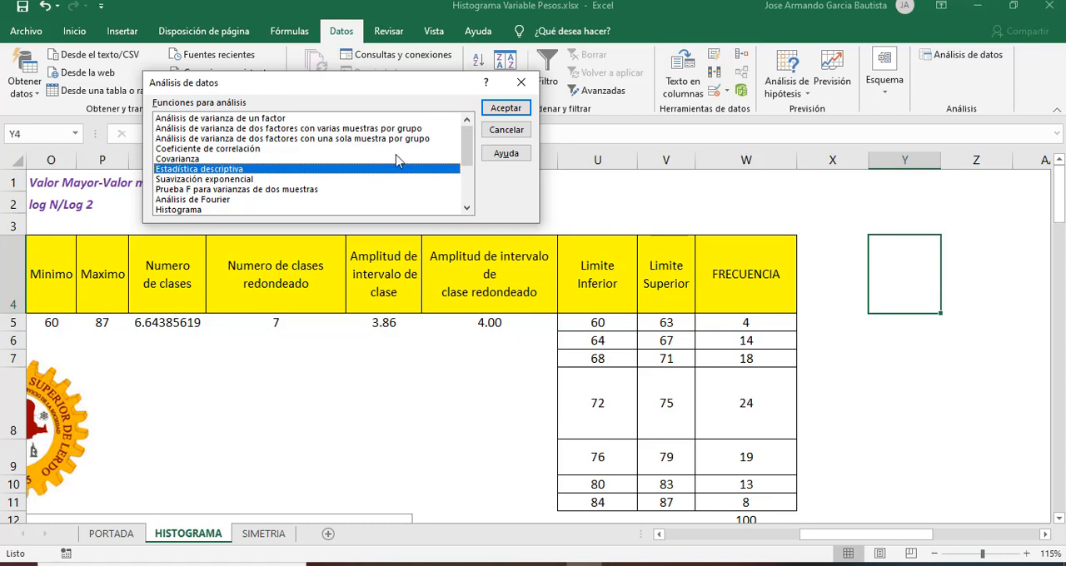
click(518, 111)
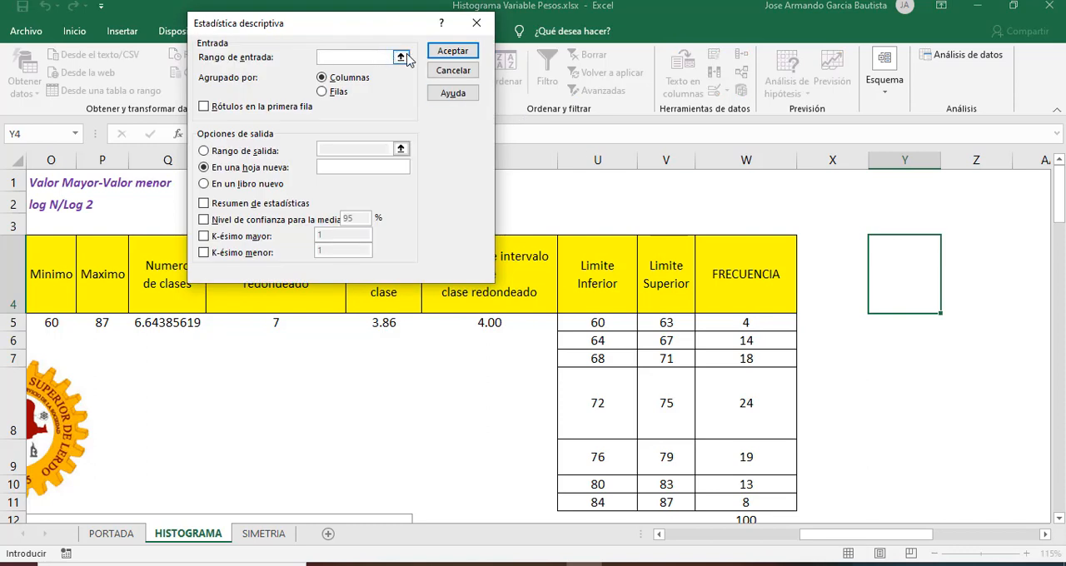
click(403, 60)
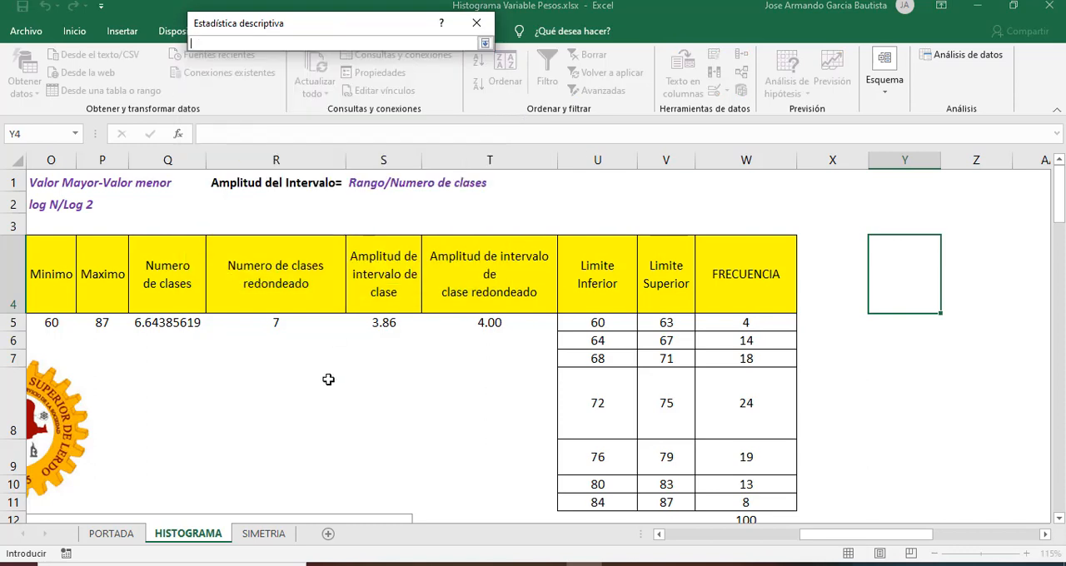
click(328, 383)
key(Left)
key(Left)
key(Left)
key(Home)
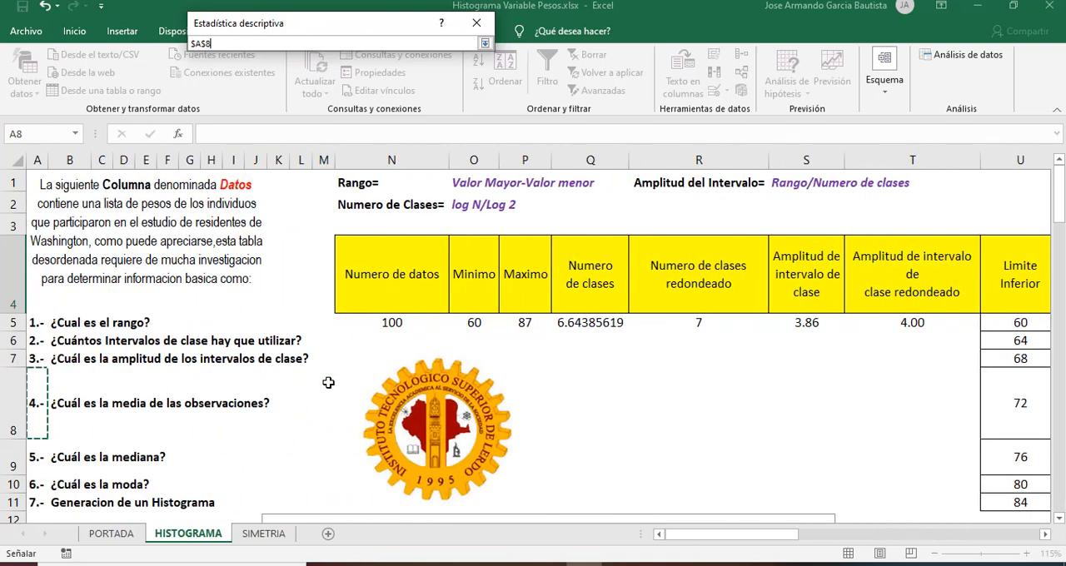
key(Down)
key(Down)
key(Down)
key(Down)
key(Down)
key(Down)
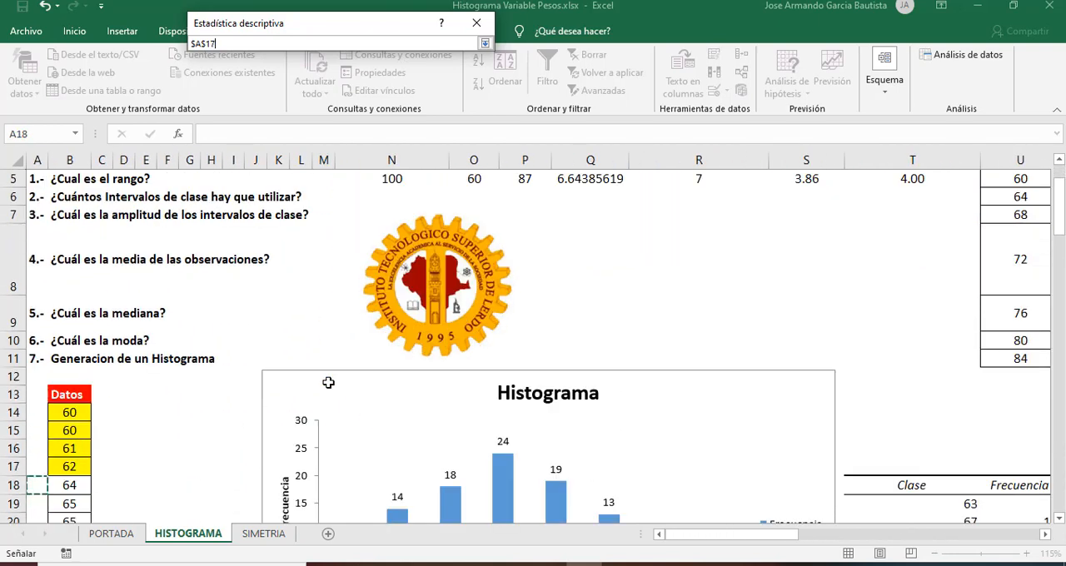
key(Right)
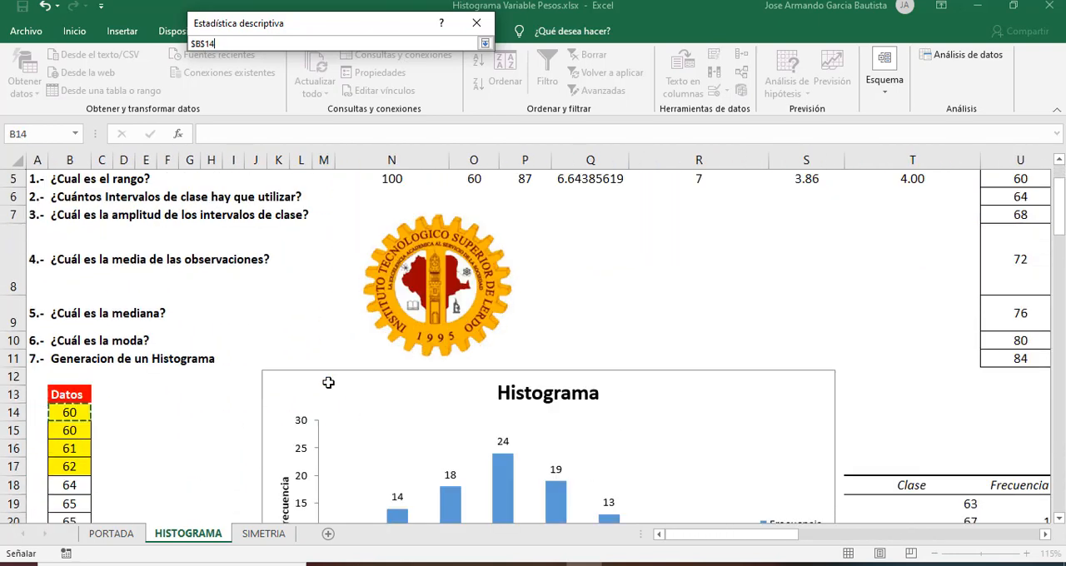
key(ctrl+shift+Down)
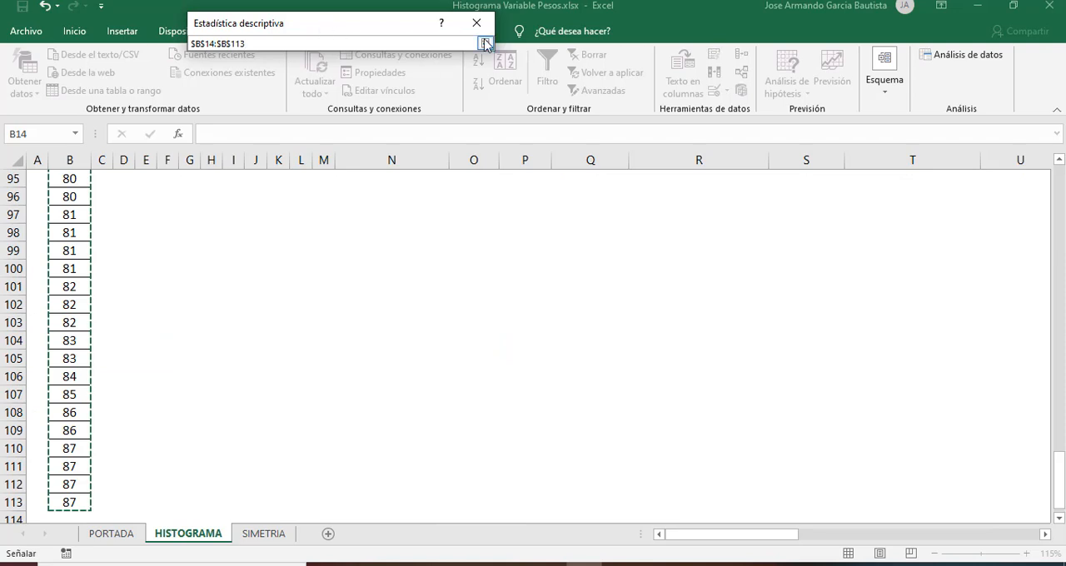
click(486, 43)
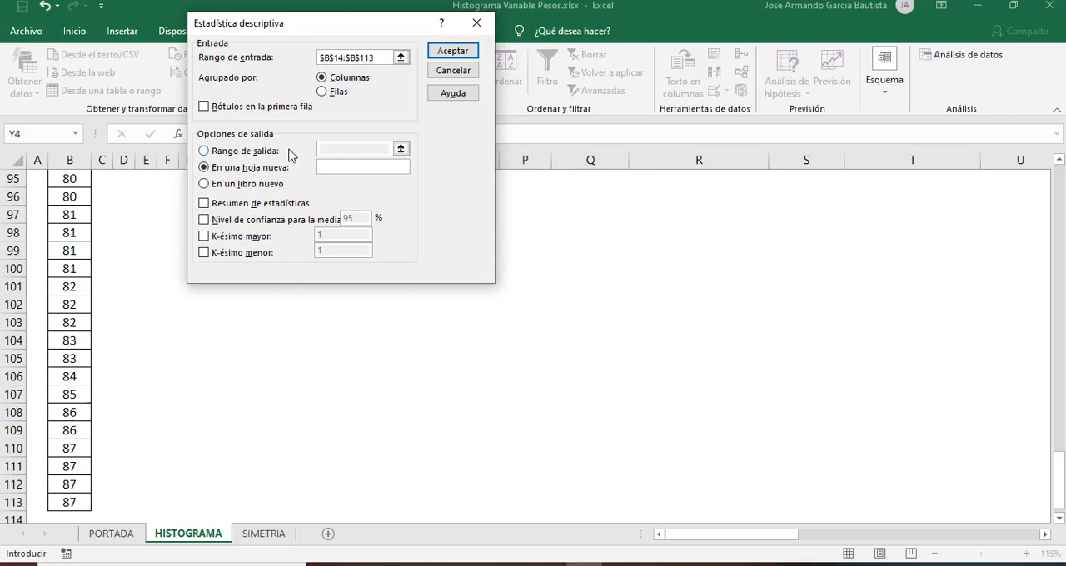
Step: Run the descriptive analysis with Resumen de estadísticas enabled and the output range starting at cell $AA$4 of the current sheet
click(204, 204)
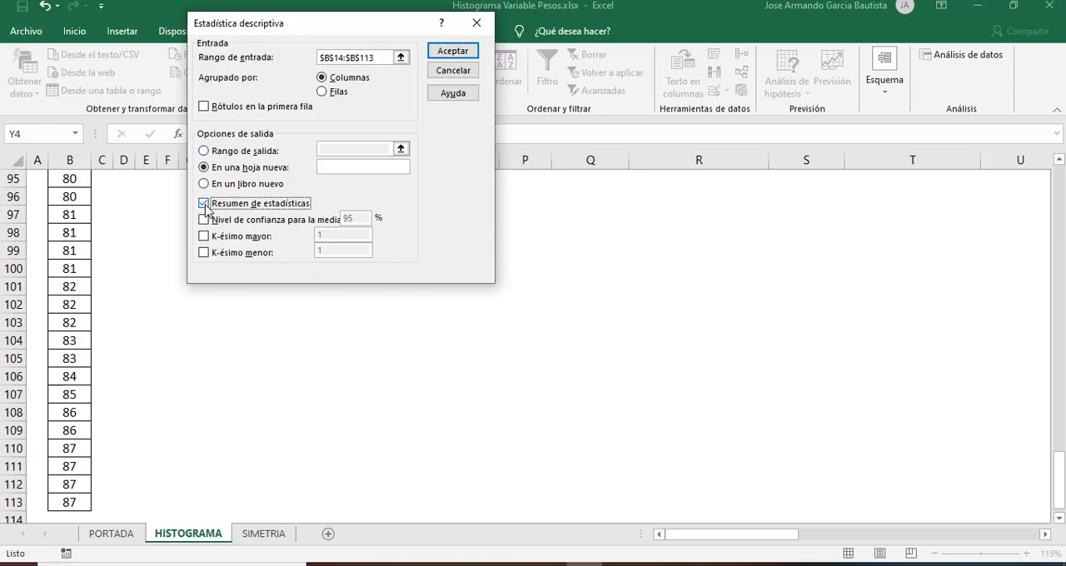
click(204, 151)
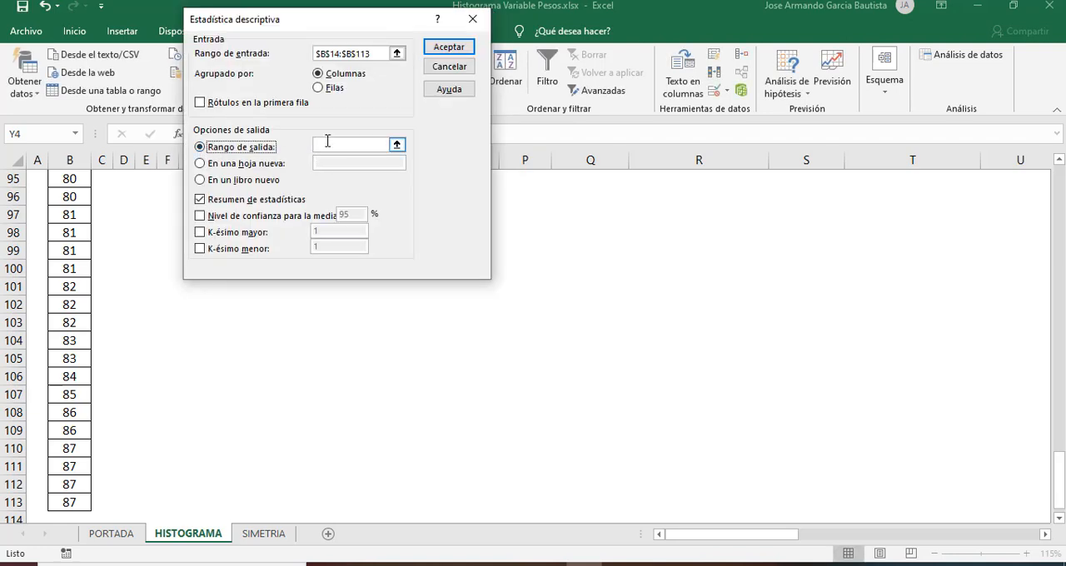
click(753, 228)
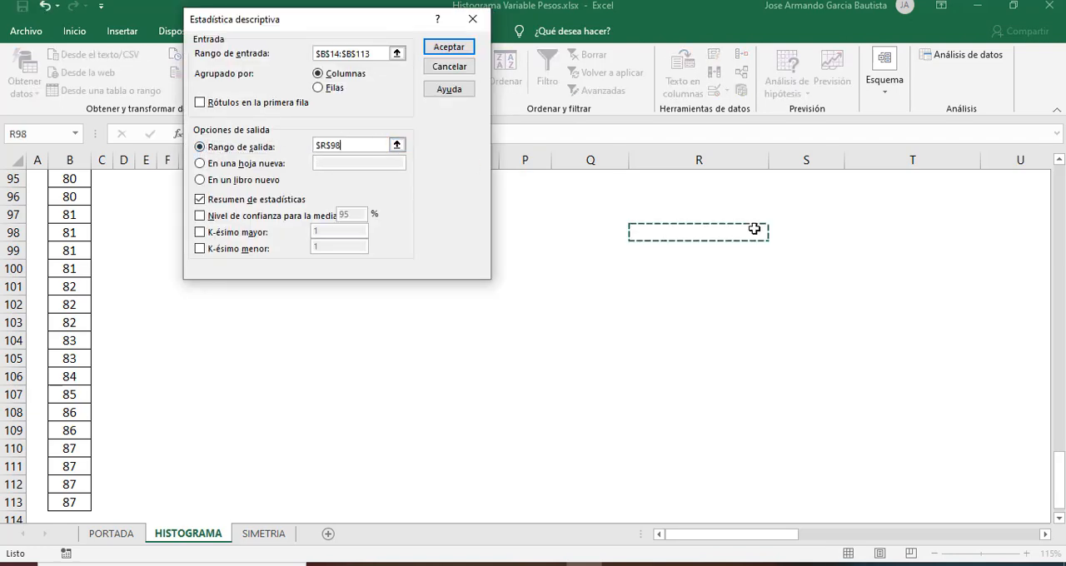
key(Up)
key(Up)
key(Up)
key(Up)
key(Up)
key(Up)
key(Up)
key(Up)
key(Up)
key(Up)
key(Up)
key(Up)
key(Up)
key(Up)
key(Up)
key(Up)
key(Up)
key(Up)
key(Up)
key(Up)
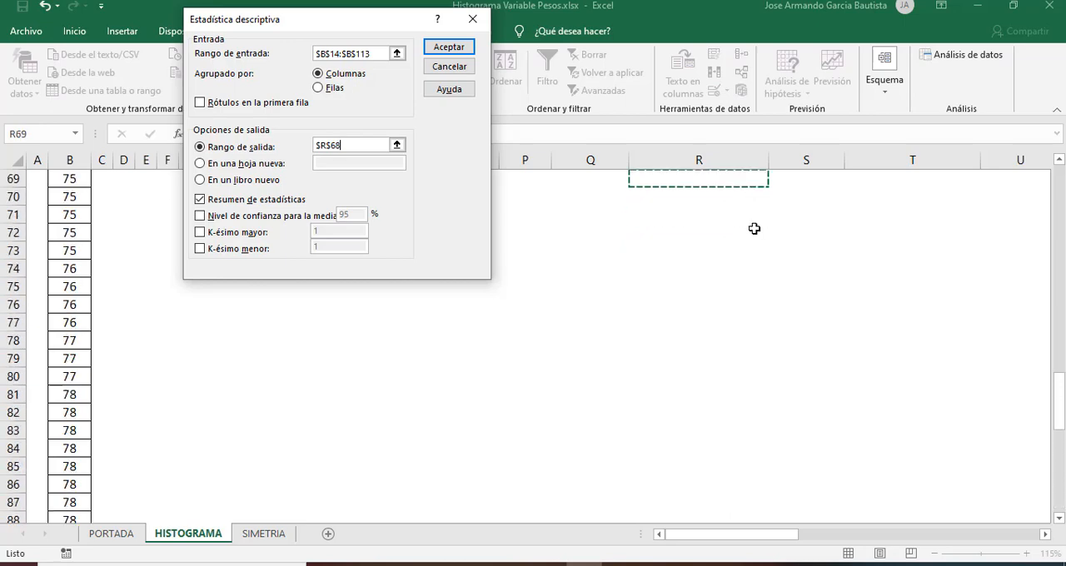
key(Up)
key(Up)
key(Up)
key(Up)
key(Up)
key(Up)
key(Up)
key(Up)
key(Up)
key(Up)
key(Up)
key(Up)
key(Up)
key(Up)
key(Up)
key(Up)
key(Up)
key(Up)
key(Up)
key(Up)
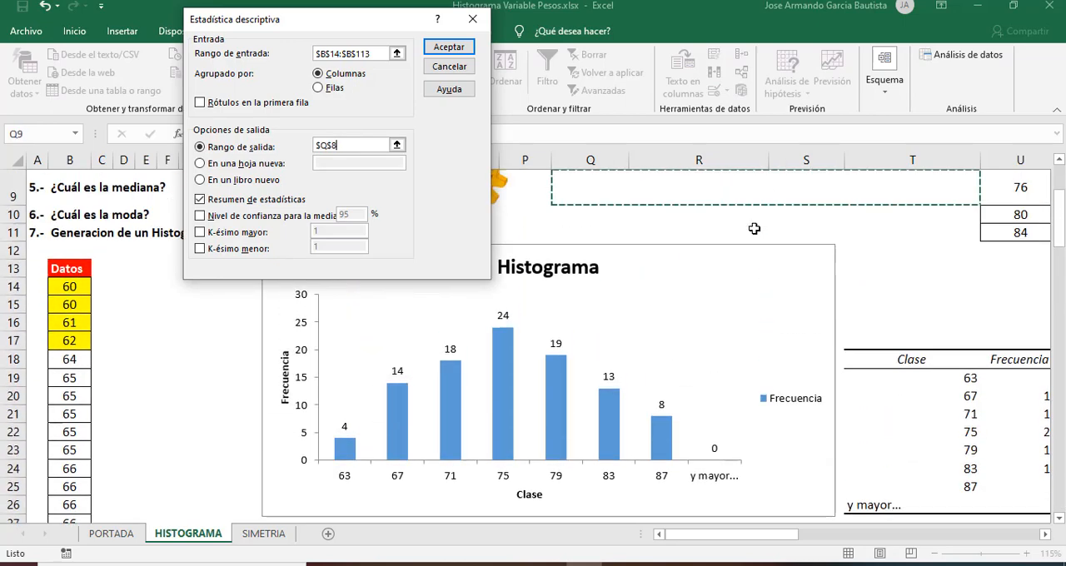
key(Down)
key(Down)
key(Down)
key(Down)
key(Right)
key(Right)
key(Right)
key(Right)
key(Right)
key(Right)
key(Right)
key(Right)
key(Right)
key(Right)
key(Right)
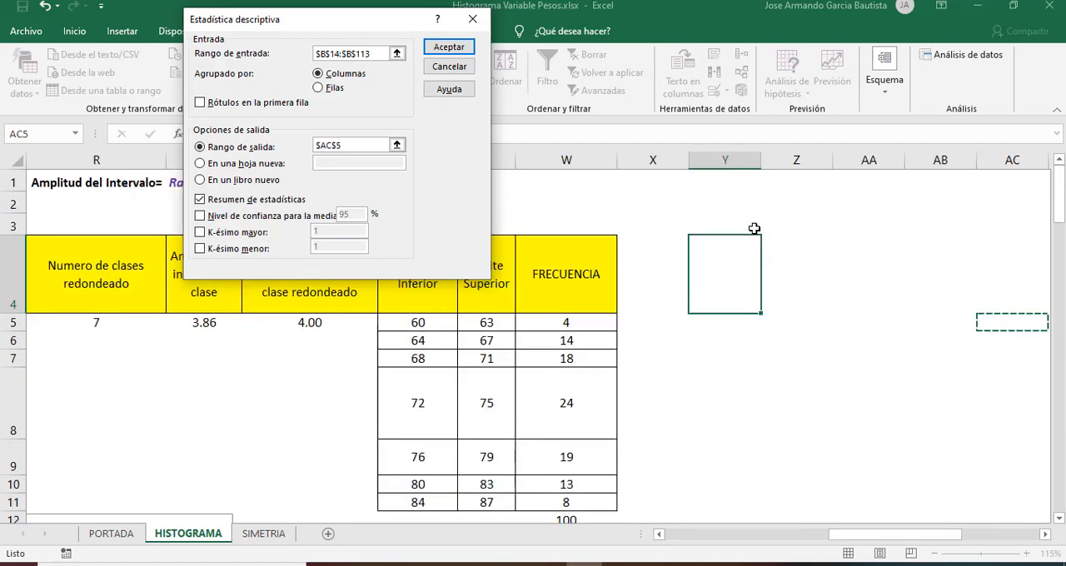
key(Left)
key(Left)
key(Up)
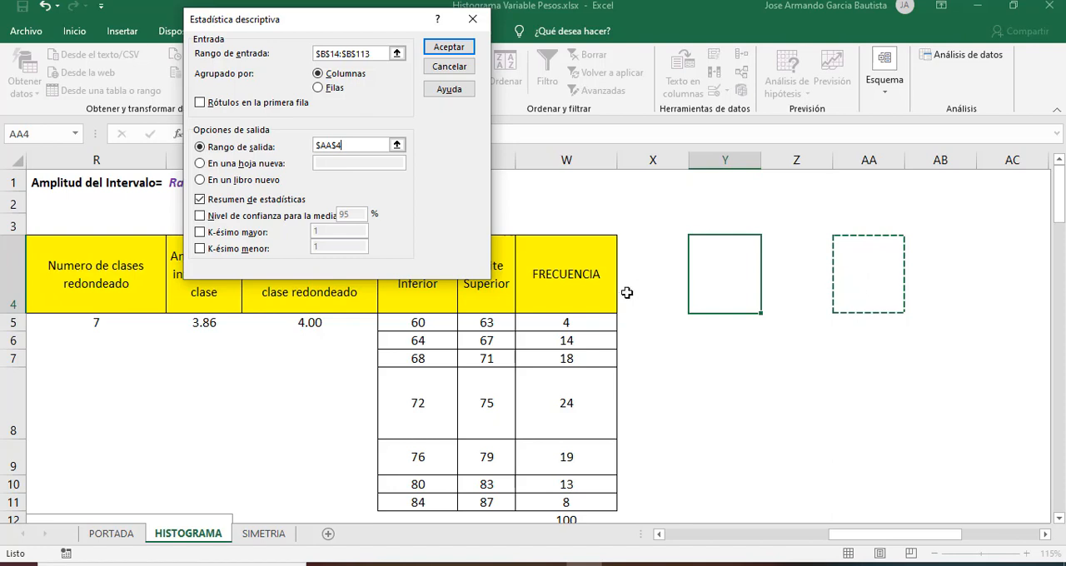
click(447, 48)
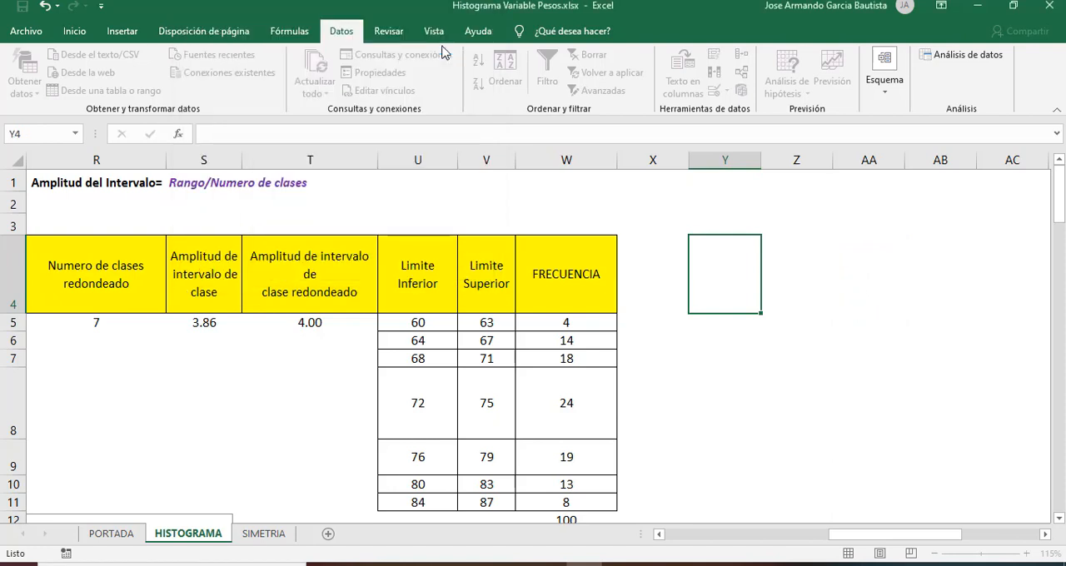
Step: Widen column AA so the statistic names in the descriptive summary fit completely
click(868, 277)
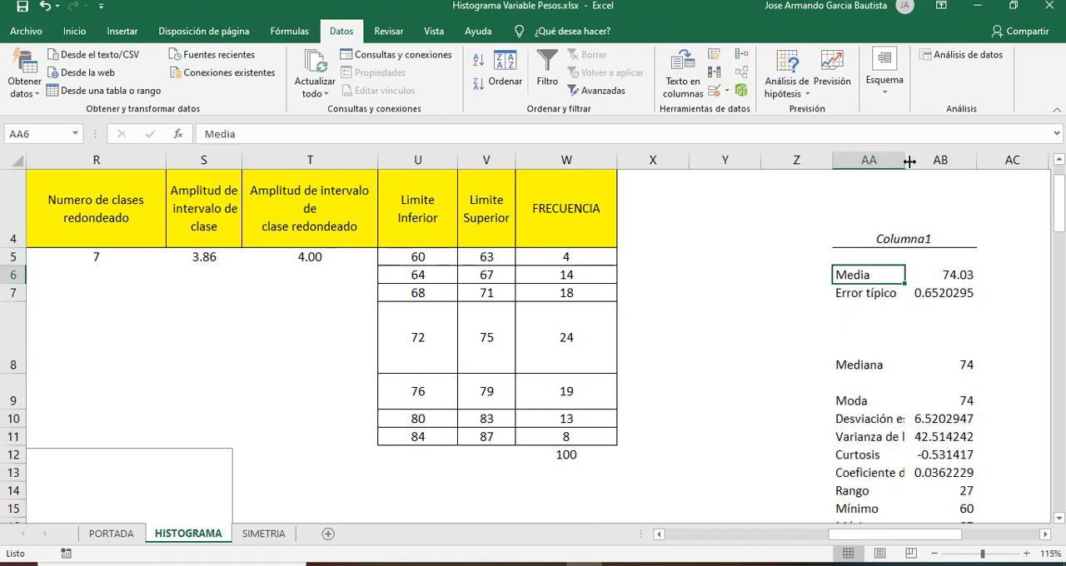
drag(905, 160, 981, 164)
click(998, 263)
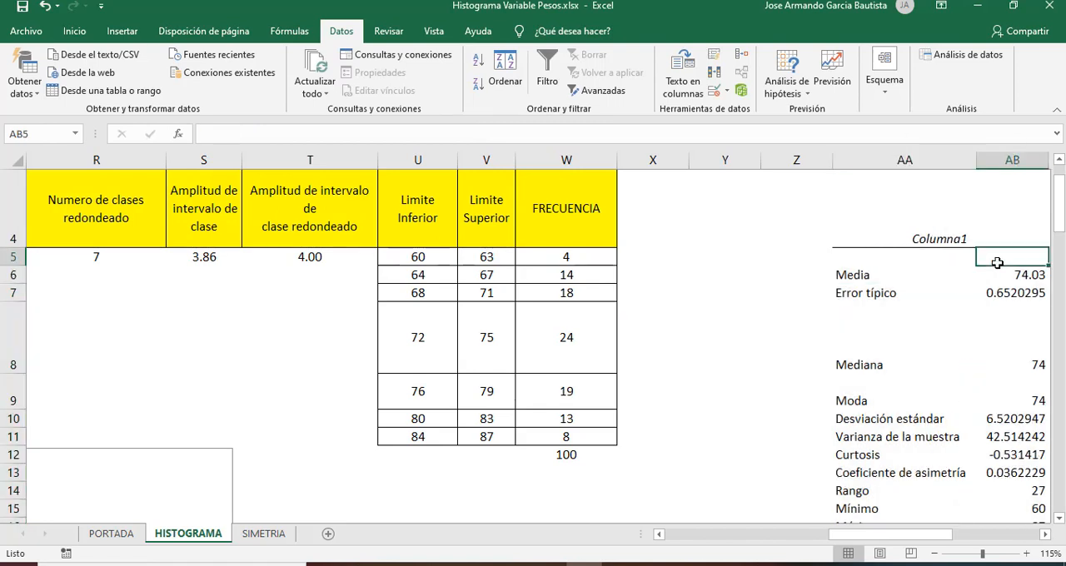
Step: Widen column AB so the statistic values in the descriptive summary fit completely
key(Right)
key(Right)
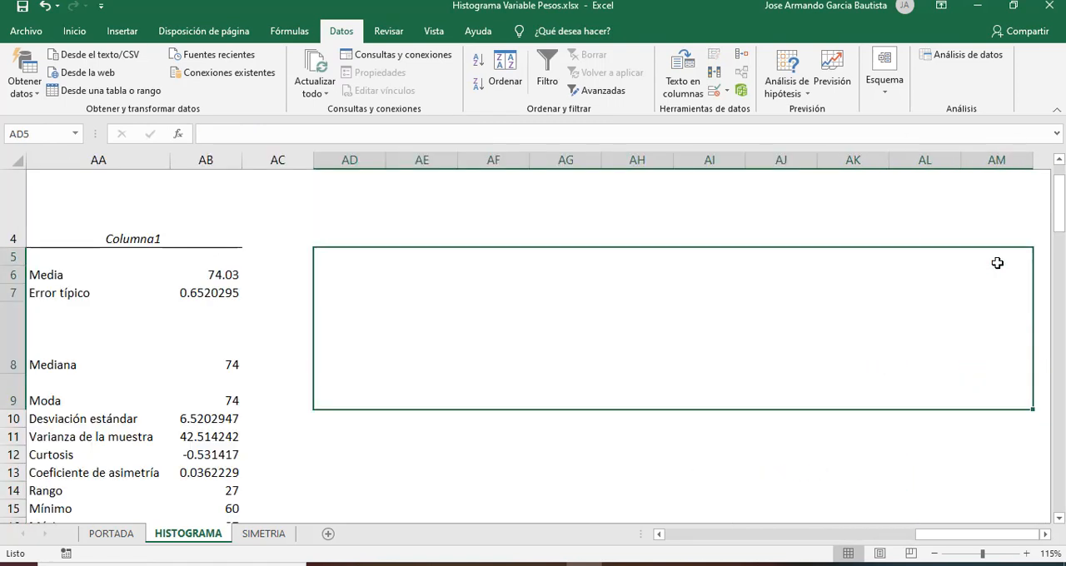
double_click(239, 164)
click(218, 275)
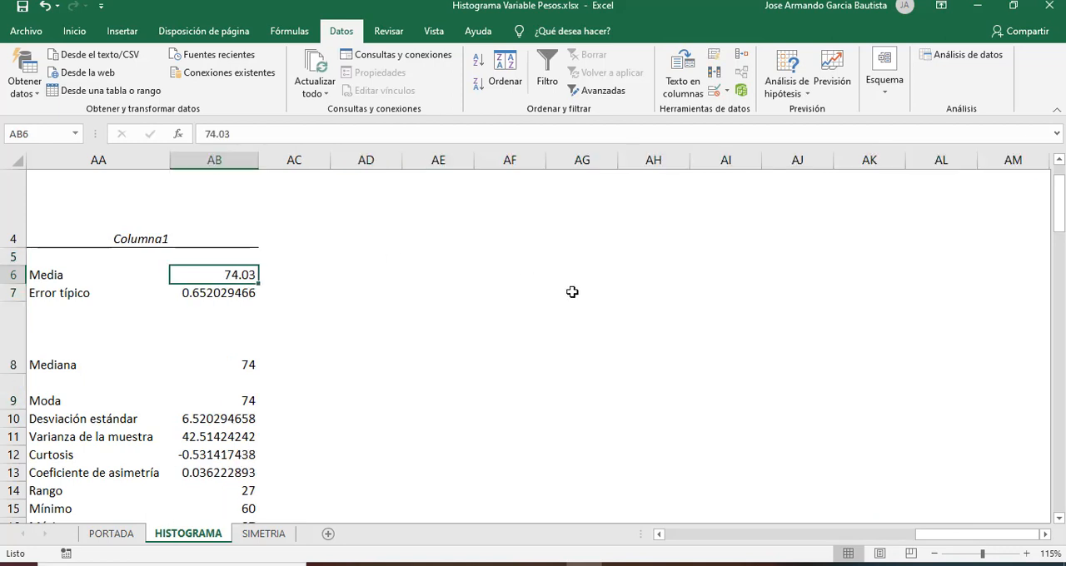
Step: Examine the Media entry and its value in the descriptive summary next to the frequency table
key(Left)
key(Left)
key(Left)
key(Left)
key(Left)
key(Left)
key(Left)
key(Left)
key(Left)
key(Right)
key(Right)
key(Right)
key(Right)
key(Right)
key(Right)
key(Right)
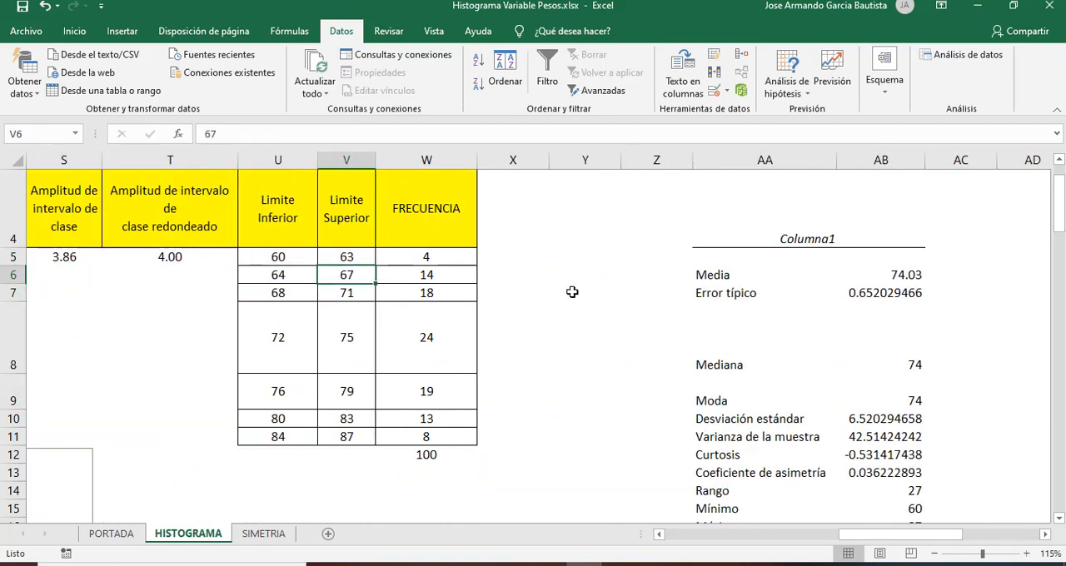
key(Right)
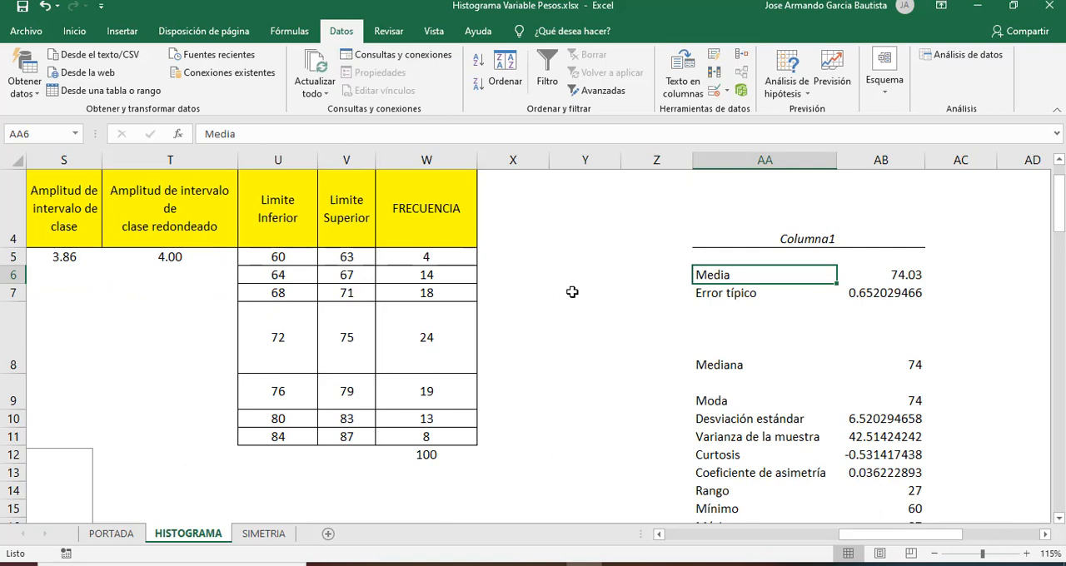
key(Right)
key(Left)
key(Right)
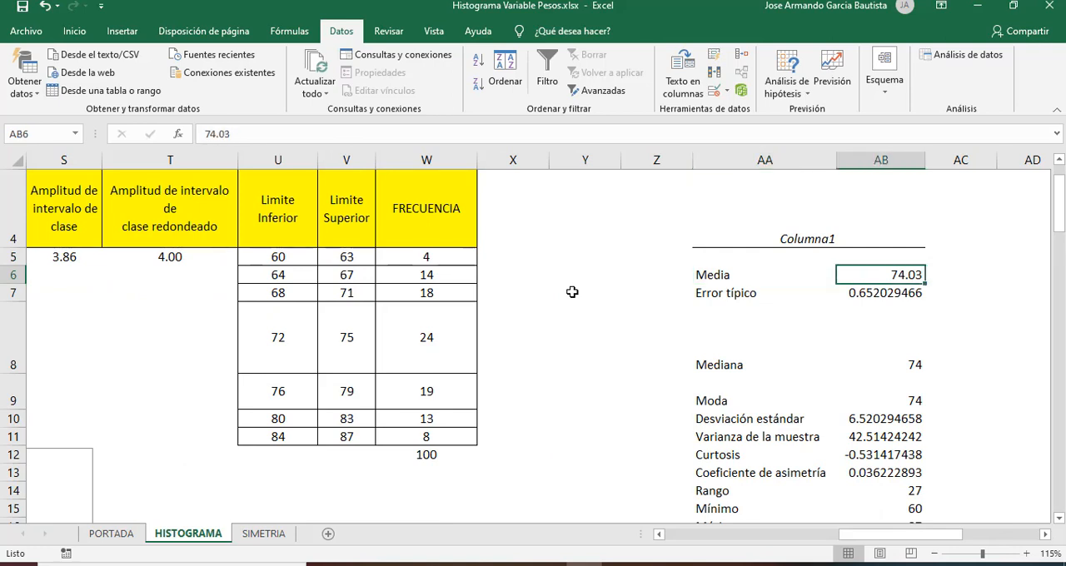
Step: Examine the Mediana and Moda entries and their values in the descriptive summary
key(Left)
key(Down)
key(Left)
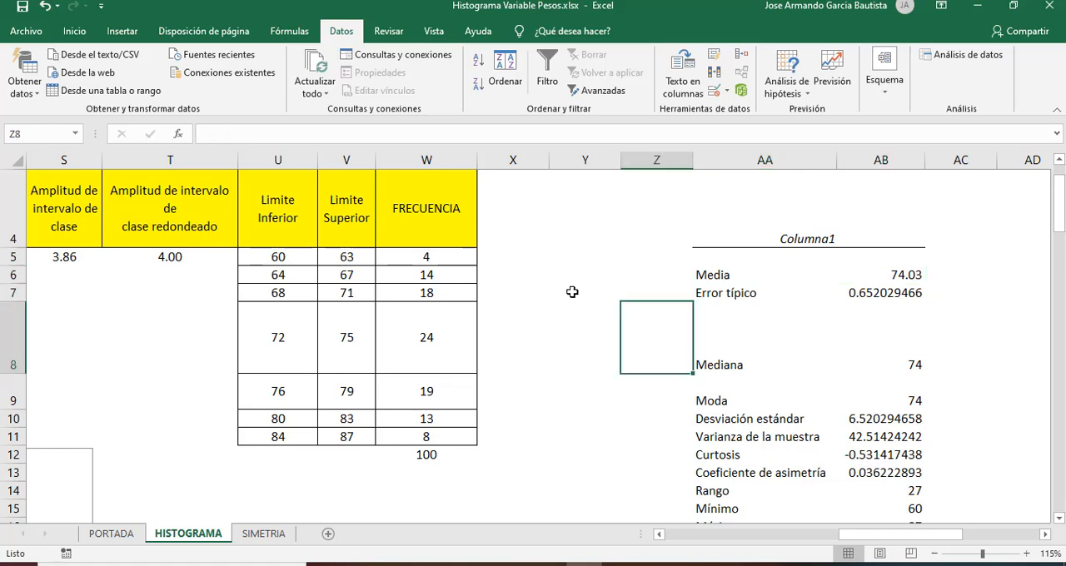
key(Right)
key(Right)
key(Left)
key(Up)
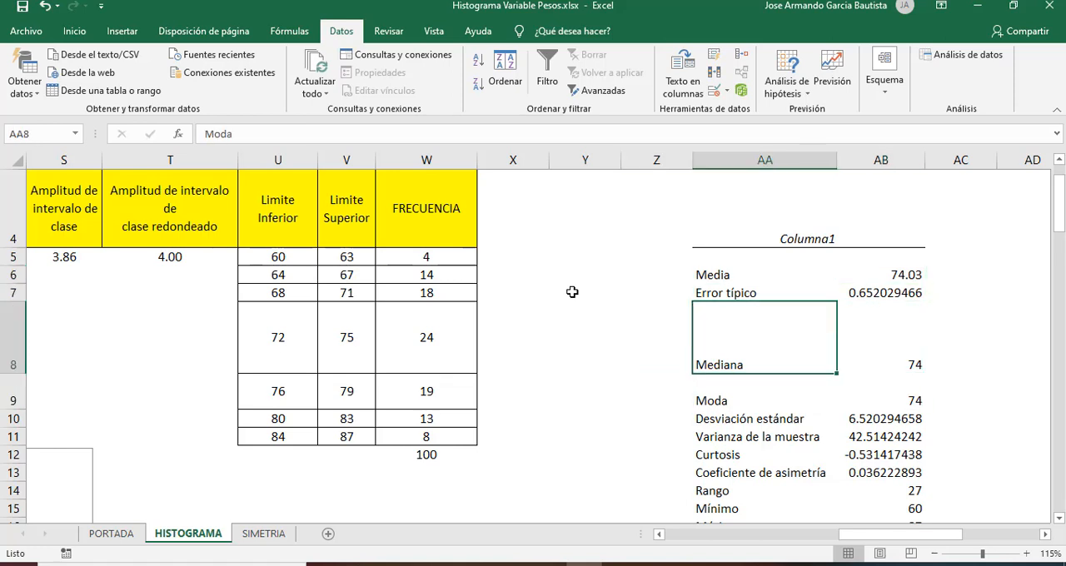
key(Right)
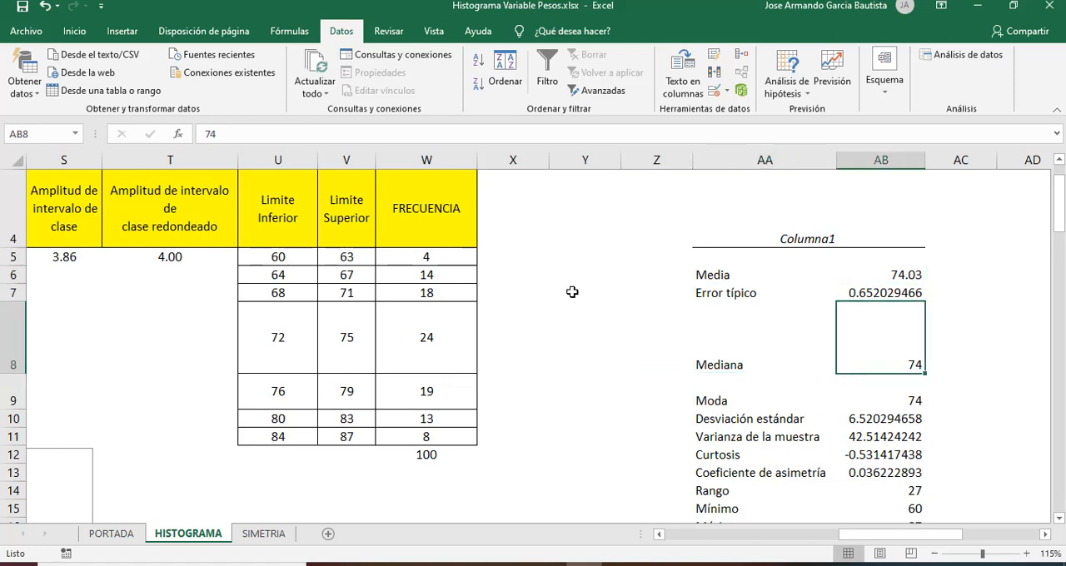
key(Left)
key(Down)
key(Right)
key(Left)
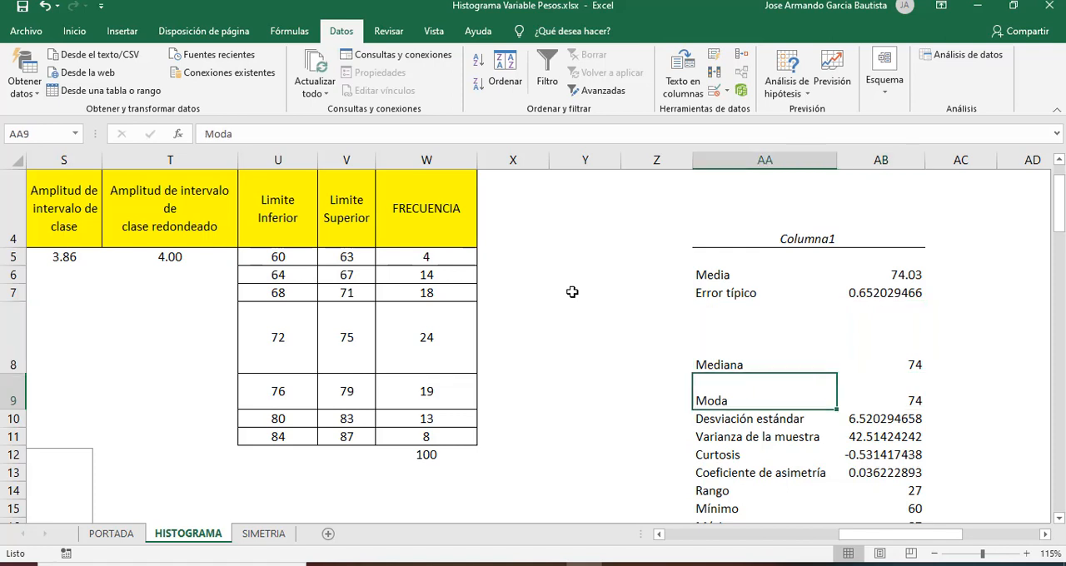
Step: Read the descriptive summary from Desviación estándar down to Suma, and check the Rango entry
key(Down)
key(Right)
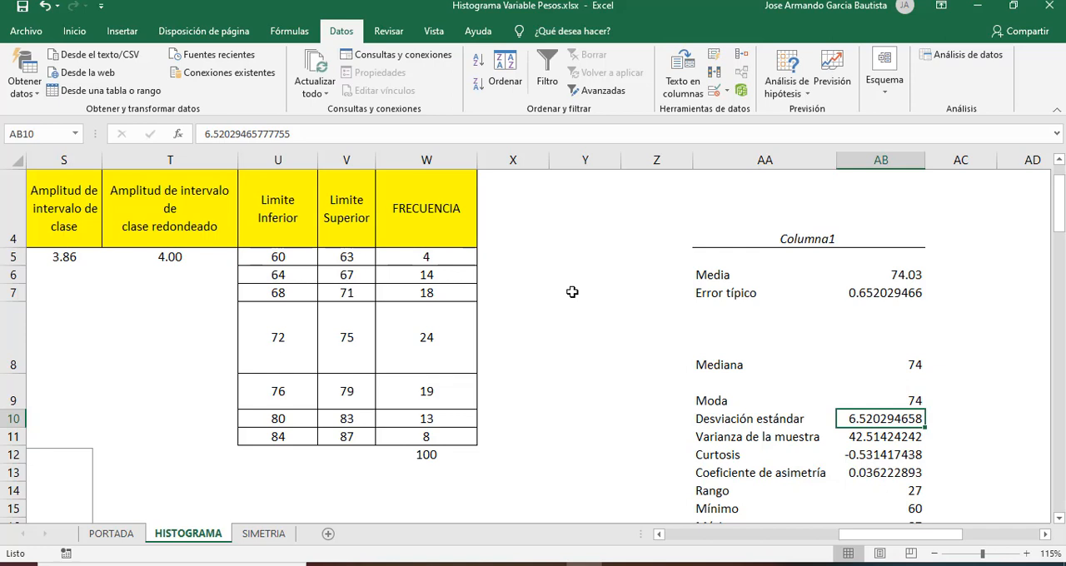
key(Down)
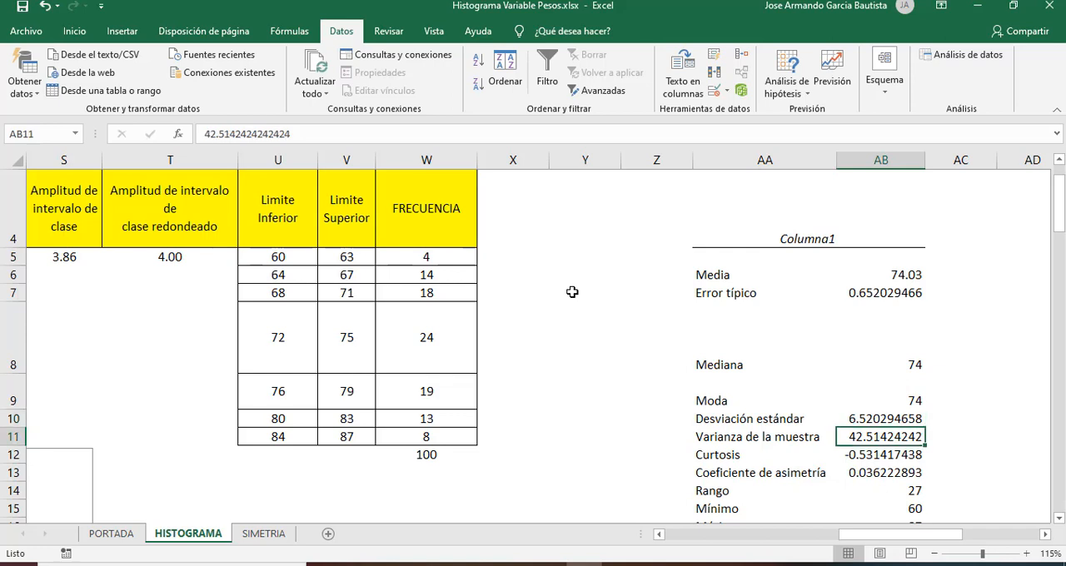
key(Down)
key(Down)
key(Down)
key(Down)
key(Down)
key(Down)
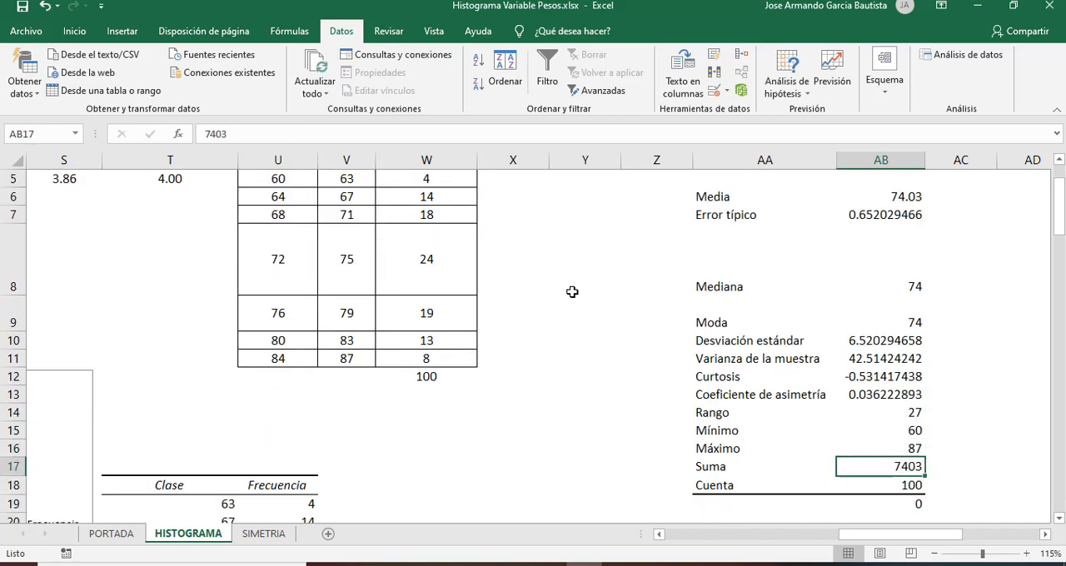
key(Up)
key(Up)
key(Up)
key(Left)
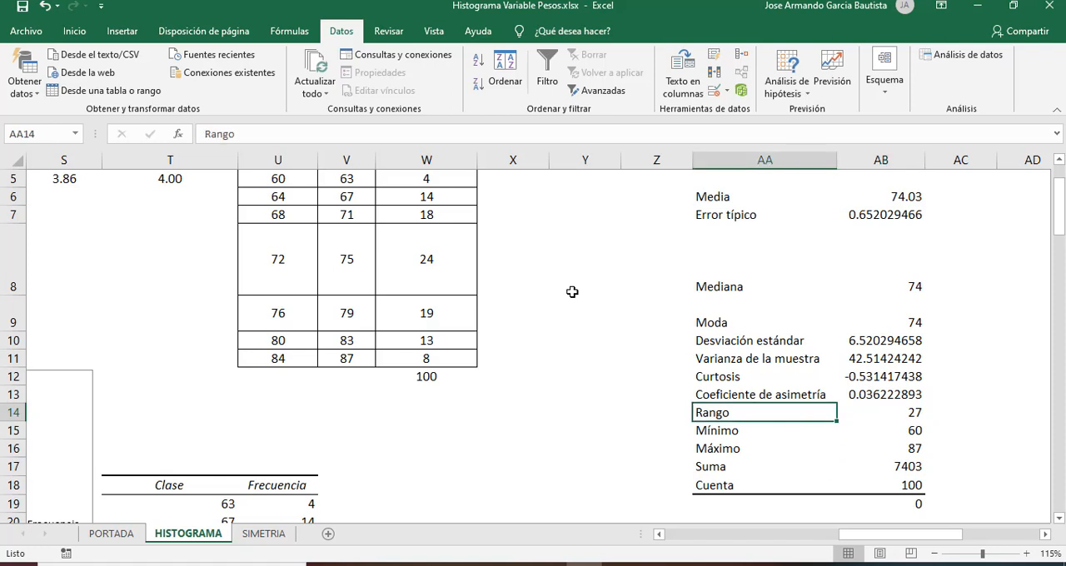
key(Right)
key(Left)
Step: Check the Minimo and Maximo values and the class calculations in row 5 for comparison with the Rango statistic
key(Left)
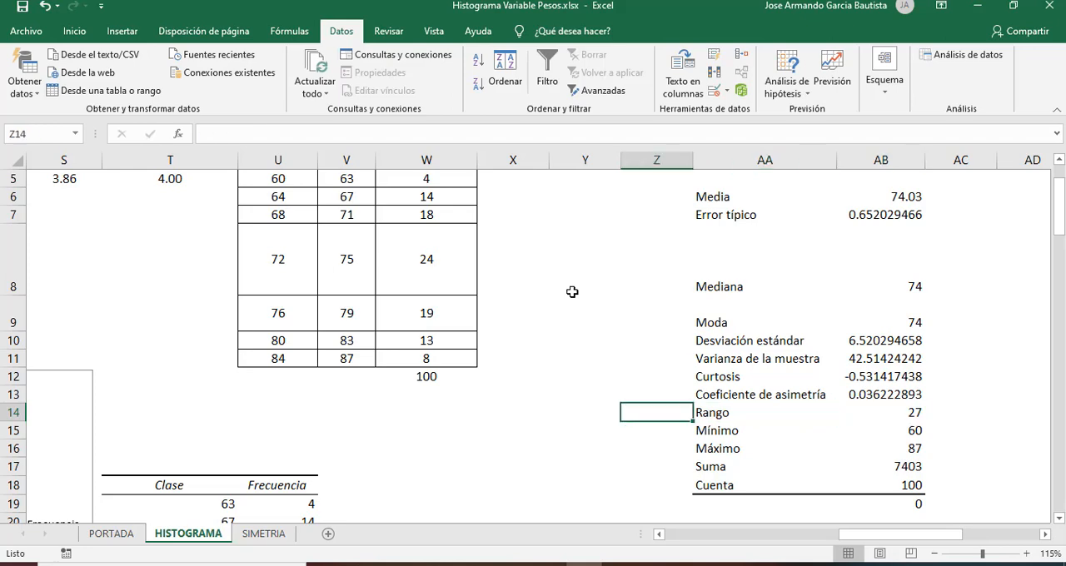
key(Left)
key(Left)
key(Left)
key(Left)
key(Left)
key(Left)
key(Left)
key(Left)
key(Left)
key(Up)
key(Up)
key(Up)
key(Up)
key(Up)
key(Up)
key(Up)
key(Up)
key(Up)
key(Up)
key(Up)
key(Up)
key(Up)
key(Left)
key(Left)
key(Left)
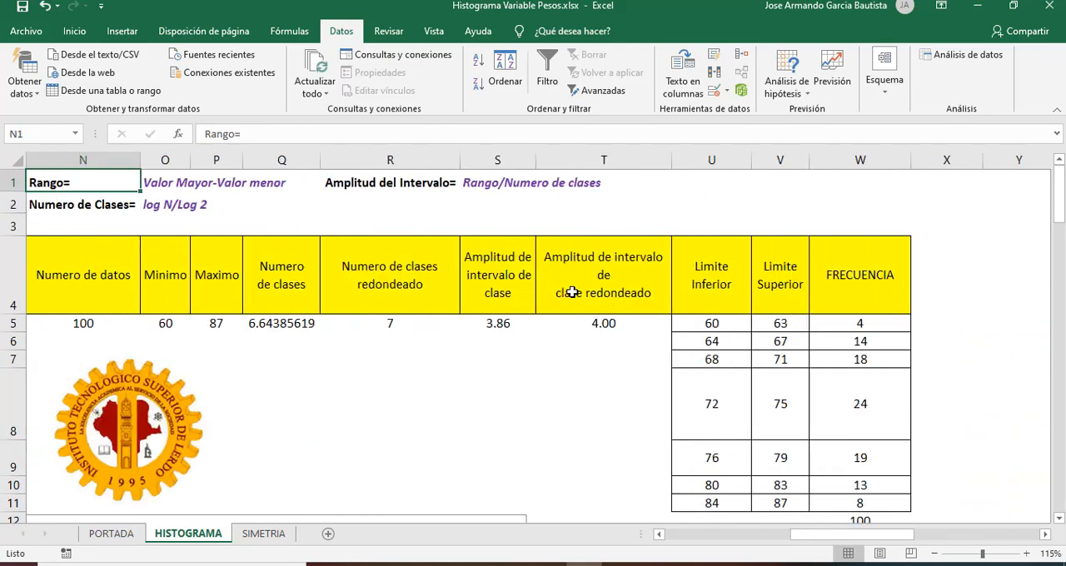
key(Down)
key(Down)
key(Down)
key(Down)
key(Left)
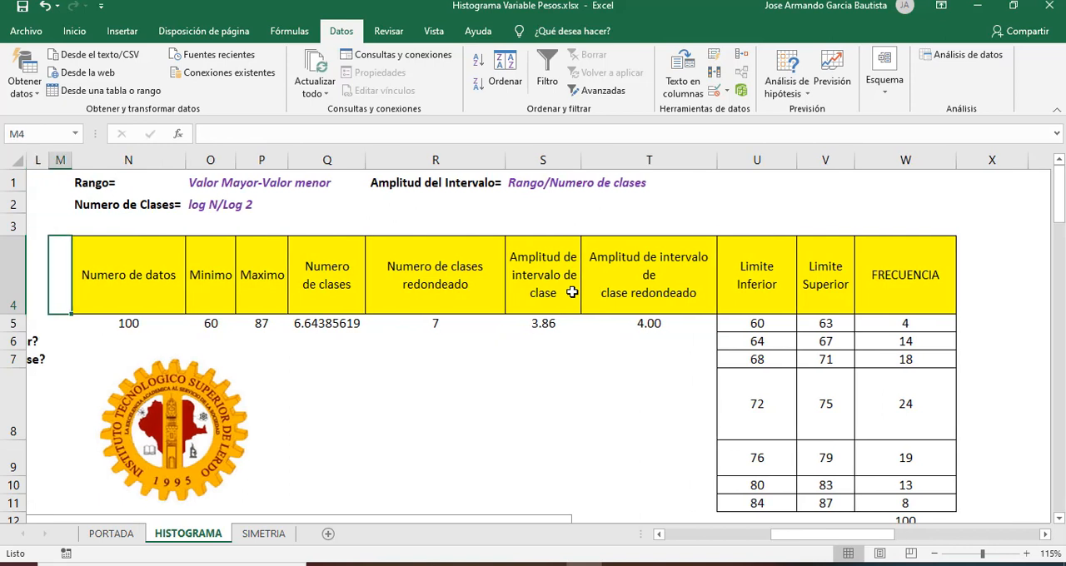
key(Right)
key(Right)
key(Right)
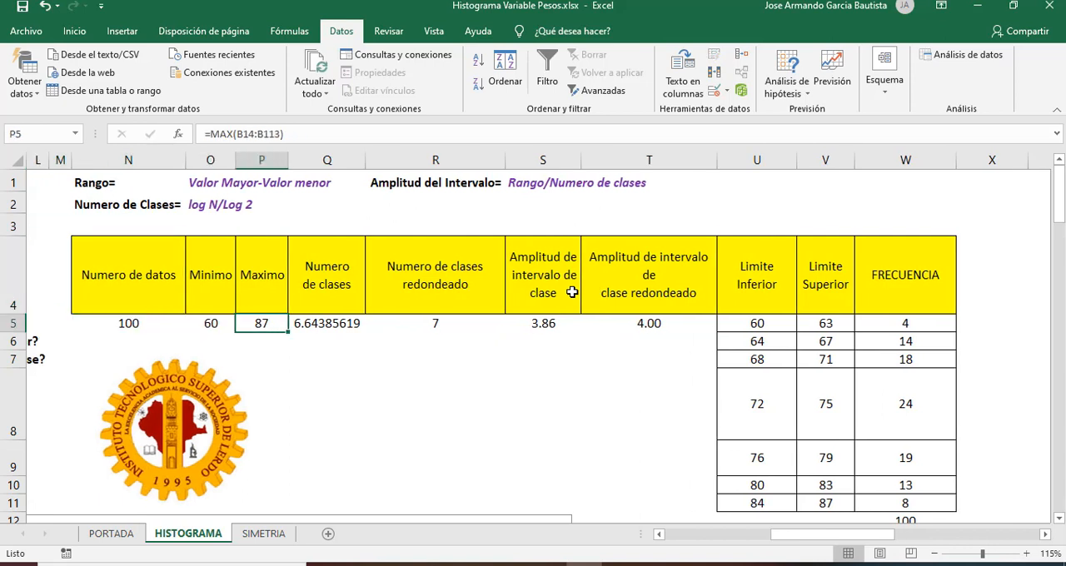
key(Left)
key(Right)
key(Left)
Step: Return to the descriptive summary and examine the Rango, Mínimo, Máximo, Suma and Cuenta entries
key(Right)
key(Right)
key(Right)
key(Right)
key(Right)
key(Right)
key(Right)
key(Right)
key(Right)
key(Right)
key(Right)
key(Right)
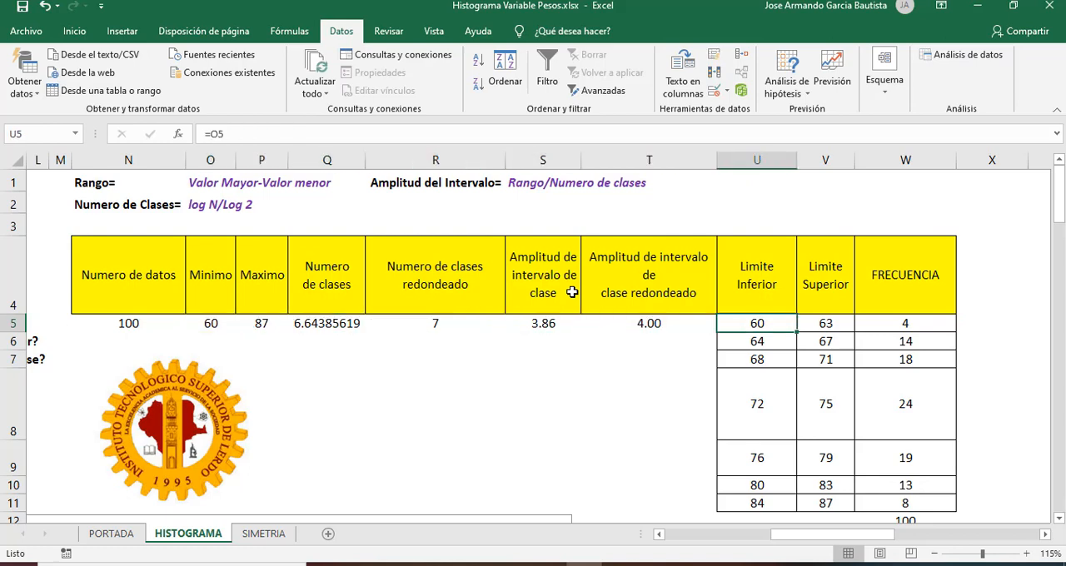
key(Down)
key(Down)
key(Down)
key(Down)
key(Down)
key(Down)
key(Right)
key(Right)
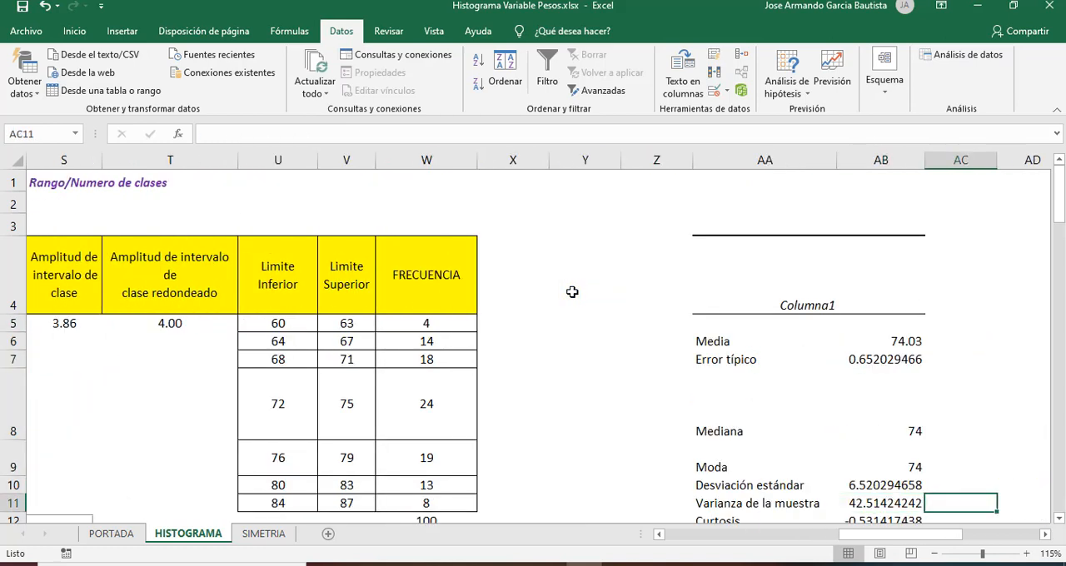
key(Down)
key(Down)
key(Down)
key(Down)
key(Down)
key(Down)
key(Down)
key(Right)
key(Left)
key(Down)
key(Left)
key(Up)
key(Up)
key(Up)
key(Up)
key(Up)
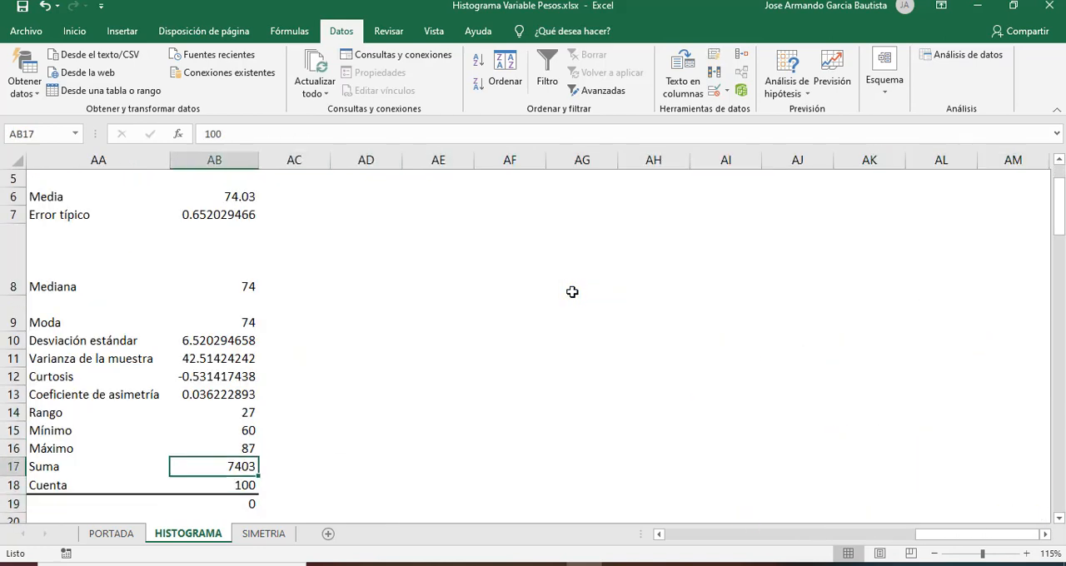
key(Left)
key(Left)
key(Right)
key(Down)
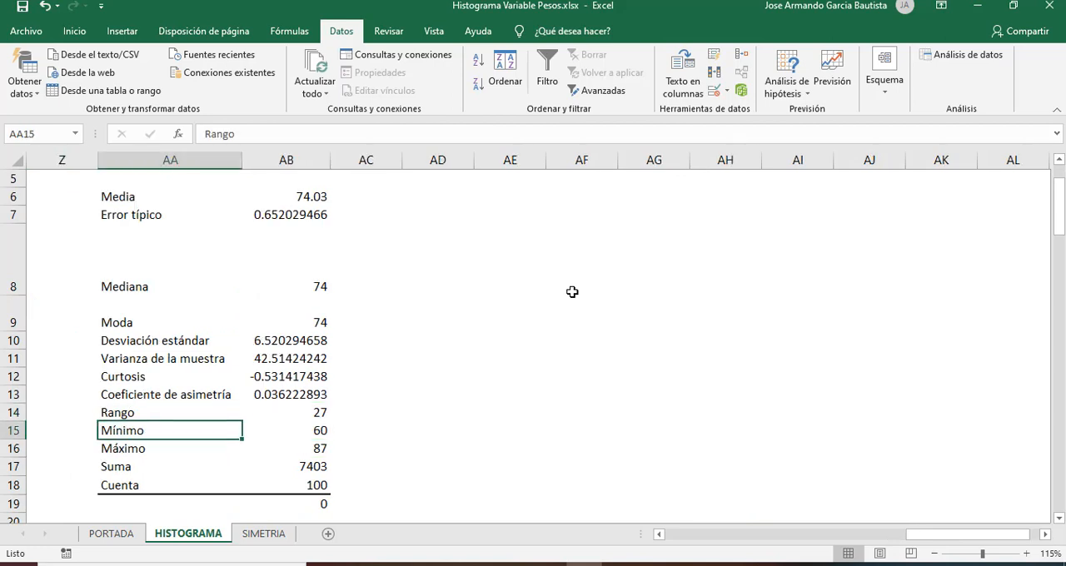
key(Right)
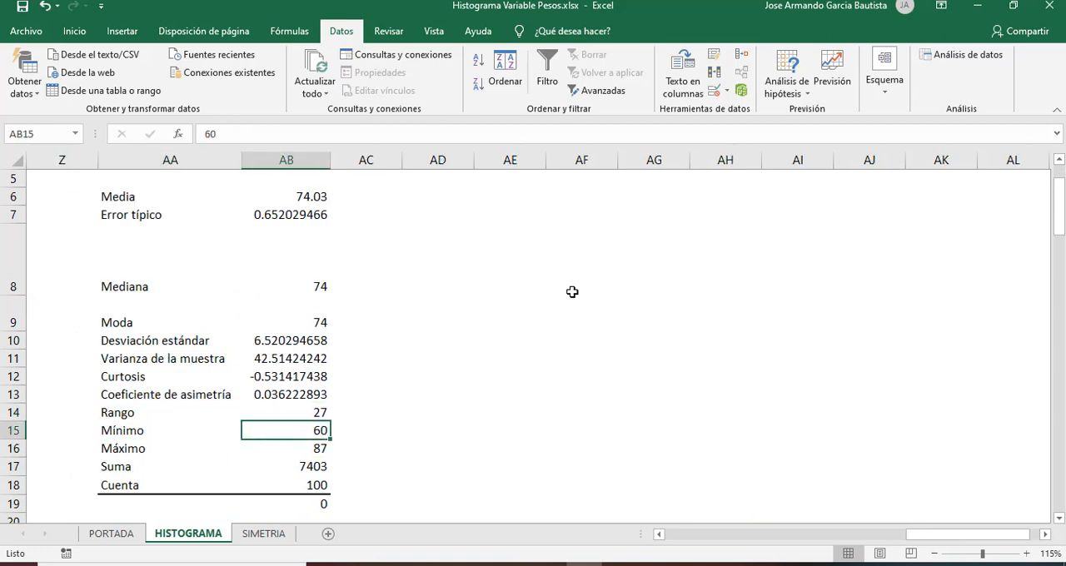
key(Down)
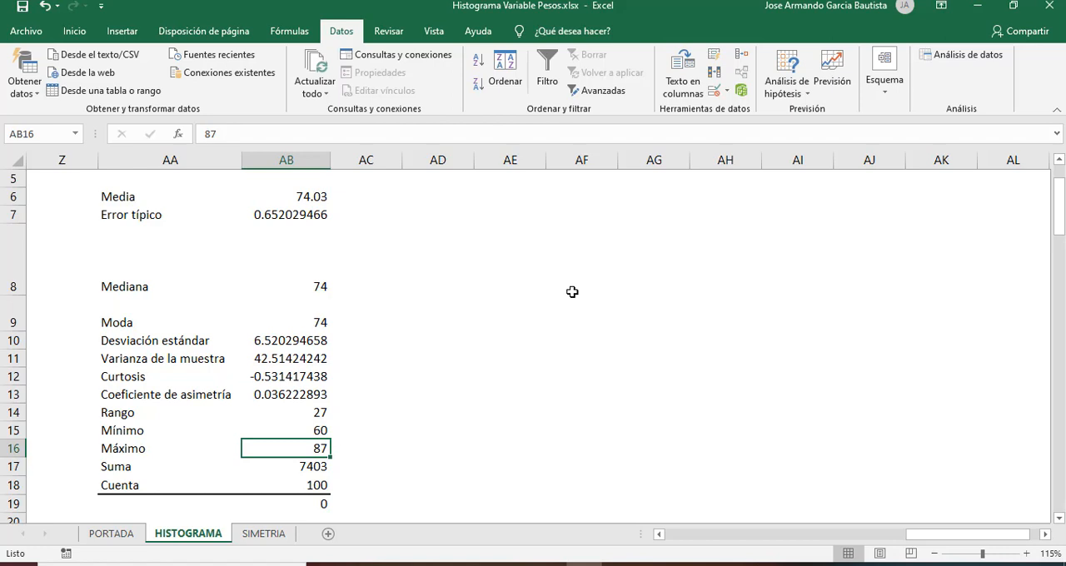
key(Down)
key(Down)
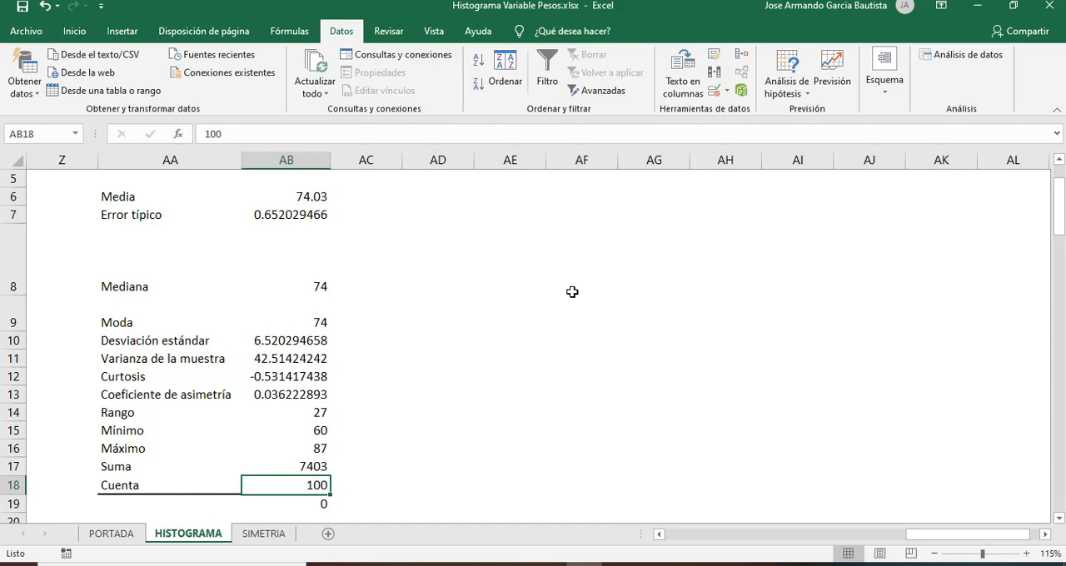
Step: Examine the Media value in AB6 again, together with the heading of the descriptive summary
click(321, 202)
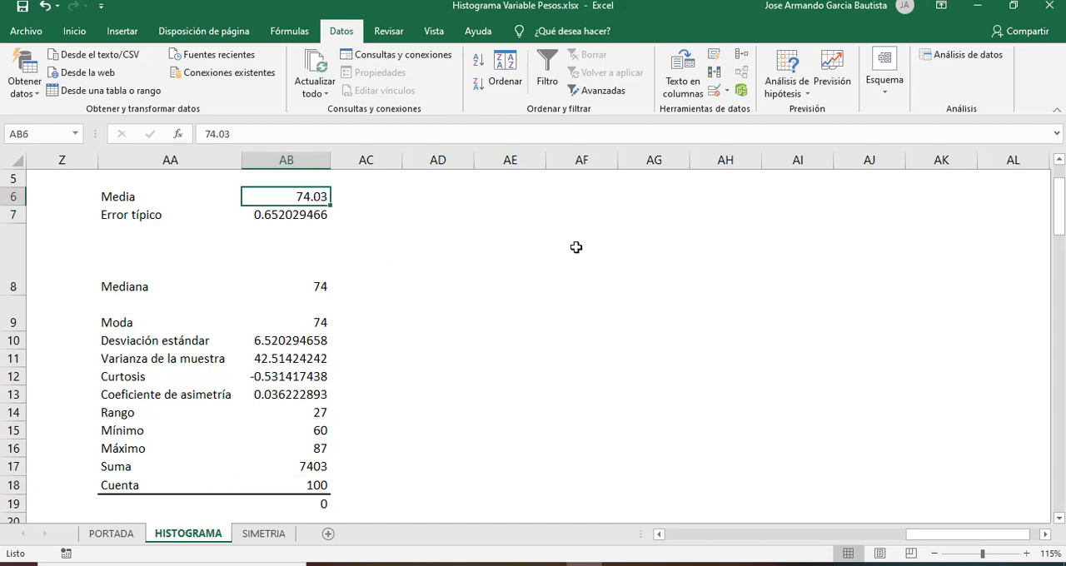
key(Left)
key(Left)
key(Right)
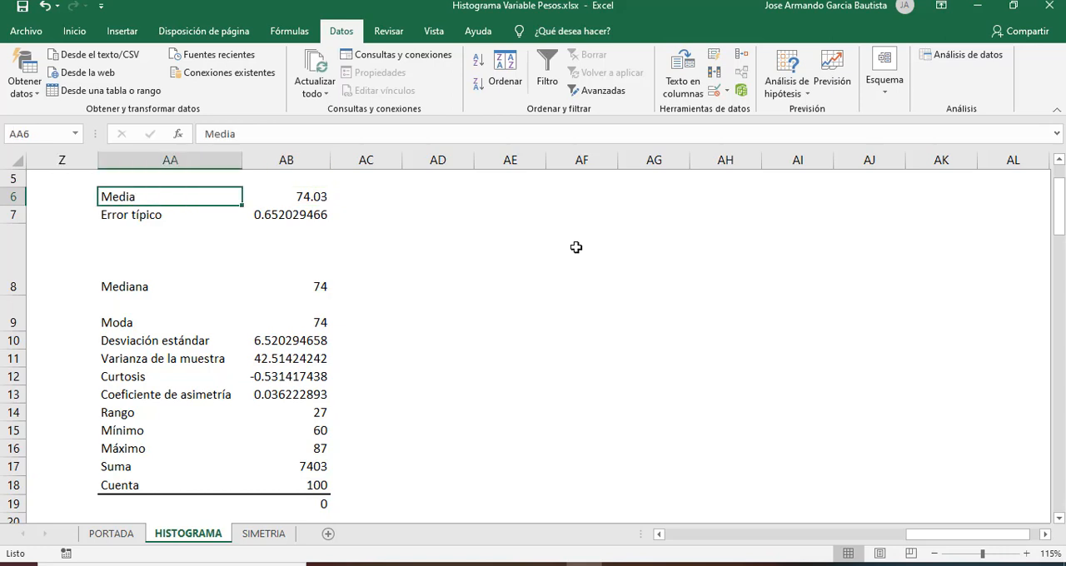
key(Right)
key(Left)
key(Right)
key(Left)
key(Up)
key(Down)
key(Right)
key(Left)
key(Right)
key(Up)
key(Up)
key(Up)
key(Up)
key(Up)
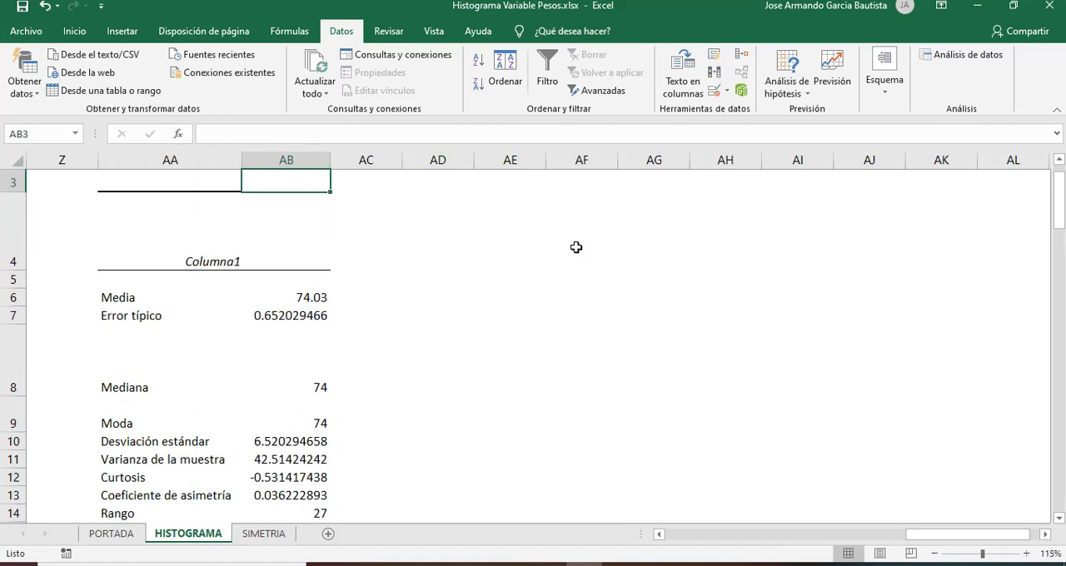
Step: Locate the class interval containing the mean and enter the label MEDIA in cell X8 beside the 72–75 class
key(Left)
key(Left)
key(Left)
key(Left)
key(Left)
key(Left)
key(Left)
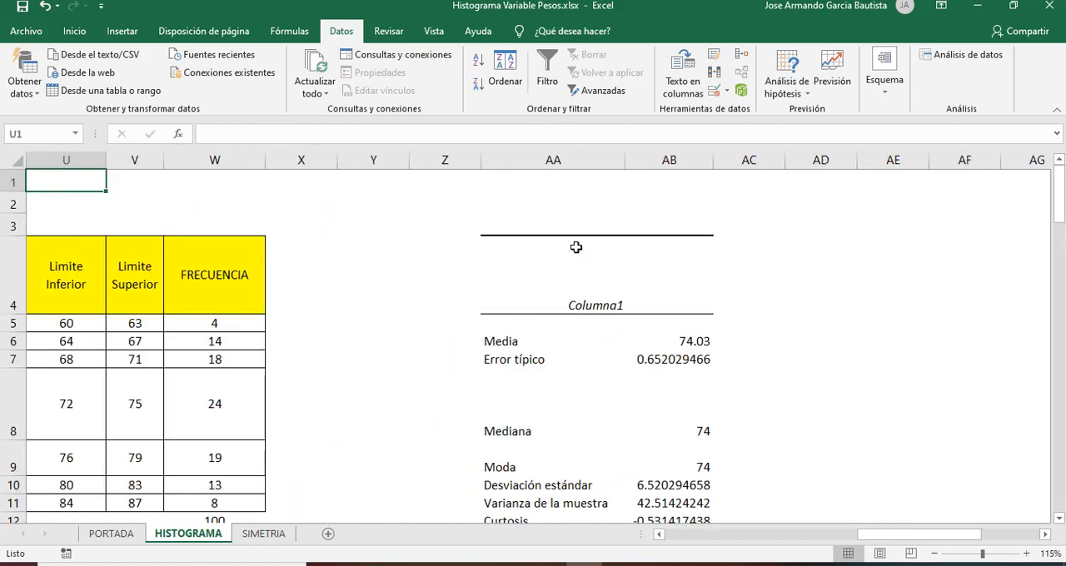
key(Left)
key(Down)
key(Down)
key(Down)
key(Down)
key(Down)
key(Right)
key(Up)
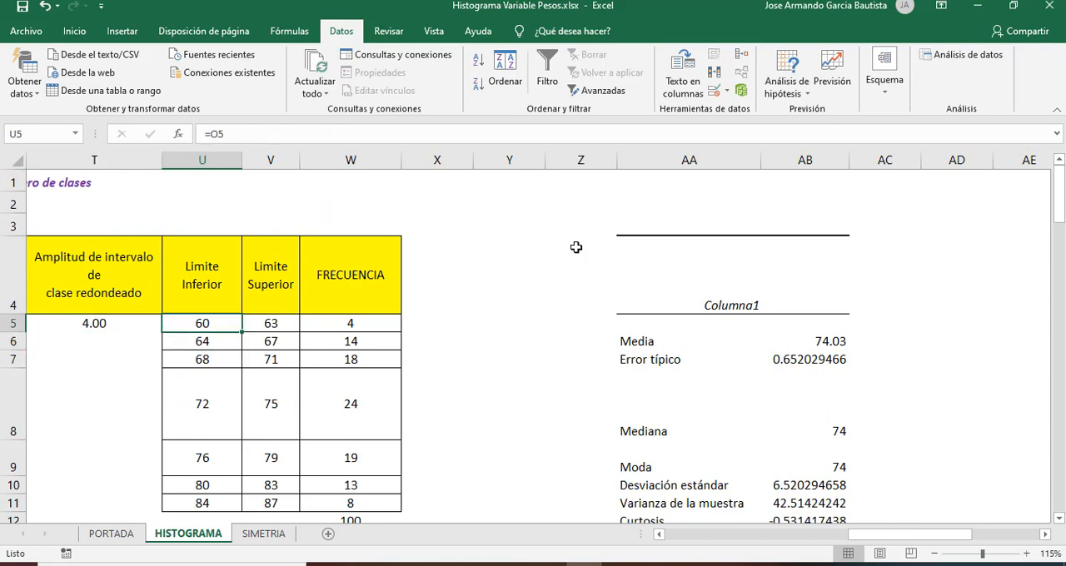
key(Down)
key(Down)
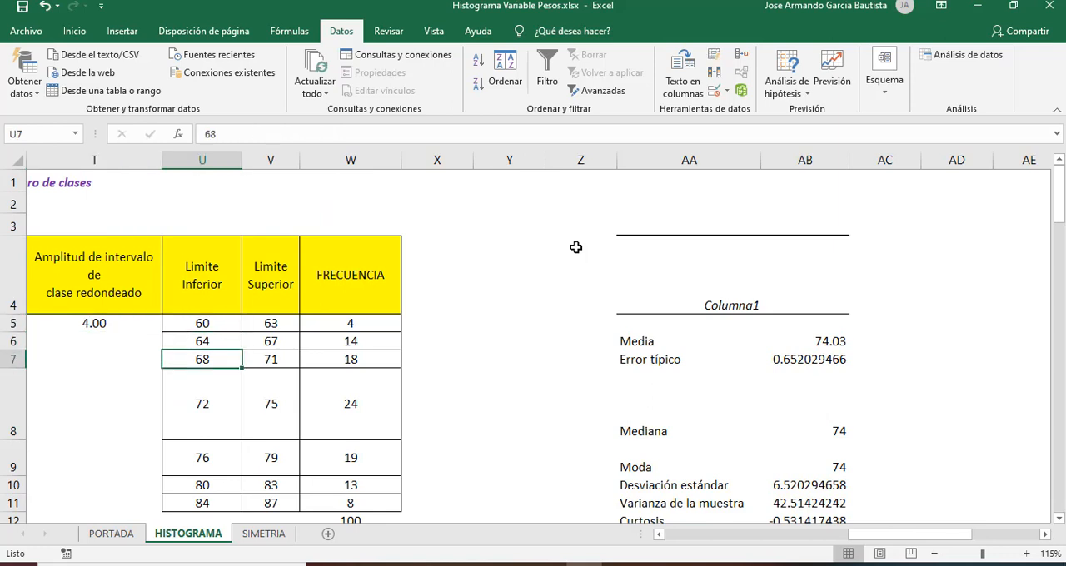
key(Down)
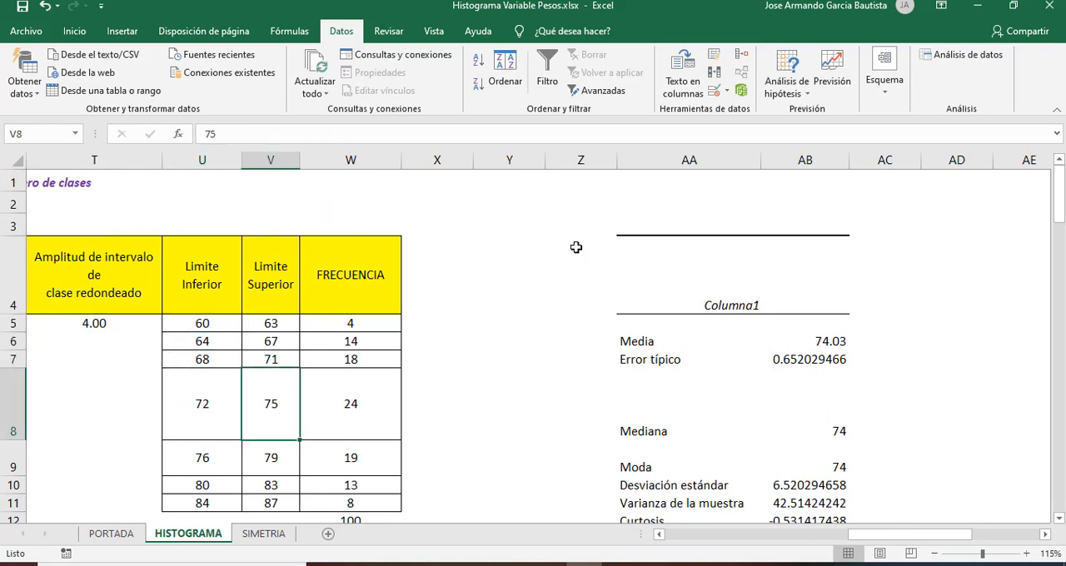
key(Right)
key(Right)
key(Right)
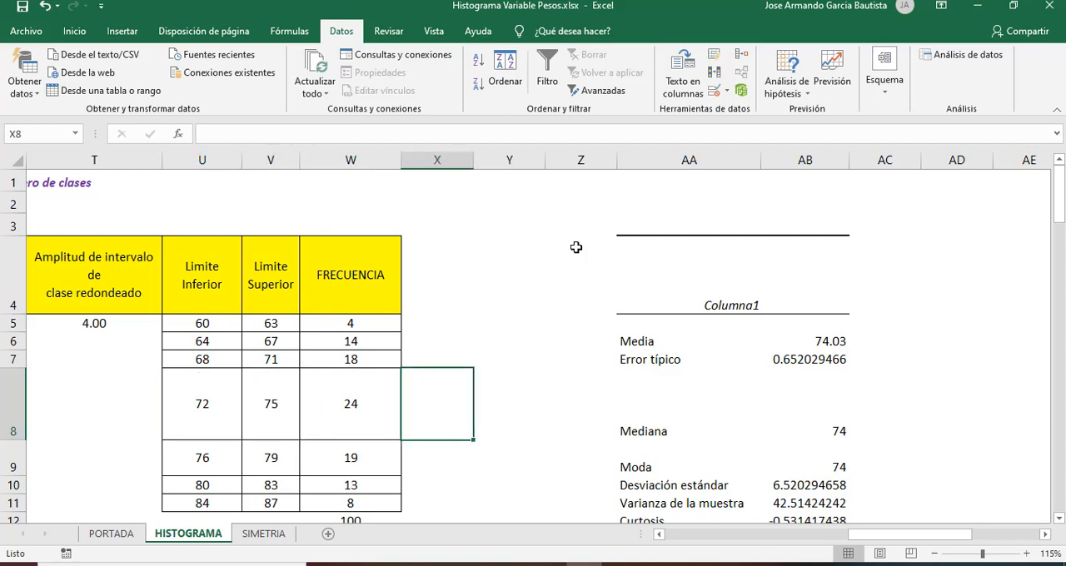
text(MEDIA)
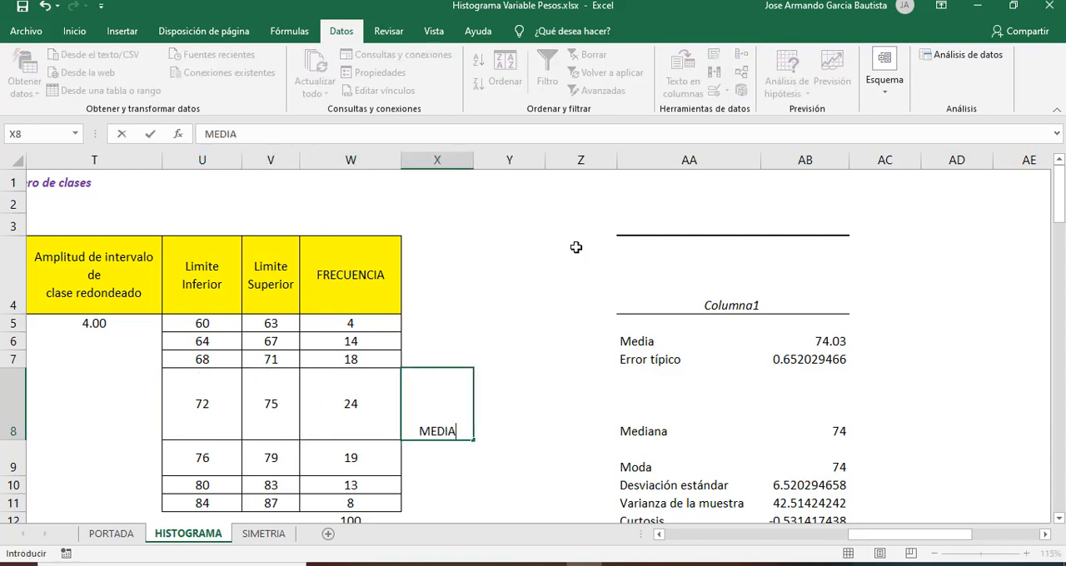
key(Return)
Step: Match the Mediana value with the 72–75 class limits and enter the label MEDIANA in cell Y8 beside that class
key(Up)
key(Right)
key(Right)
key(Right)
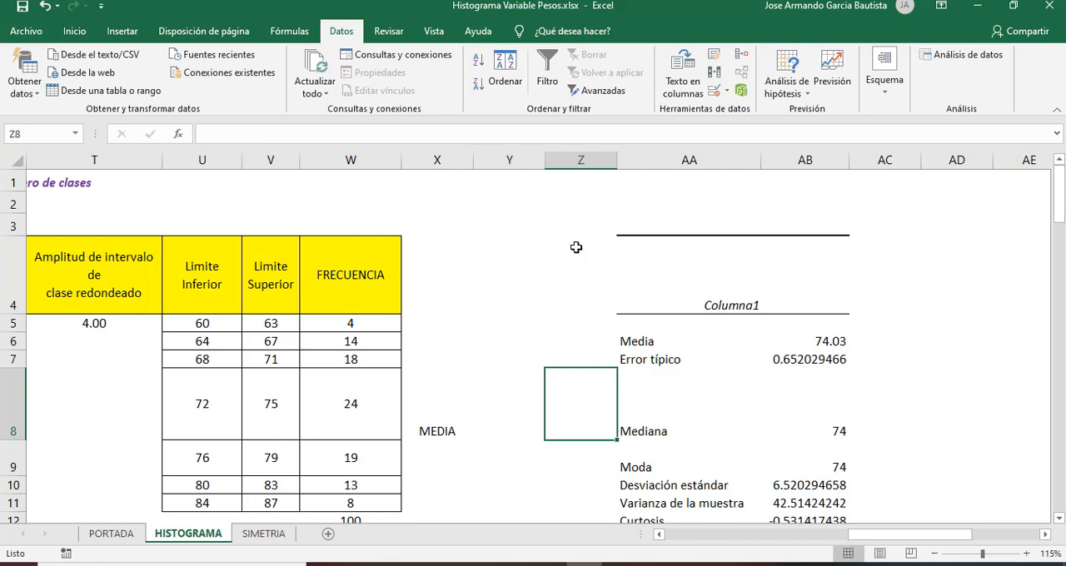
key(Right)
key(Left)
key(Left)
key(Left)
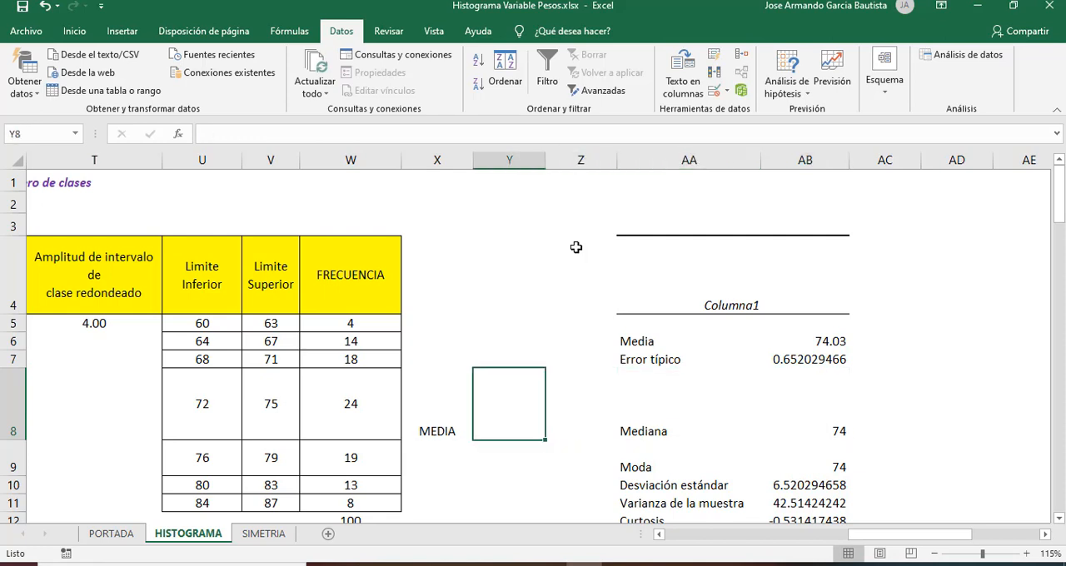
key(Left)
key(Left)
key(Left)
key(Left)
key(Right)
key(Right)
key(Right)
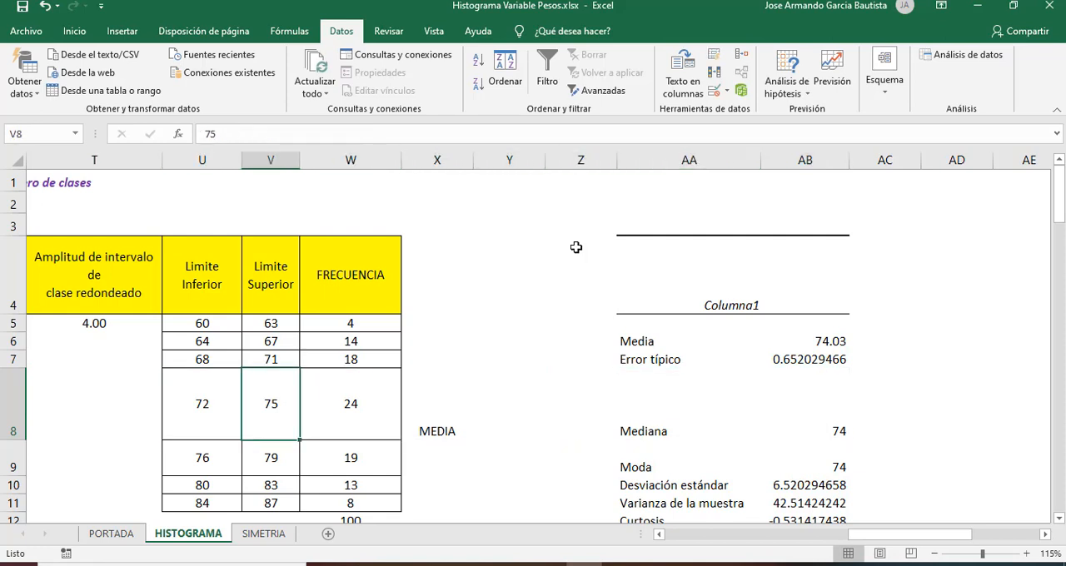
key(Right)
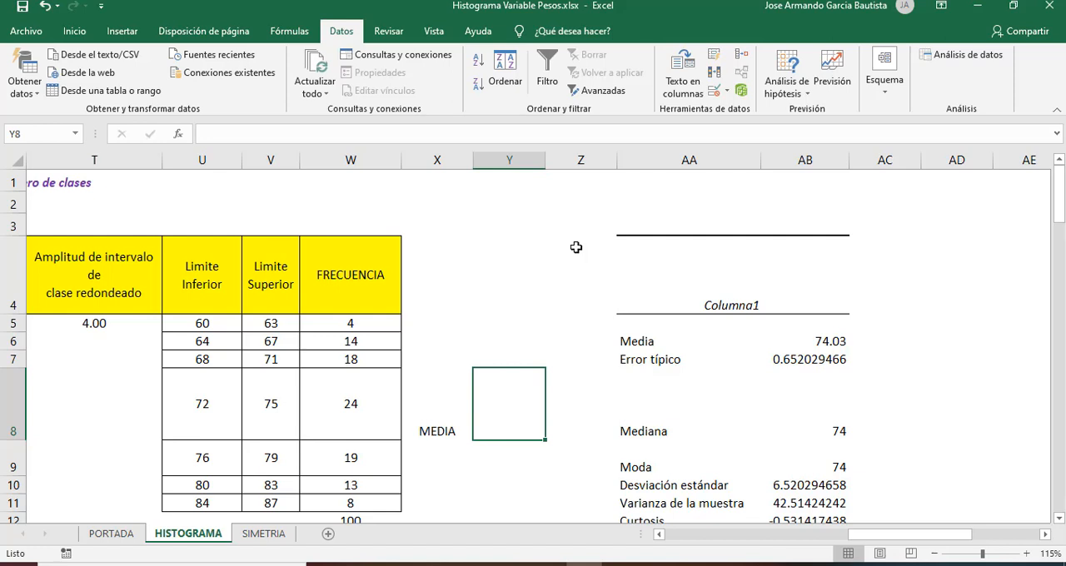
text(MEDIANA)
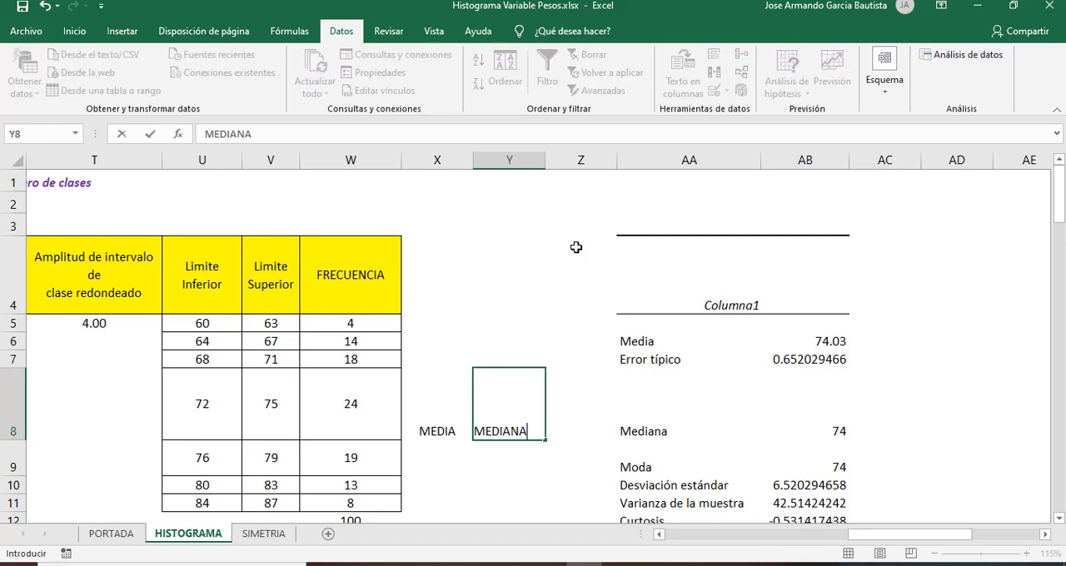
key(Return)
key(Up)
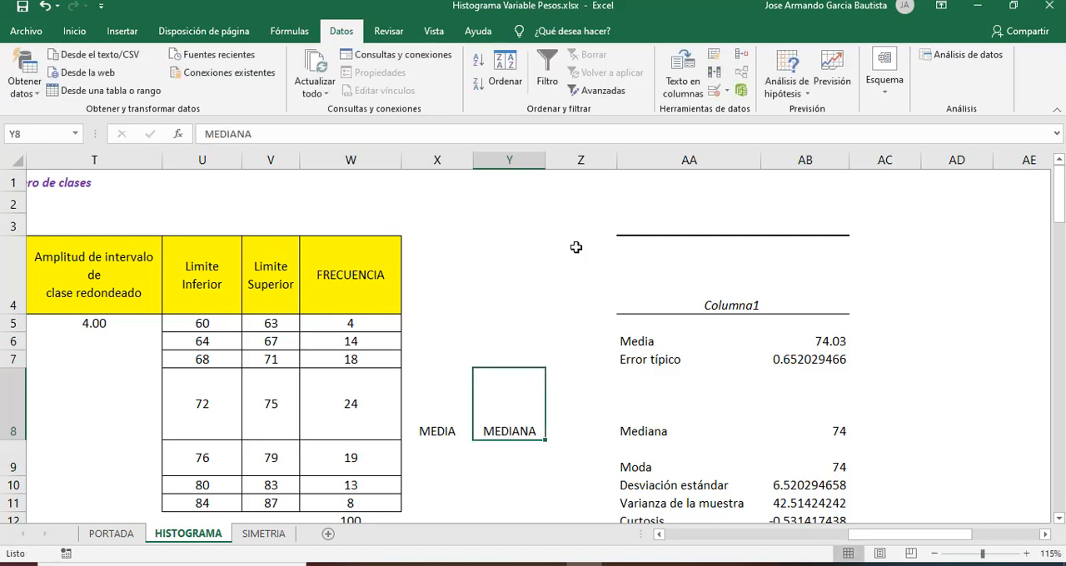
Step: Enter the label MODA in cell Z8 and centre the MEDIA, MEDIANA and MODA labels vertically in row 8
key(Right)
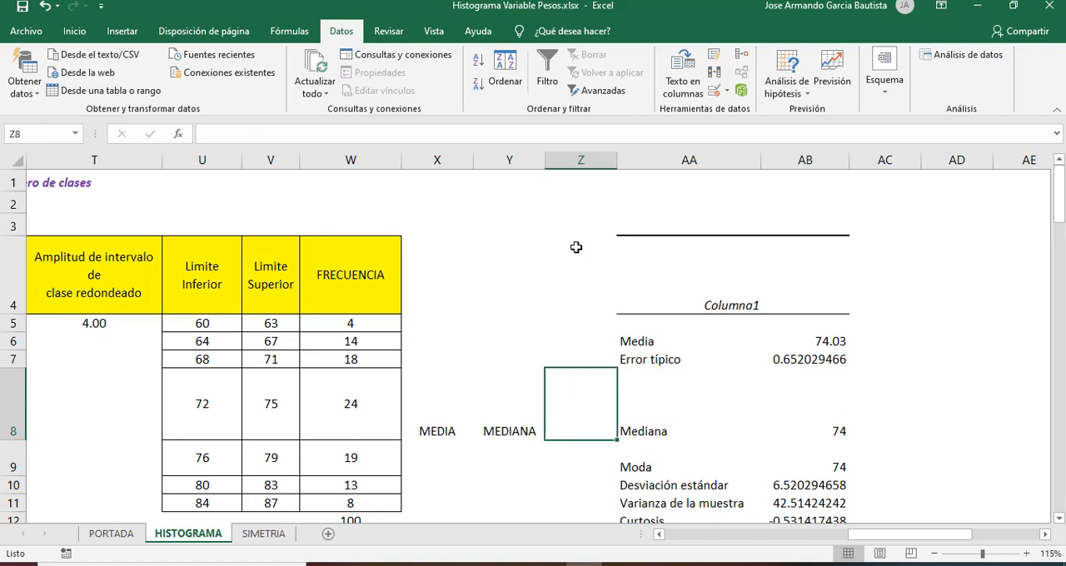
text(MODA)
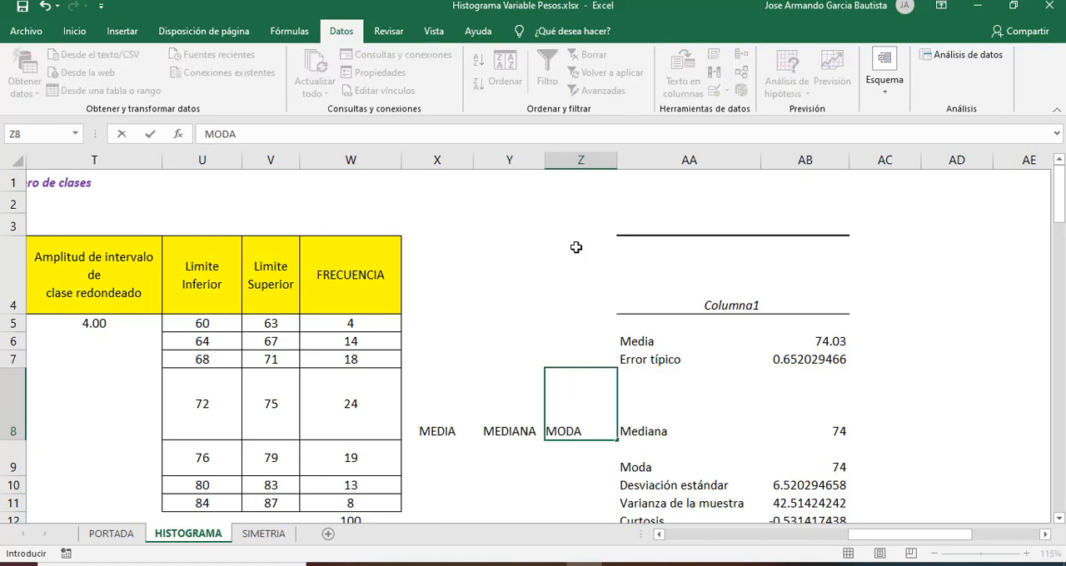
key(Return)
key(Up)
key(Left)
key(Left)
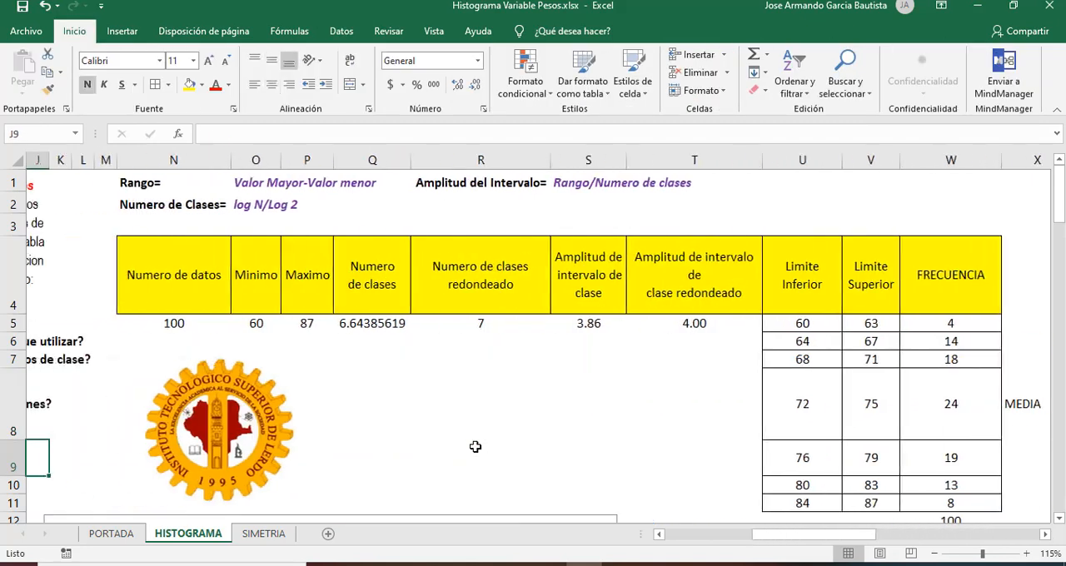
Step: Return to the list of questions at the start of the sheet and examine question 1 about the range
key(Home)
key(Up)
key(Up)
key(Up)
key(Up)
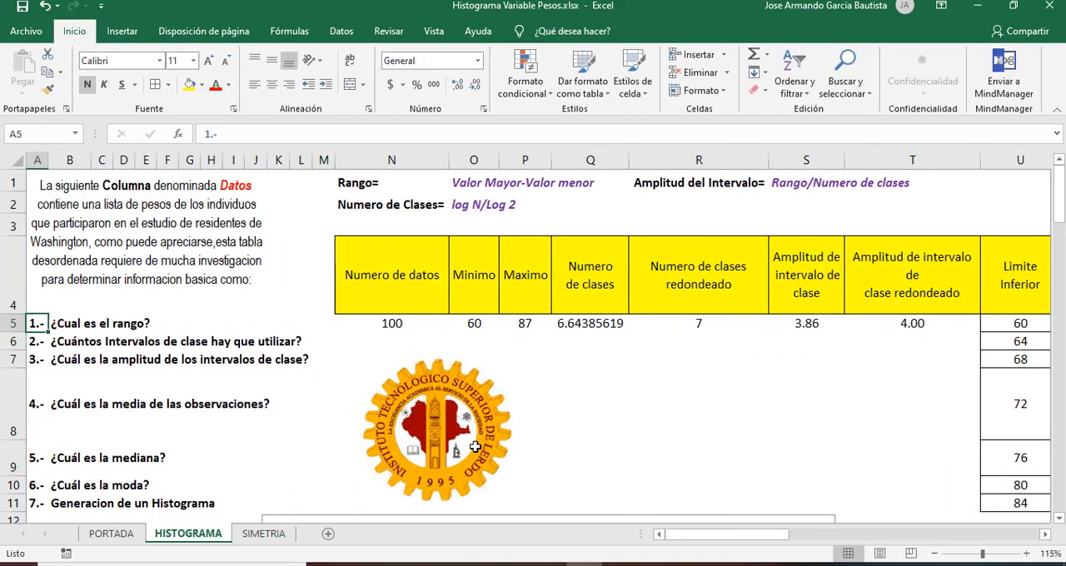
key(Right)
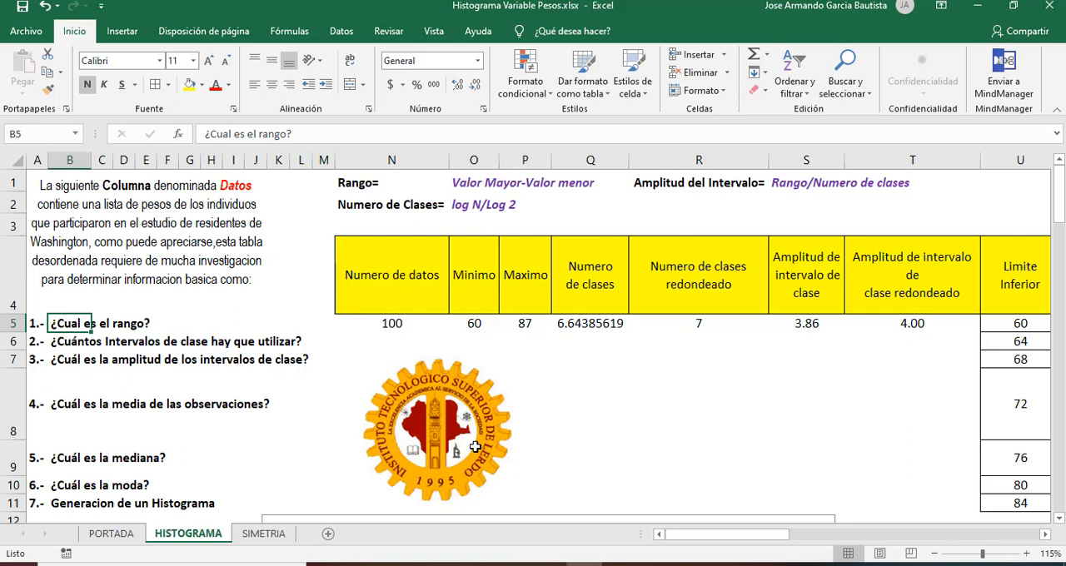
Step: Compare questions 2 and 3 with the rounded number of classes in R5 and the rounded class amplitude in T5
key(Down)
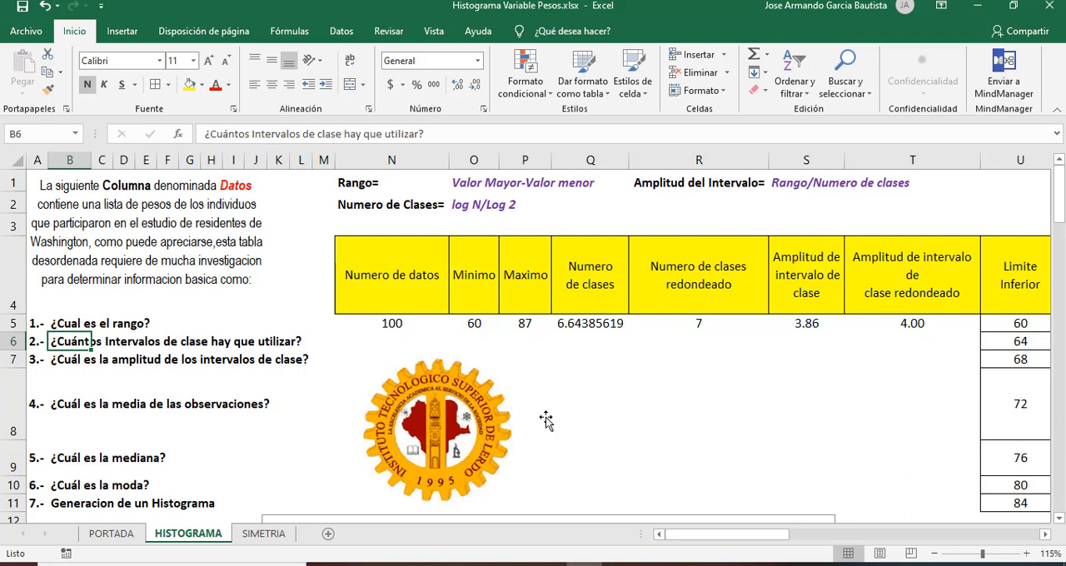
click(704, 322)
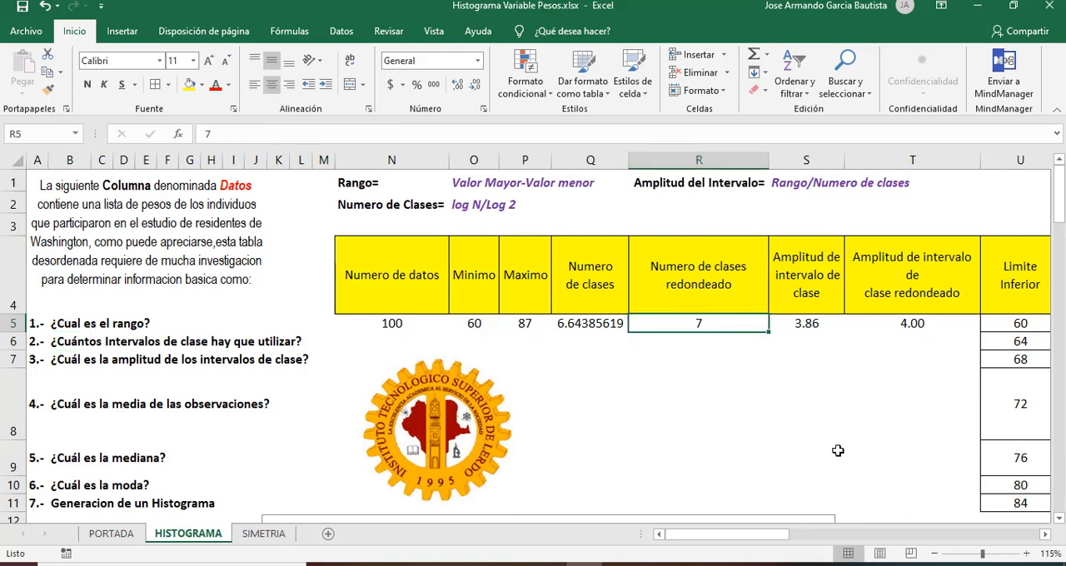
click(296, 342)
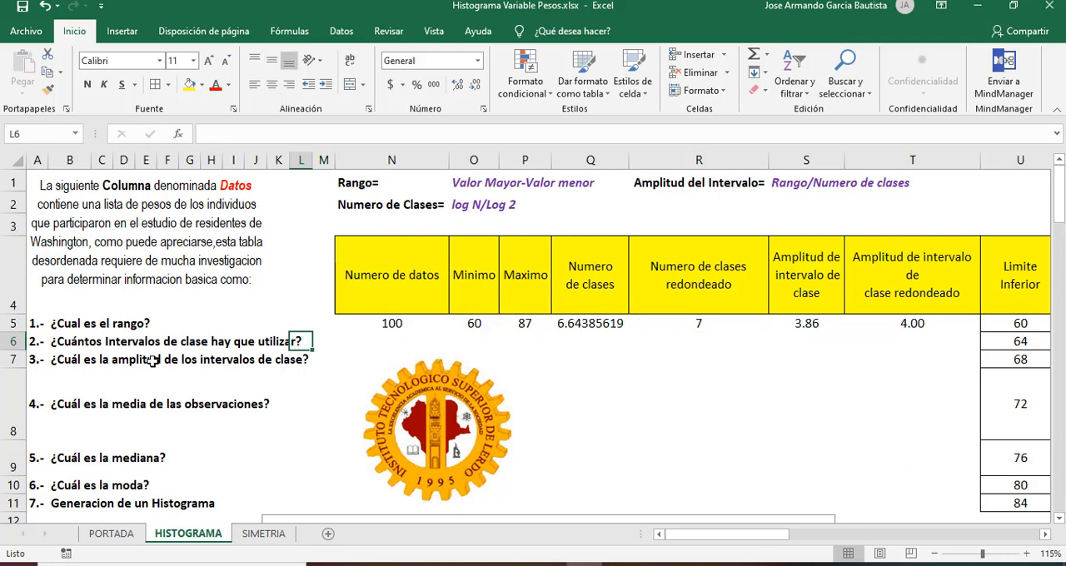
click(95, 360)
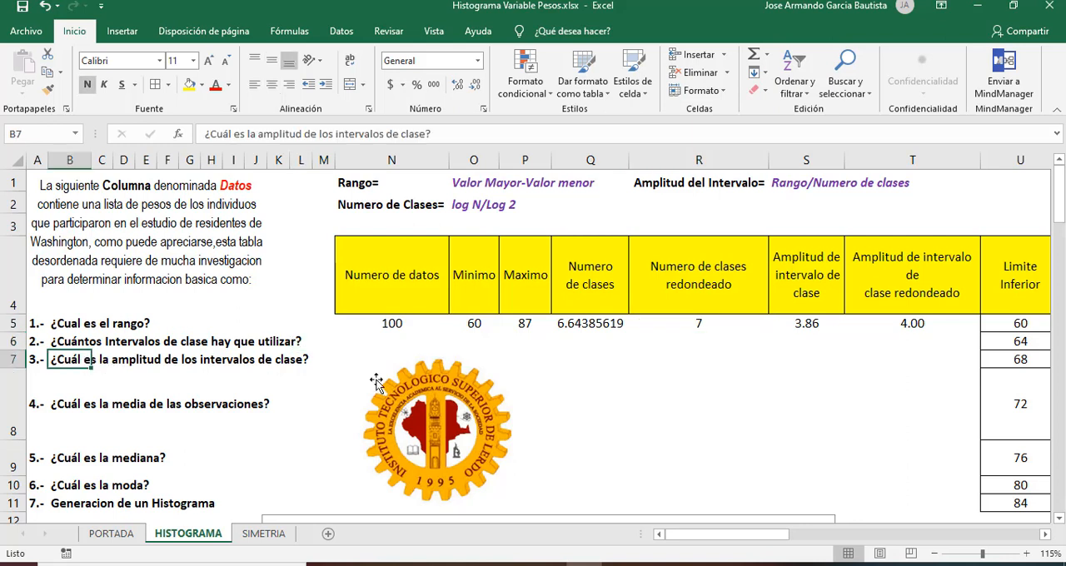
click(922, 327)
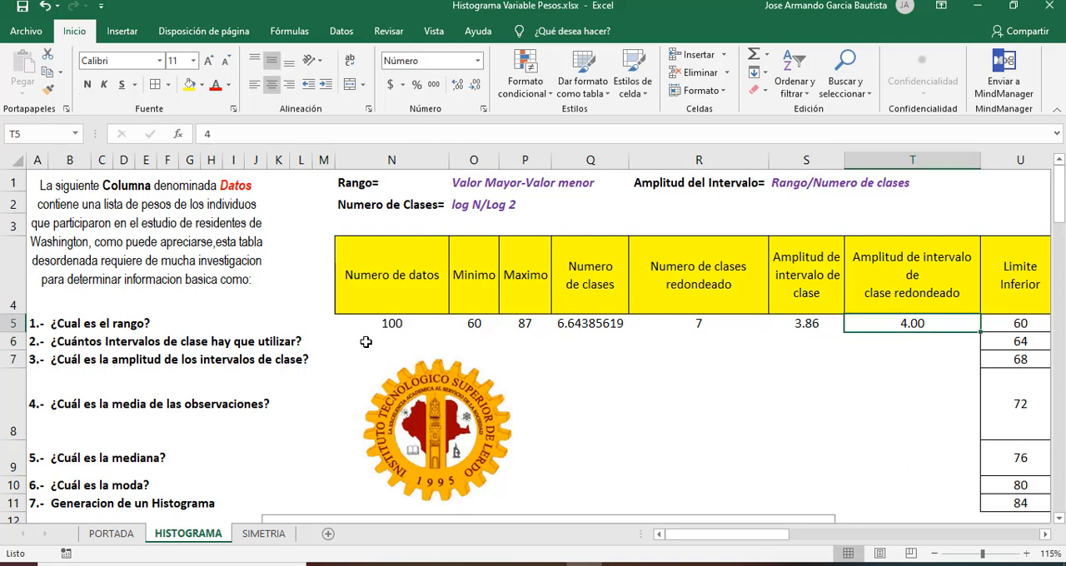
Step: Check question 4 about the mean of the observations against the Media value in AB6
click(78, 407)
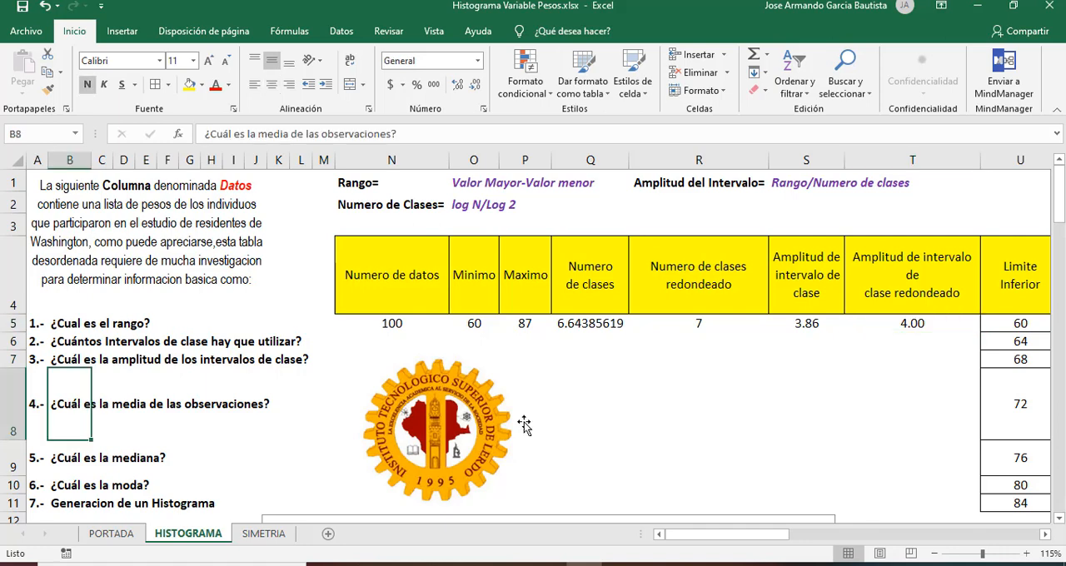
click(621, 344)
key(Right)
key(Right)
key(Right)
key(Right)
key(Right)
key(Right)
key(Right)
key(Right)
key(Right)
key(Right)
key(Right)
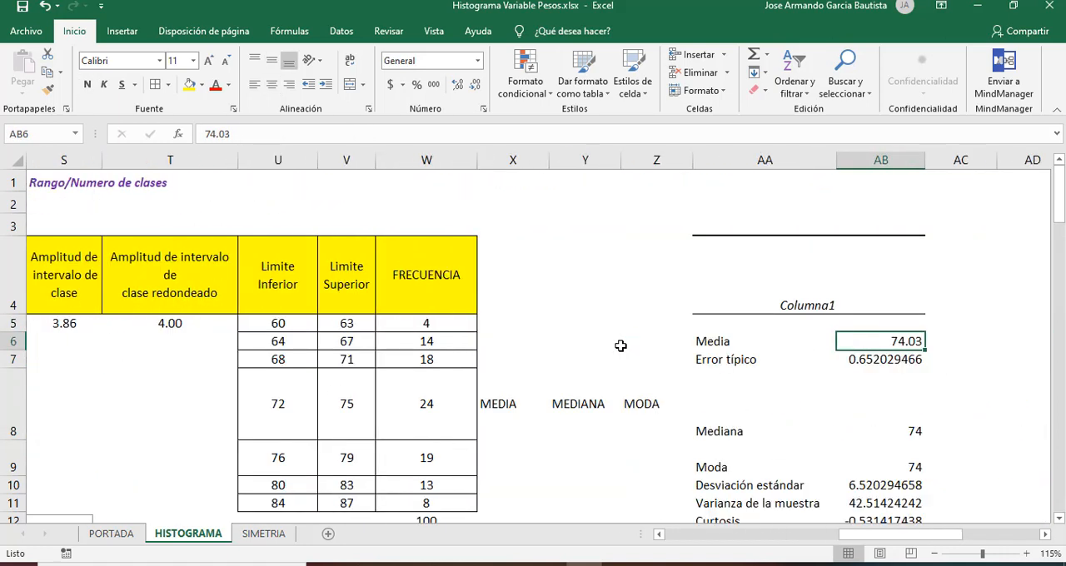
Step: Return to the question list for question 5 and check the median against the Mediana value in AB8
key(Left)
key(Left)
key(Left)
key(Left)
key(Left)
key(Left)
key(Left)
key(Left)
key(Left)
key(Left)
key(Left)
key(Left)
key(Left)
key(Left)
key(Left)
key(Left)
key(Left)
key(Left)
key(Left)
key(Left)
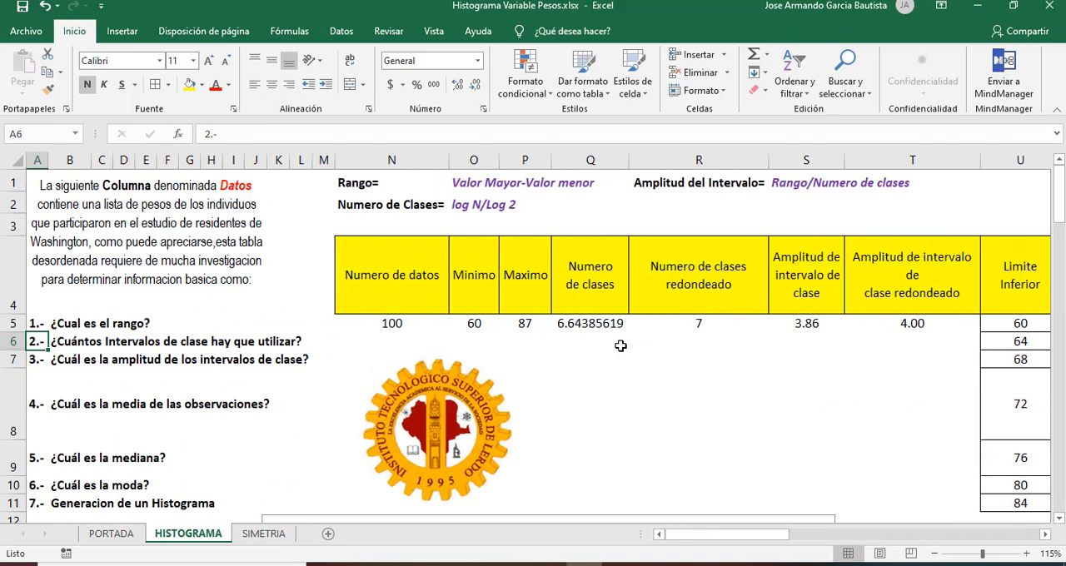
key(Down)
key(Down)
key(Down)
key(Down)
key(Up)
key(Up)
key(Down)
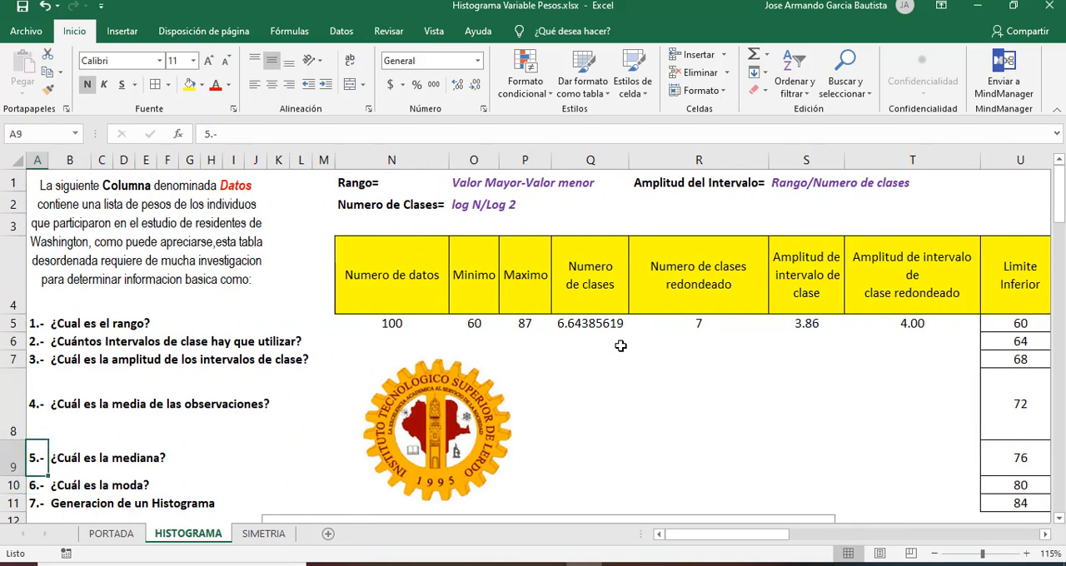
key(Right)
key(Right)
key(Right)
key(Right)
key(Right)
key(Right)
key(Right)
key(Right)
key(Right)
key(Right)
key(Right)
key(Right)
key(Right)
key(Right)
key(Right)
key(Right)
key(Right)
key(Right)
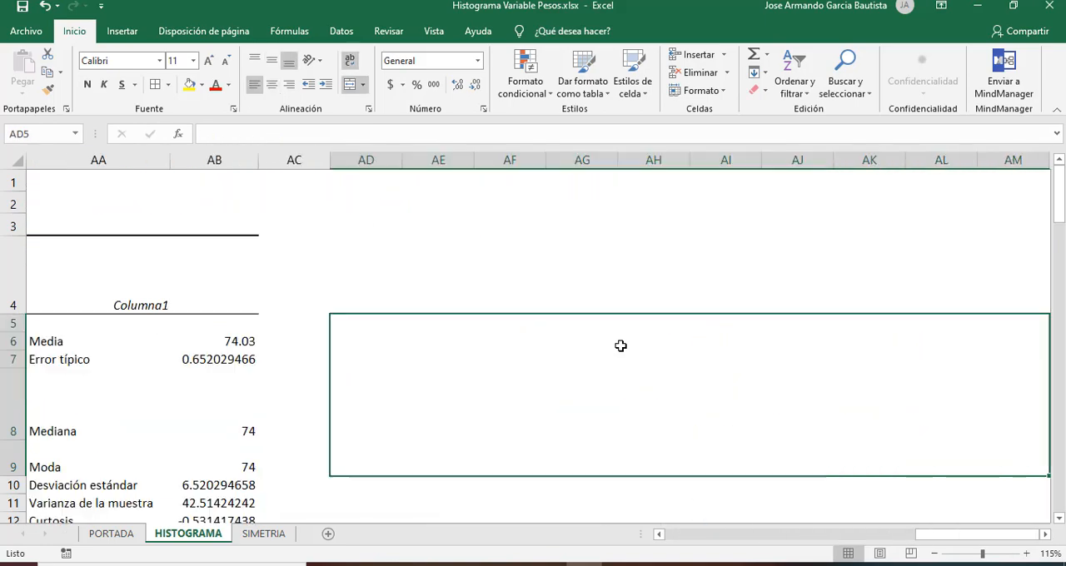
key(Left)
key(Left)
key(Left)
key(Up)
key(Right)
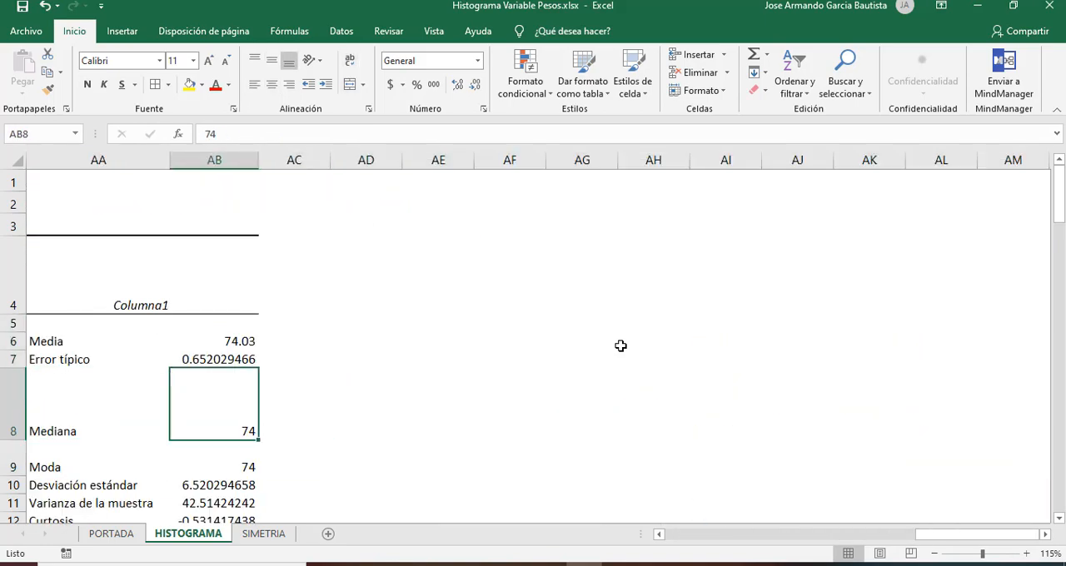
Step: Examine the Moda value in AB9 and go back across to the class limits table
key(Down)
key(Left)
key(Right)
key(Left)
Step: Go back to the question list and examine item 7, Generacion de un Histograma, in B11
key(Left)
key(Left)
key(Left)
key(Left)
key(Left)
key(Left)
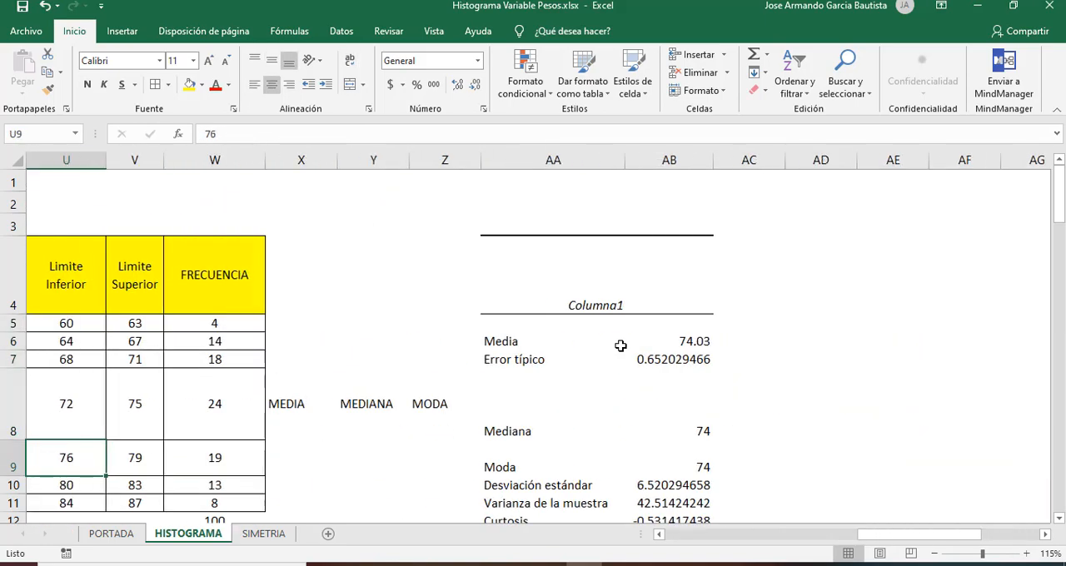
key(Left)
key(Left)
key(Left)
key(Left)
key(Left)
key(Left)
key(Left)
key(Left)
key(Left)
key(Left)
key(Left)
key(Left)
key(Left)
key(Left)
key(Left)
key(Left)
key(Left)
key(Left)
key(Left)
key(Left)
key(Down)
key(Right)
key(Down)
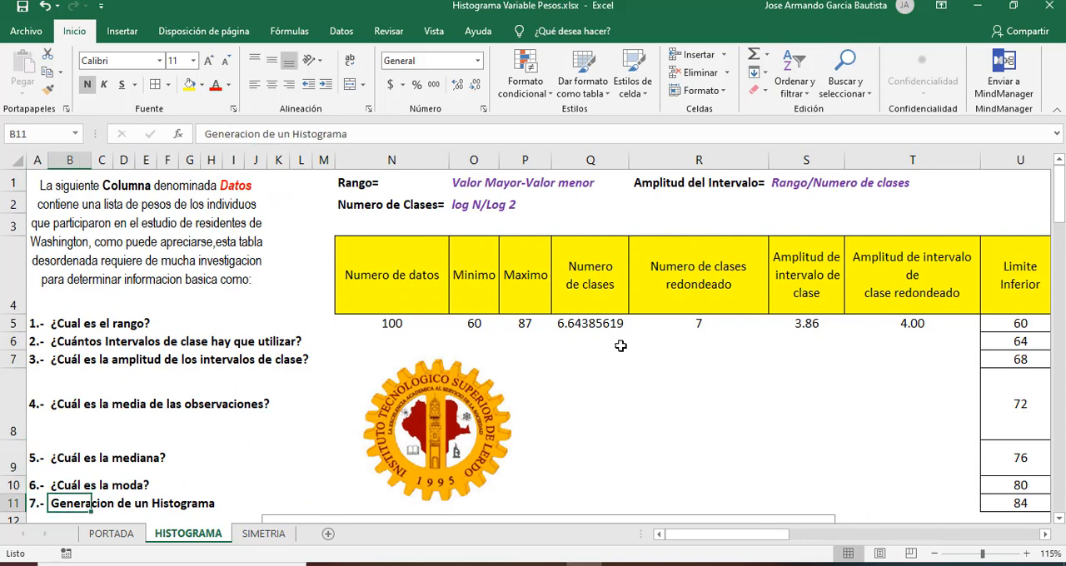
Step: Examine the Histograma chart below the questions, with its frequency bars for each class
key(Down)
key(Right)
key(Right)
key(Right)
key(Right)
key(Right)
key(Right)
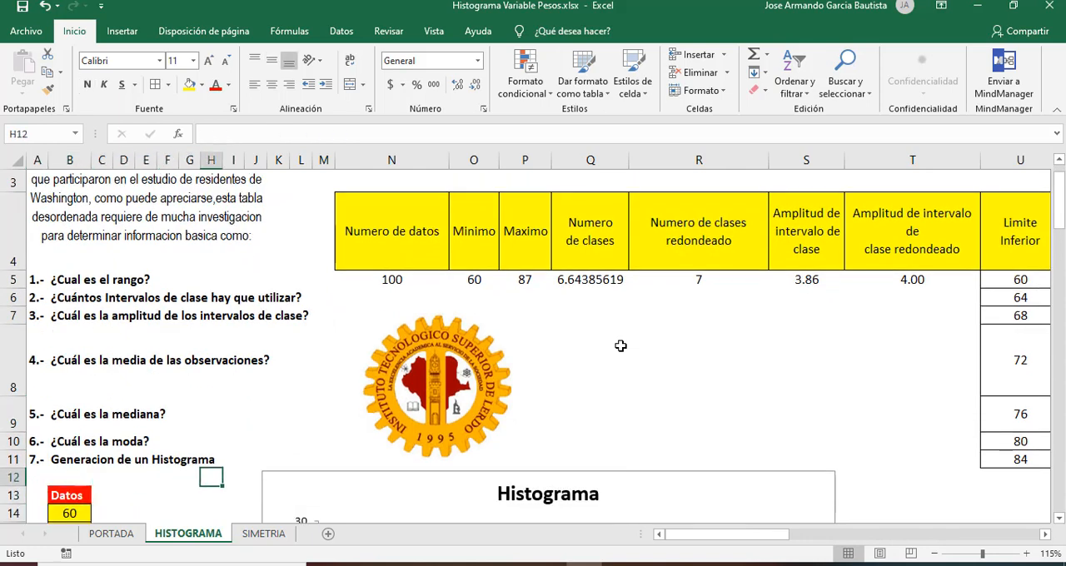
key(Right)
key(Right)
key(Right)
key(Right)
key(Right)
key(Down)
key(Down)
key(Down)
key(Down)
key(Down)
key(Down)
key(Down)
key(Down)
key(Down)
key(Down)
key(Down)
key(Down)
key(Down)
key(Down)
key(Down)
key(Up)
key(Up)
key(Up)
key(Up)
key(Up)
key(Up)
key(Up)
key(Up)
key(Up)
key(Up)
key(Up)
key(Up)
key(Up)
key(Up)
key(Up)
key(Up)
key(Up)
key(Up)
key(Up)
key(Up)
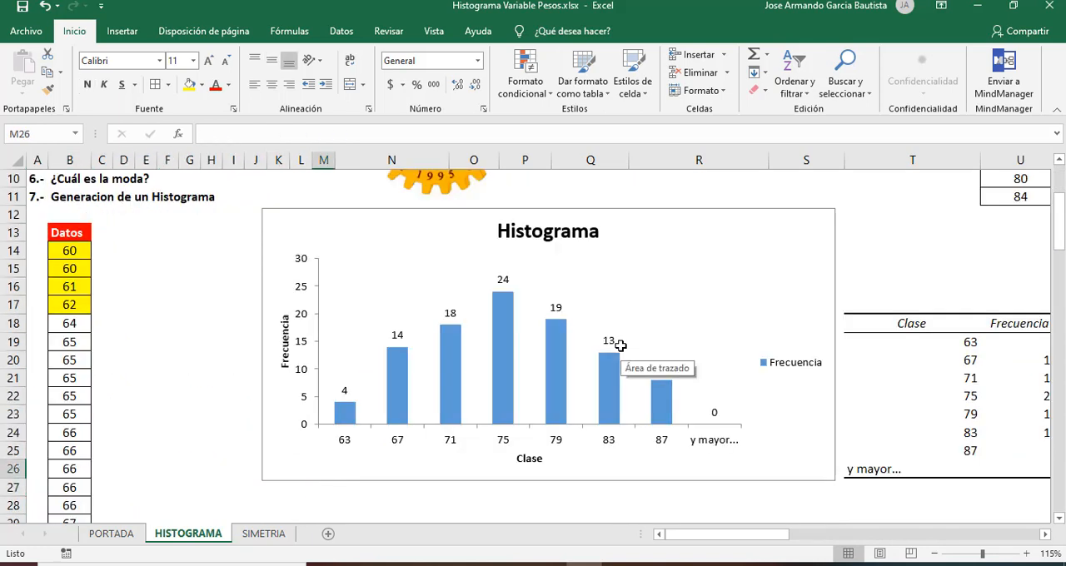